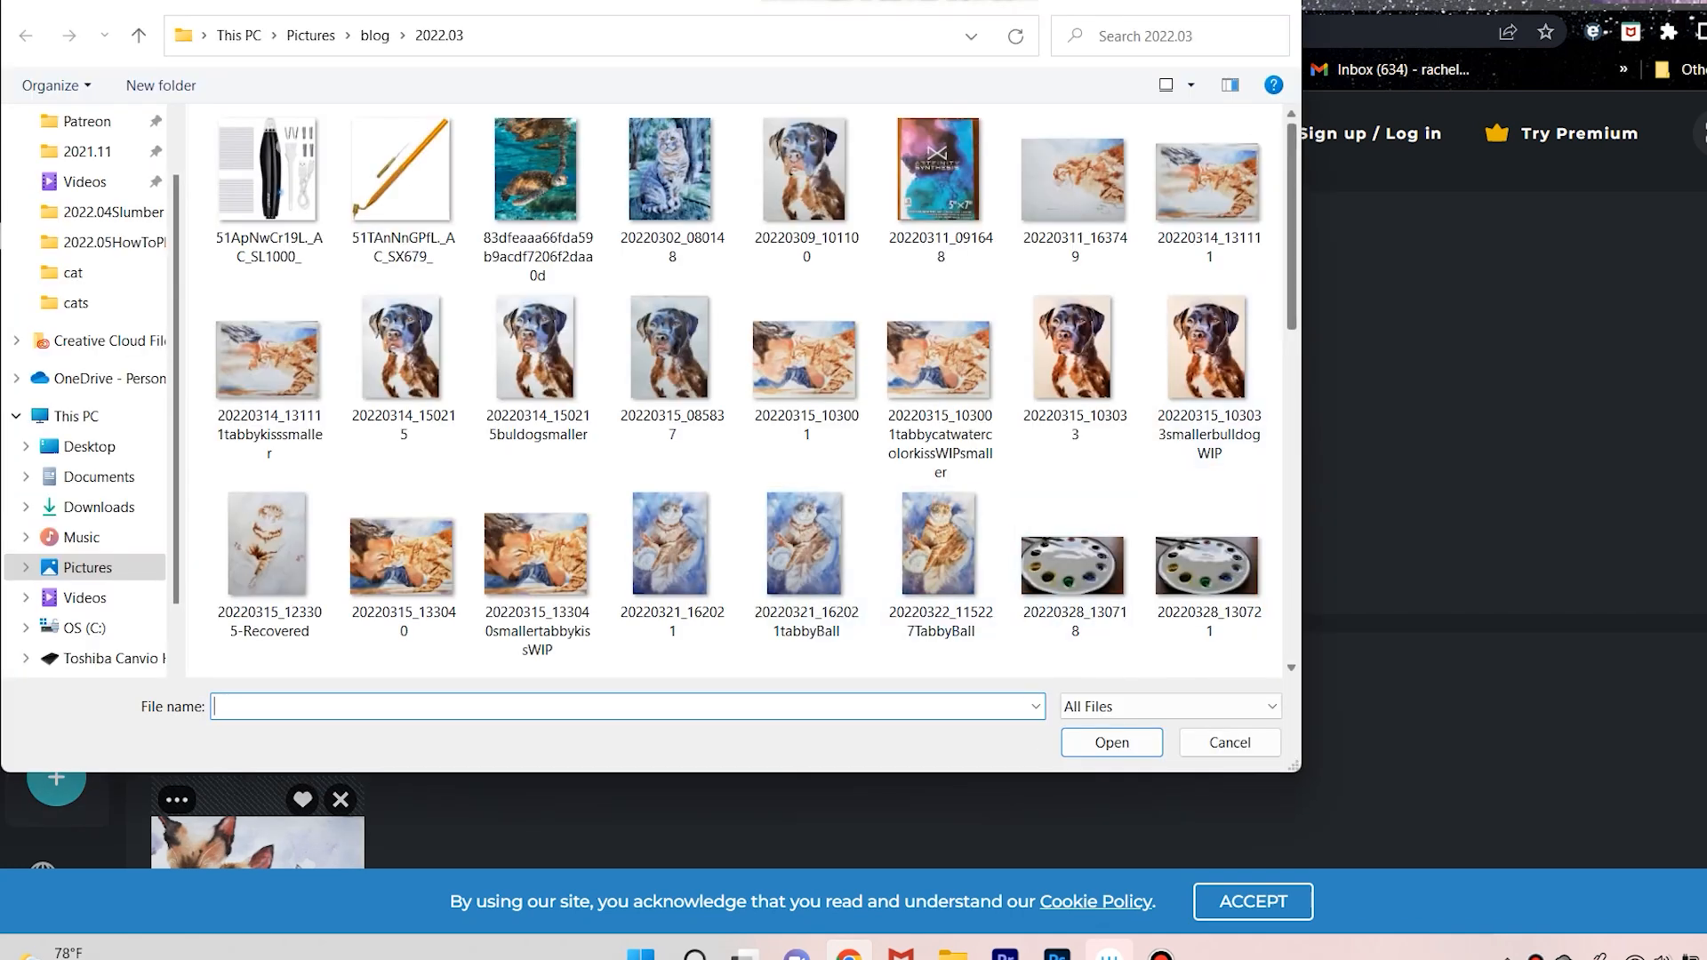
Look through the blog 2022.05 folder, and go to the animal.scans folder under Pictures > scans.
{"action": "left_click", "coordinate": [374, 36]}
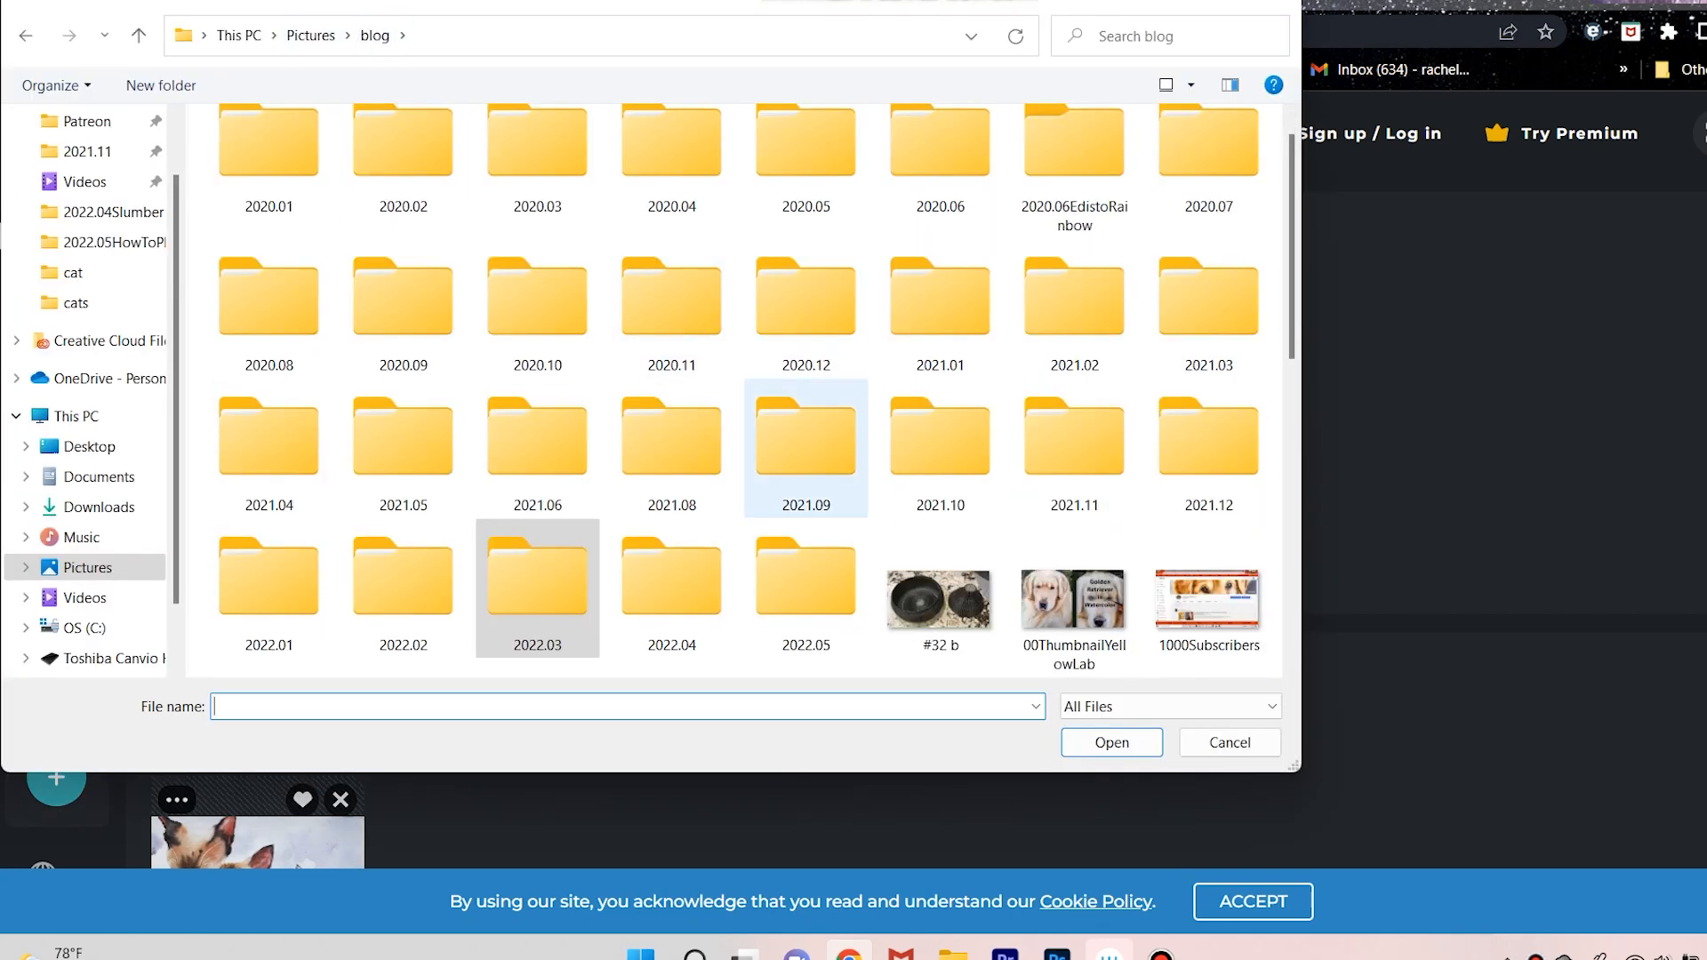
{"action": "double_click", "coordinate": [798, 543]}
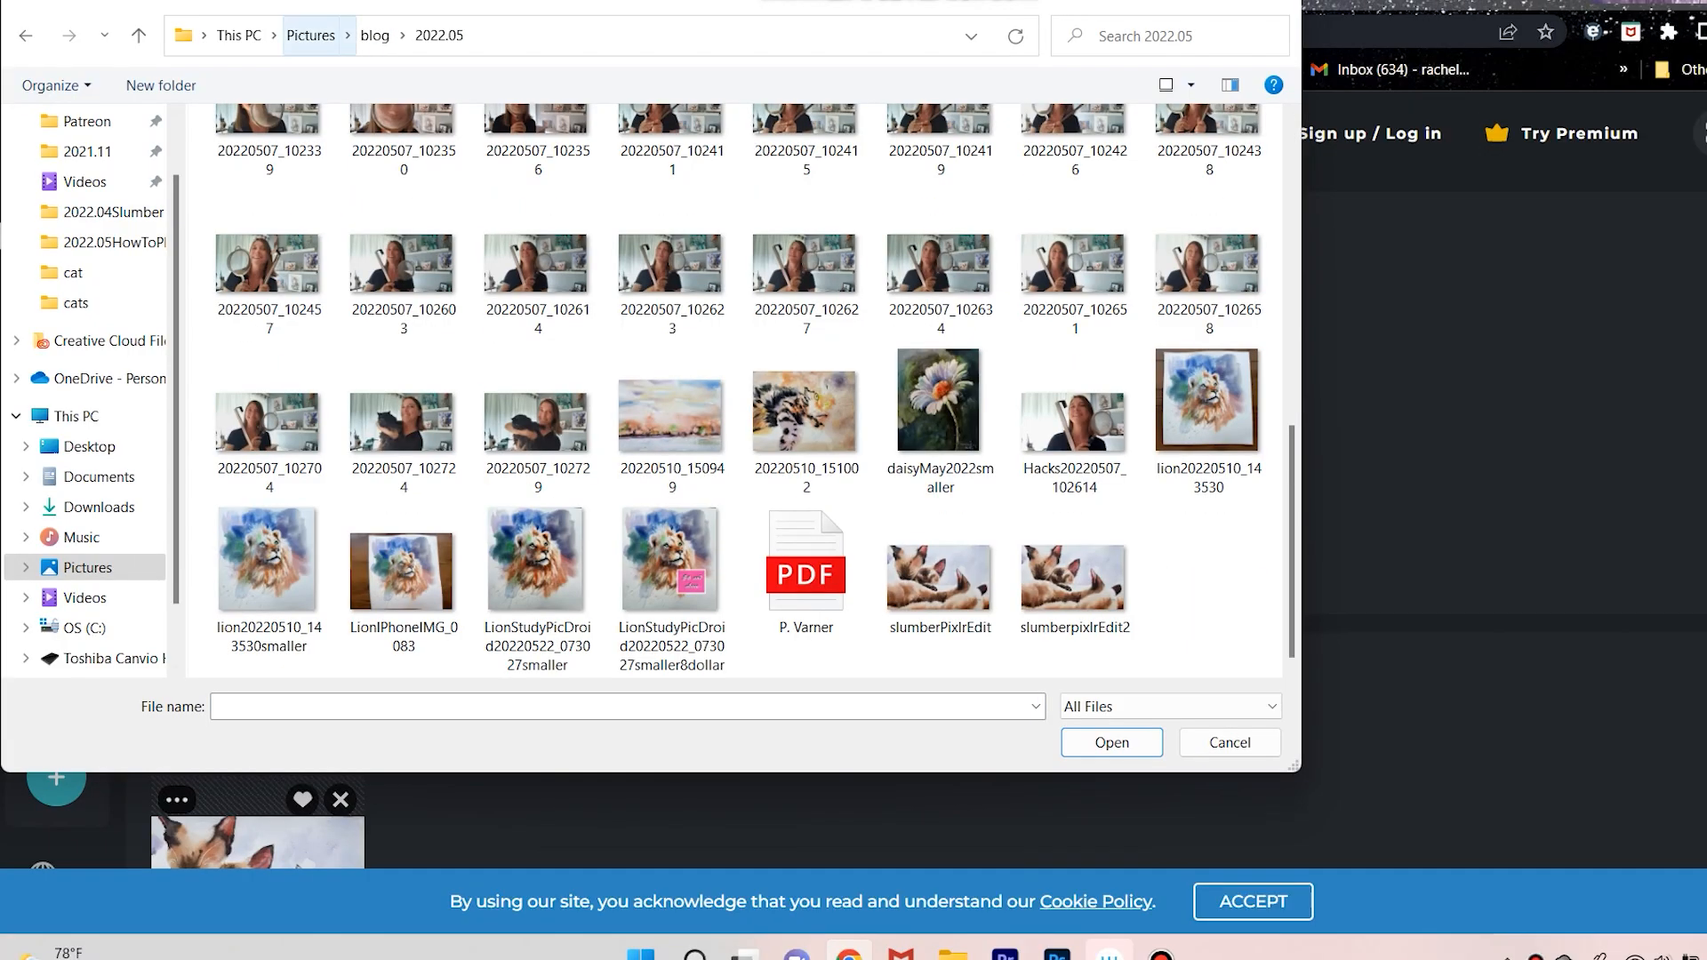
{"action": "left_click", "coordinate": [310, 35]}
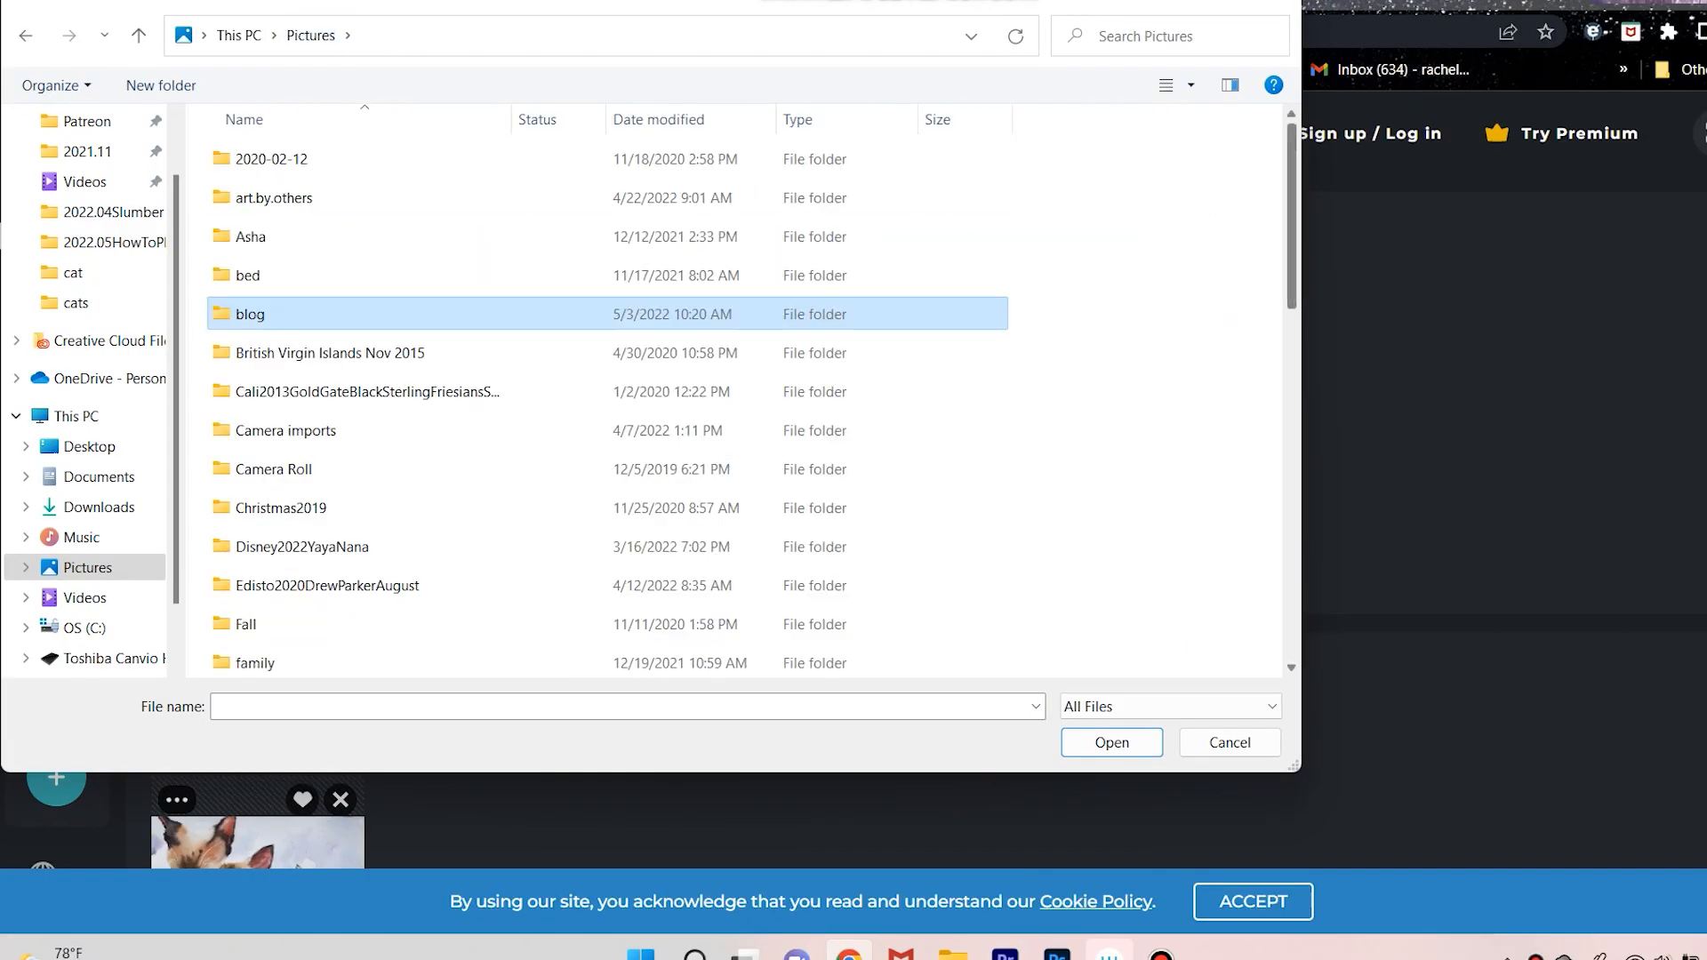
{"action": "scroll", "coordinate": [623, 400], "scroll_direction": "down", "scroll_amount": 5}
{"action": "scroll", "coordinate": [266, 534], "scroll_direction": "down", "scroll_amount": 1}
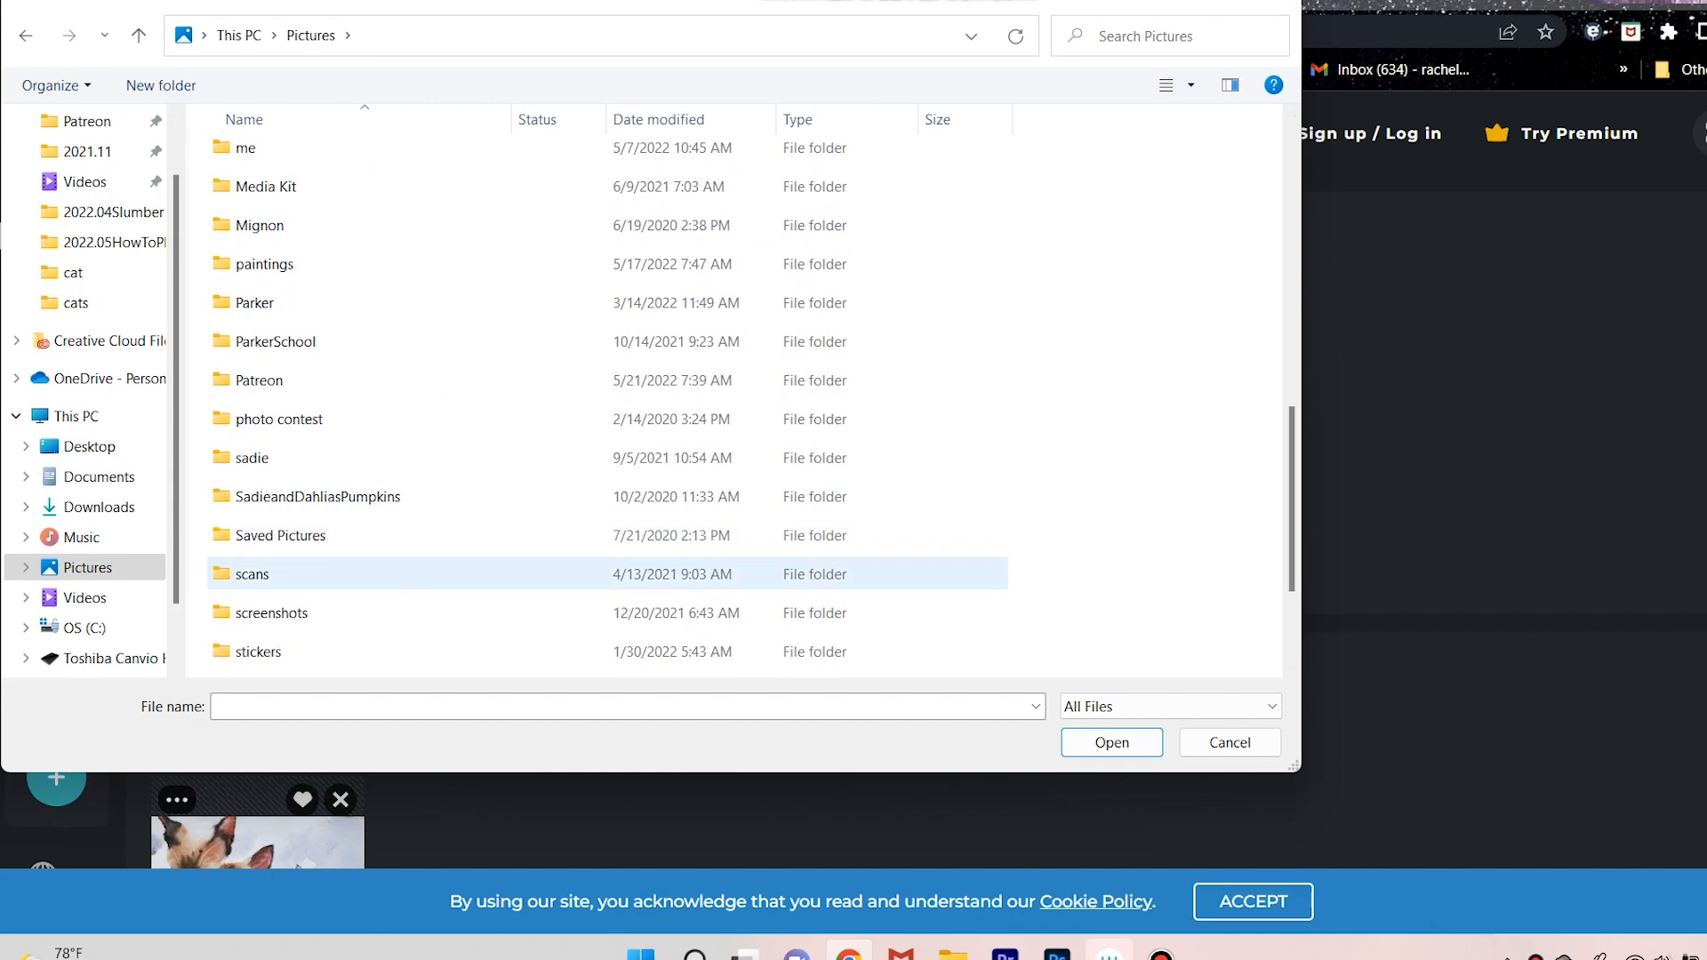
{"action": "left_click", "coordinate": [252, 574]}
{"action": "double_click", "coordinate": [252, 573]}
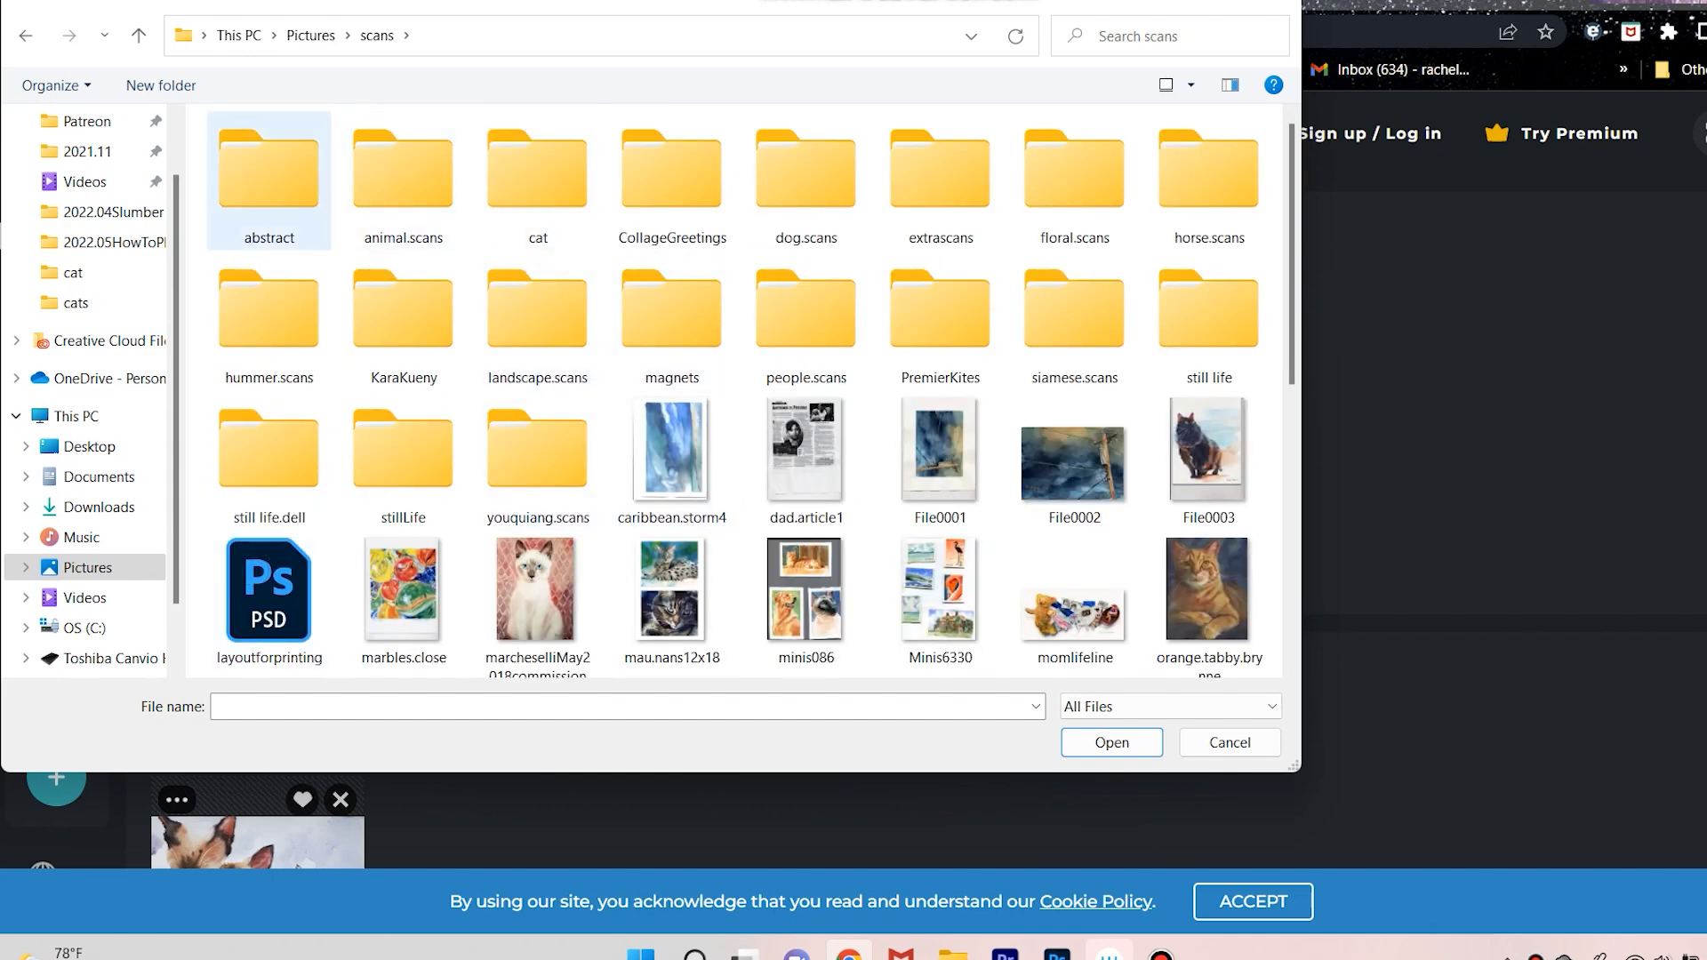
{"action": "double_click", "coordinate": [377, 199]}
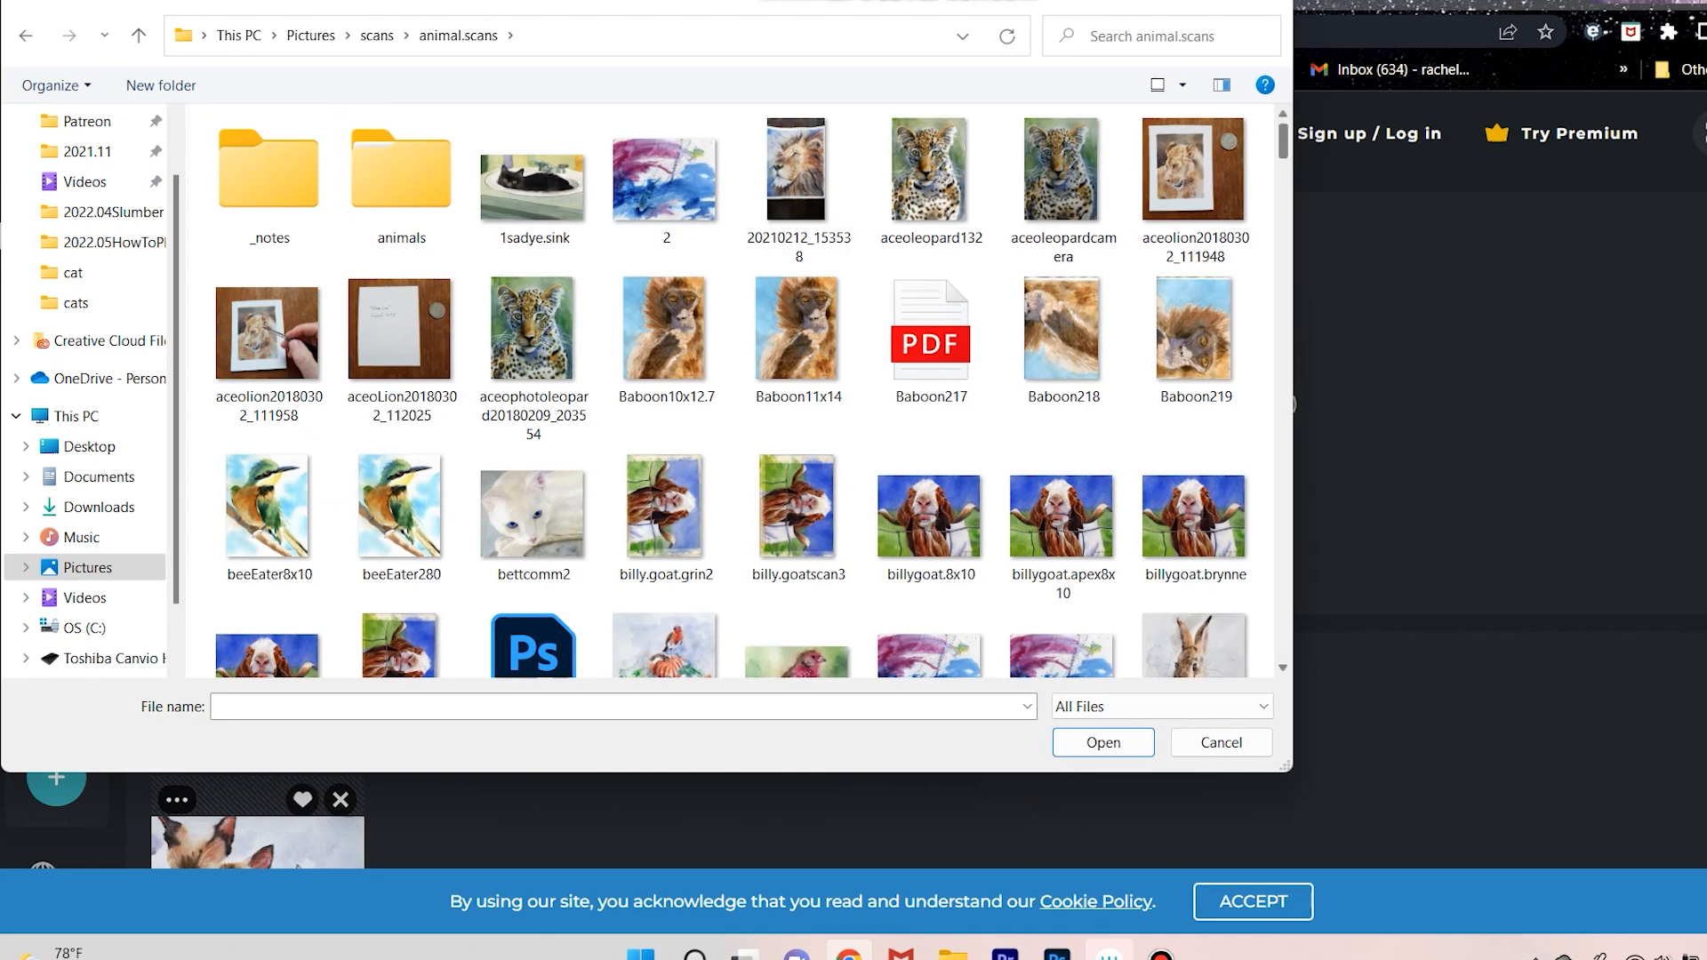
Look through the animal.scans thumbnails for the lion painting scans.
{"action": "scroll", "coordinate": [733, 391], "scroll_direction": "down", "scroll_amount": 3}
{"action": "scroll", "coordinate": [733, 391], "scroll_direction": "down", "scroll_amount": 15}
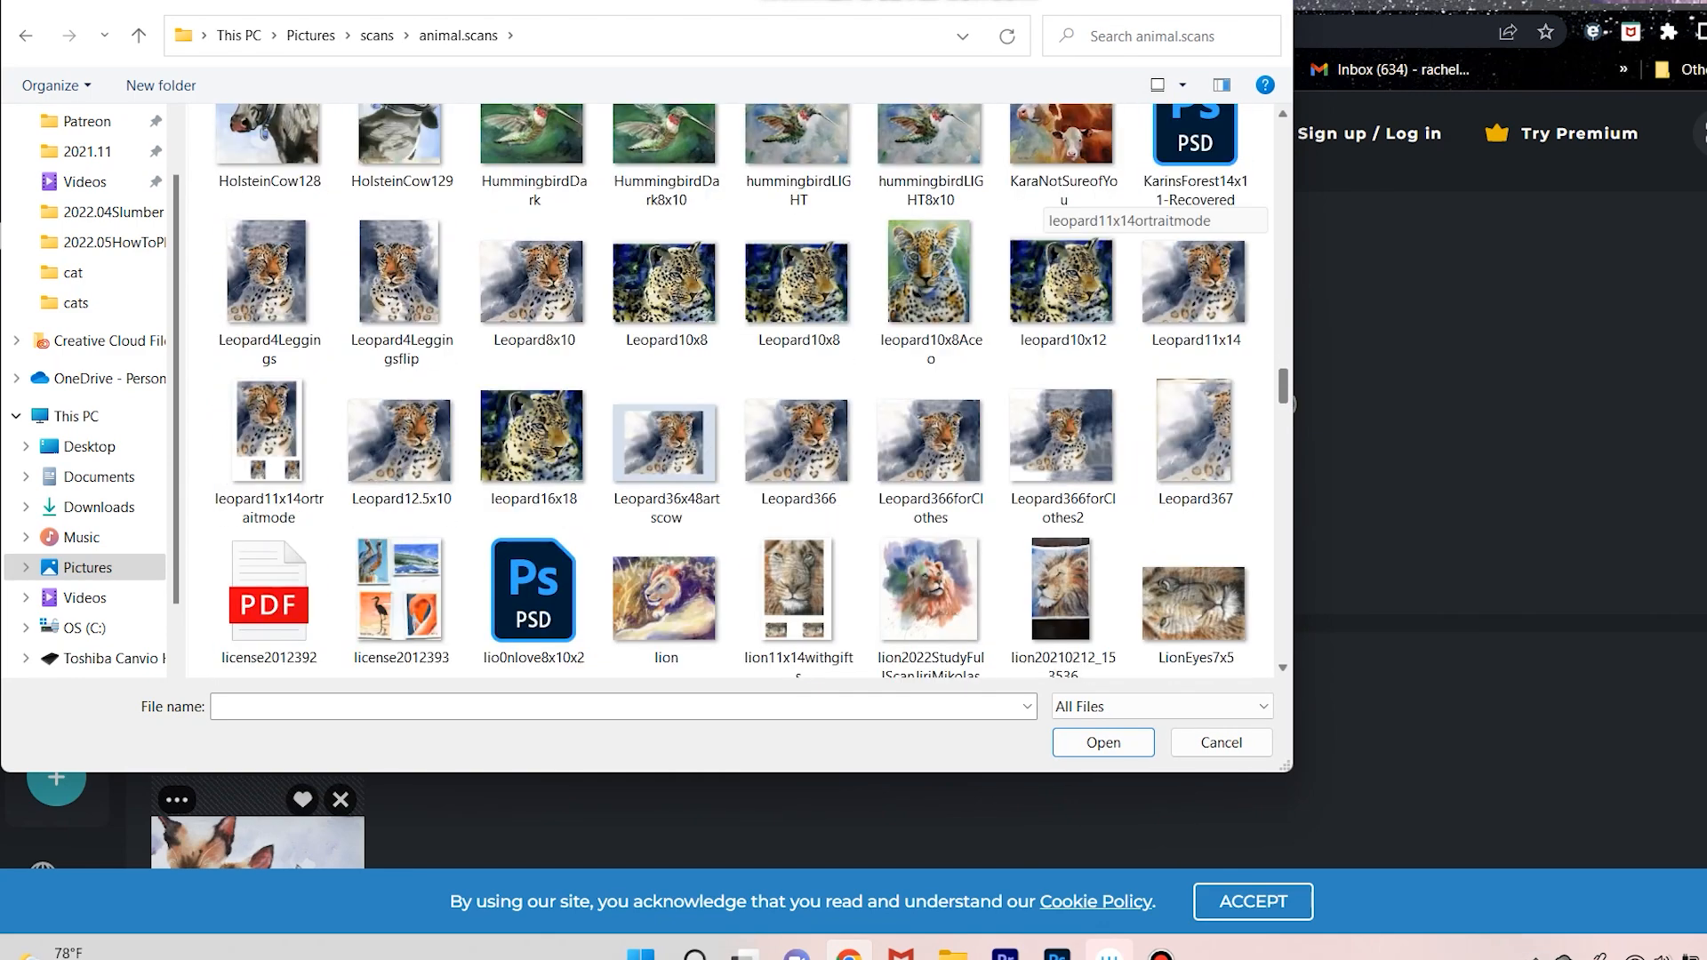
{"action": "scroll", "coordinate": [267, 426], "scroll_direction": "up", "scroll_amount": 1}
{"action": "scroll", "coordinate": [266, 427], "scroll_direction": "down", "scroll_amount": 3}
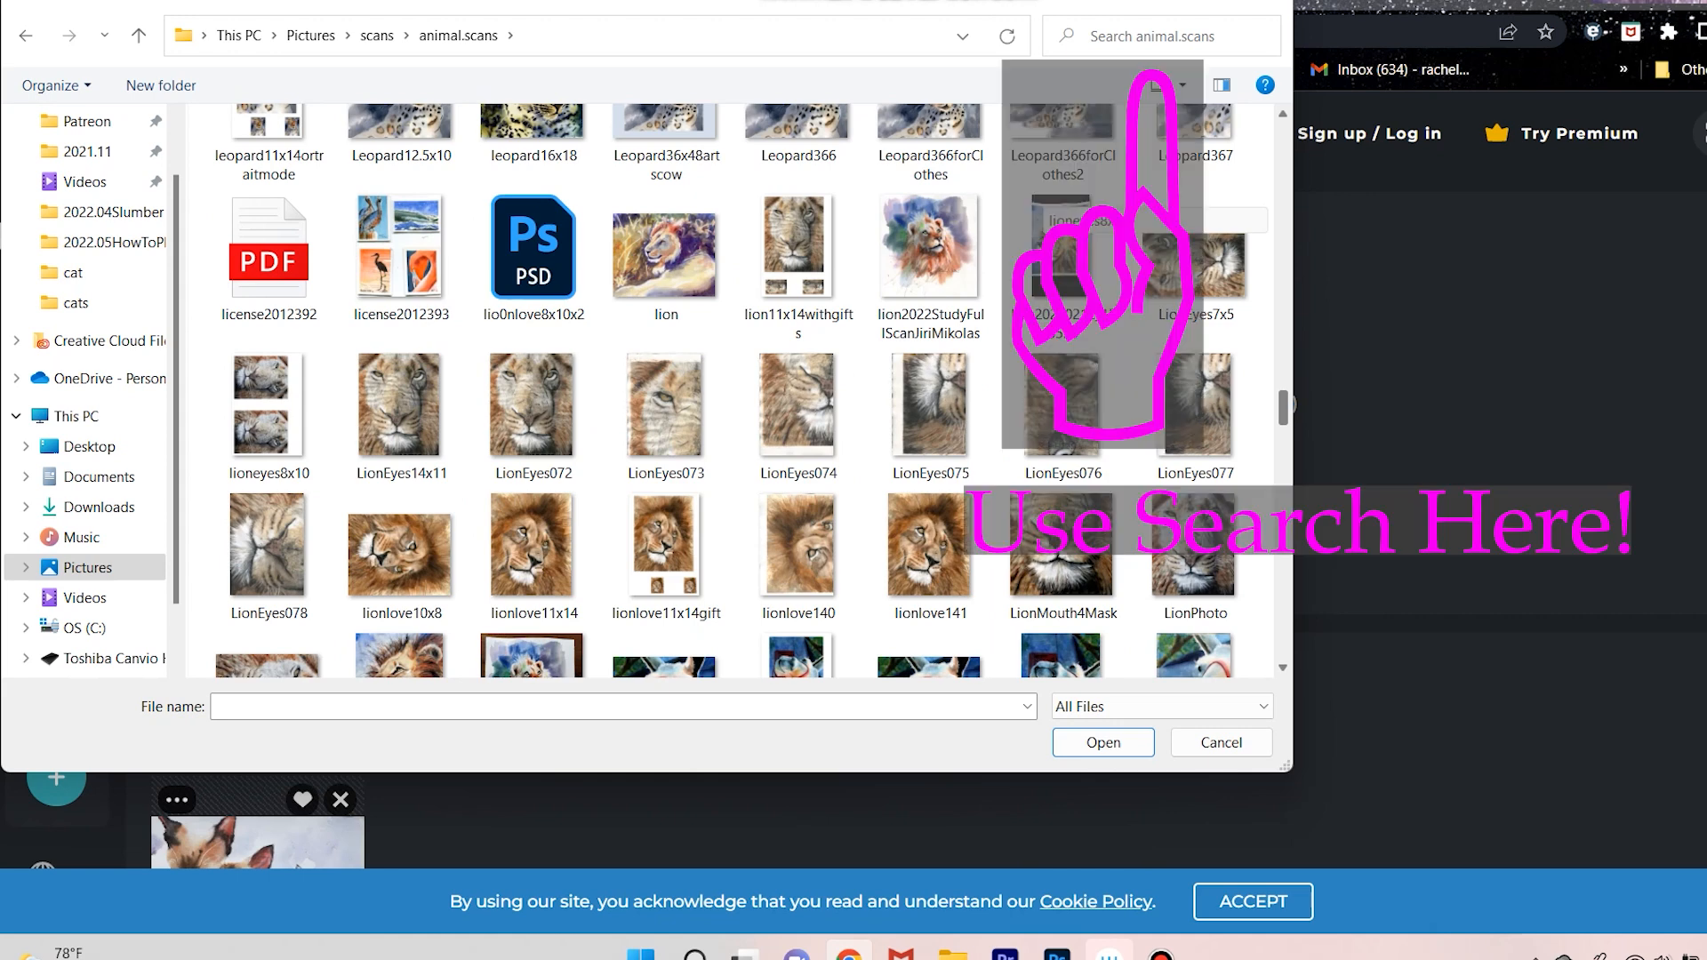
{"action": "scroll", "coordinate": [733, 391], "scroll_direction": "down", "scroll_amount": 2}
{"action": "scroll", "coordinate": [733, 391], "scroll_direction": "down", "scroll_amount": 8}
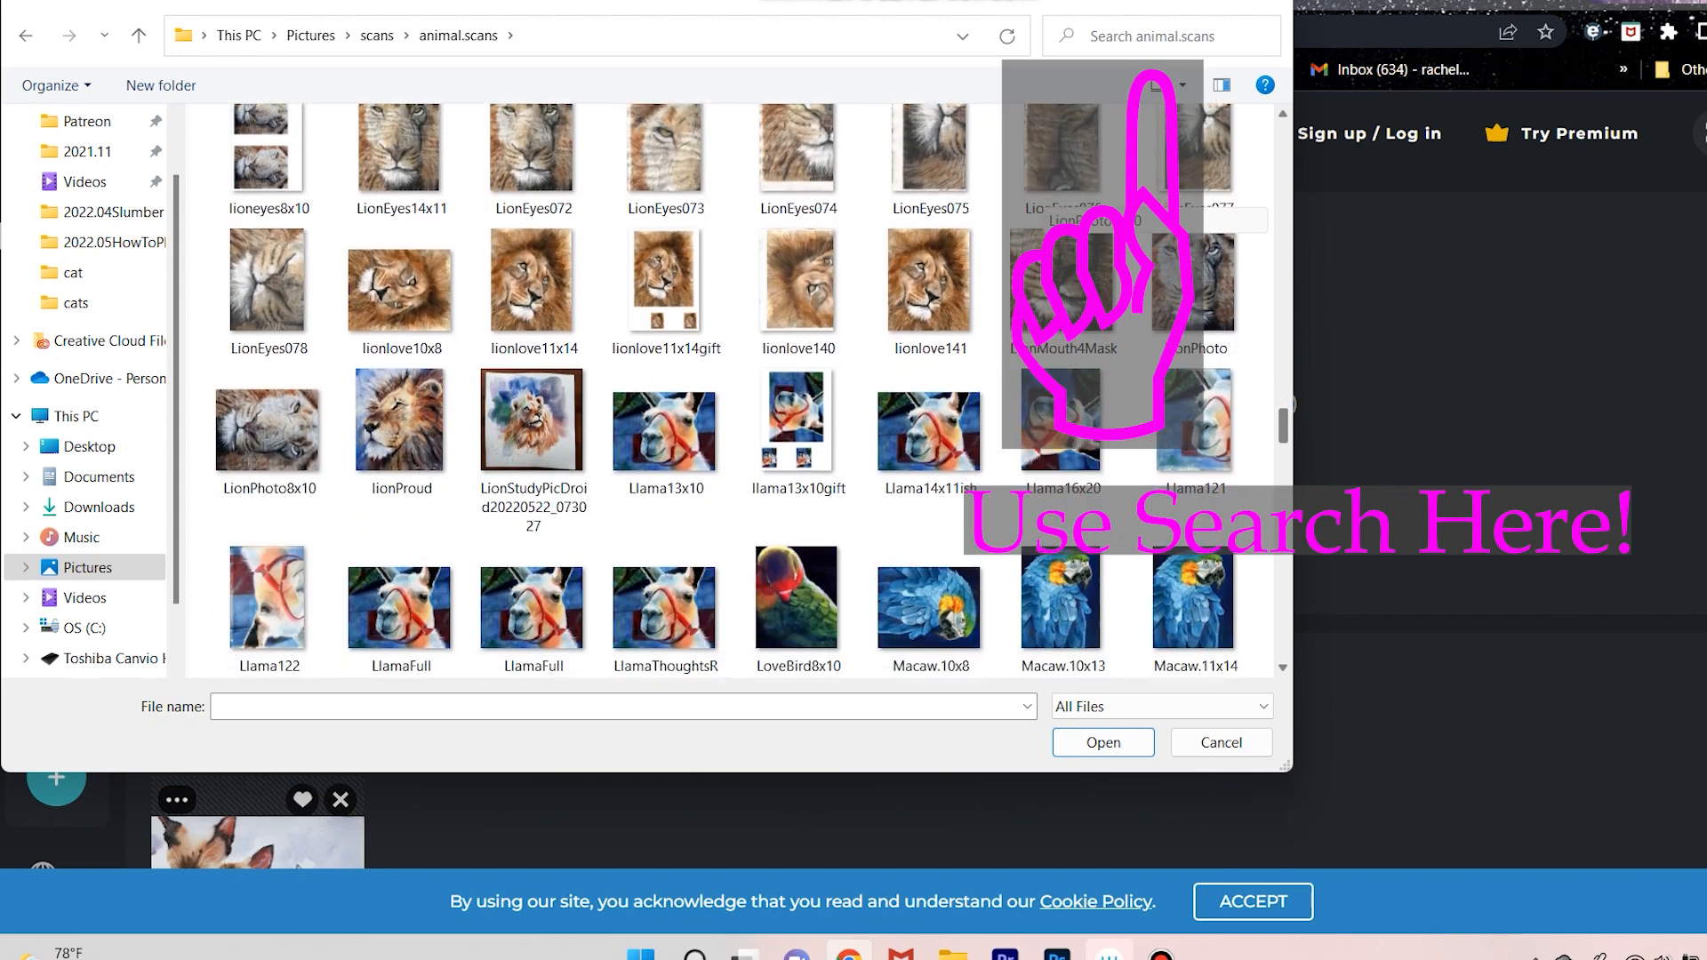
{"action": "scroll", "coordinate": [734, 391], "scroll_direction": "down", "scroll_amount": 5}
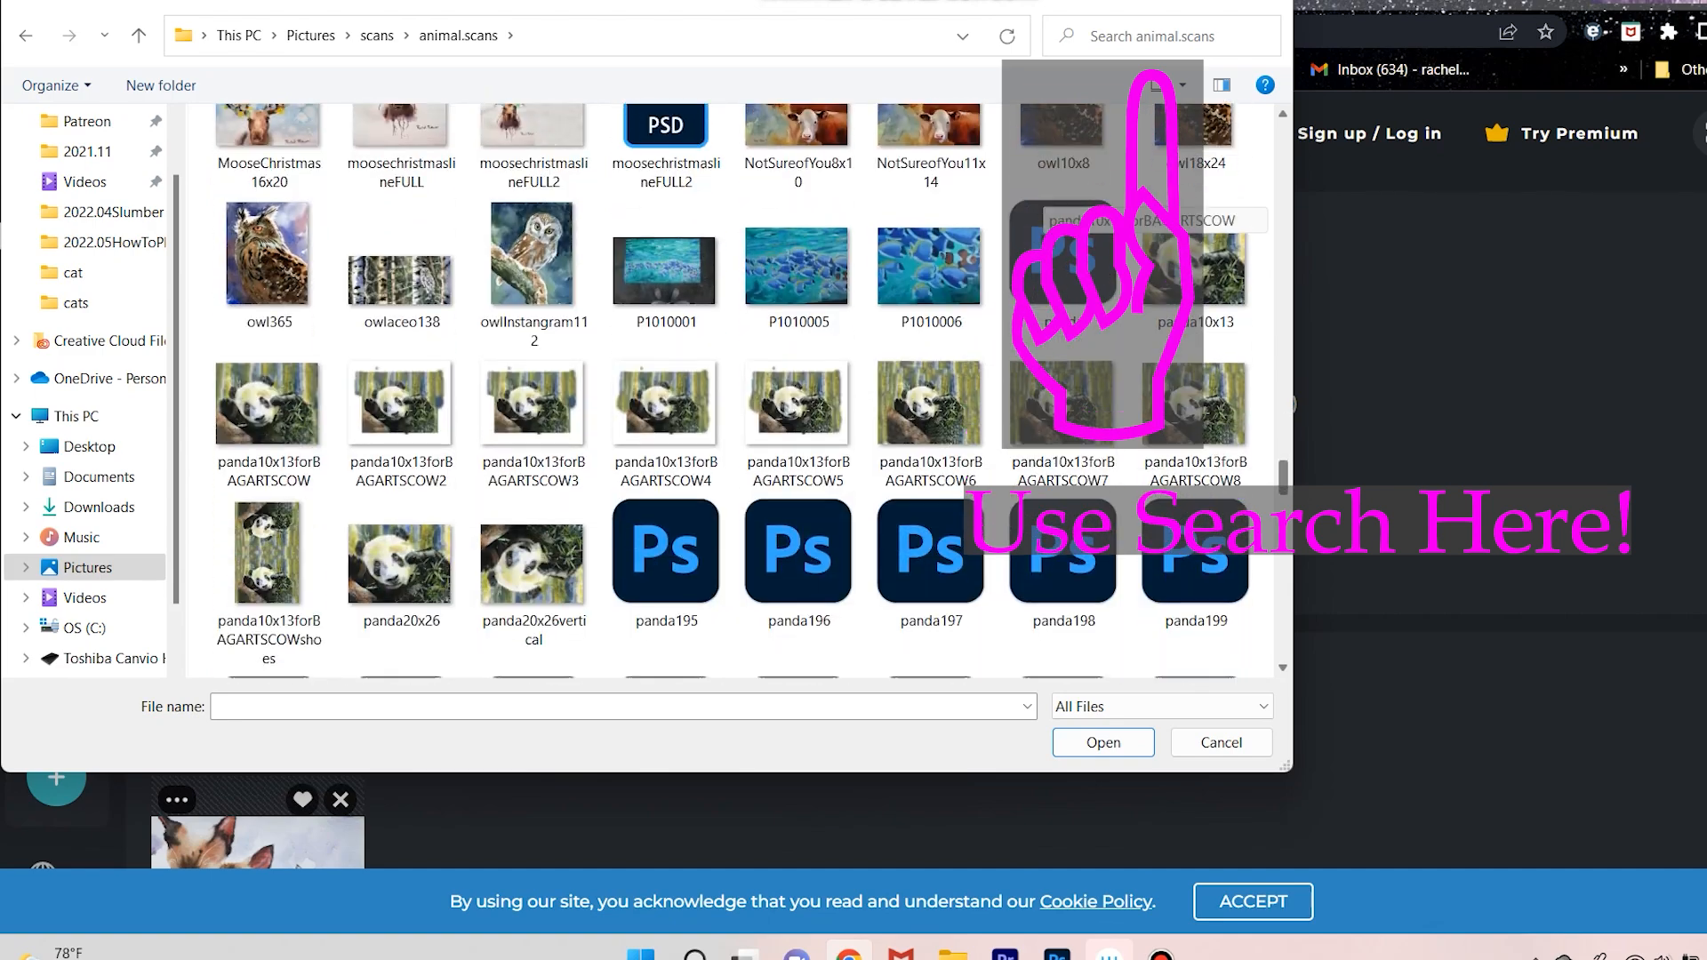
{"action": "scroll", "coordinate": [733, 391], "scroll_direction": "up", "scroll_amount": 8}
{"action": "scroll", "coordinate": [733, 391], "scroll_direction": "down", "scroll_amount": 4}
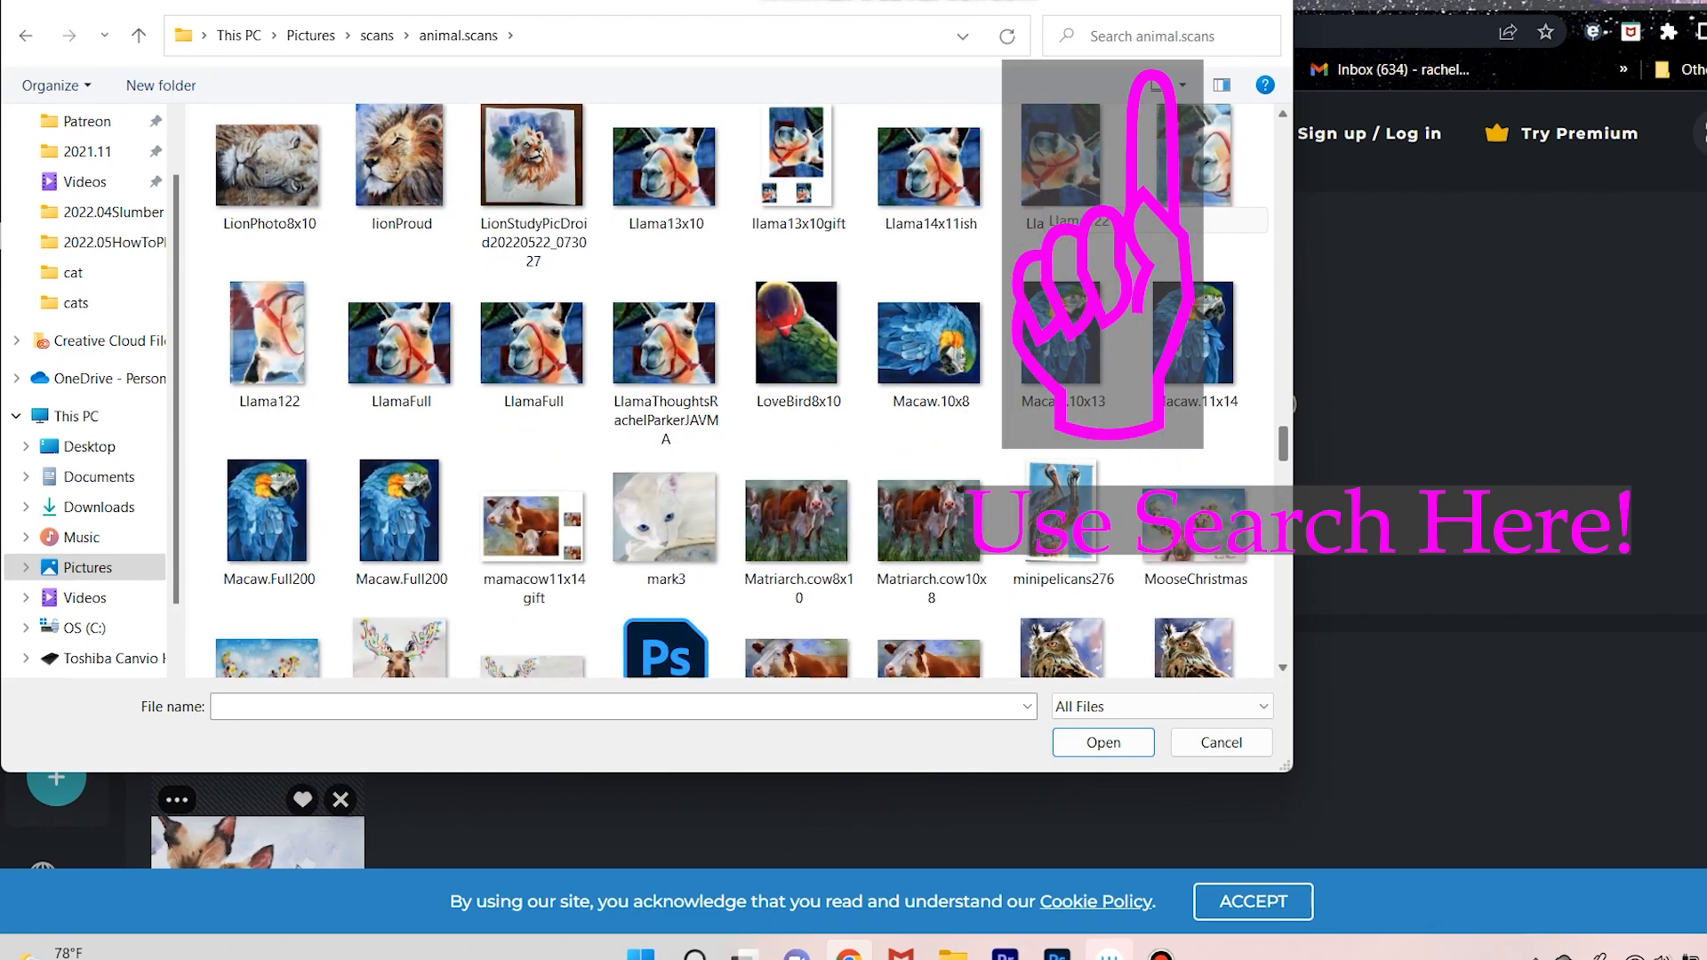
{"action": "scroll", "coordinate": [734, 391], "scroll_direction": "up", "scroll_amount": 5}
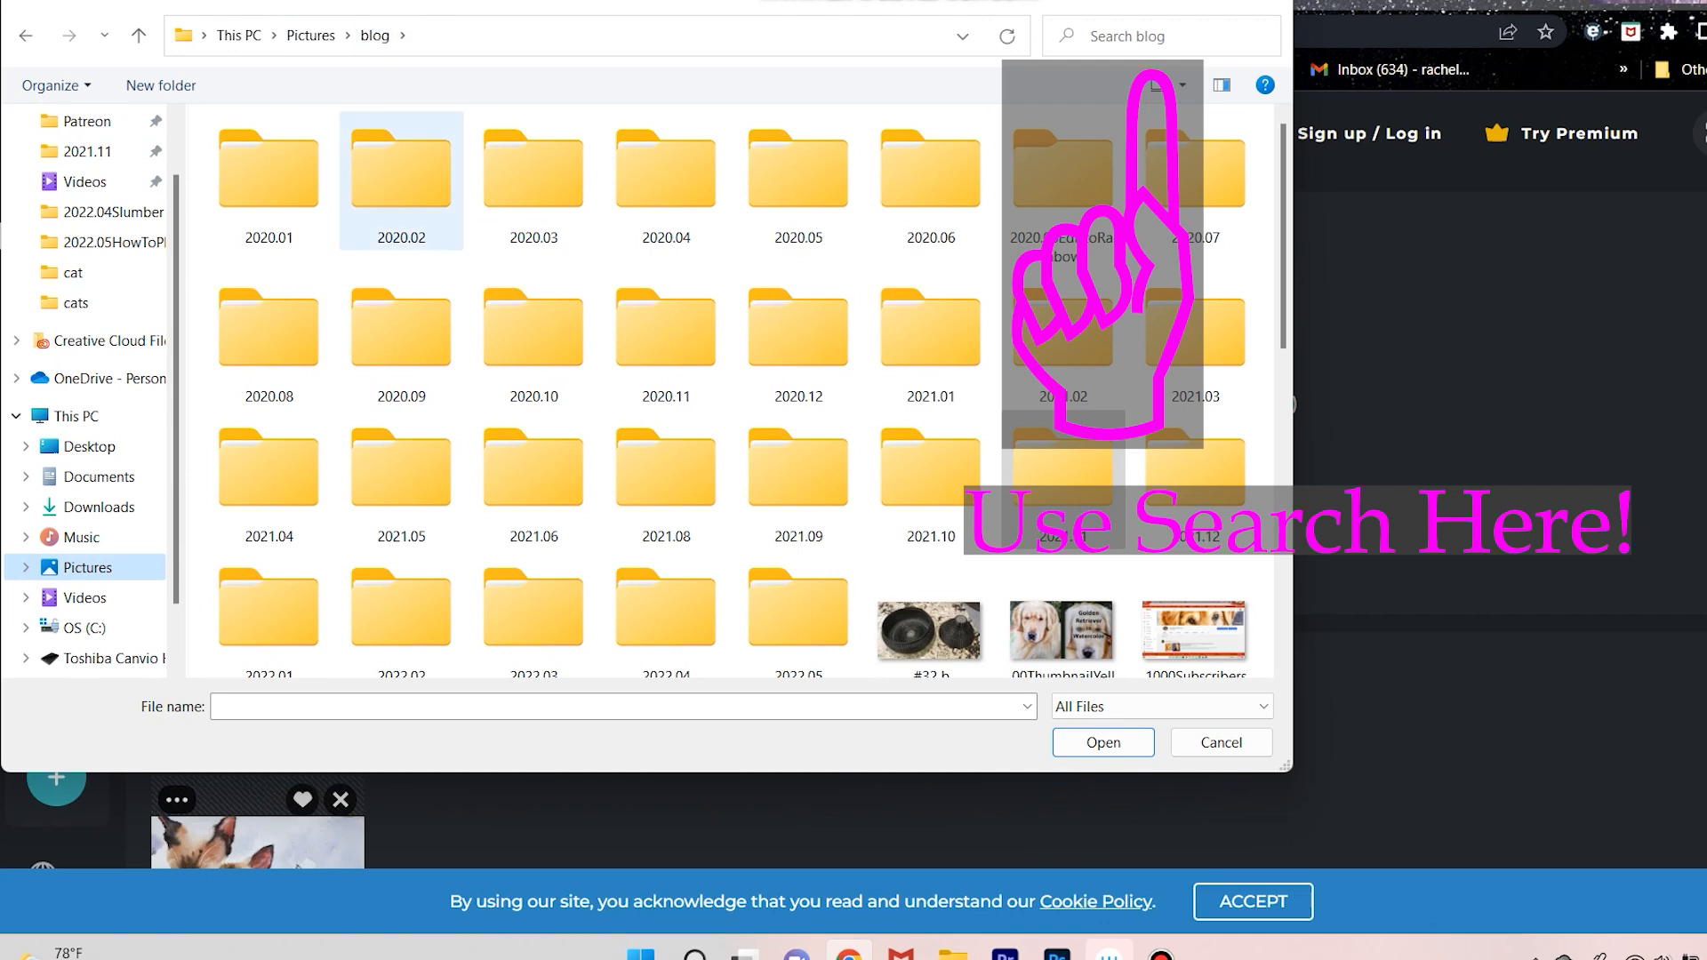
Check the blog 2022.04 folder and the scans folder for the lion scans, ending back in Pictures.
{"action": "double_click", "coordinate": [670, 620]}
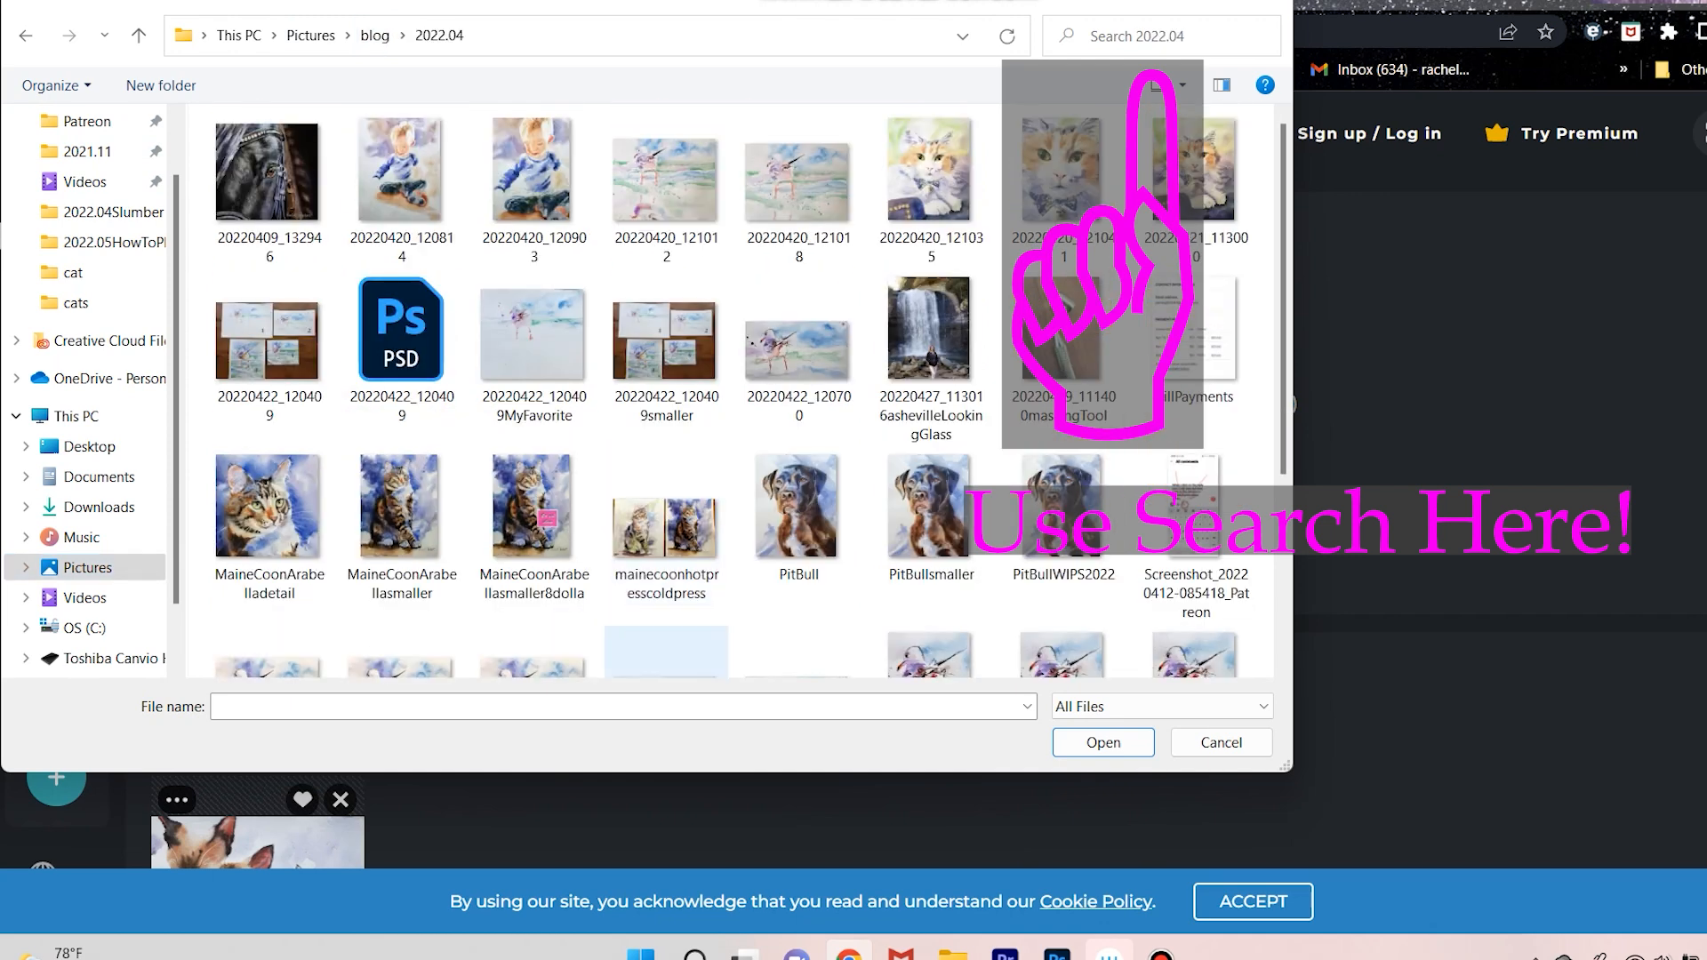
{"action": "scroll", "coordinate": [734, 391], "scroll_direction": "down", "scroll_amount": 3}
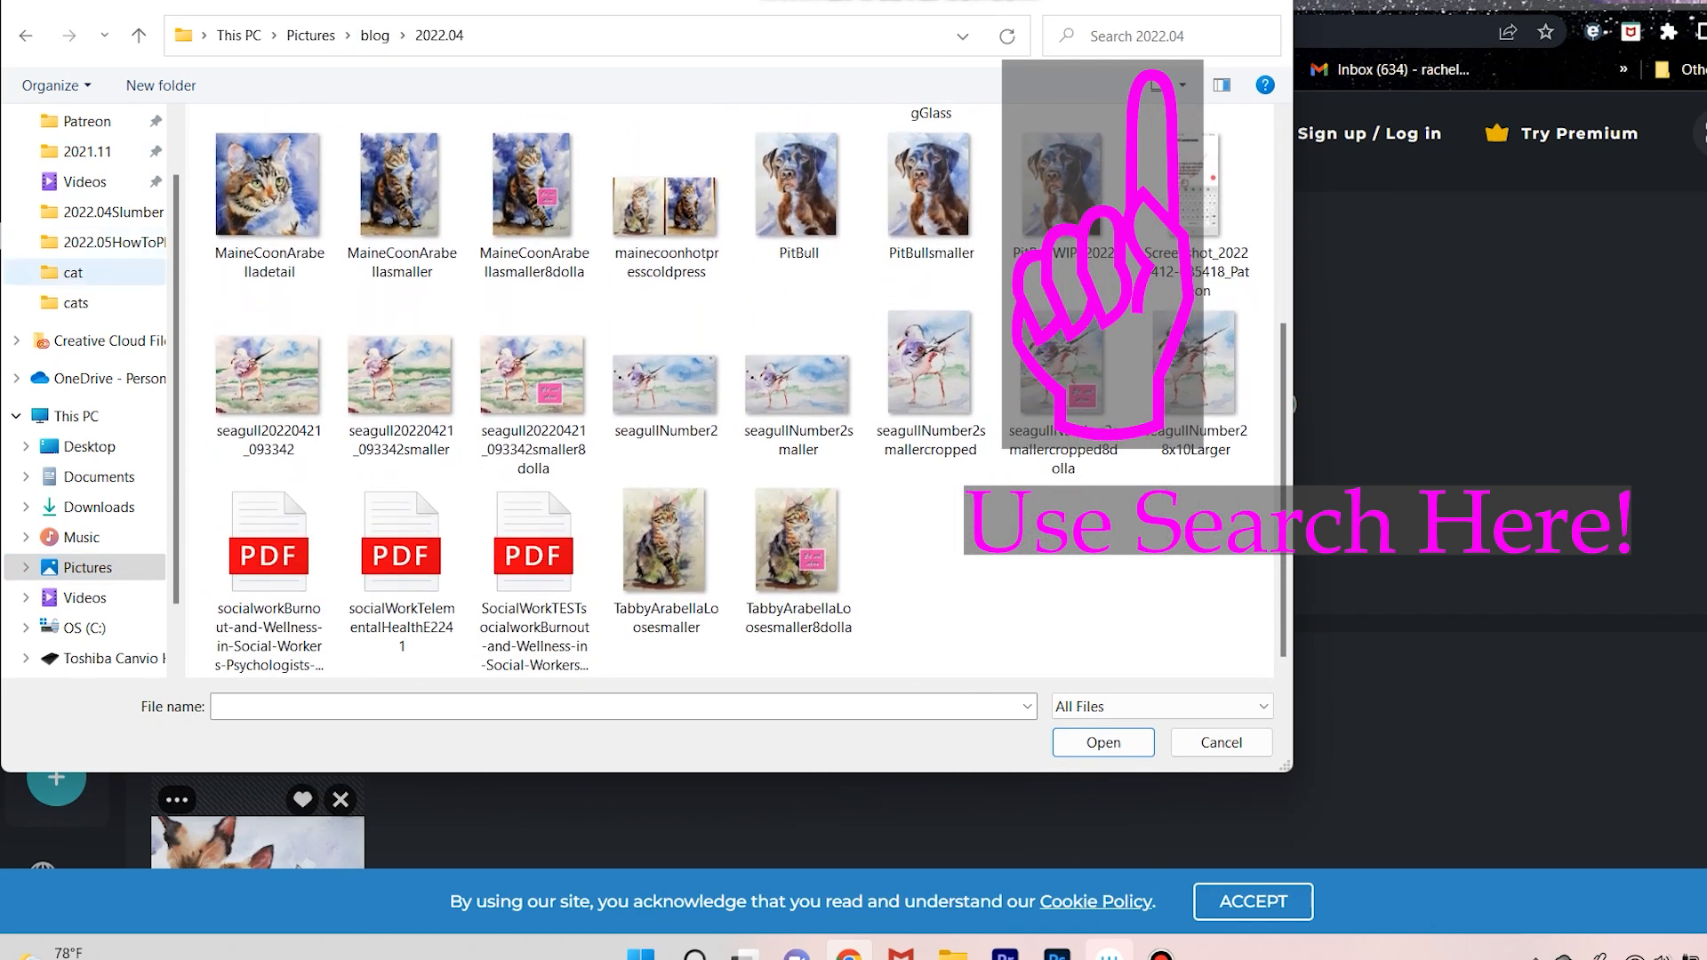
{"action": "left_click", "coordinate": [310, 36]}
{"action": "scroll", "coordinate": [1044, 315], "scroll_direction": "down", "scroll_amount": 8}
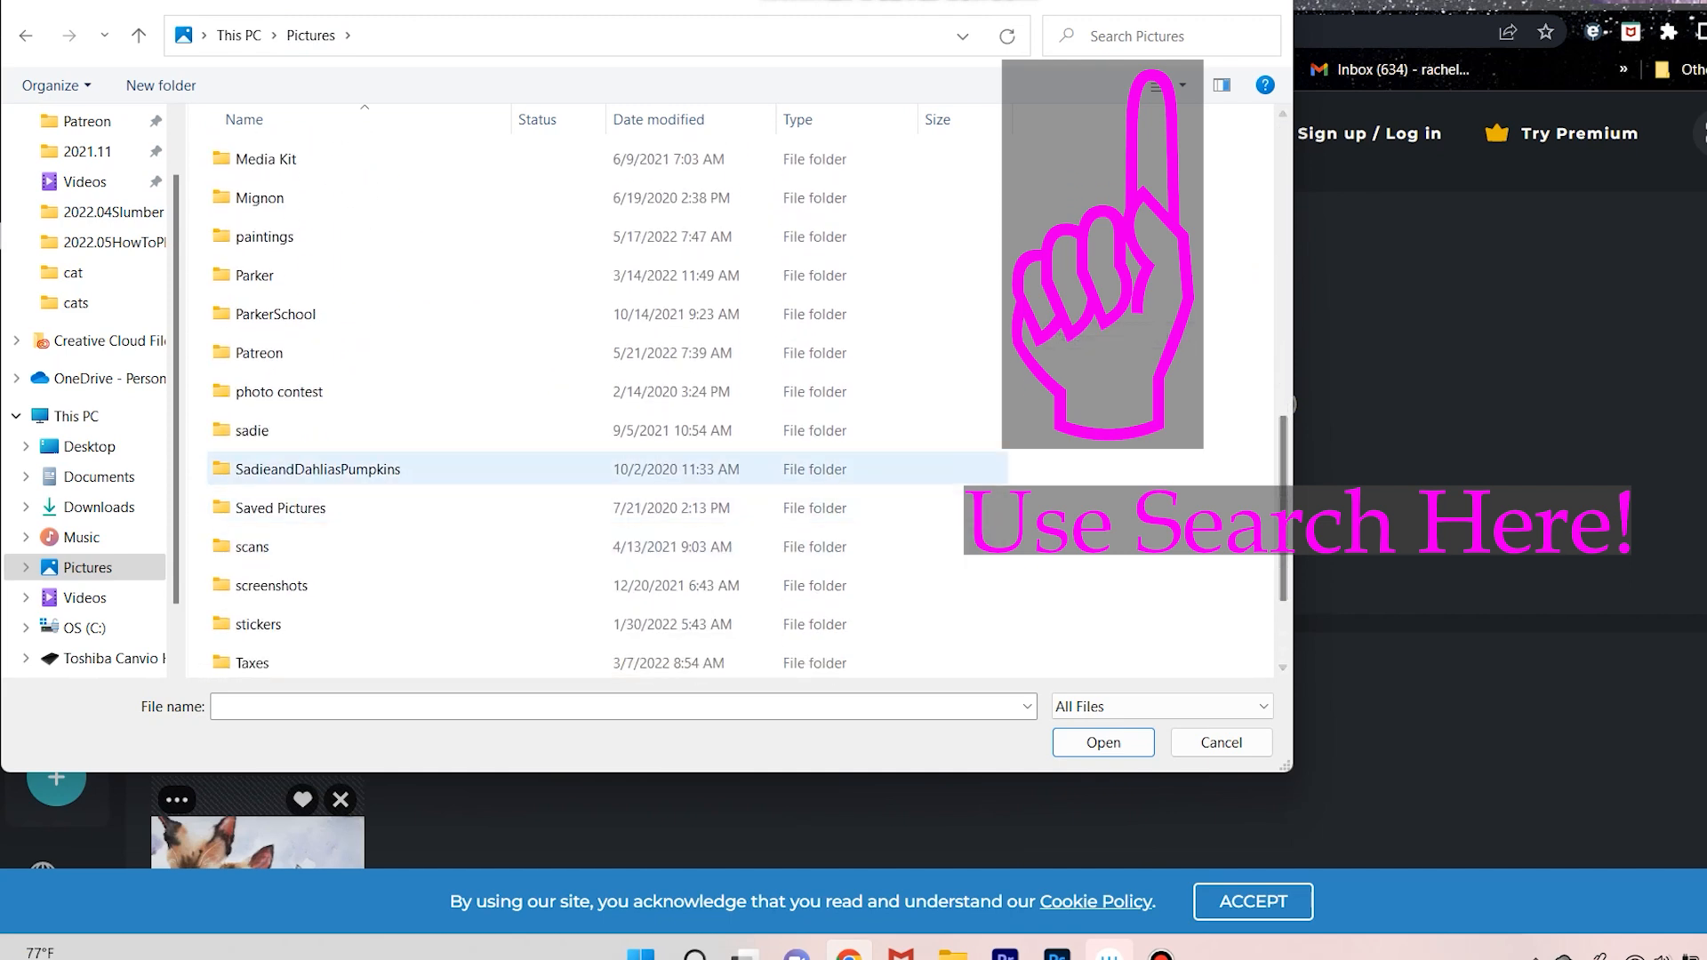
{"action": "double_click", "coordinate": [252, 547]}
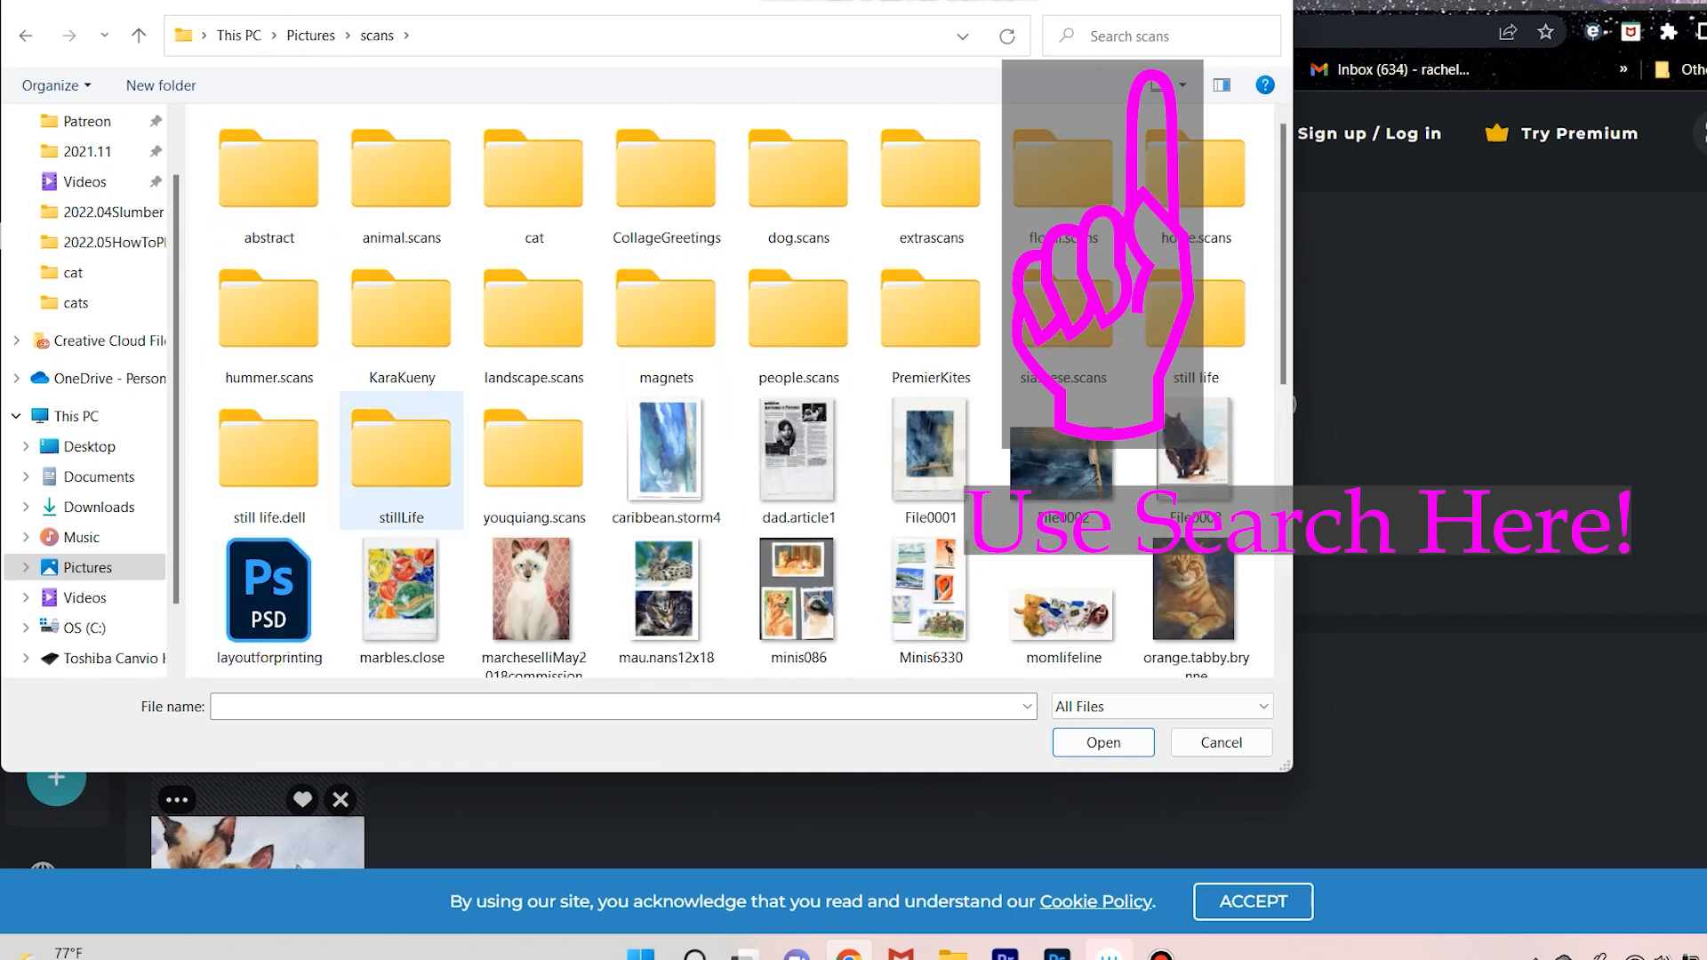
{"action": "left_click", "coordinate": [311, 35]}
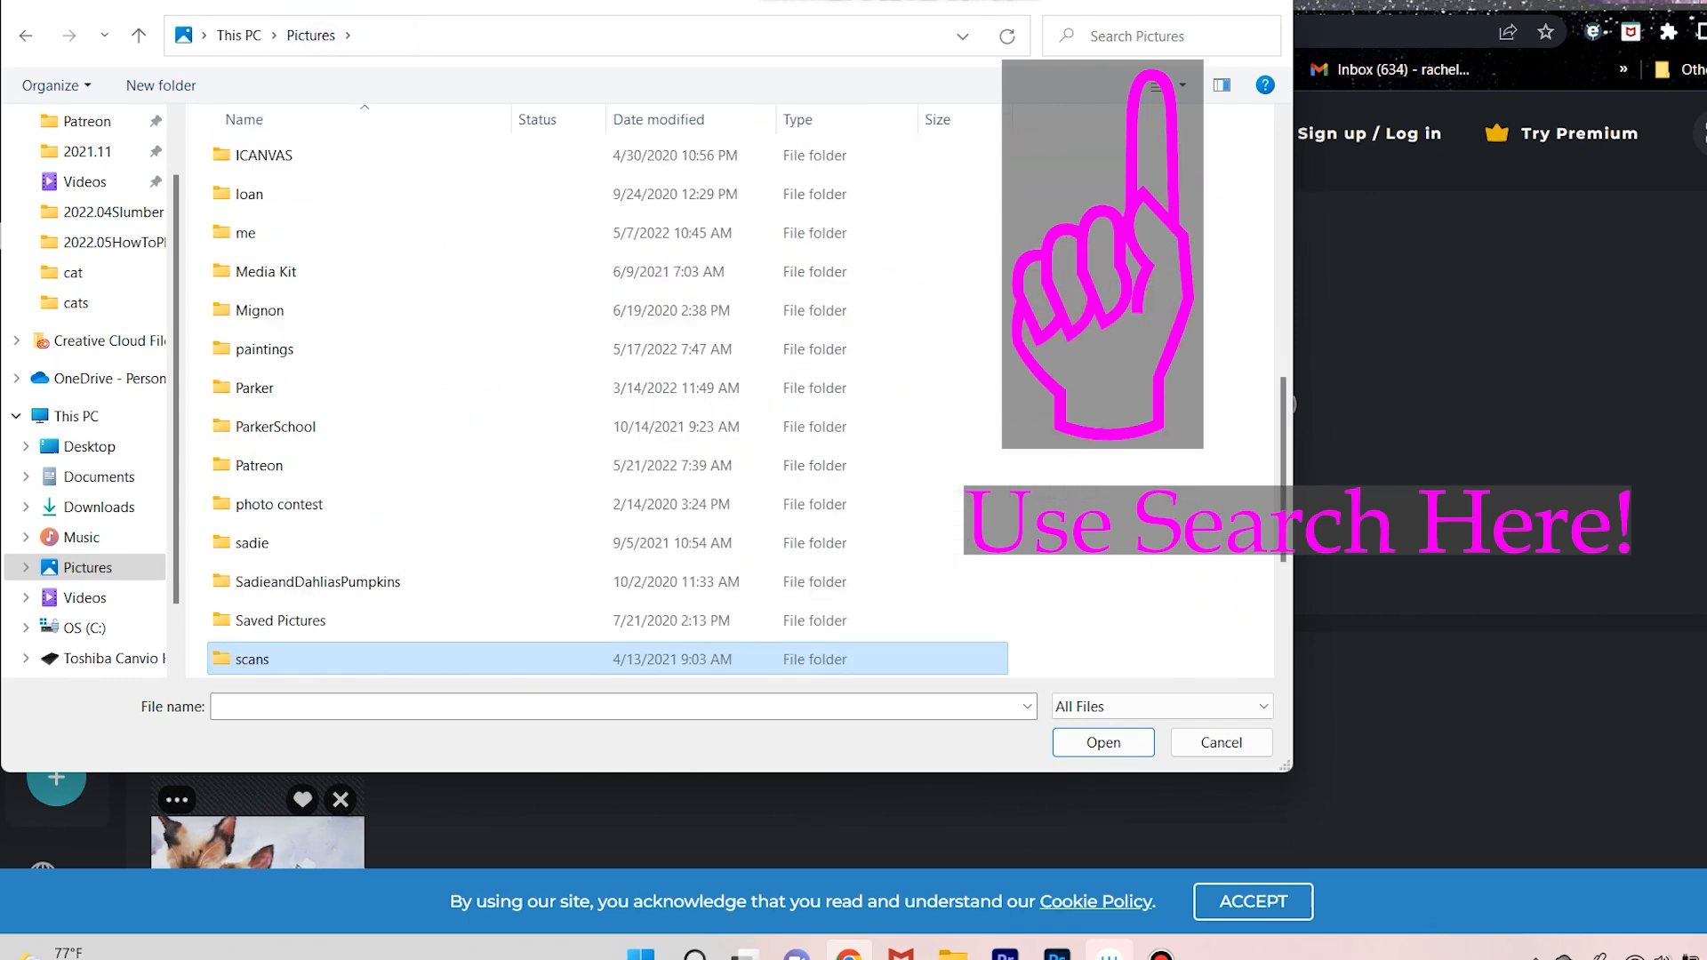
Search Pictures for "lion" and go to the paintings > animals folder that holds the lion2022Study scans.
{"action": "left_click", "coordinate": [1086, 43]}
{"action": "type", "text": "lion"}
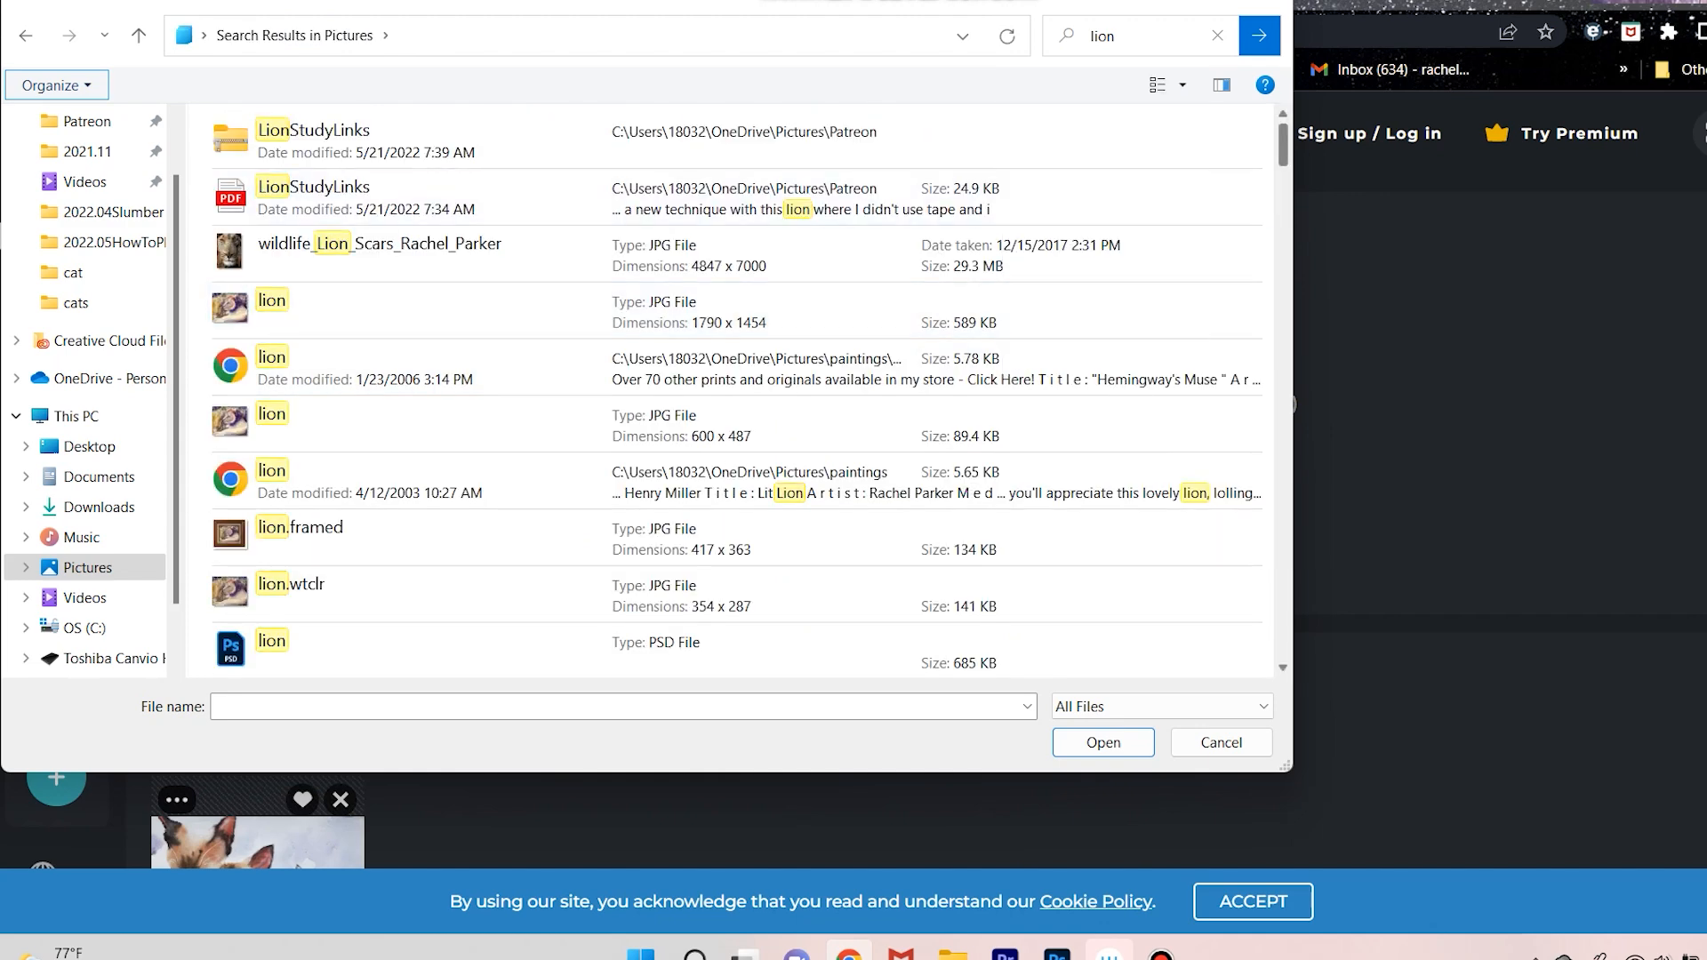
{"action": "scroll", "coordinate": [737, 391], "scroll_direction": "down", "scroll_amount": 5}
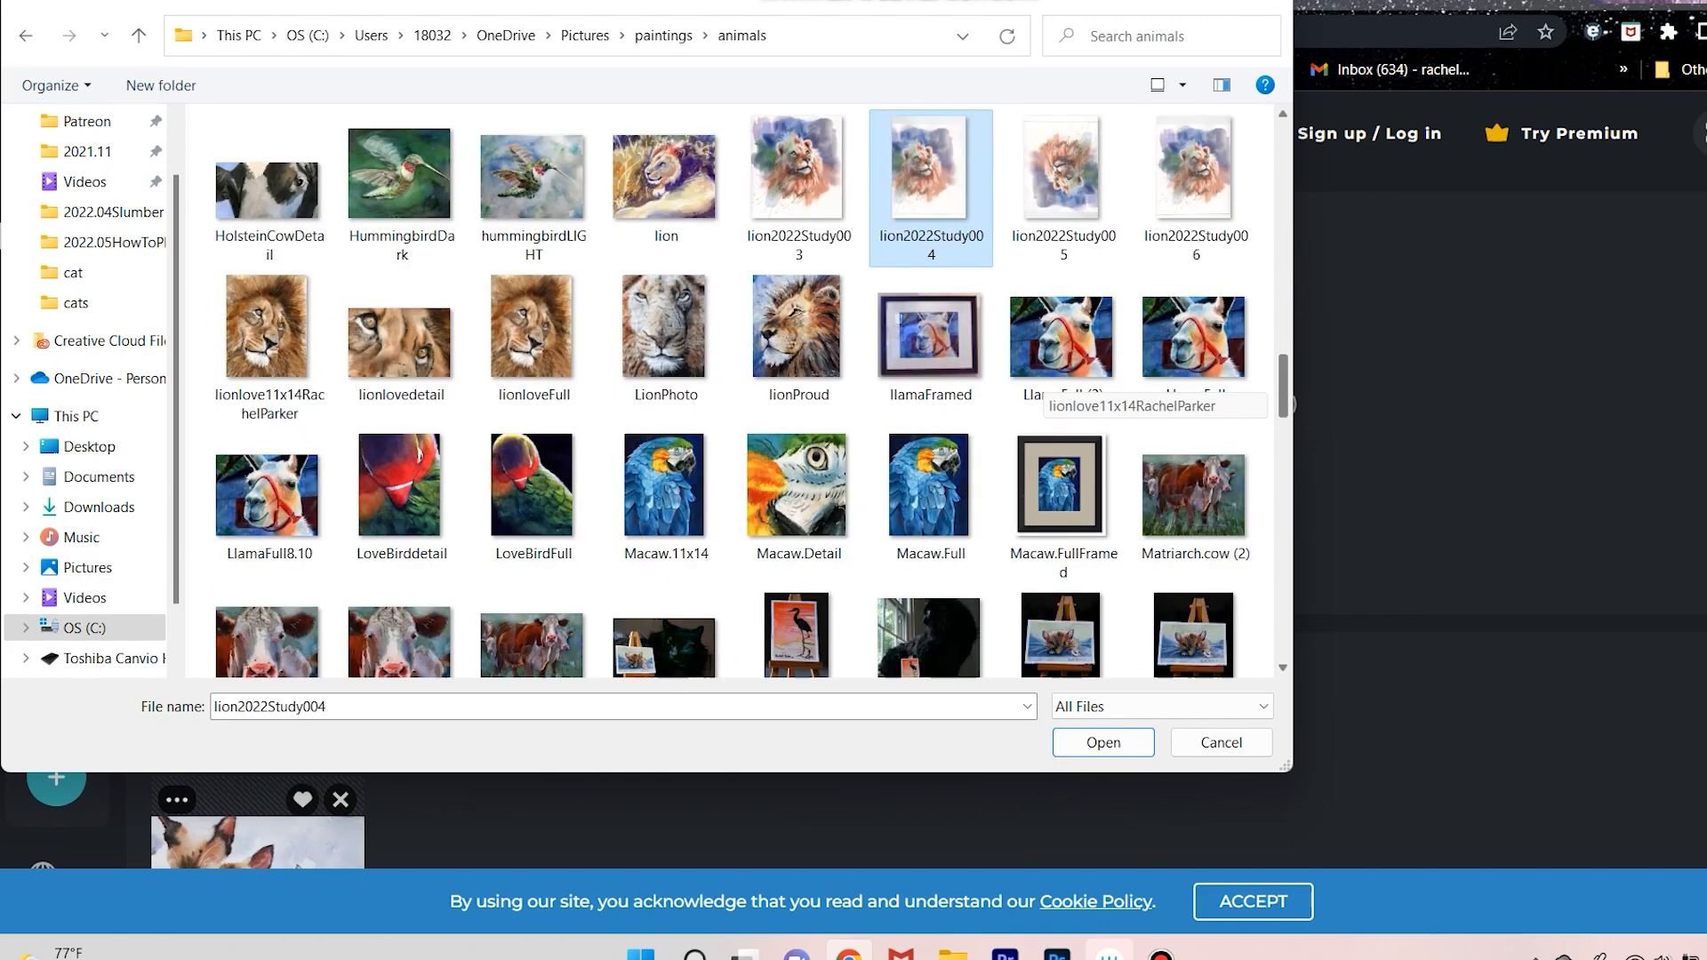
Open lion2022Study005 at its original size of 2550 x 3509 pixels.
{"action": "scroll", "coordinate": [1063, 267], "scroll_direction": "up", "scroll_amount": 1}
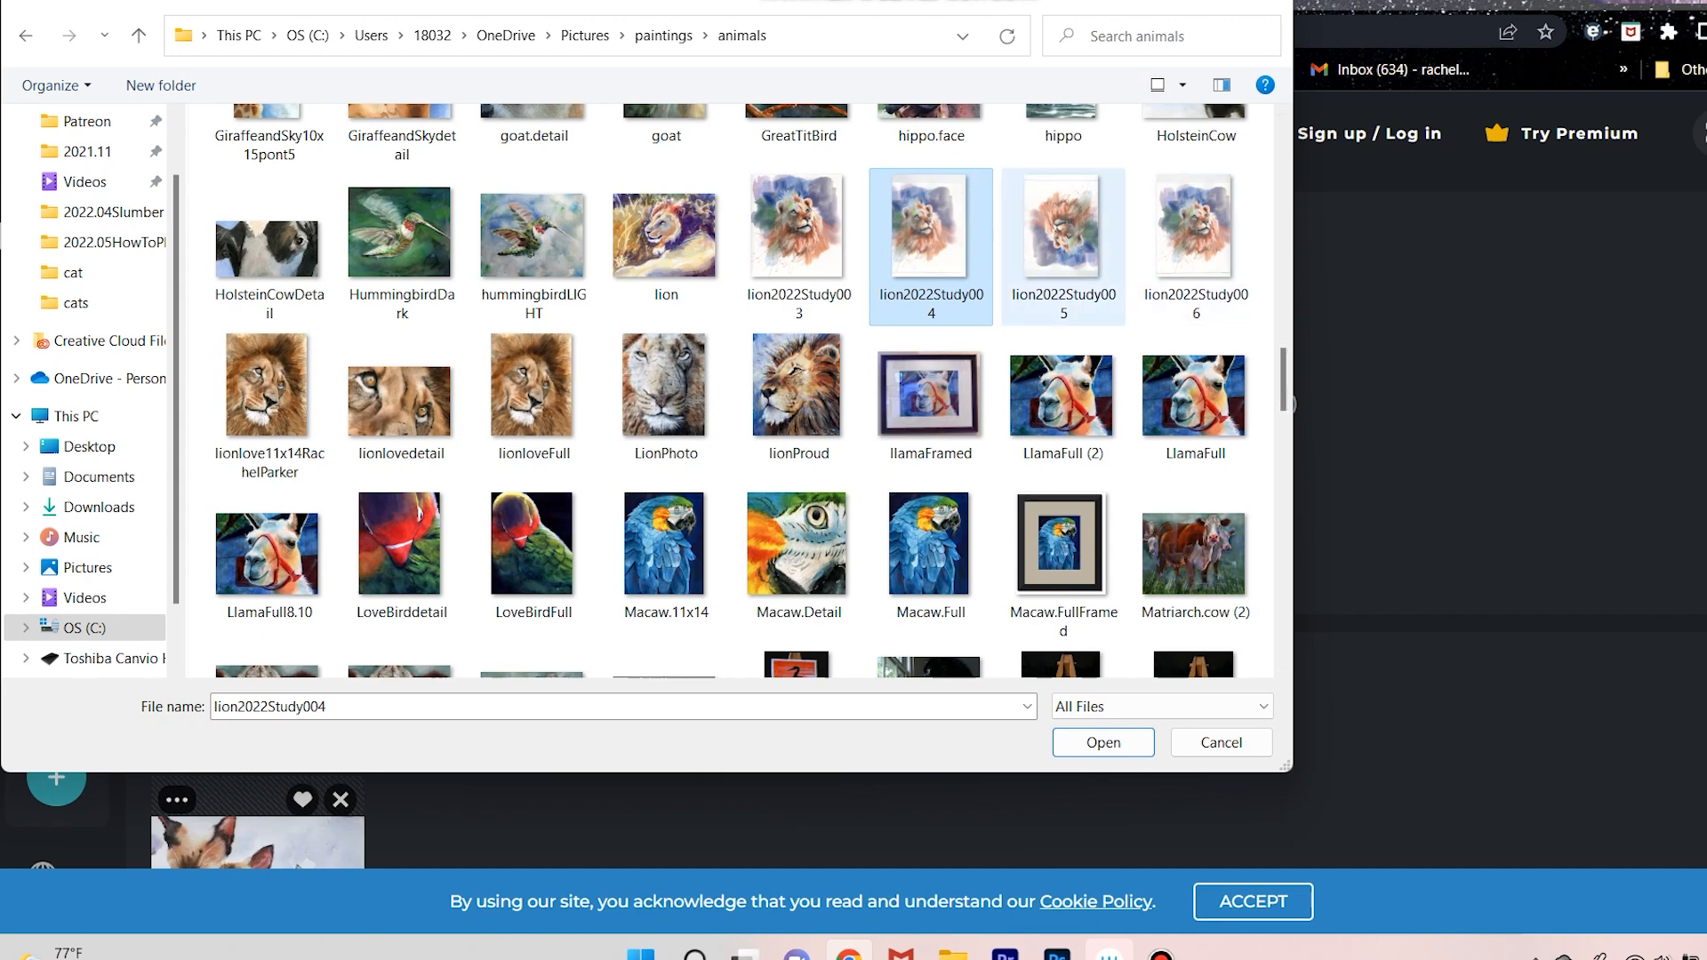
{"action": "left_click", "coordinate": [1103, 743]}
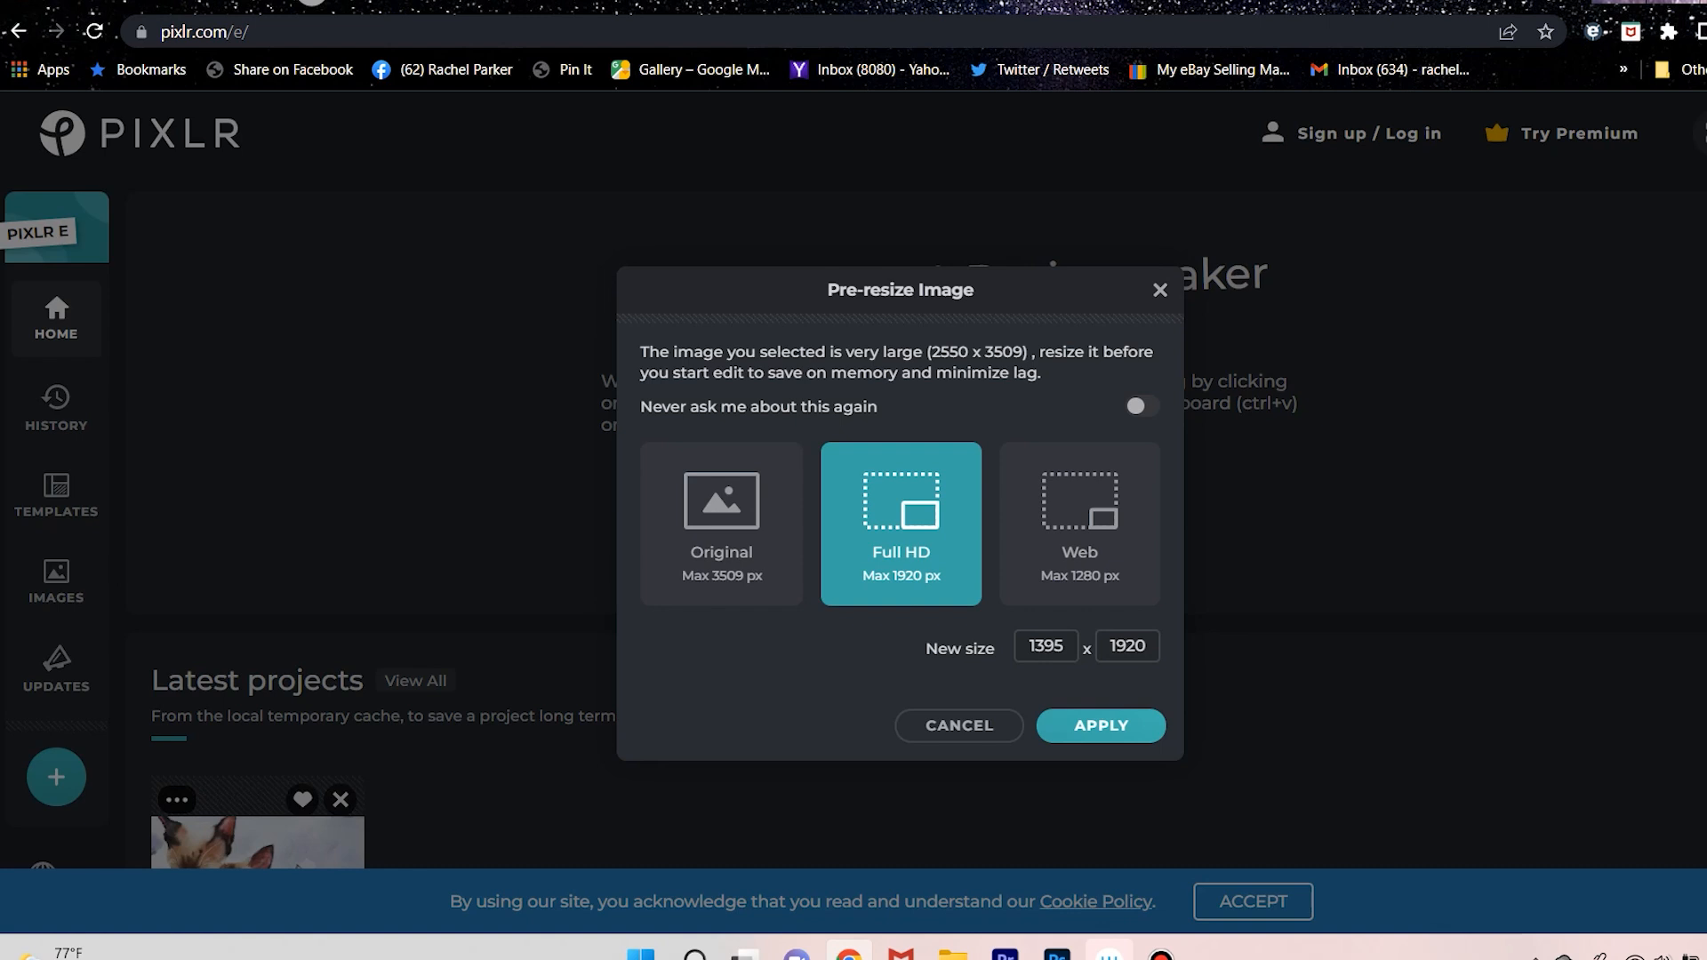
{"action": "left_click", "coordinate": [721, 524]}
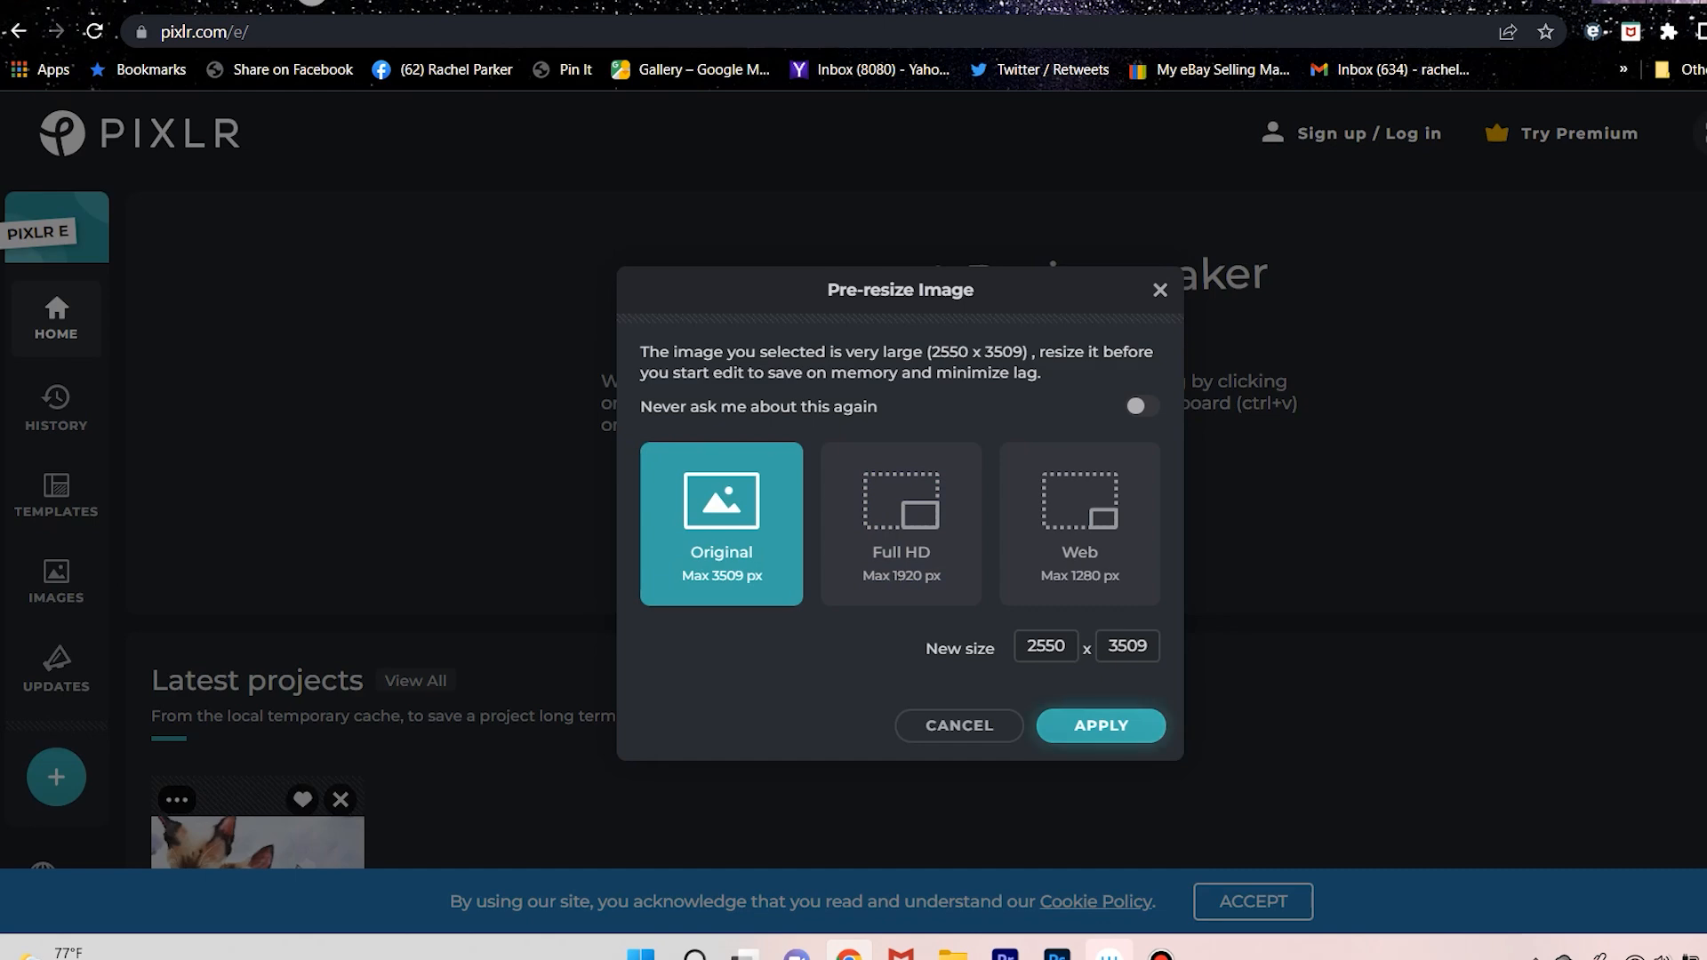
{"action": "left_click", "coordinate": [1100, 725]}
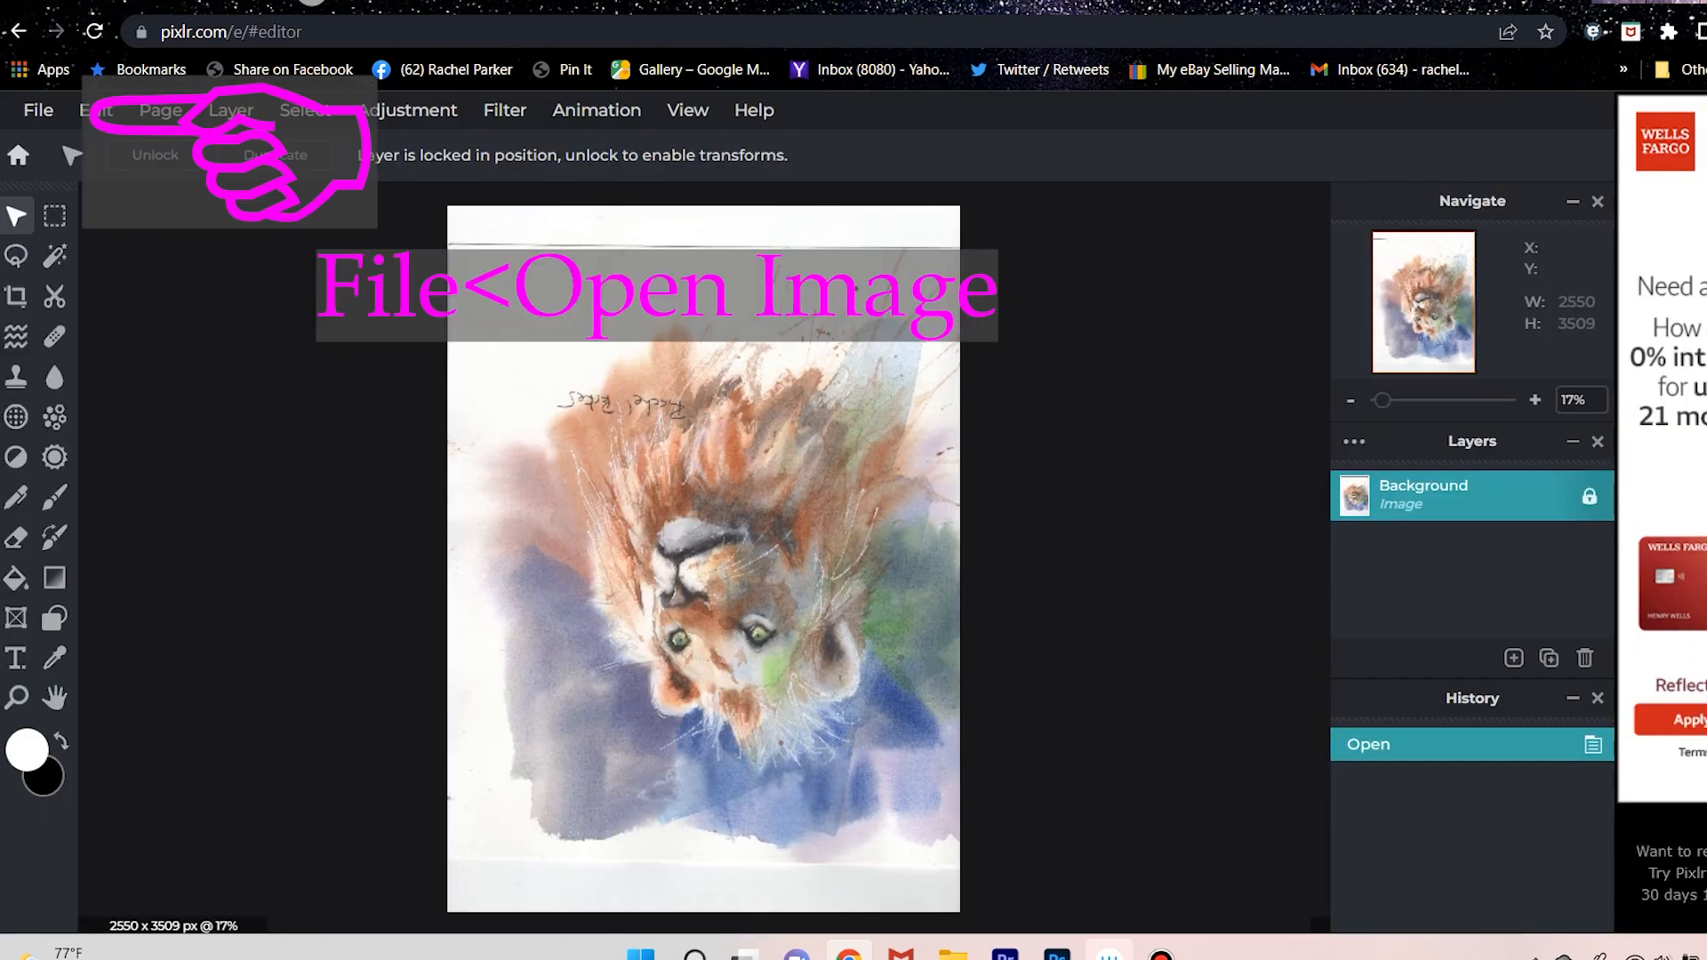
Open lion2022Study006 from the paintings > animals folder as a second image, keeping its original size of 2550 x 3509 pixels.
{"action": "left_click", "coordinate": [38, 110]}
{"action": "mouse_move", "coordinate": [96, 110]}
{"action": "mouse_move", "coordinate": [38, 110]}
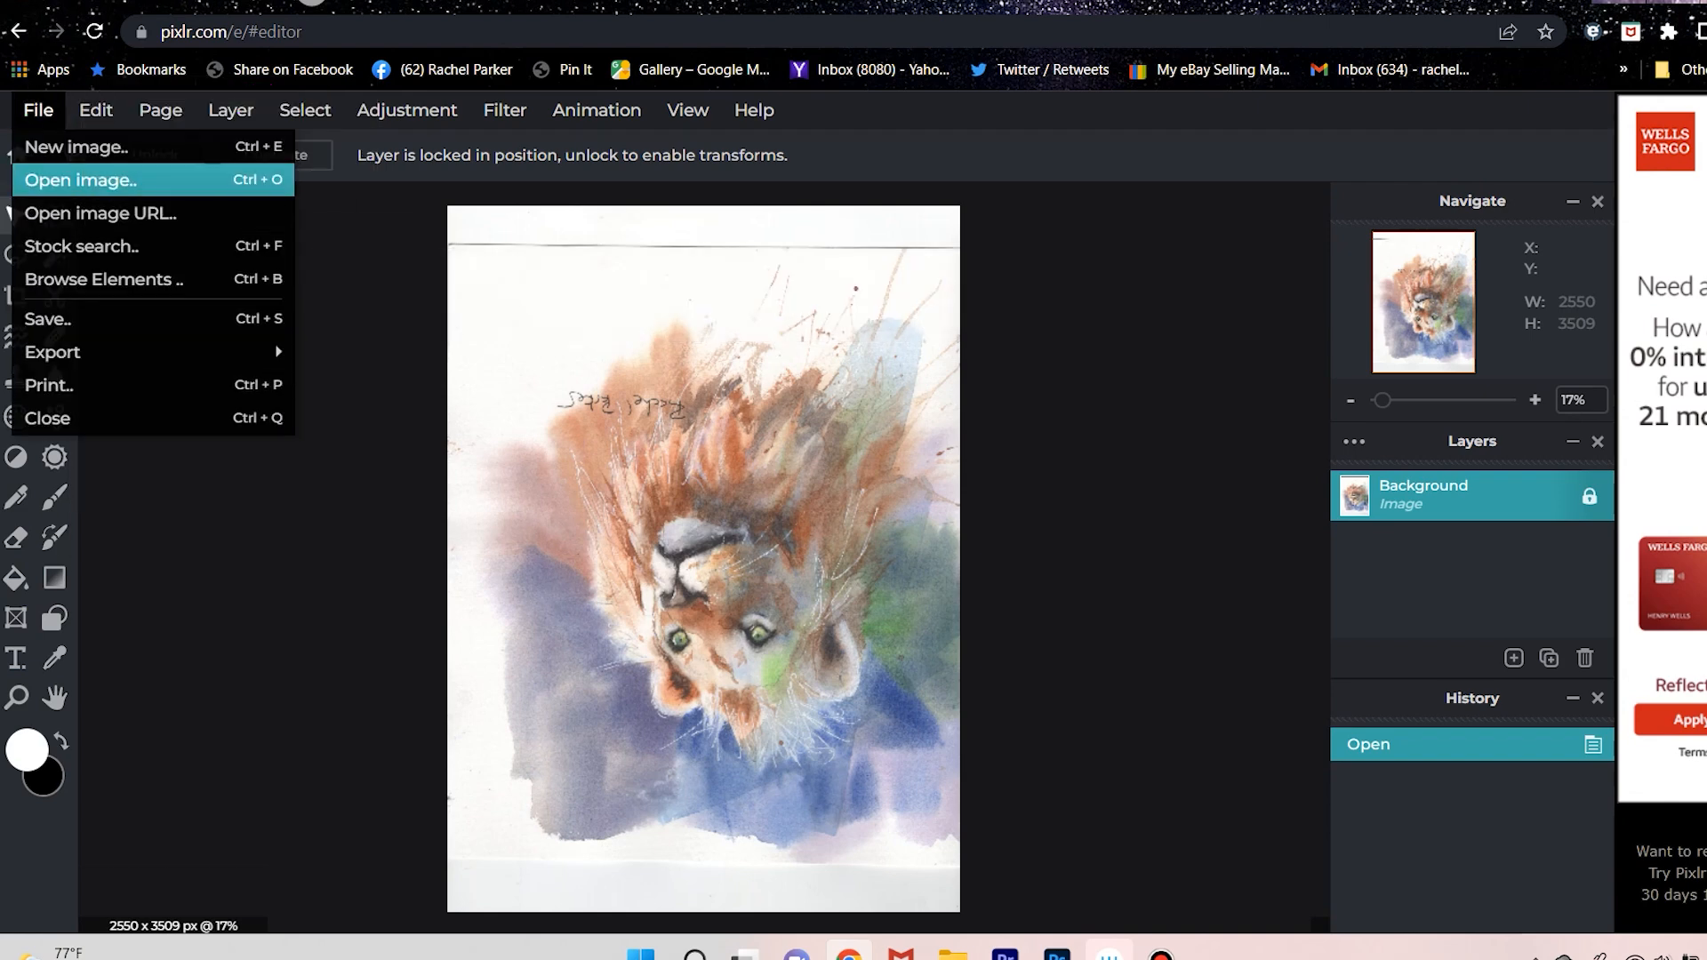
{"action": "left_click", "coordinate": [80, 179]}
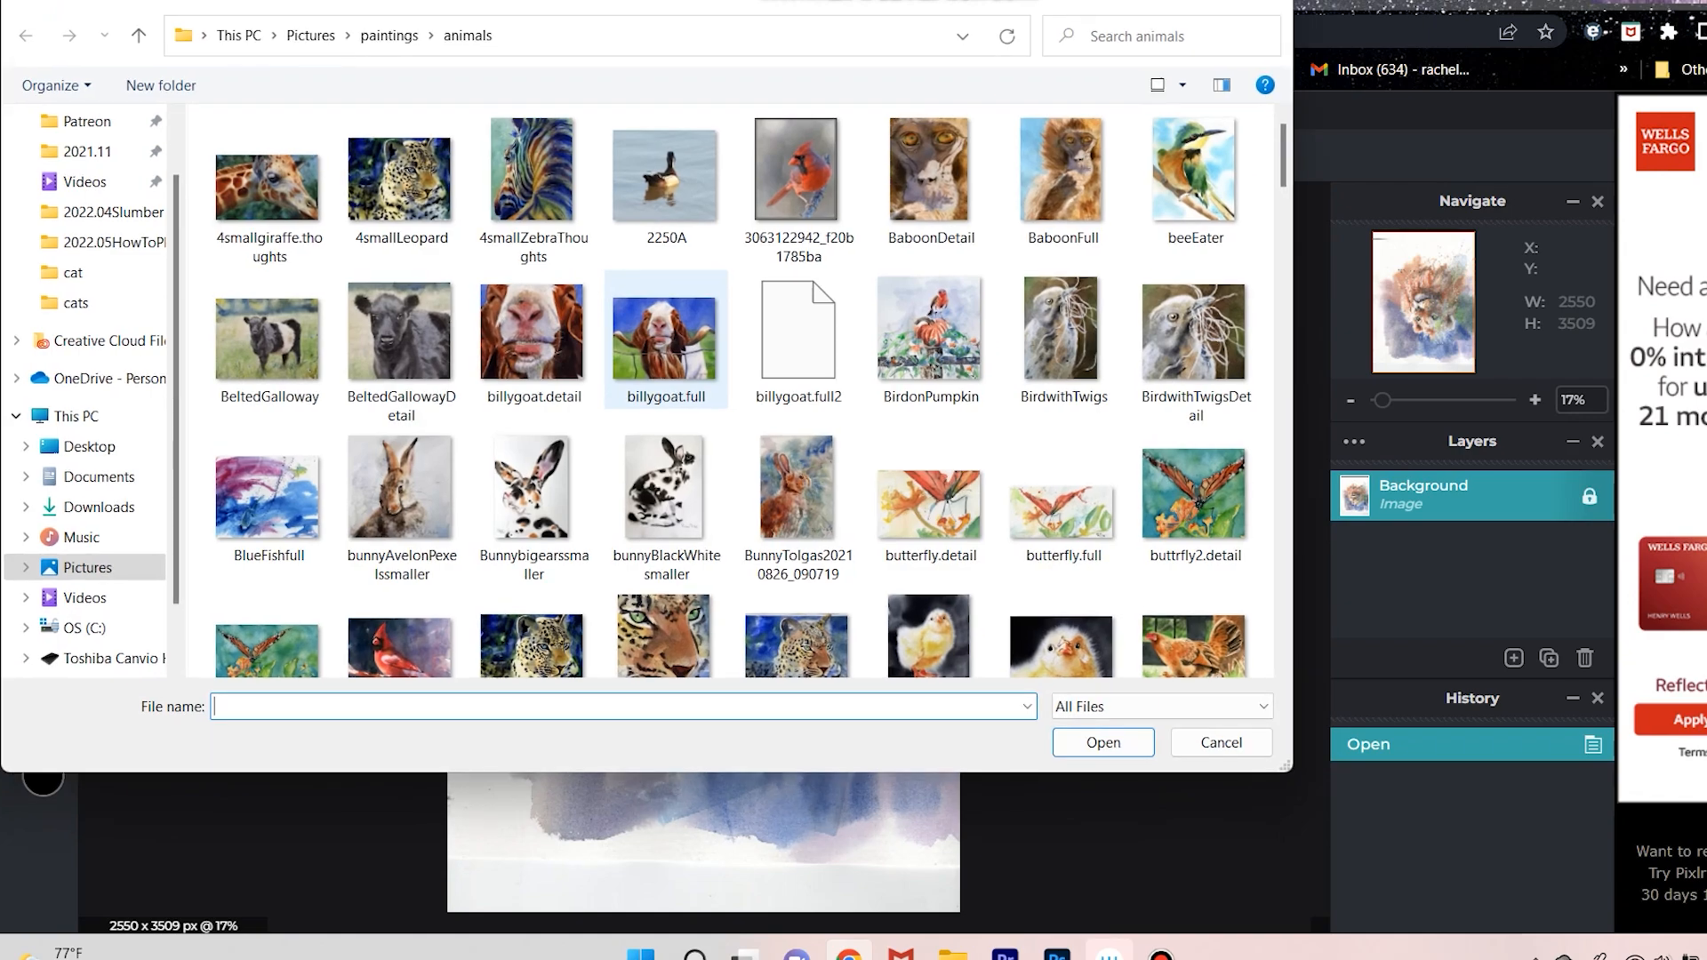
{"action": "left_click_drag", "start_coordinate": [1282, 154], "coordinate": [1282, 393]}
{"action": "left_click_drag", "start_coordinate": [800, 5], "coordinate": [890, 100]}
{"action": "scroll", "coordinate": [1286, 631], "scroll_direction": "up", "scroll_amount": 4}
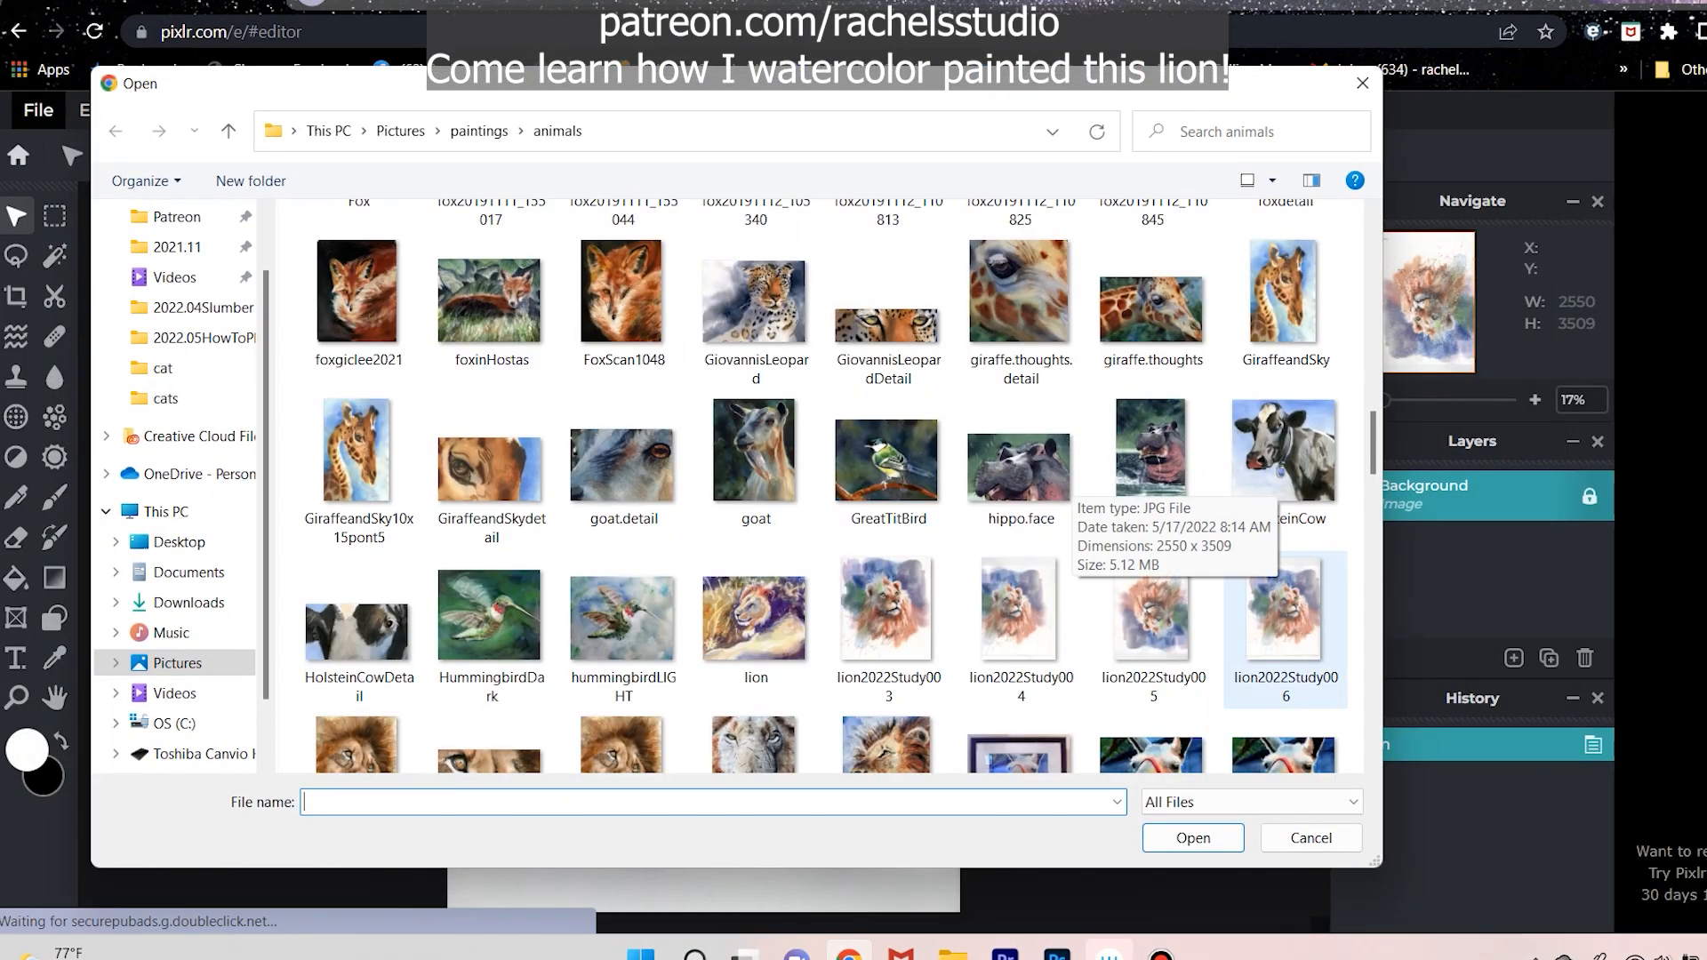
{"action": "left_click", "coordinate": [1286, 631]}
{"action": "left_click", "coordinate": [1192, 837]}
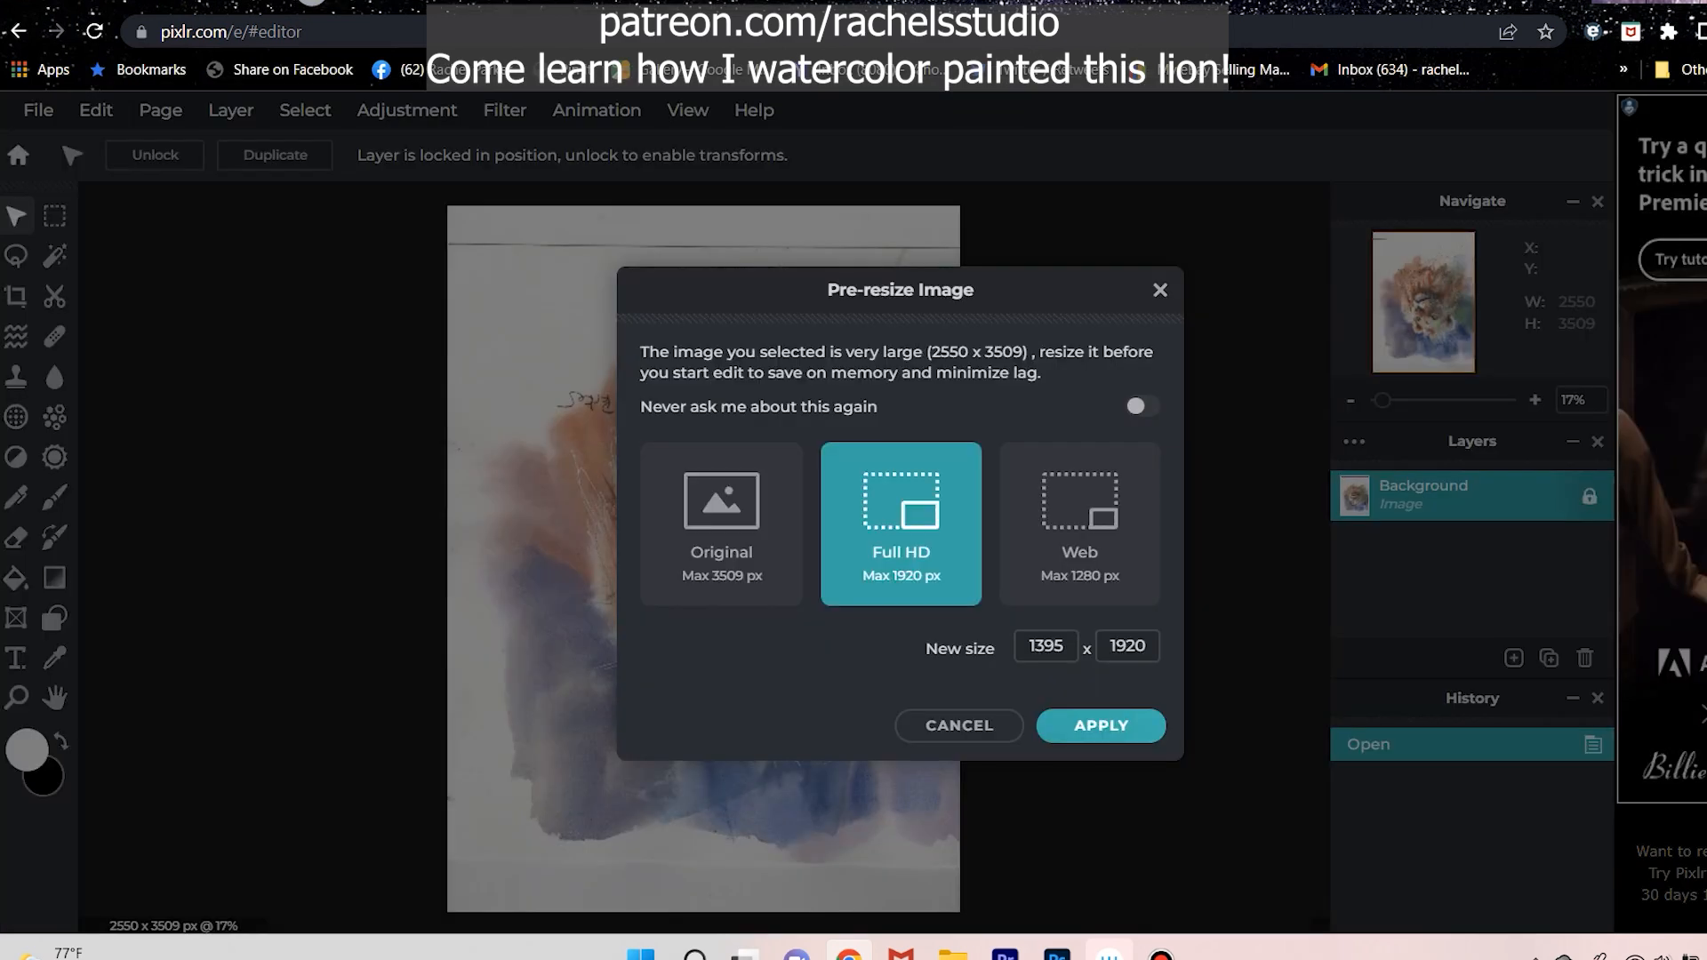
{"action": "left_click", "coordinate": [721, 525]}
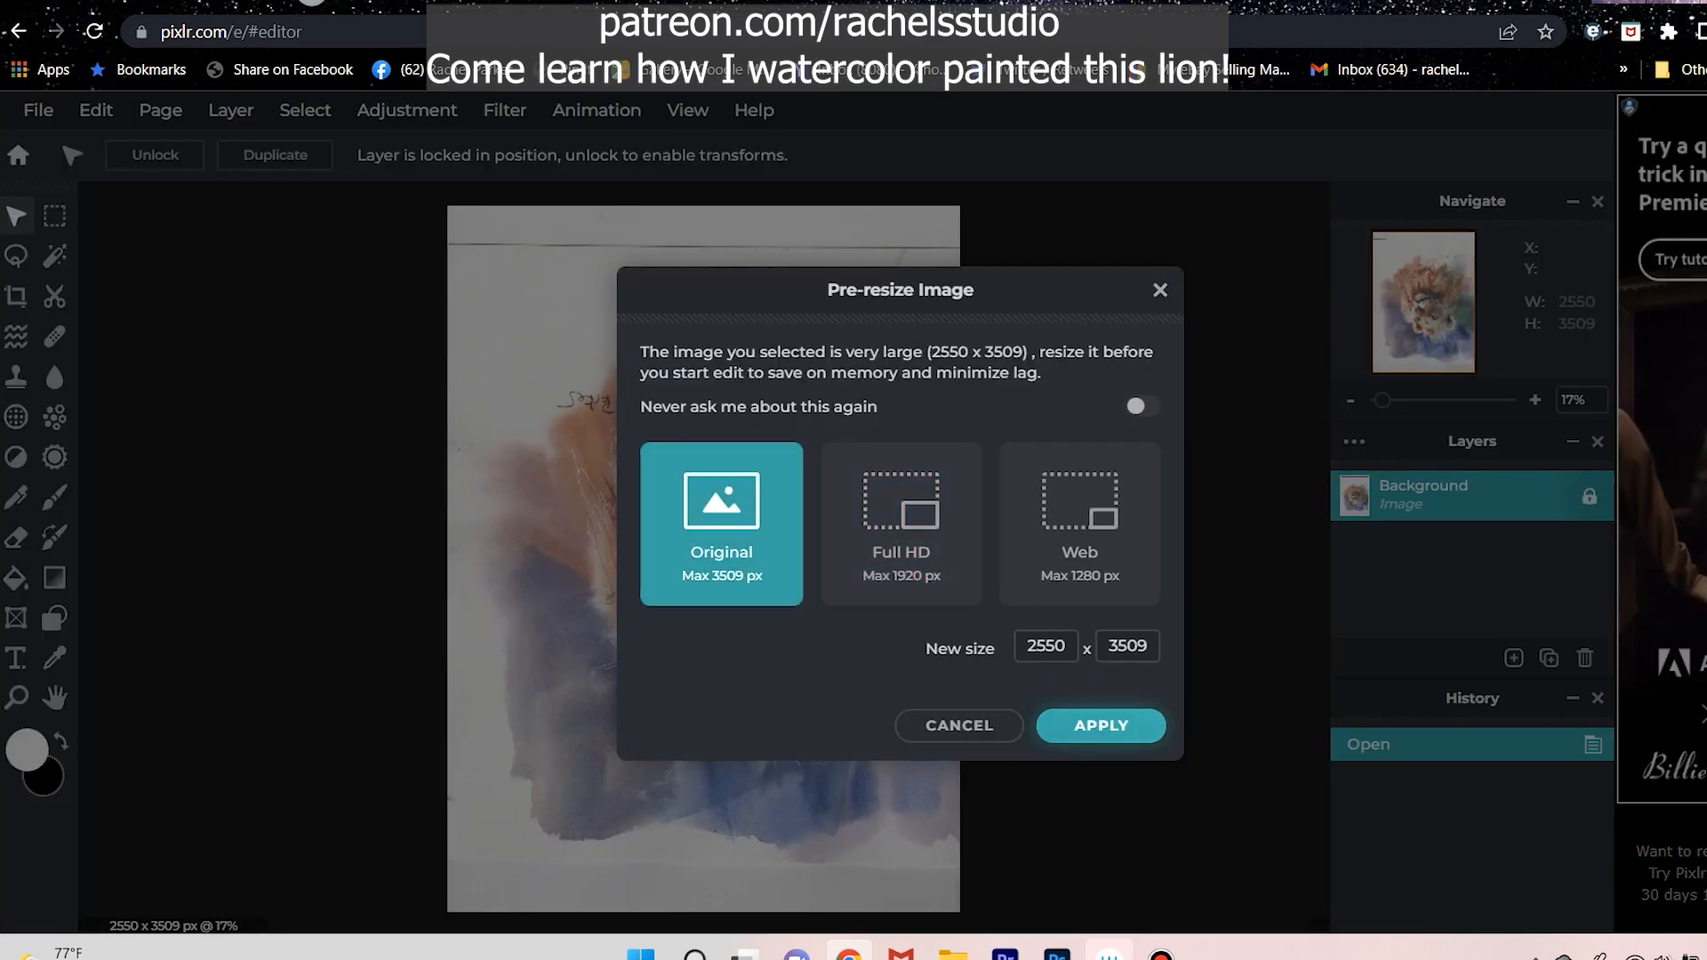
{"action": "left_click", "coordinate": [1100, 725]}
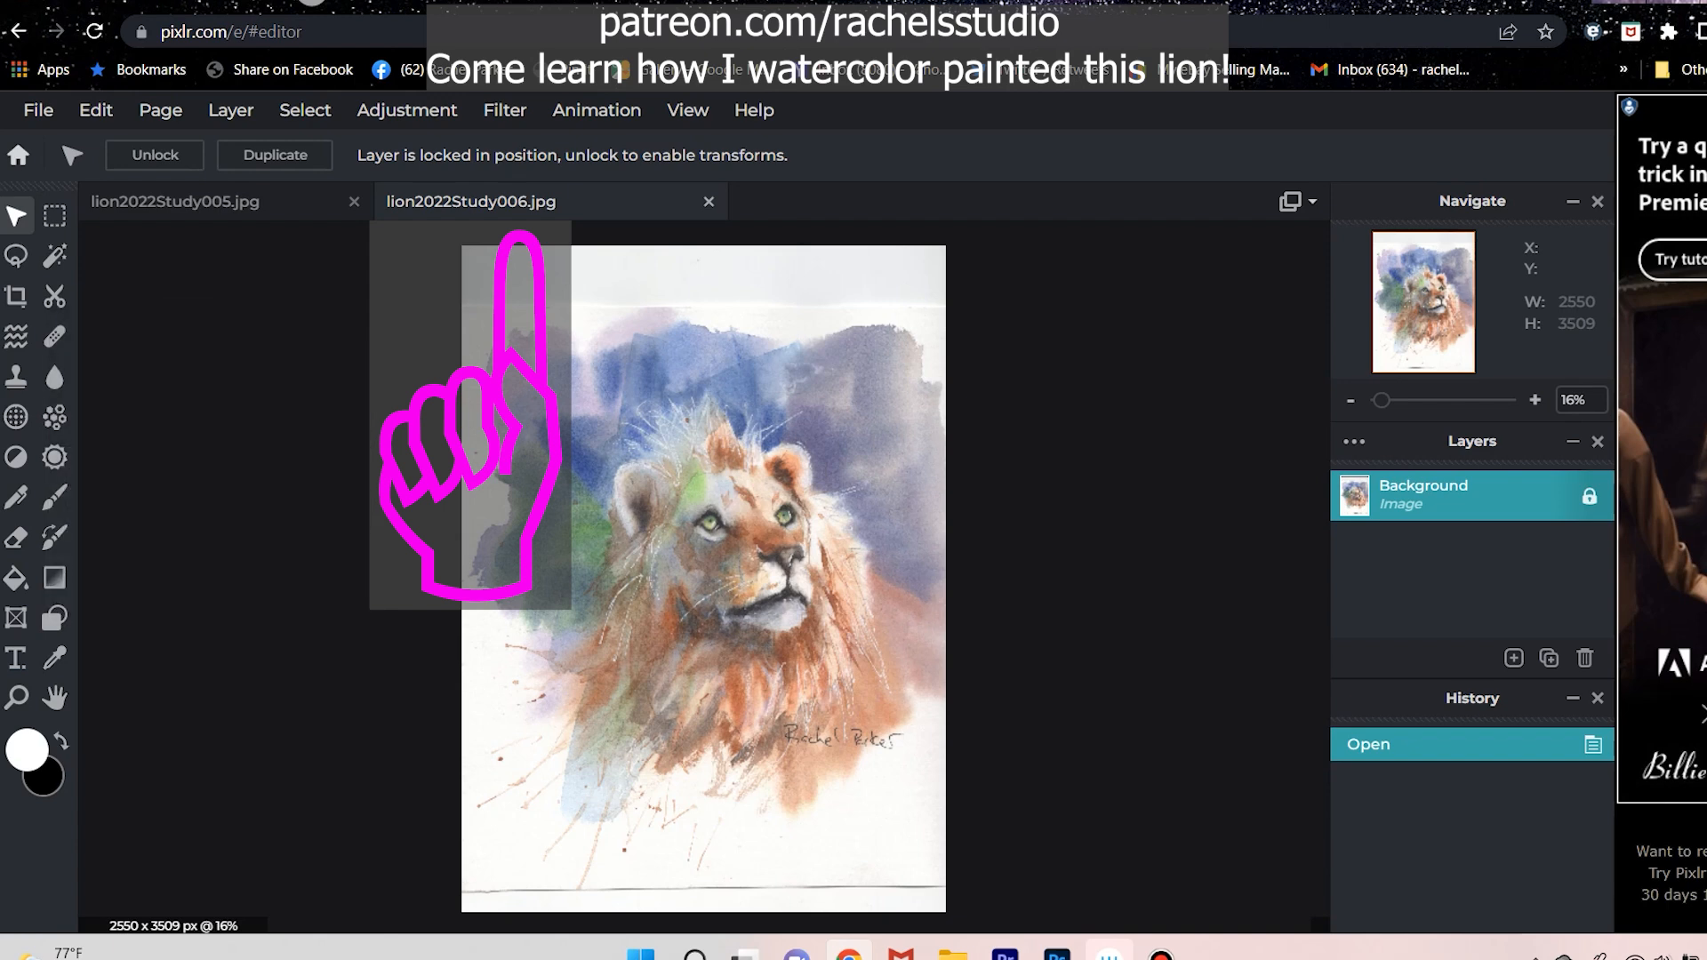
Duplicate the background of lion2022Study006 and paste the lion2022Study005 scan as a new layer on top.
{"action": "left_click", "coordinate": [54, 337]}
{"action": "key", "text": "v"}
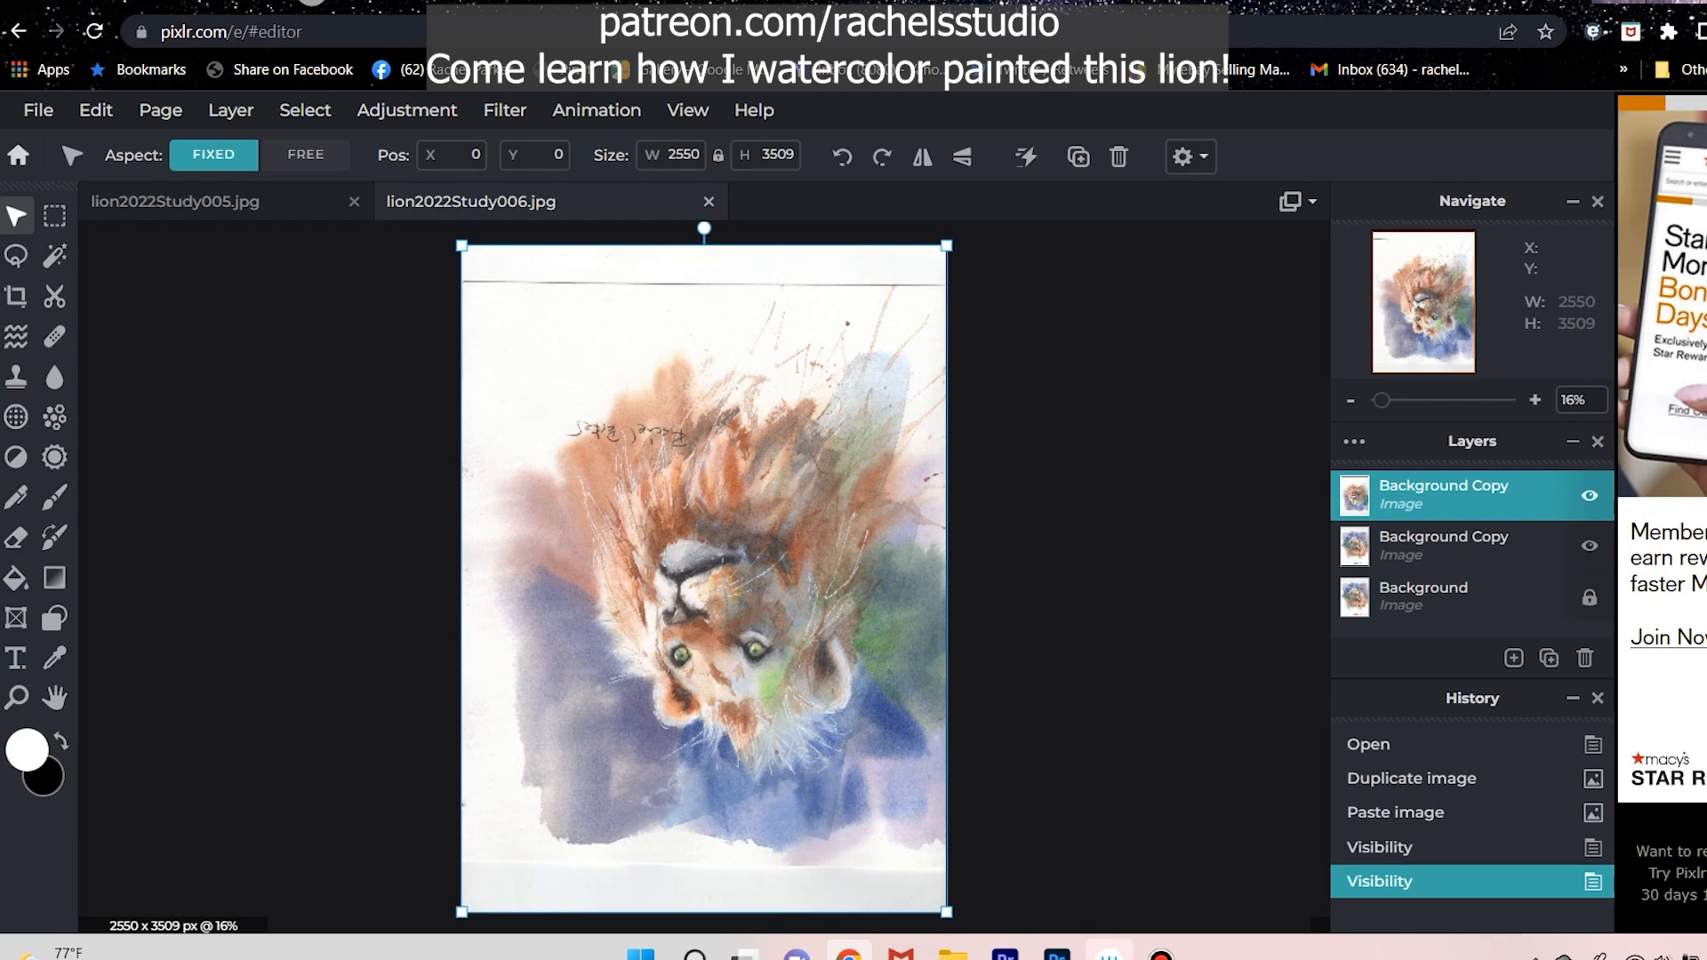
Rotate the upside-down pasted lion layer clockwise twice so that the lion stands upright.
{"action": "left_click", "coordinate": [96, 110]}
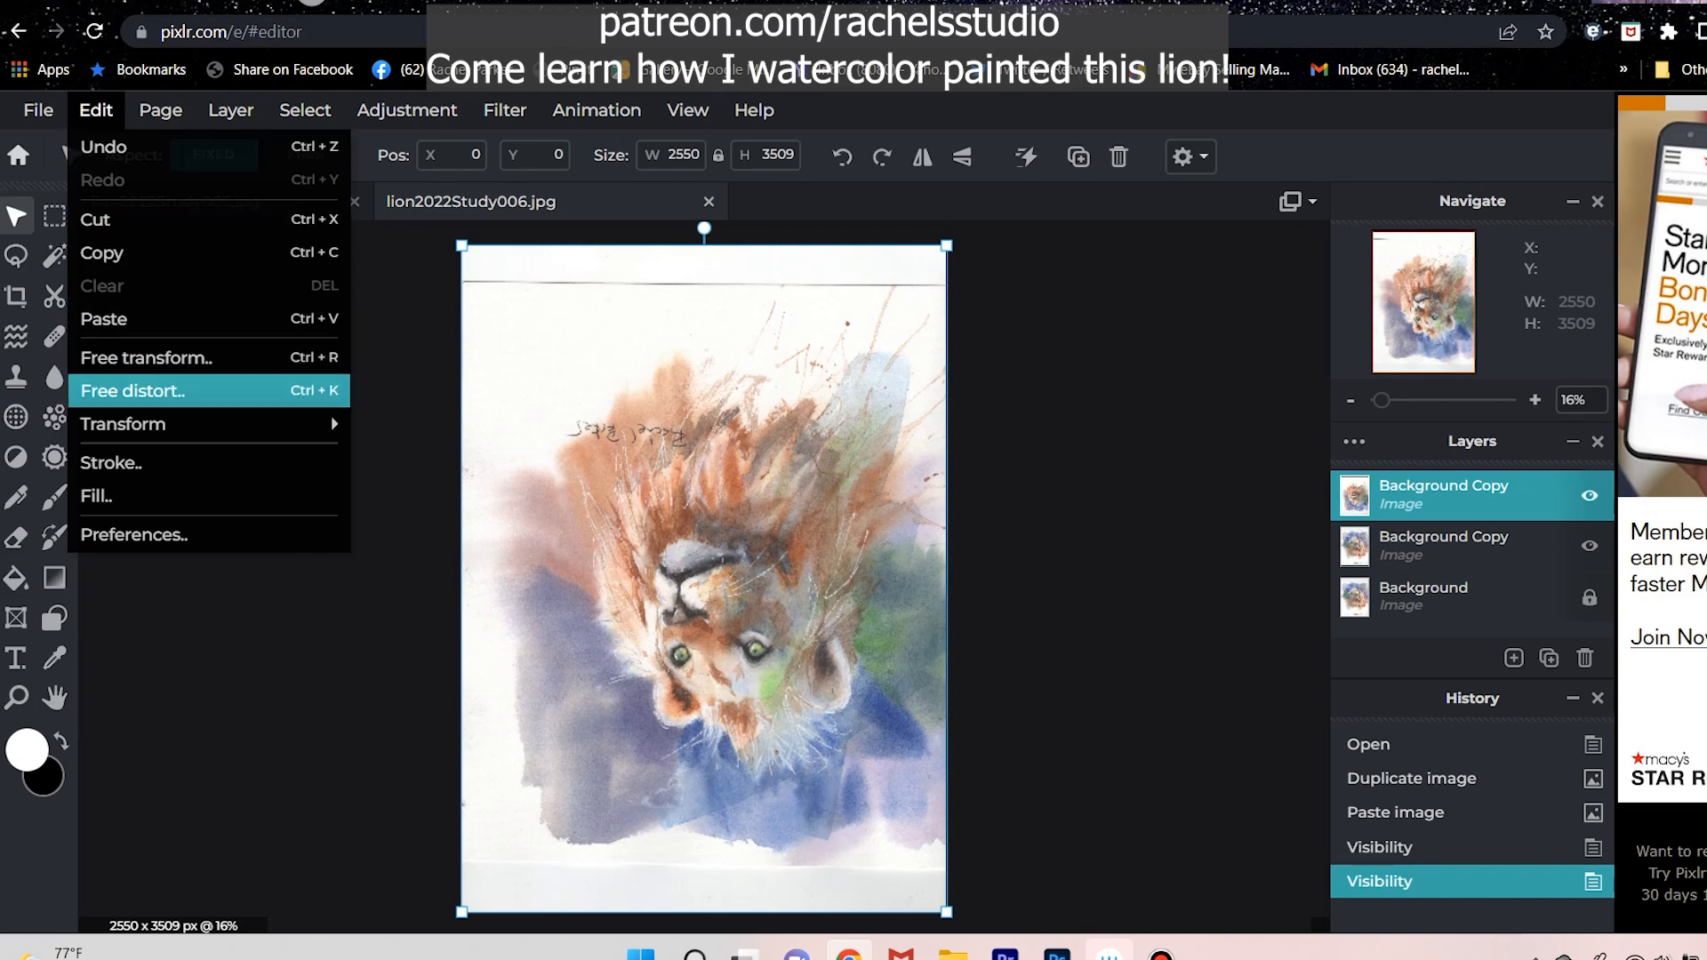
{"action": "mouse_move", "coordinate": [124, 424]}
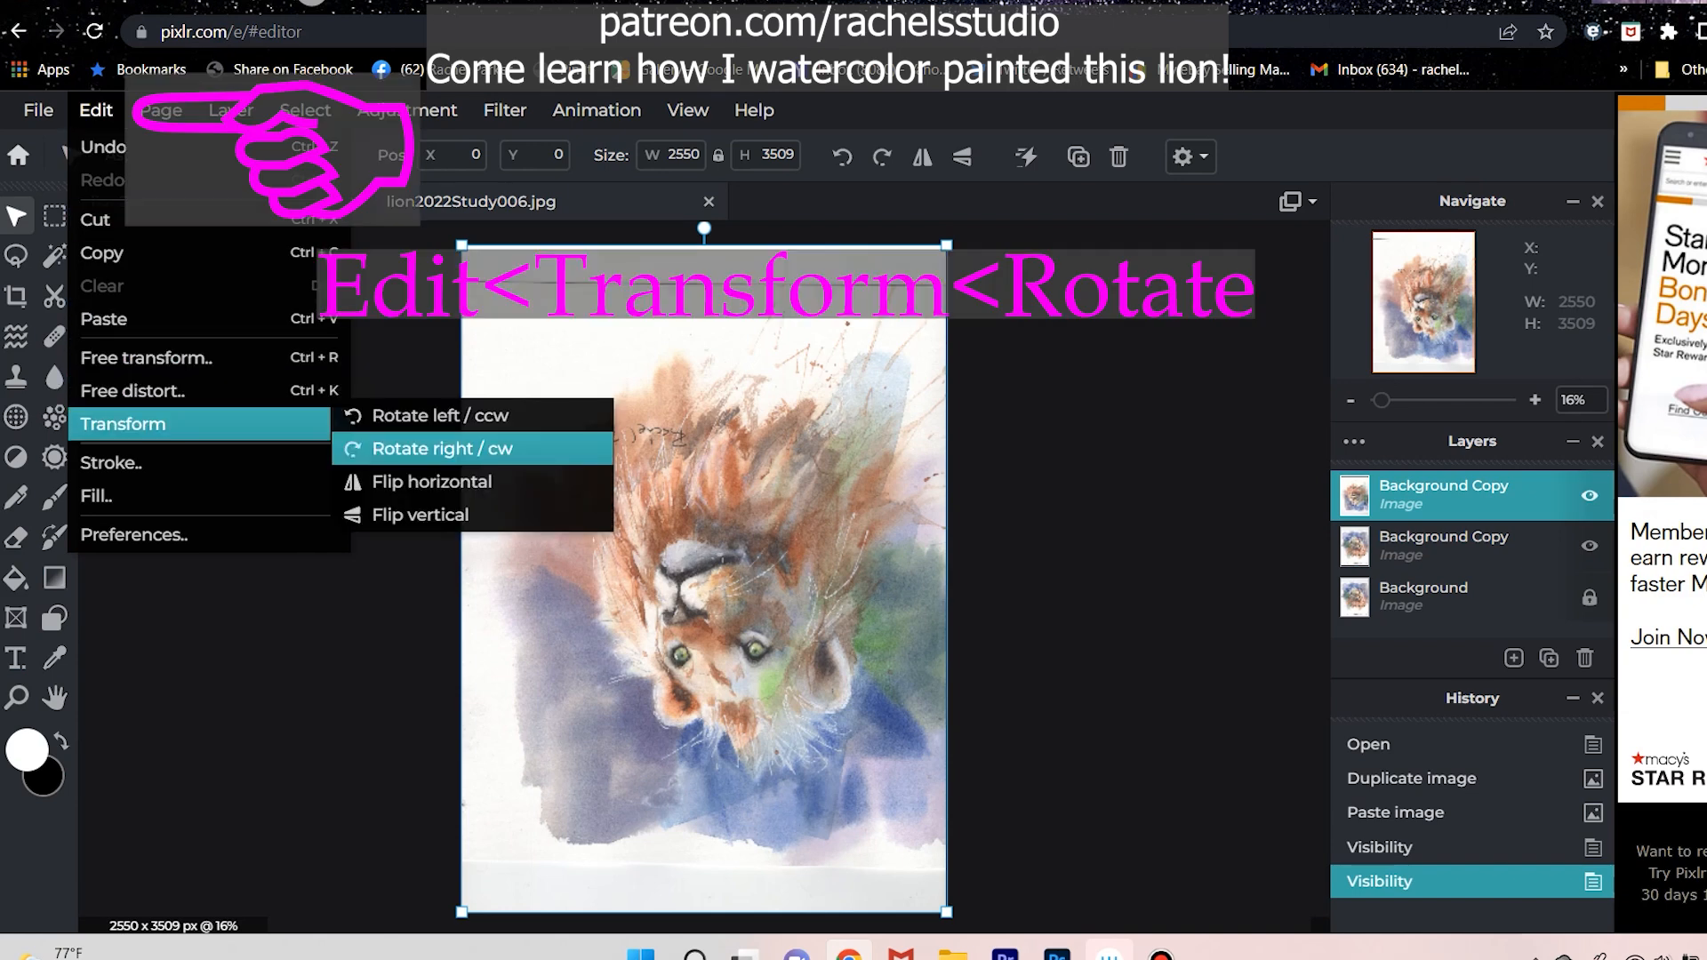
{"action": "left_click", "coordinate": [427, 449]}
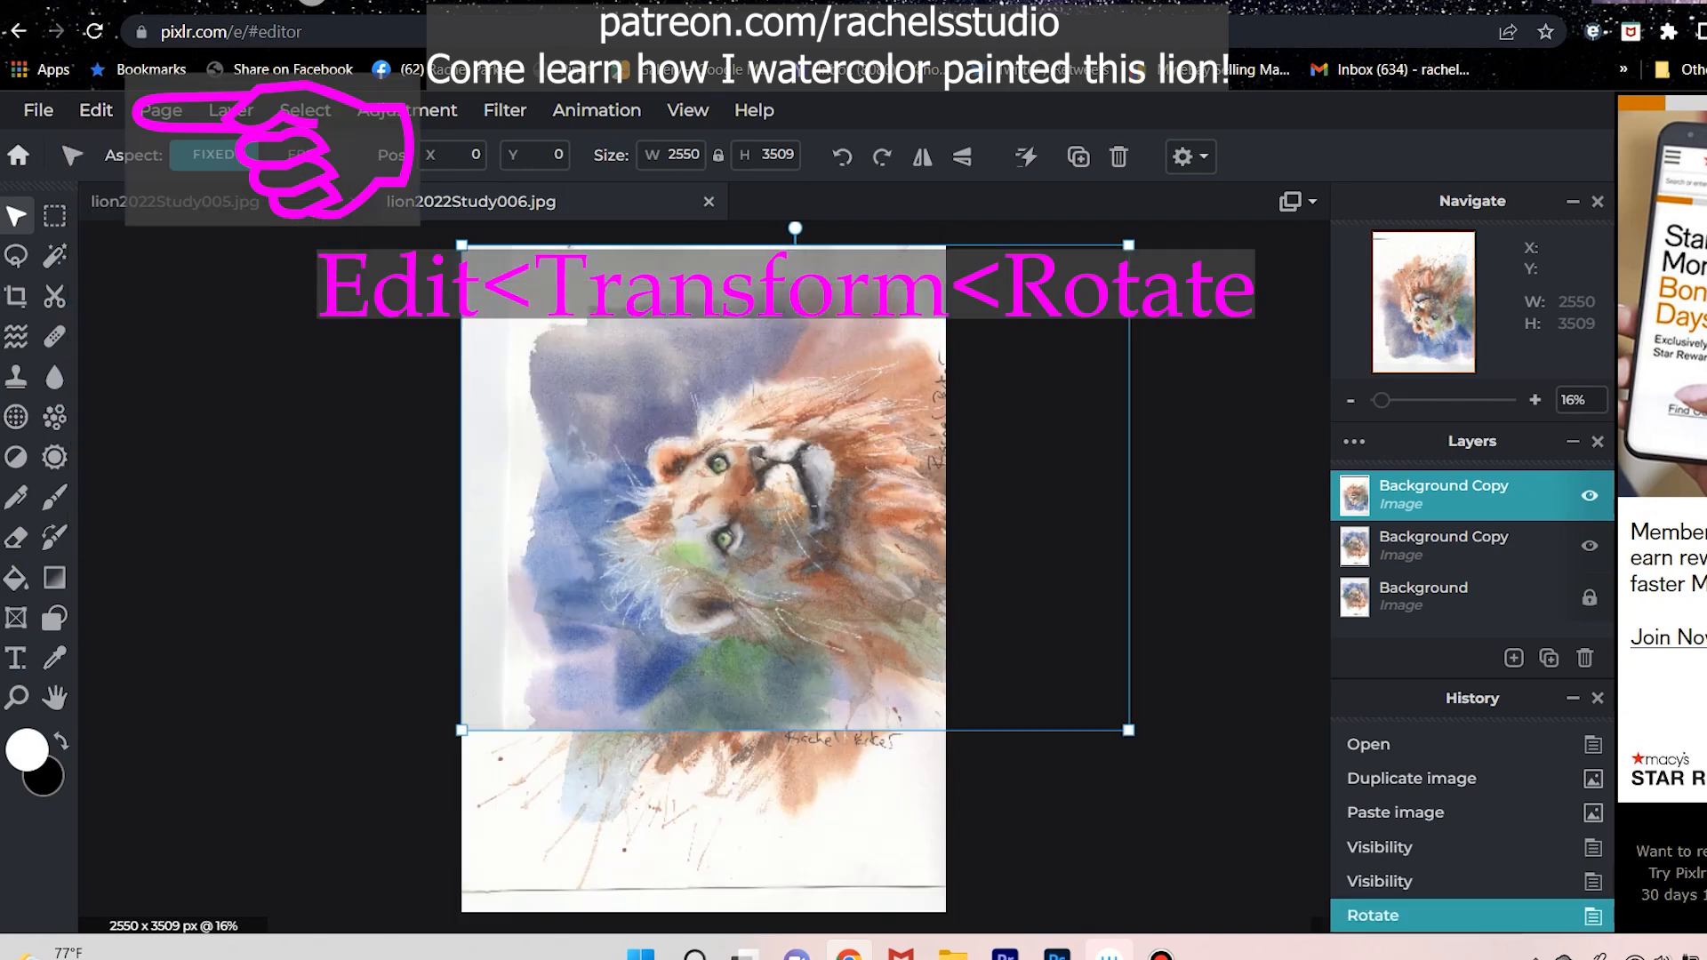
{"action": "left_click", "coordinate": [96, 110]}
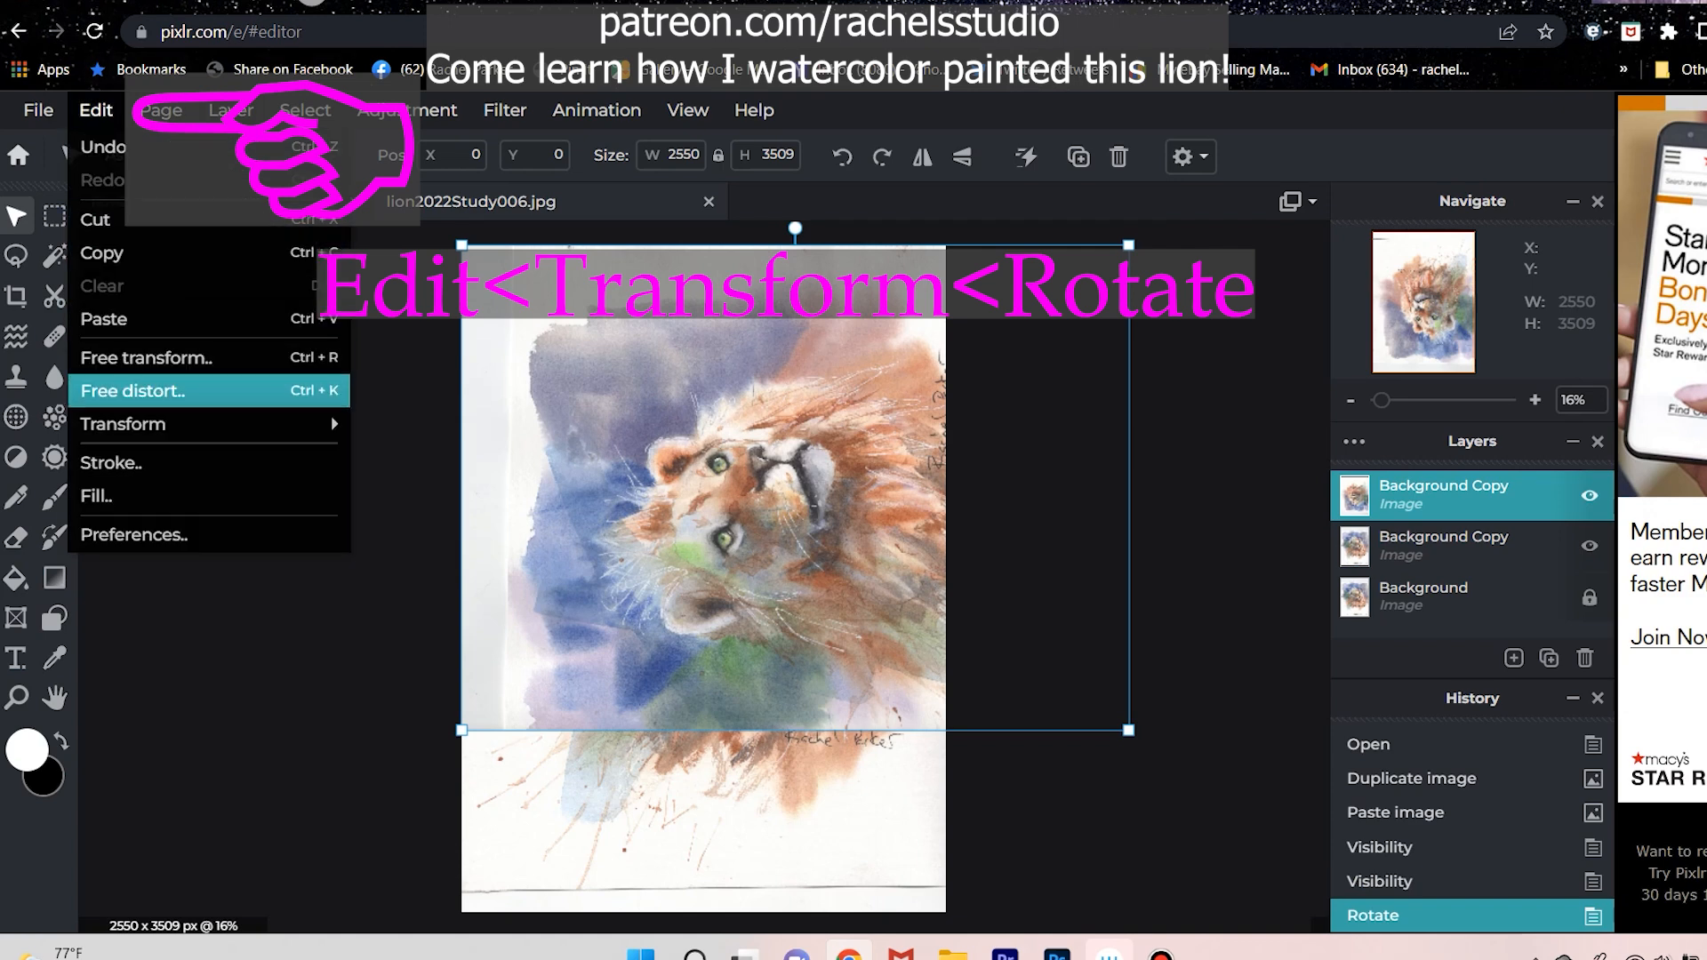
{"action": "mouse_move", "coordinate": [124, 424]}
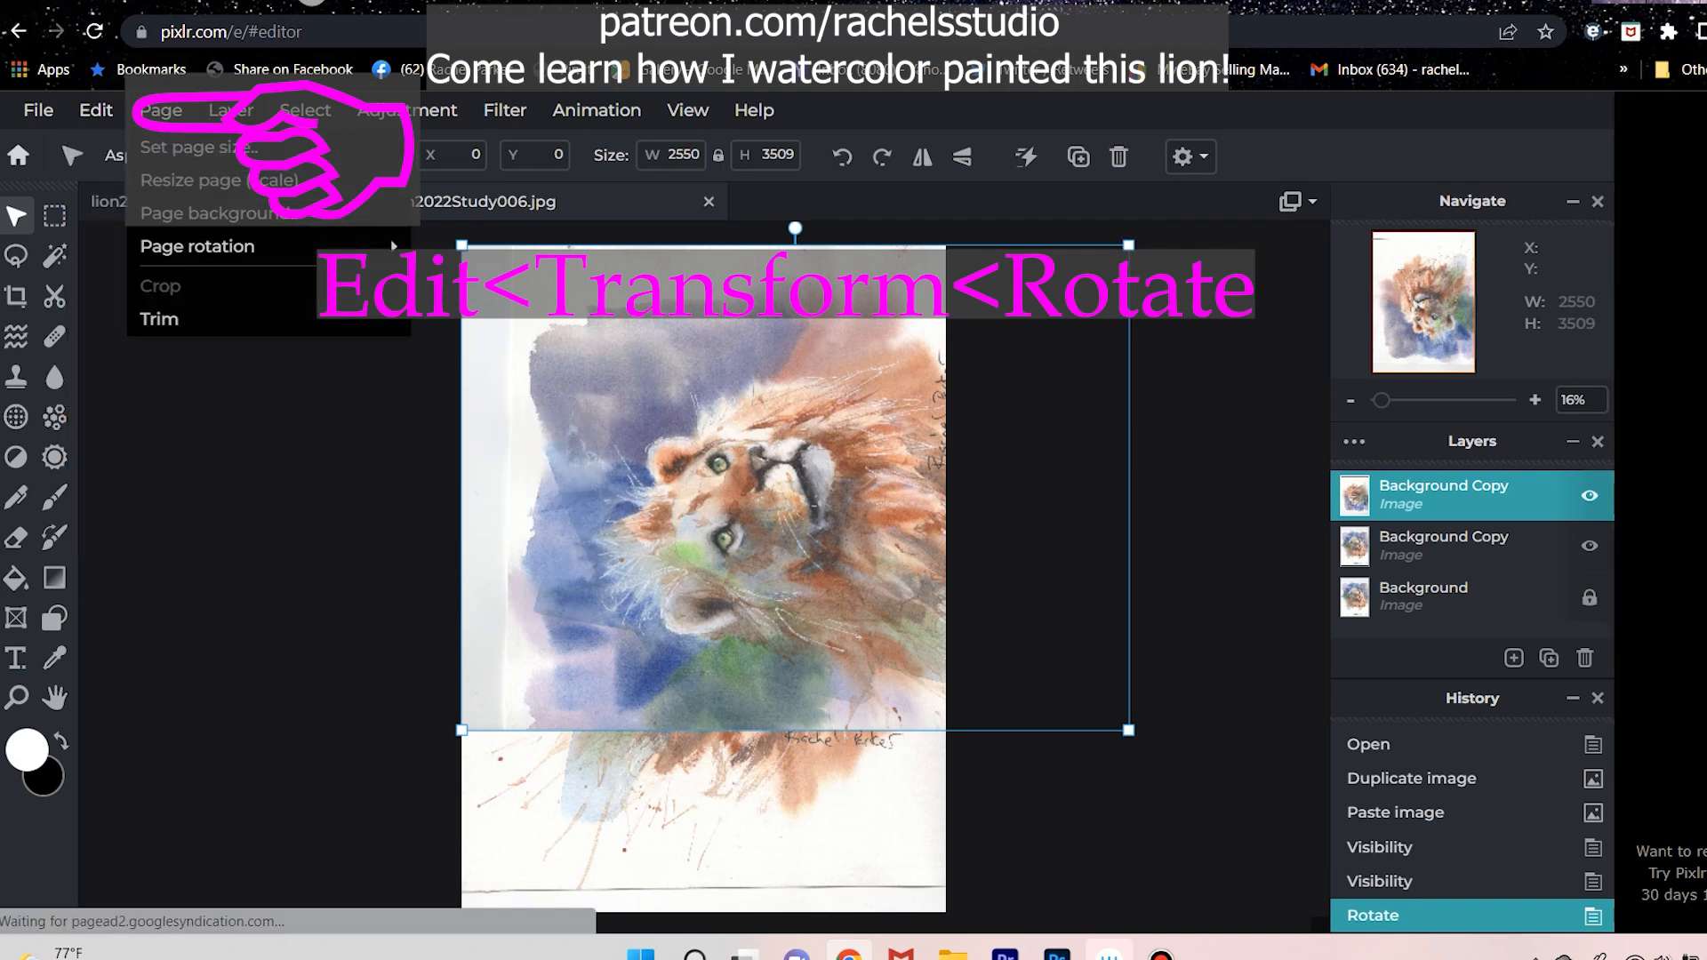
{"action": "mouse_move", "coordinate": [96, 111]}
{"action": "mouse_move", "coordinate": [178, 424]}
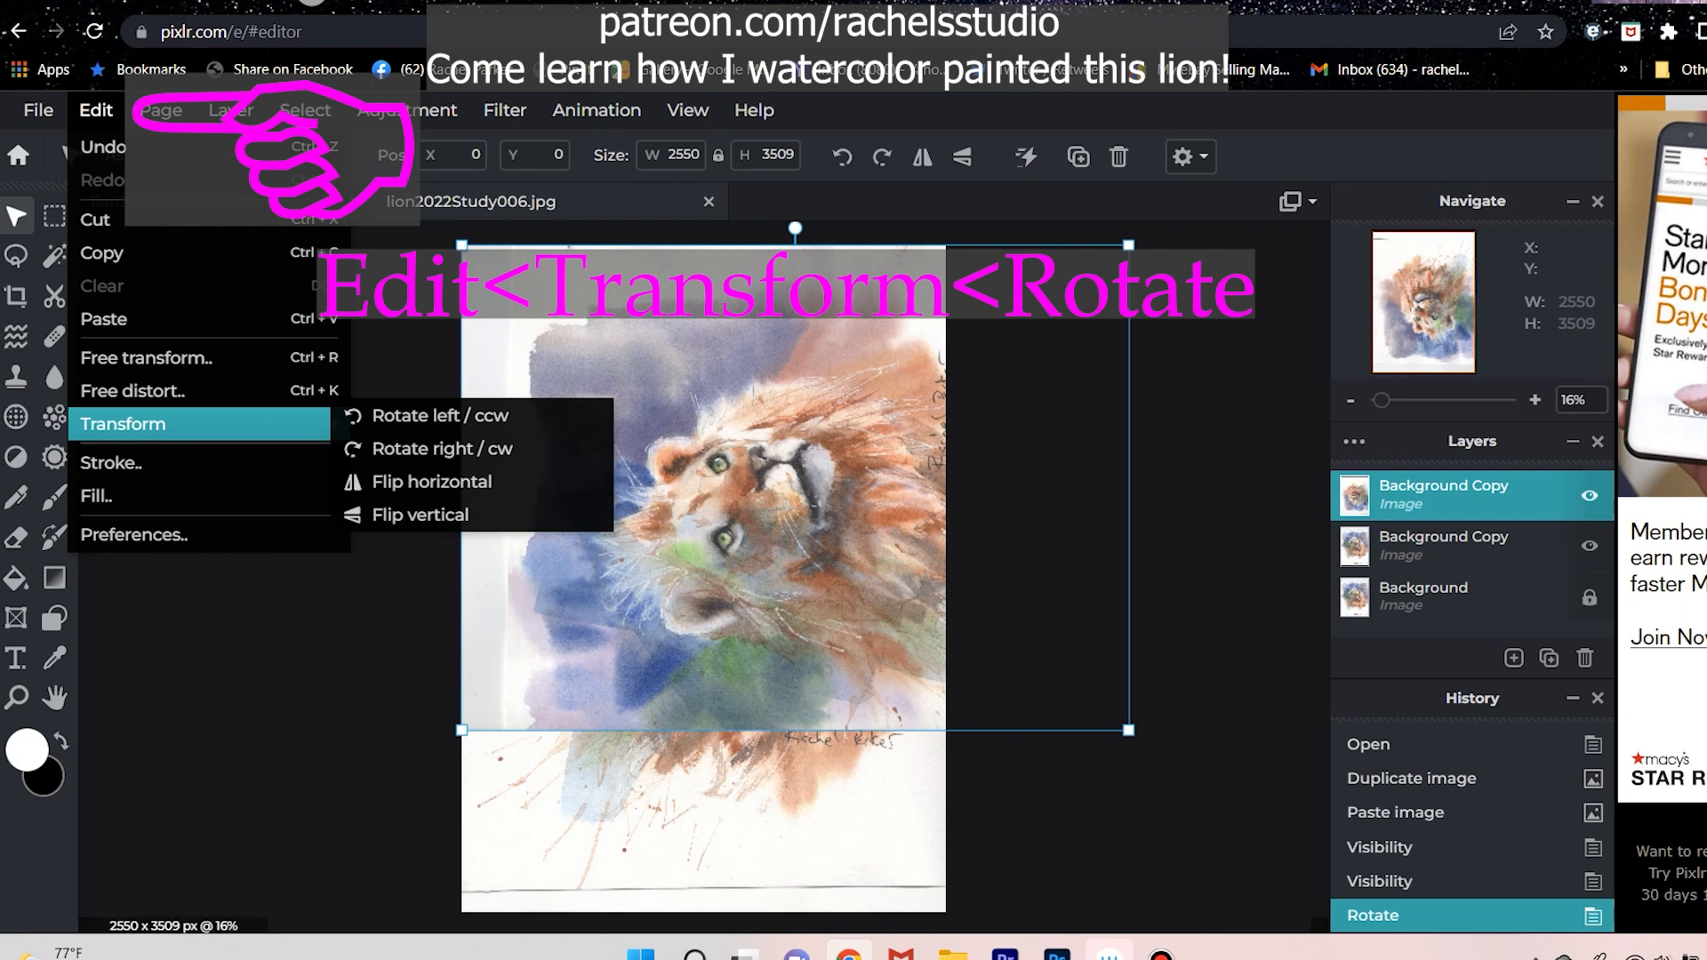
{"action": "left_click", "coordinate": [442, 448]}
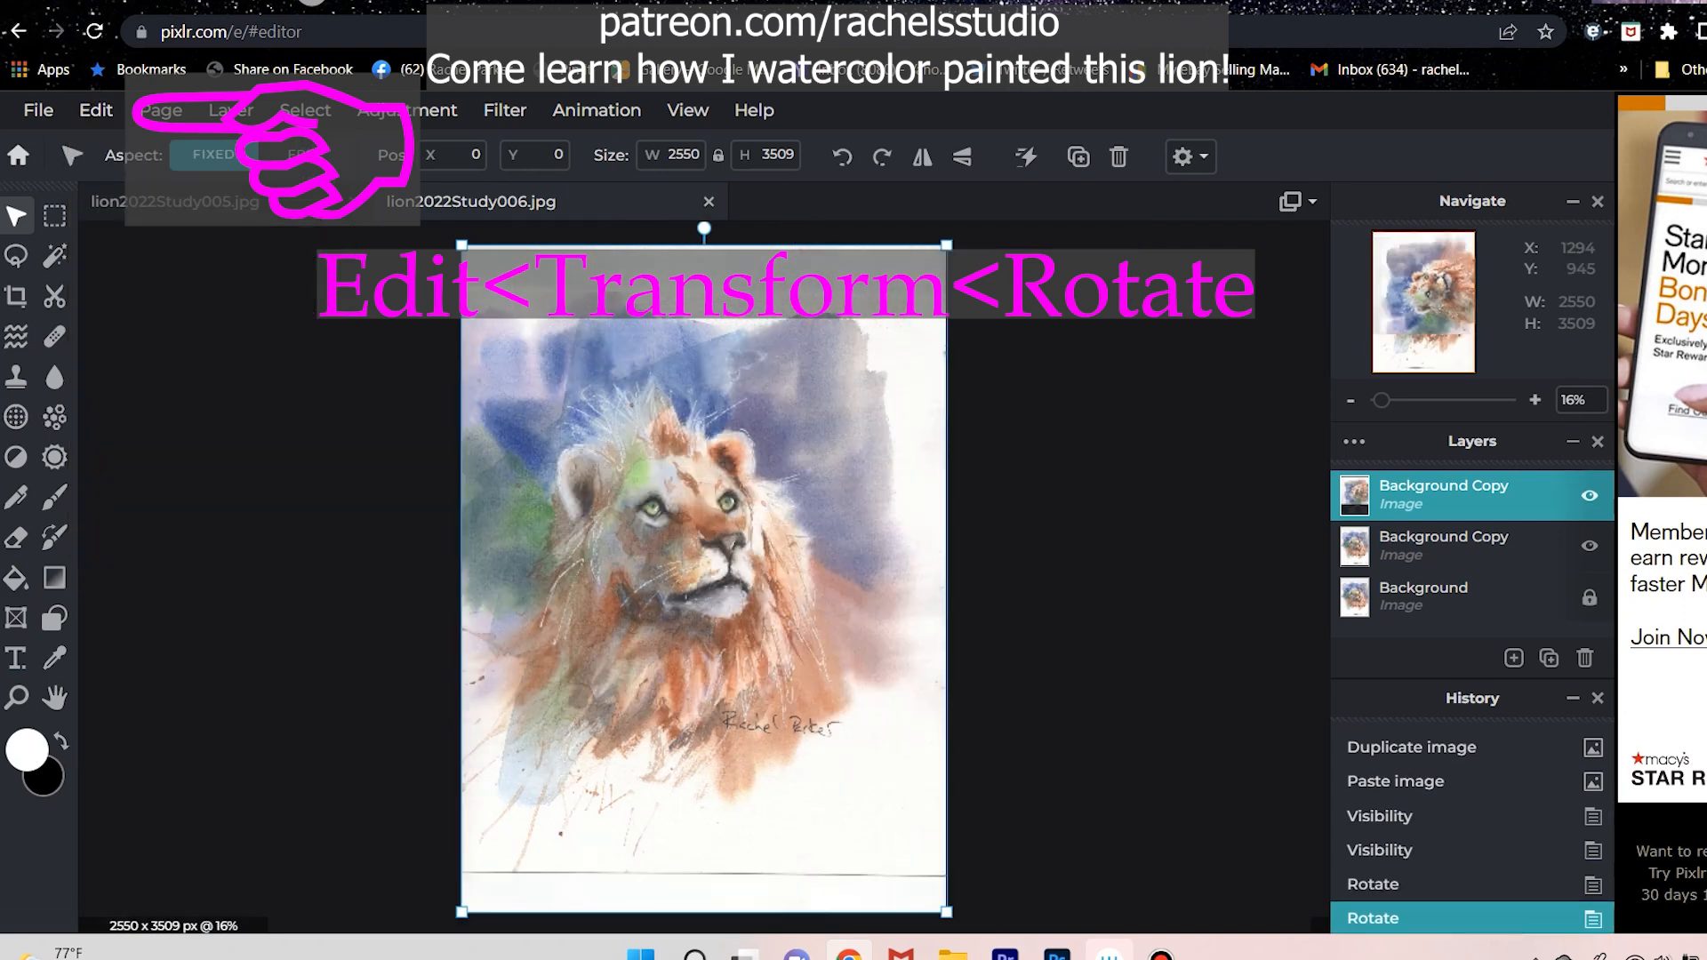
{"action": "mouse_move", "coordinate": [667, 538]}
{"action": "left_mouse_down"}
{"action": "mouse_move", "coordinate": [896, 542]}
{"action": "mouse_move", "coordinate": [667, 544]}
{"action": "left_mouse_up"}
{"action": "left_click", "coordinate": [38, 111]}
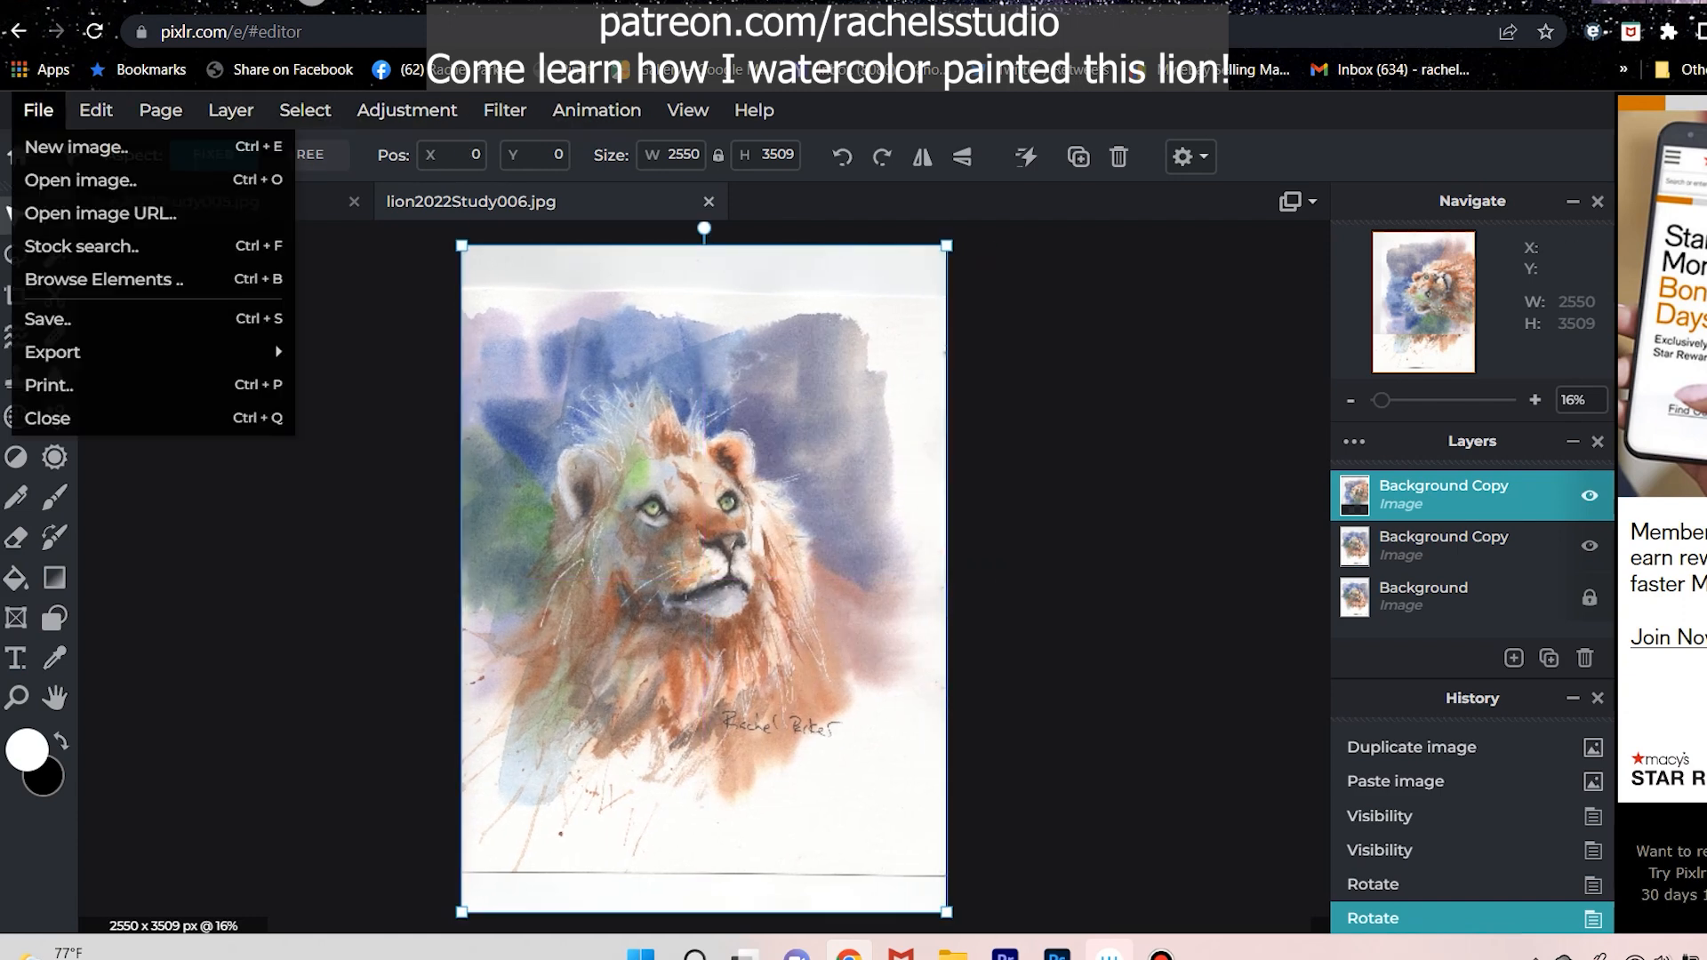
{"action": "mouse_move", "coordinate": [96, 110]}
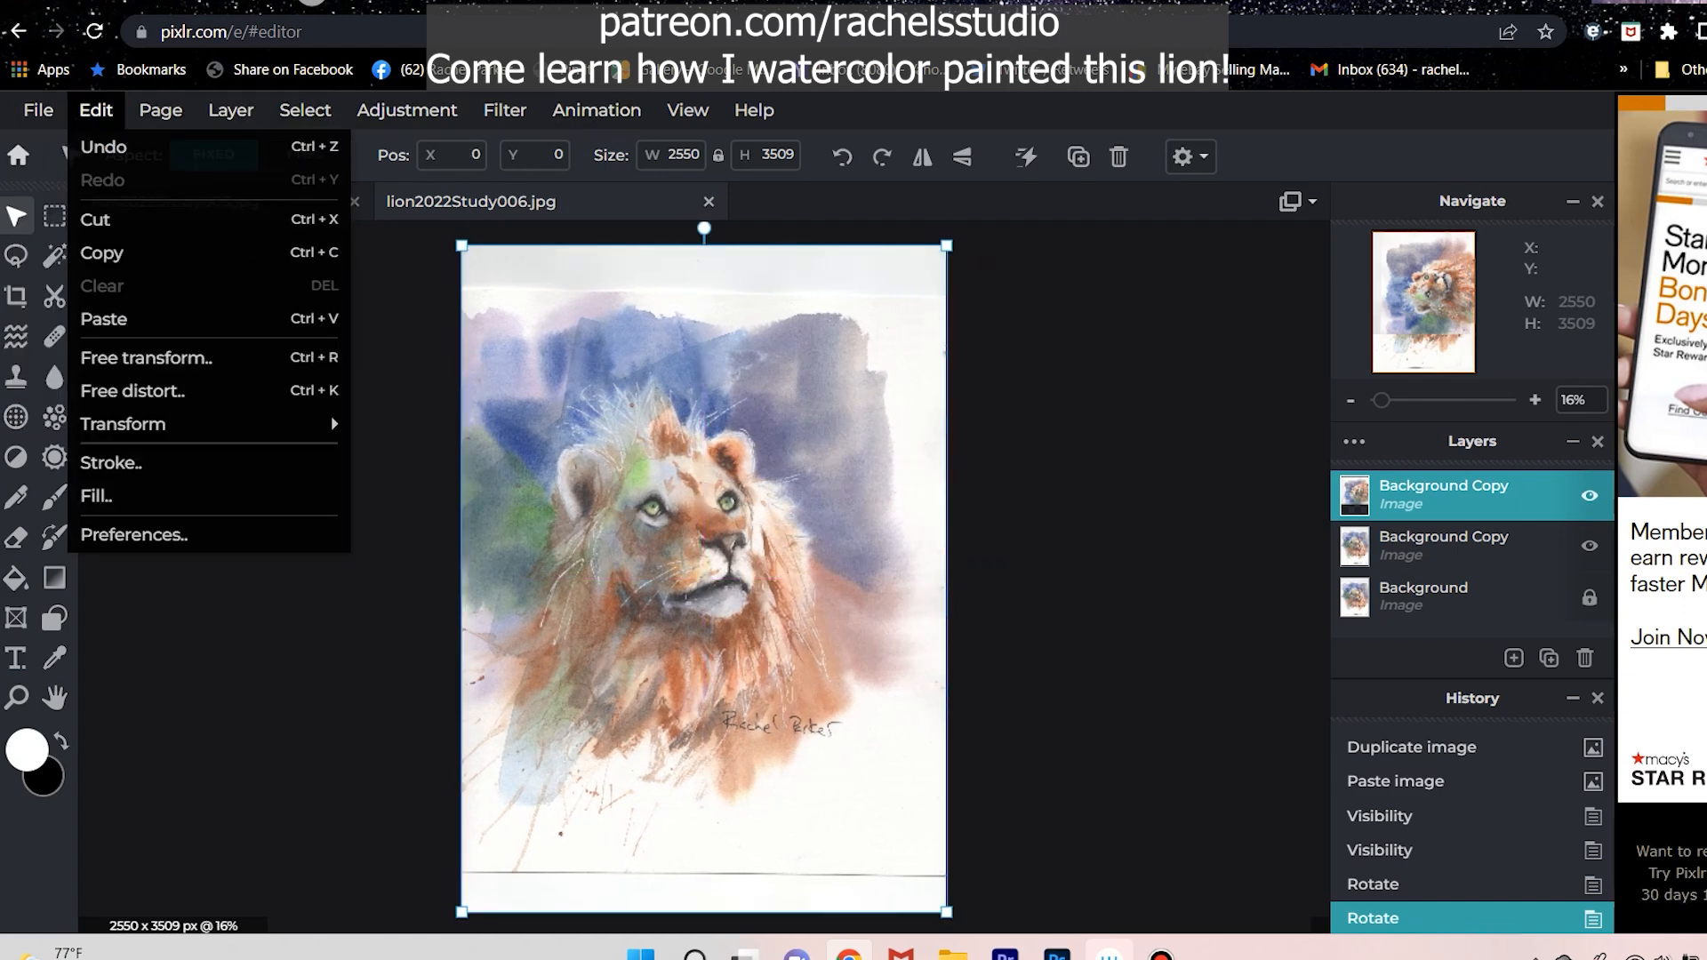
{"action": "mouse_move", "coordinate": [161, 110]}
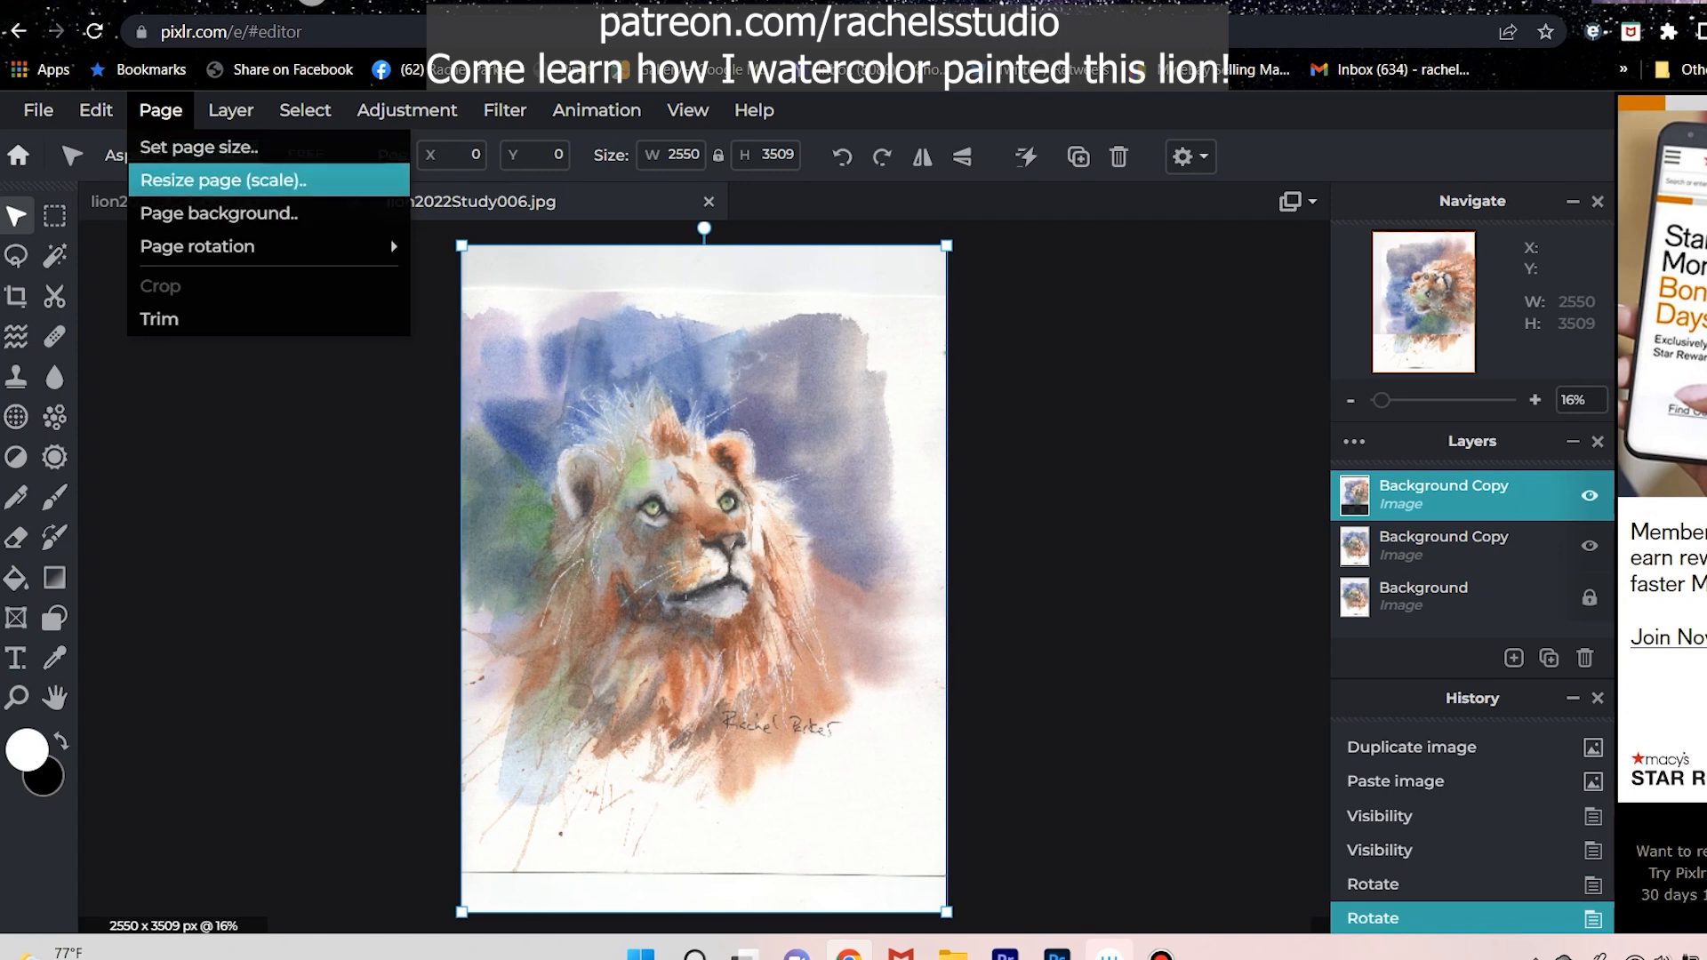
{"action": "mouse_move", "coordinate": [406, 110]}
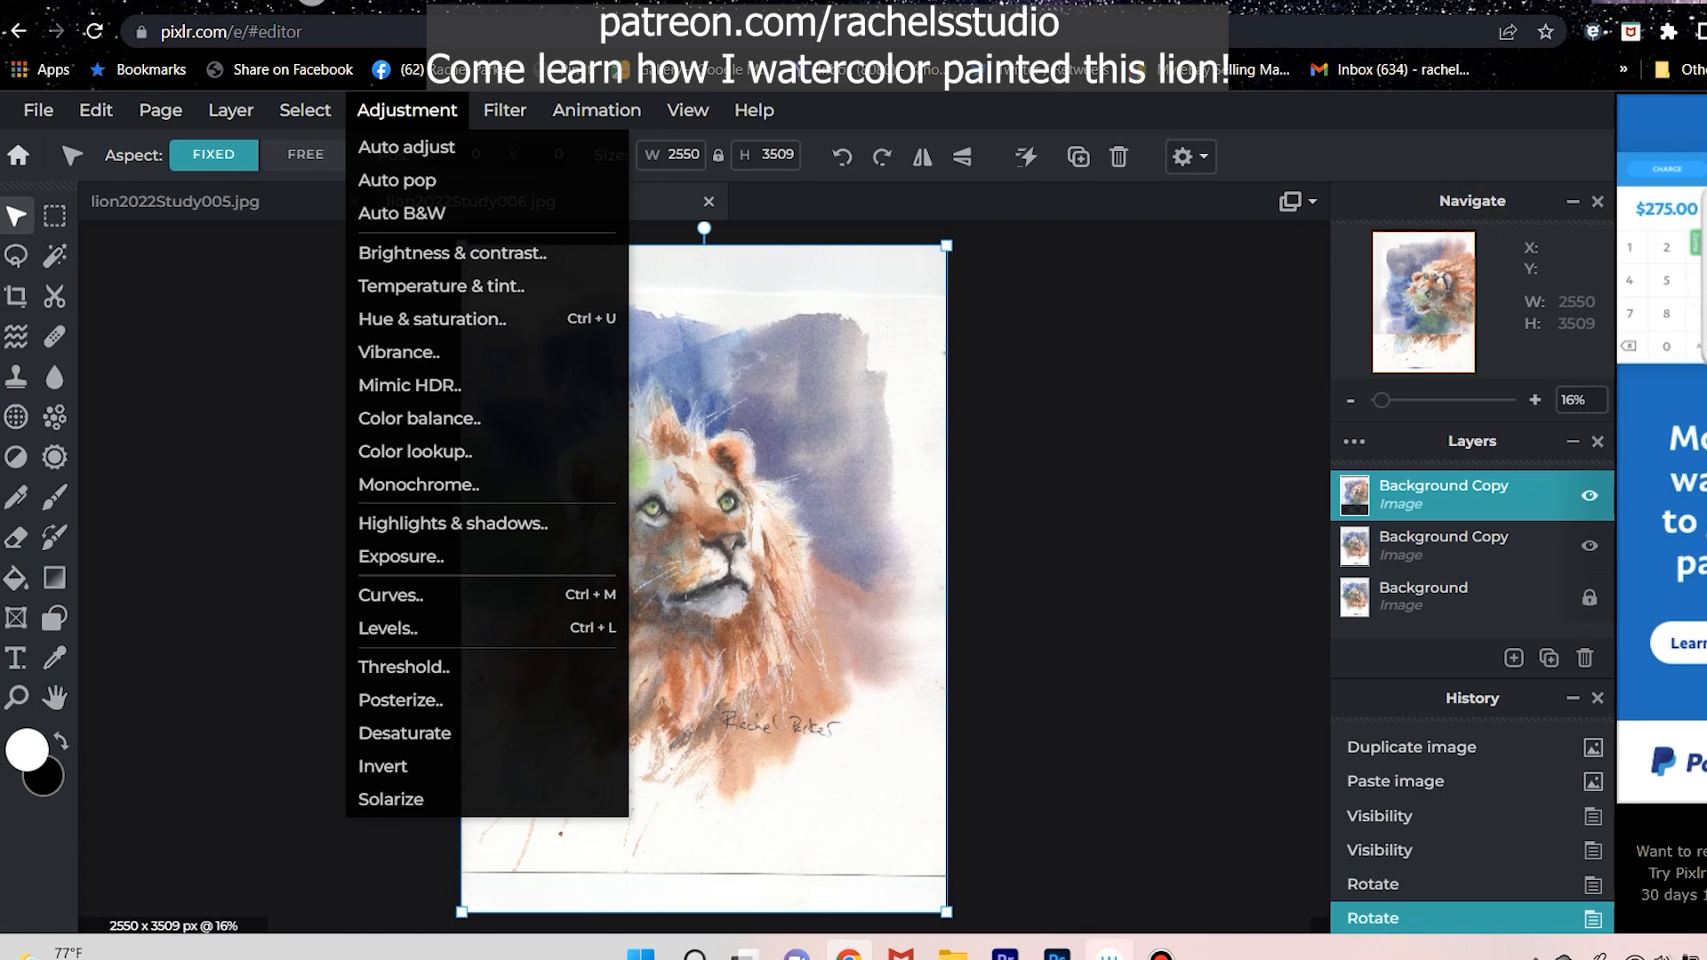
{"action": "mouse_move", "coordinate": [504, 110]}
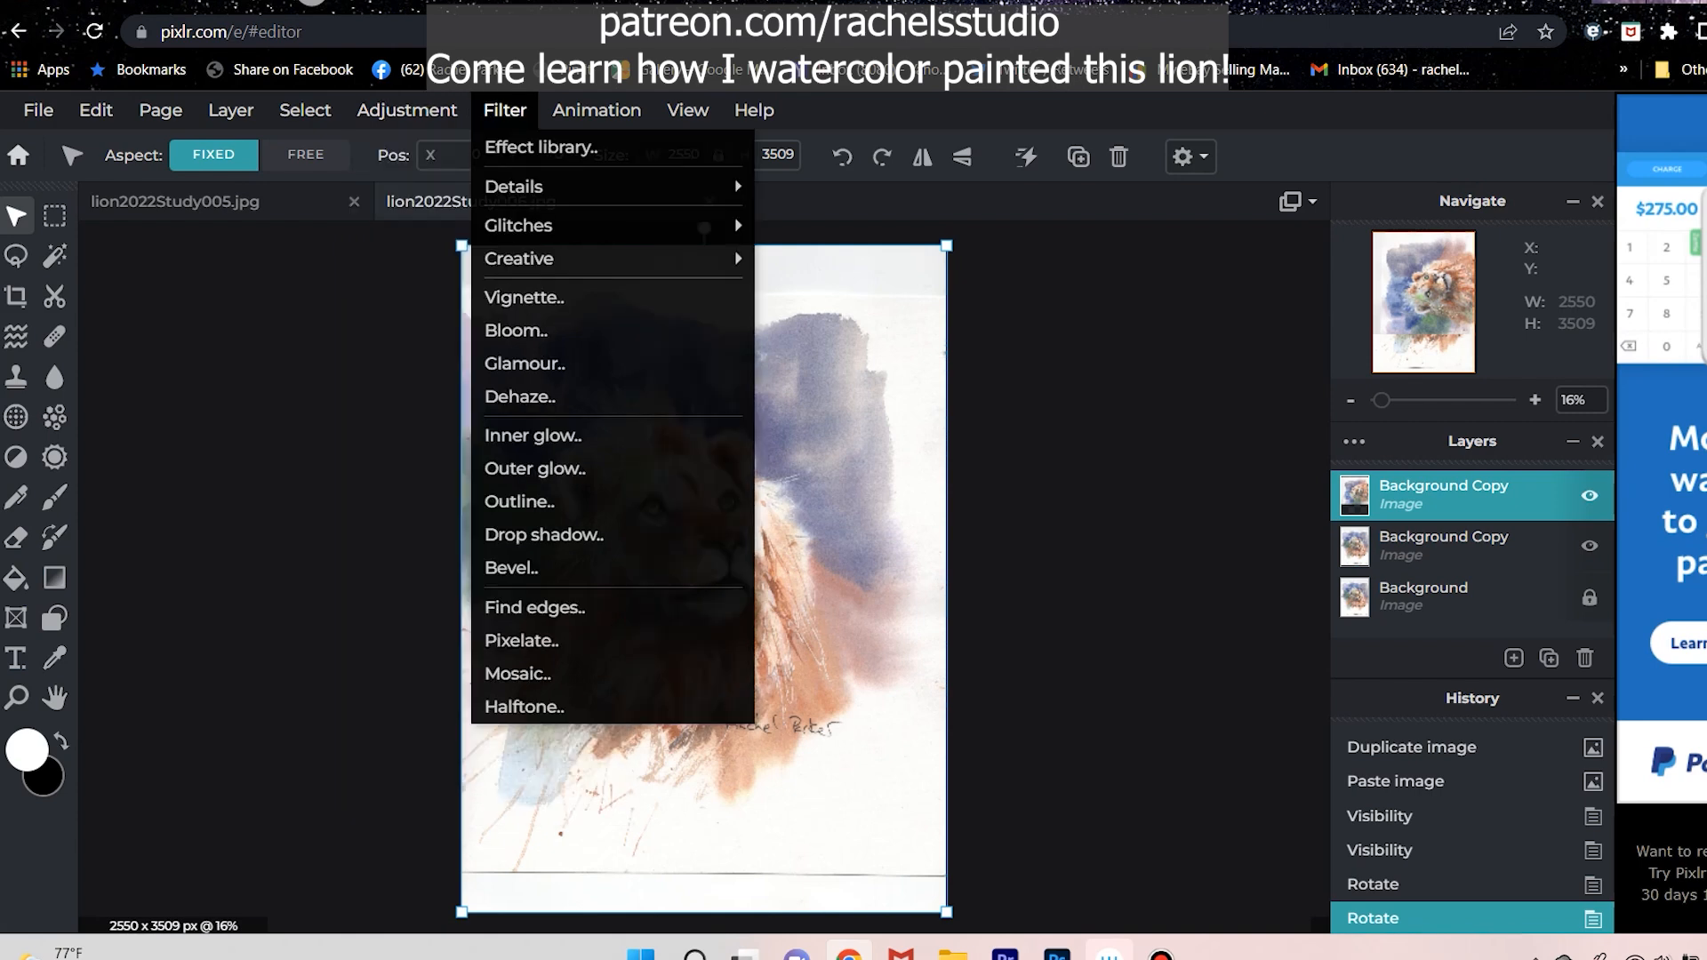
{"action": "left_click", "coordinate": [504, 110]}
{"action": "left_click", "coordinate": [504, 110]}
{"action": "mouse_move", "coordinate": [754, 109]}
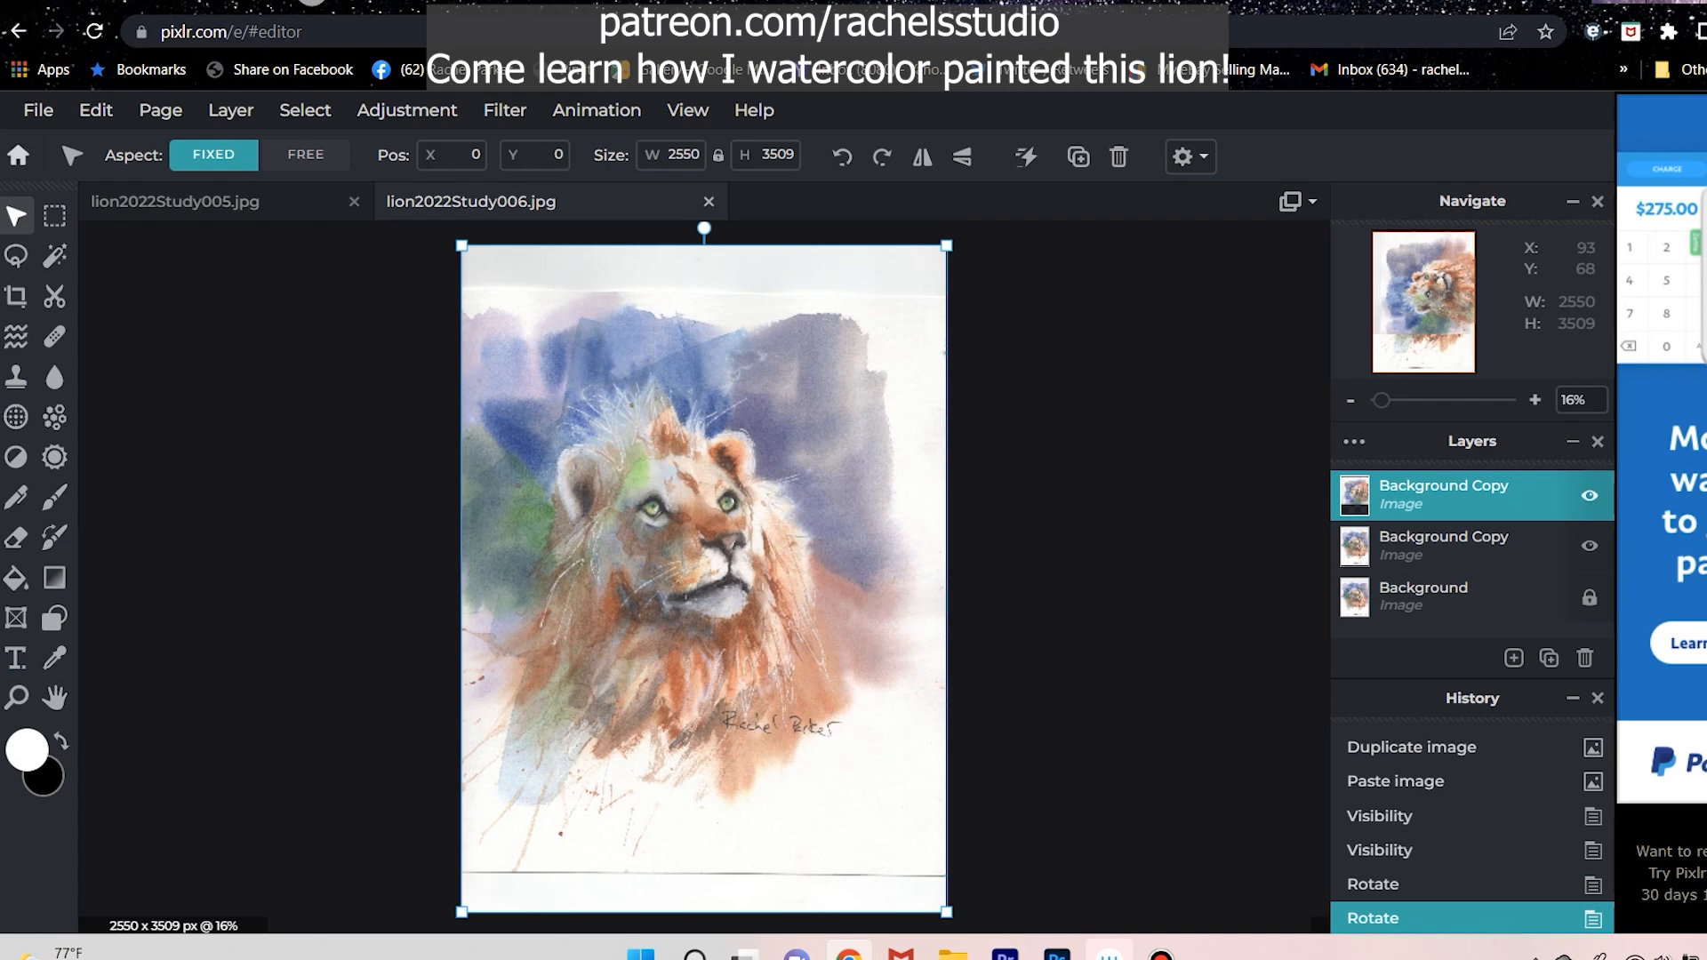
{"action": "left_click", "coordinate": [96, 109]}
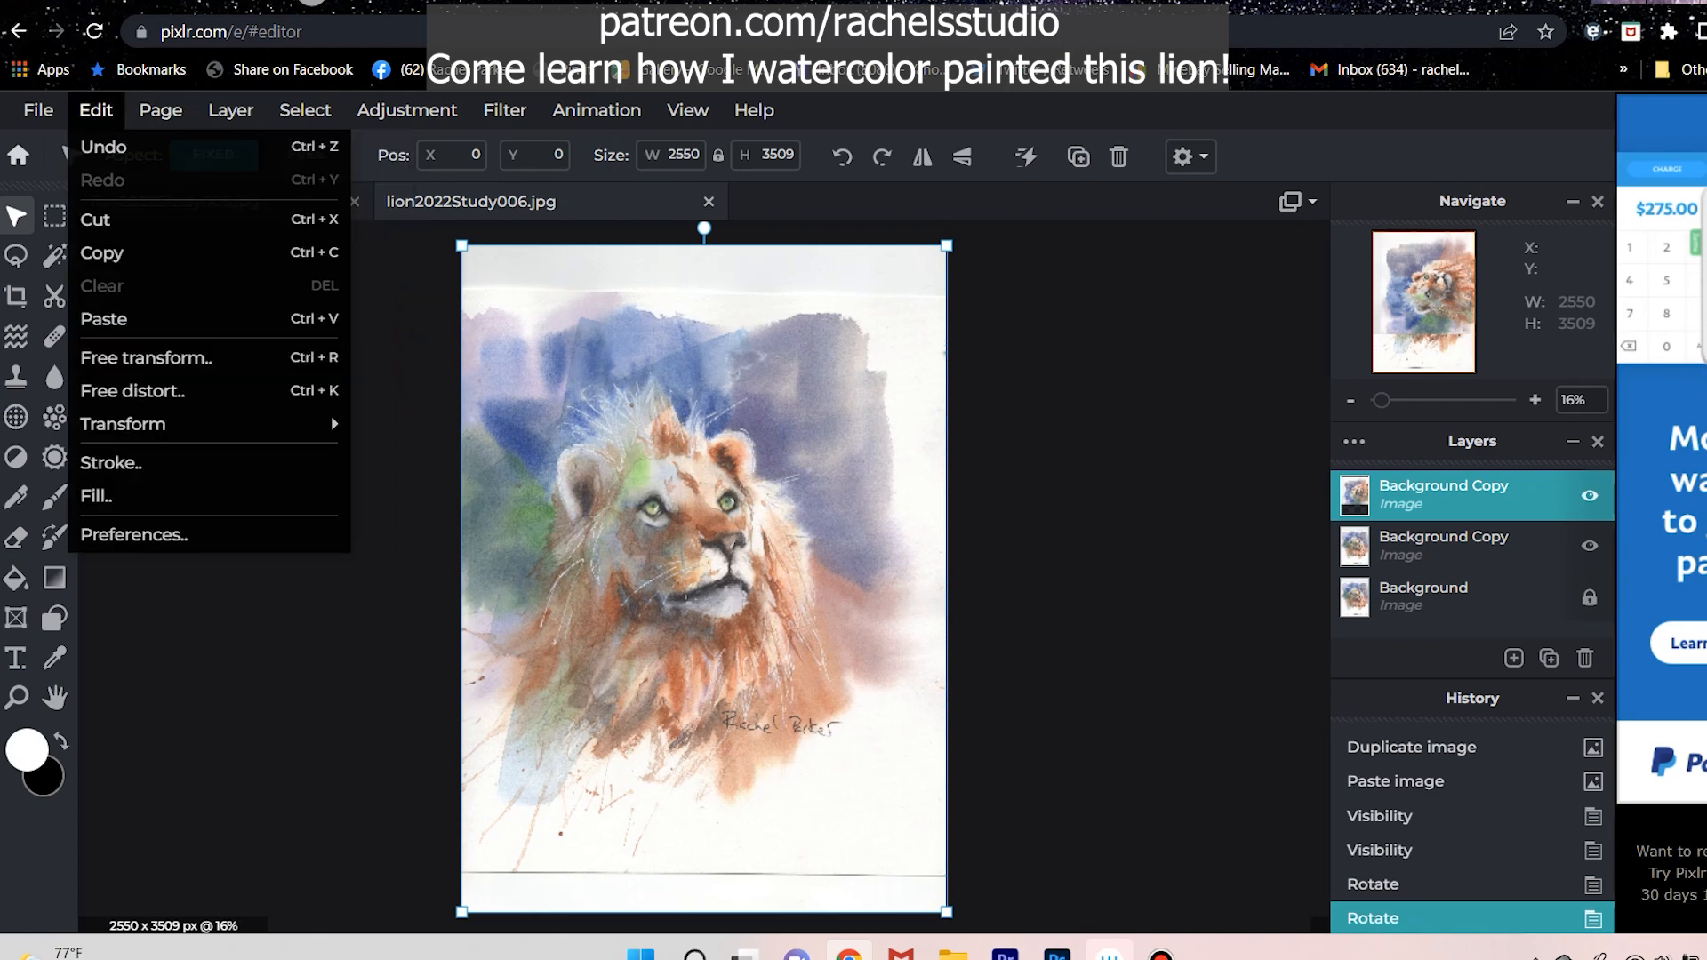
{"action": "mouse_move", "coordinate": [38, 110]}
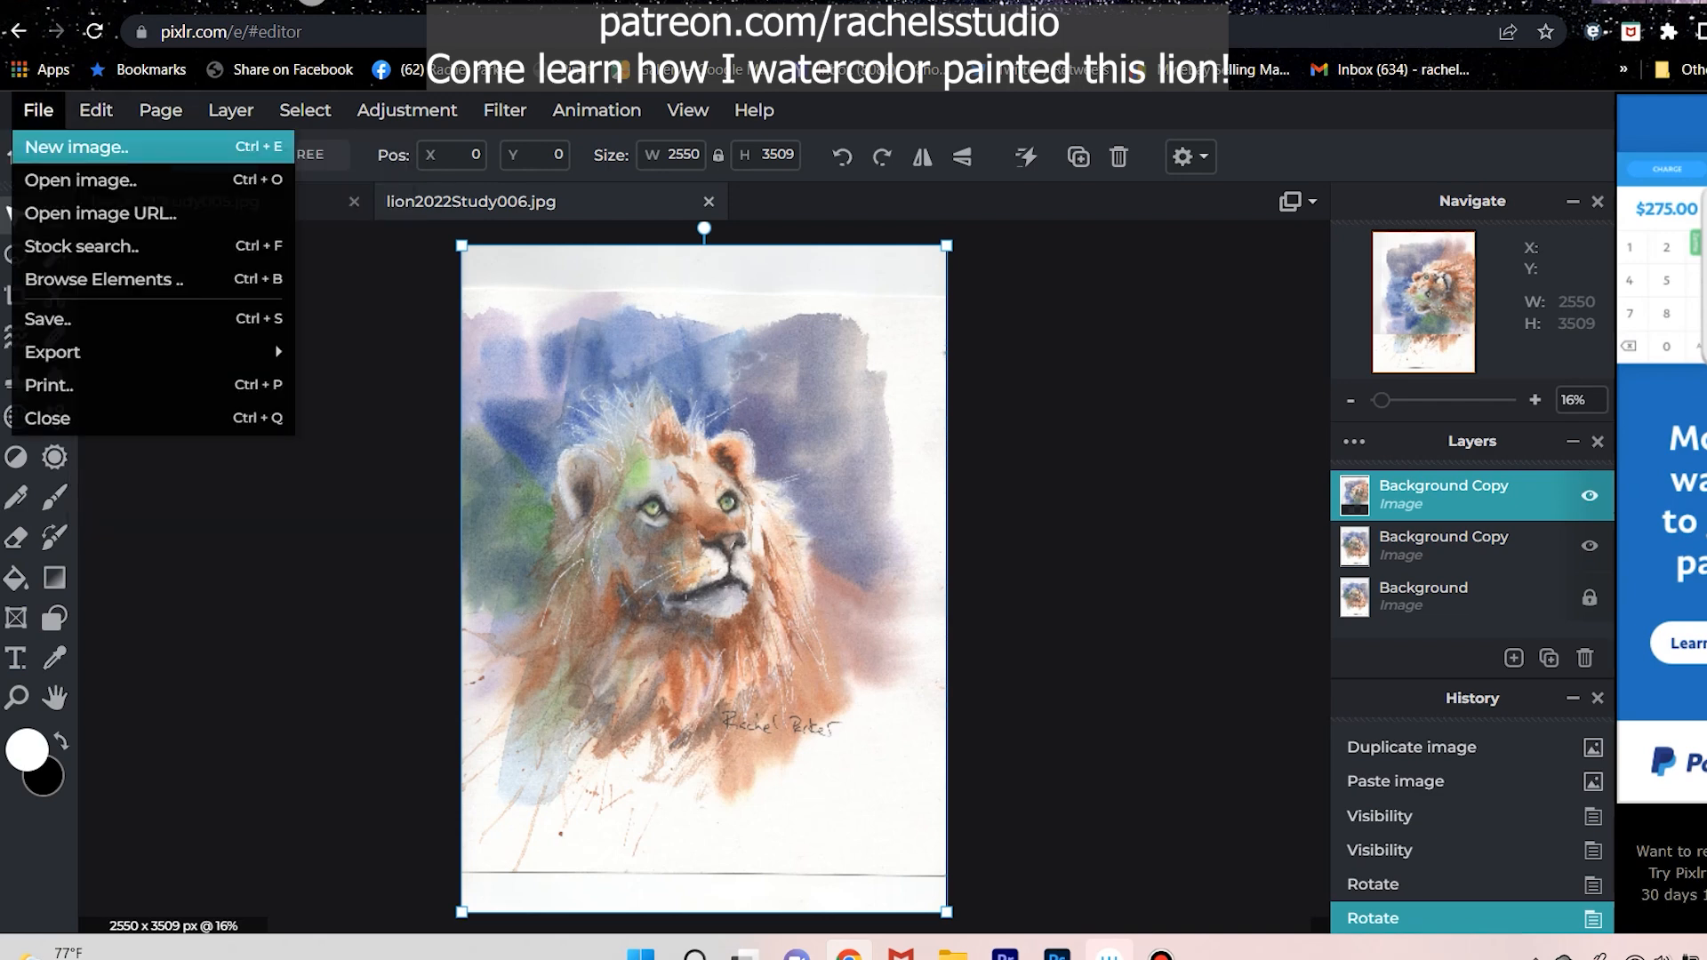
{"action": "left_click", "coordinate": [81, 181]}
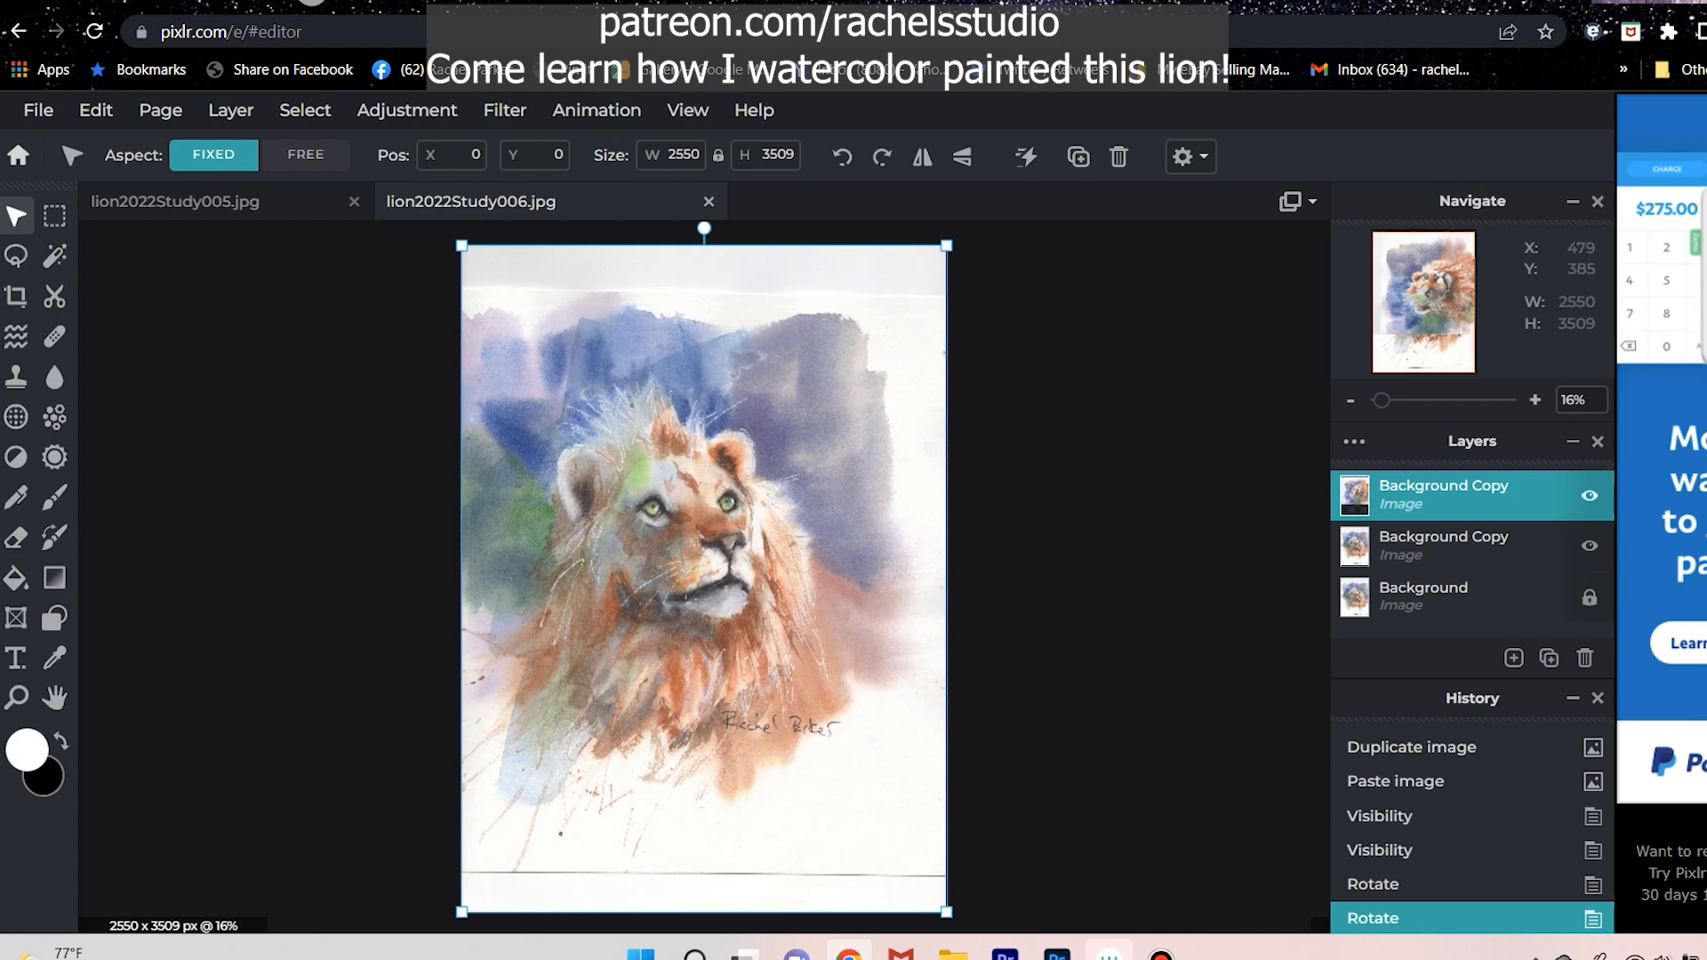
{"action": "left_click", "coordinate": [685, 154]}
{"action": "left_click", "coordinate": [761, 155]}
{"action": "left_click", "coordinate": [763, 154]}
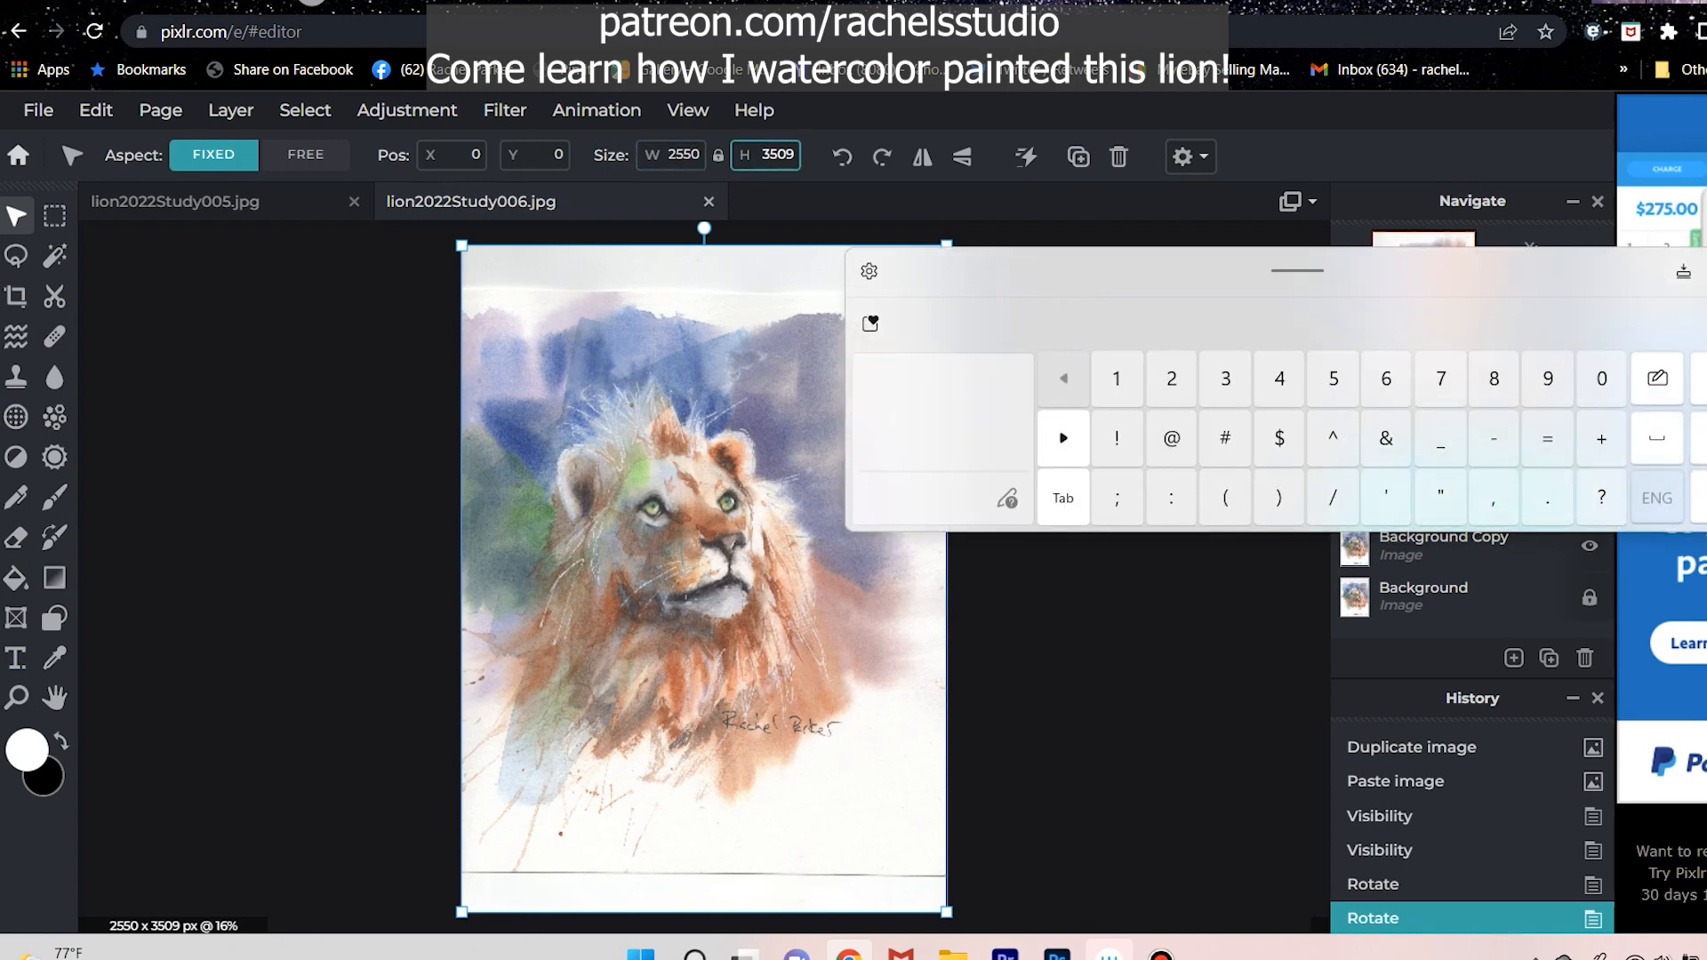
{"action": "left_click", "coordinate": [778, 155]}
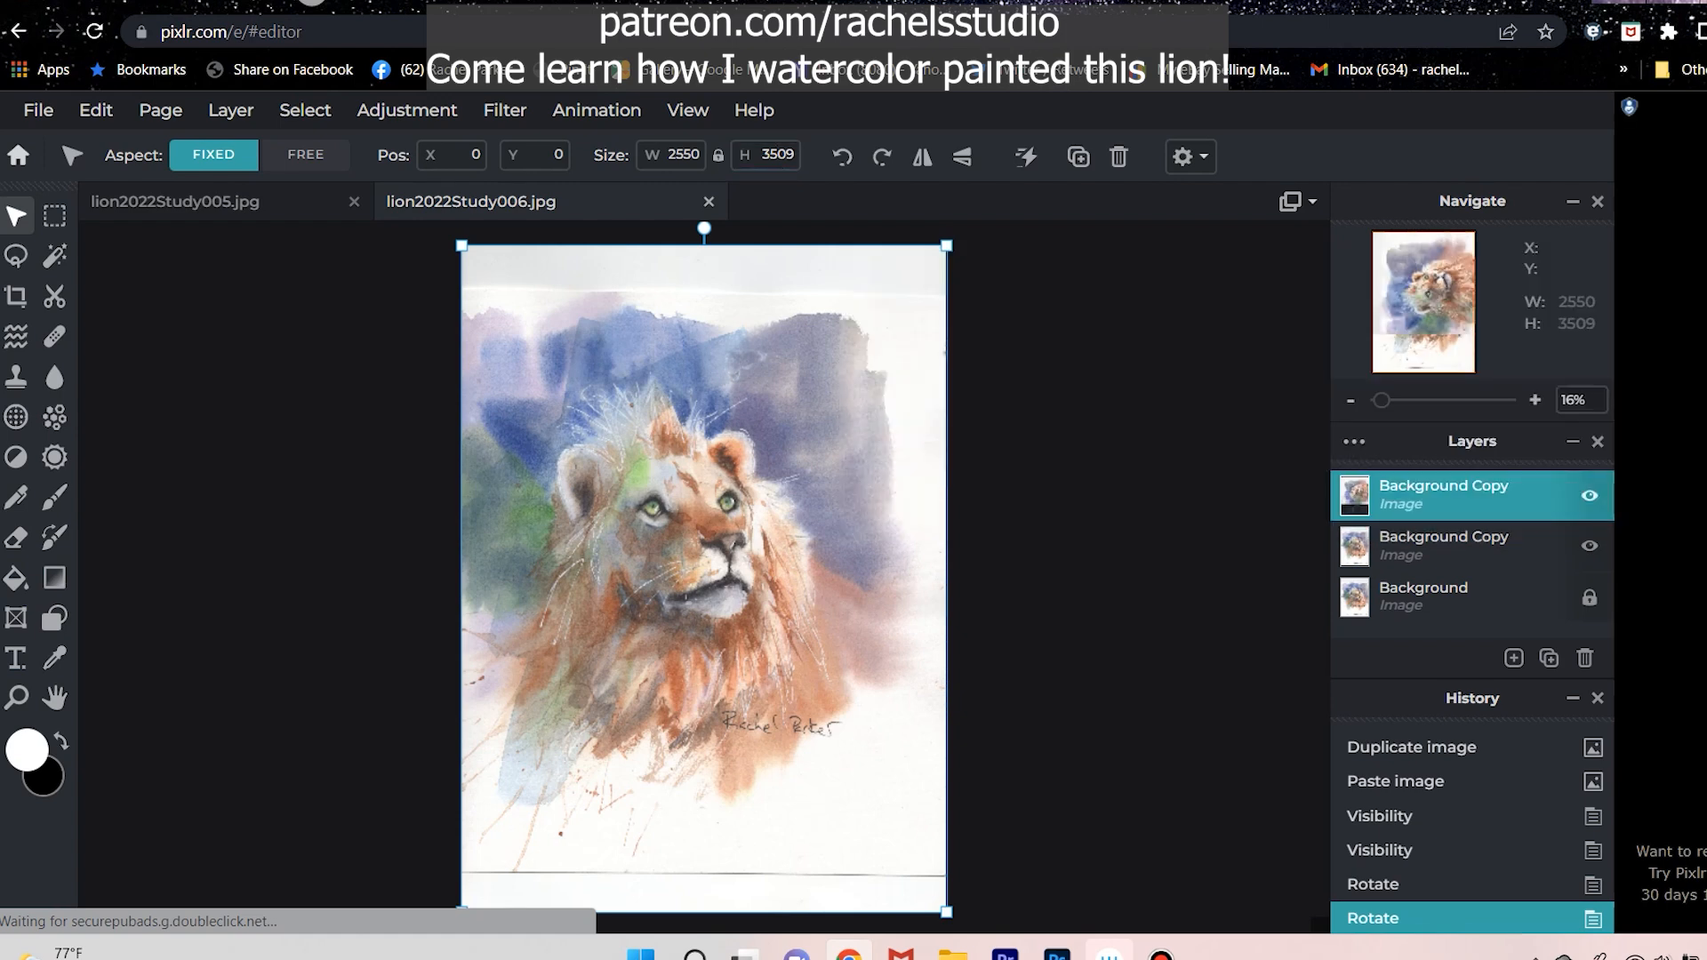
{"action": "left_click", "coordinate": [1424, 597]}
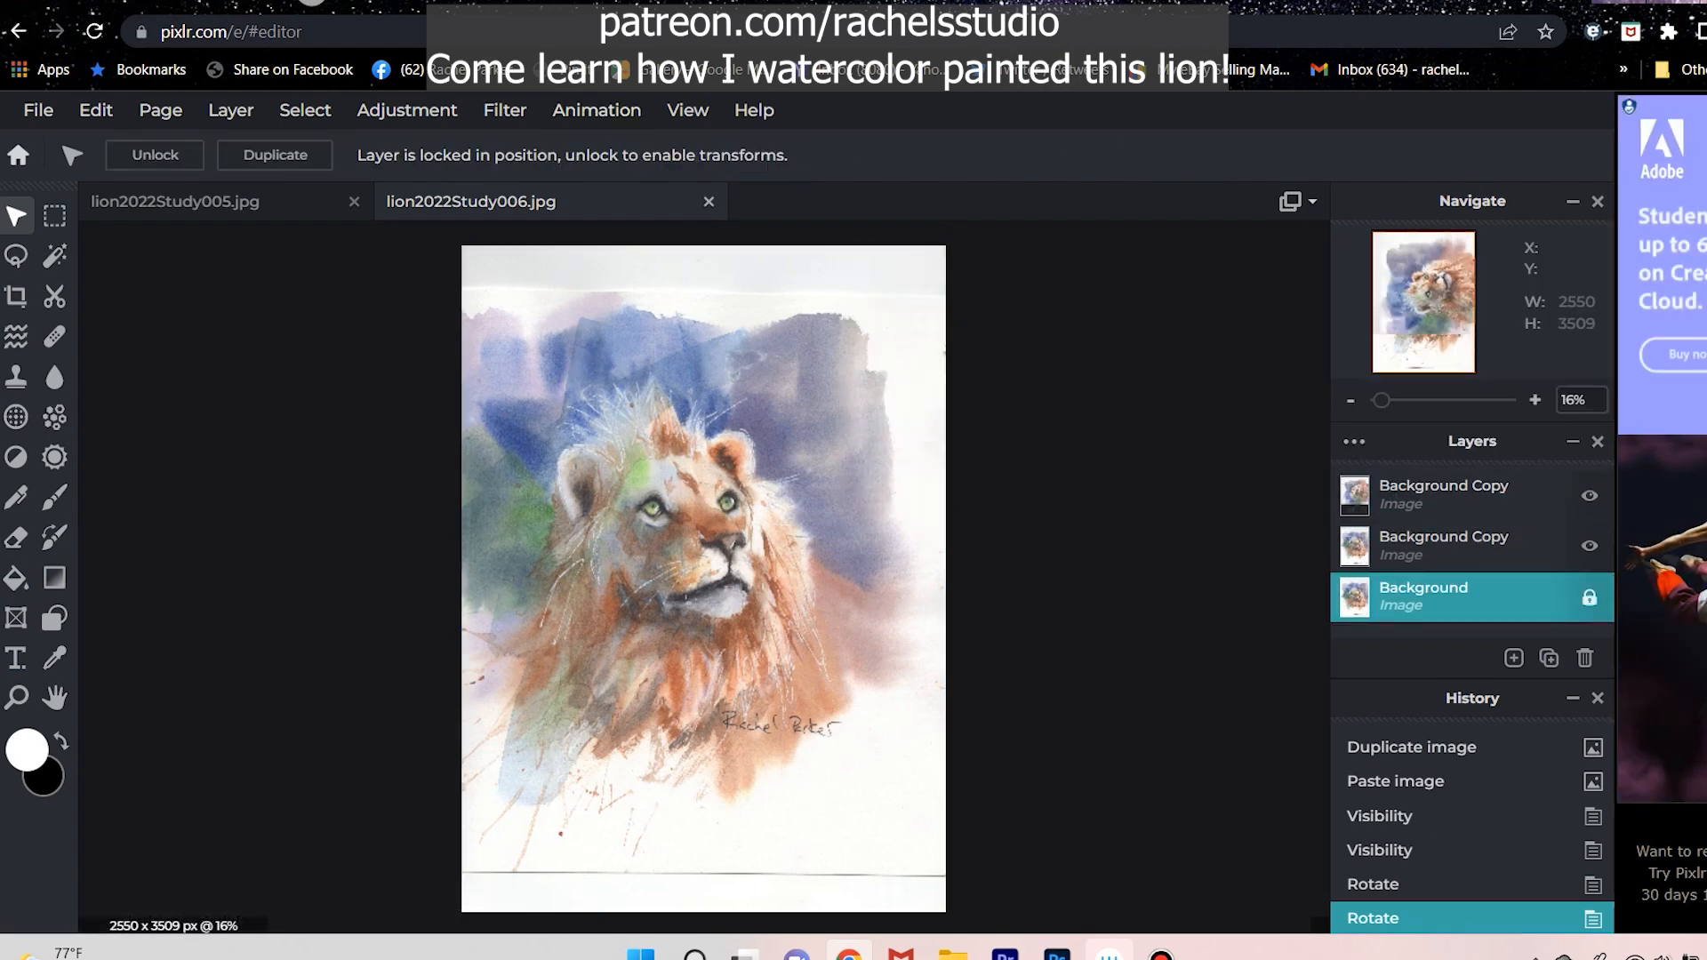
{"action": "left_click", "coordinate": [160, 110]}
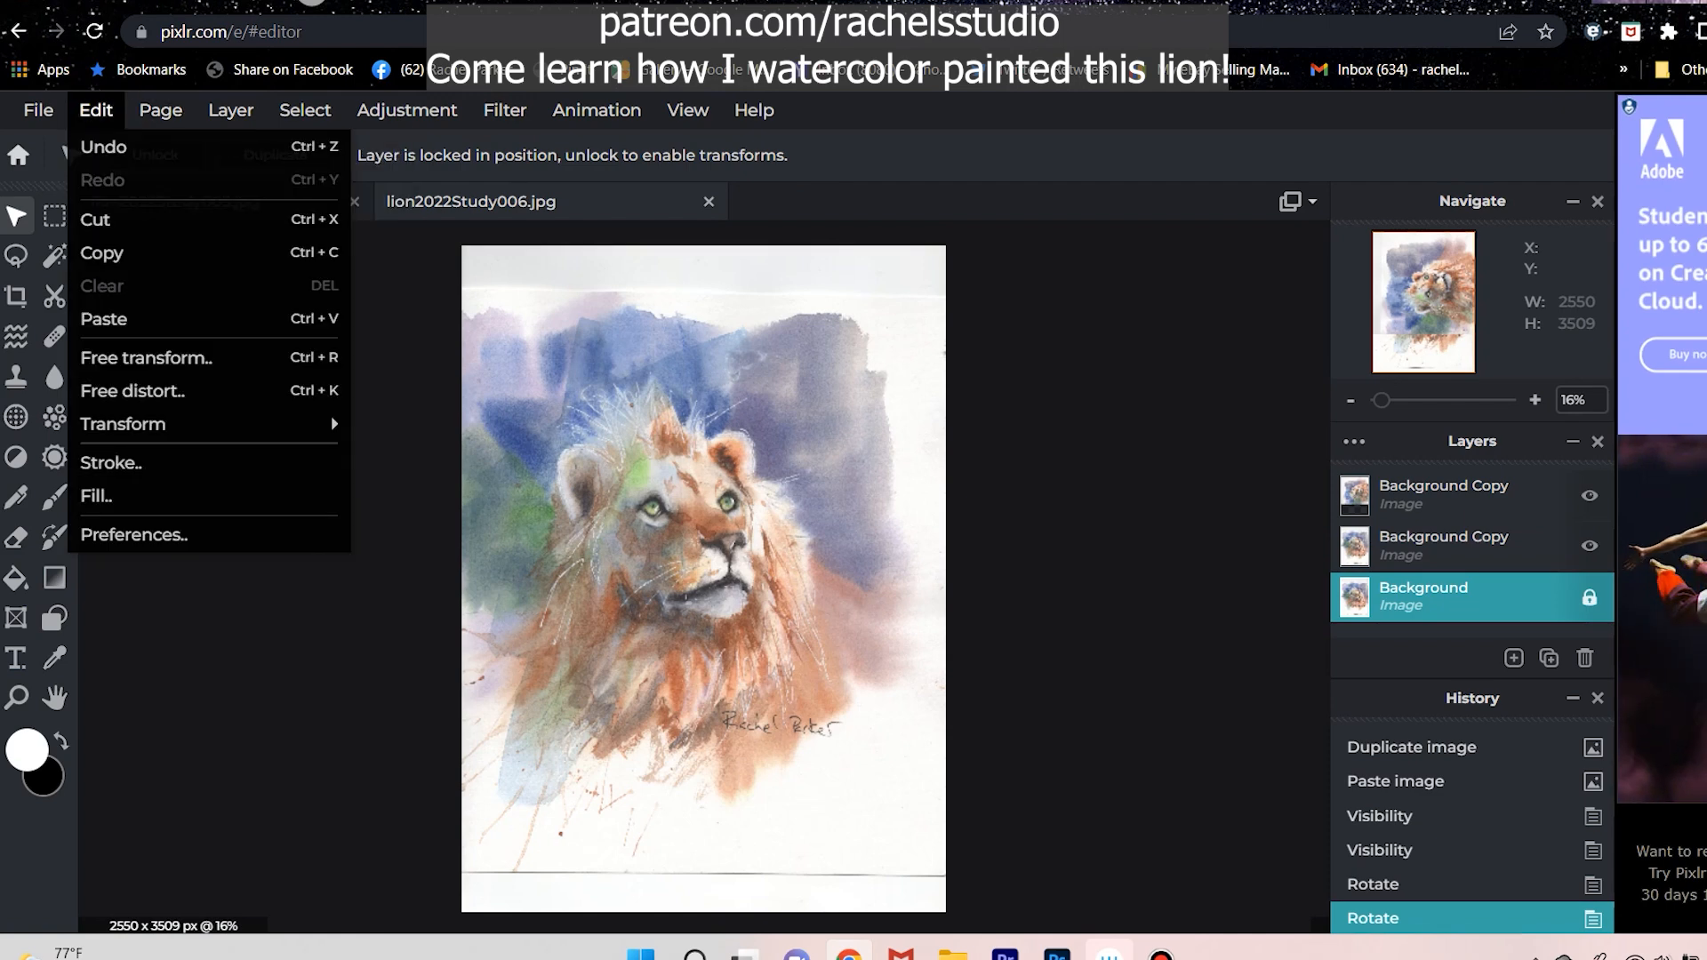
{"action": "mouse_move", "coordinate": [231, 110]}
{"action": "left_click", "coordinate": [1449, 546]}
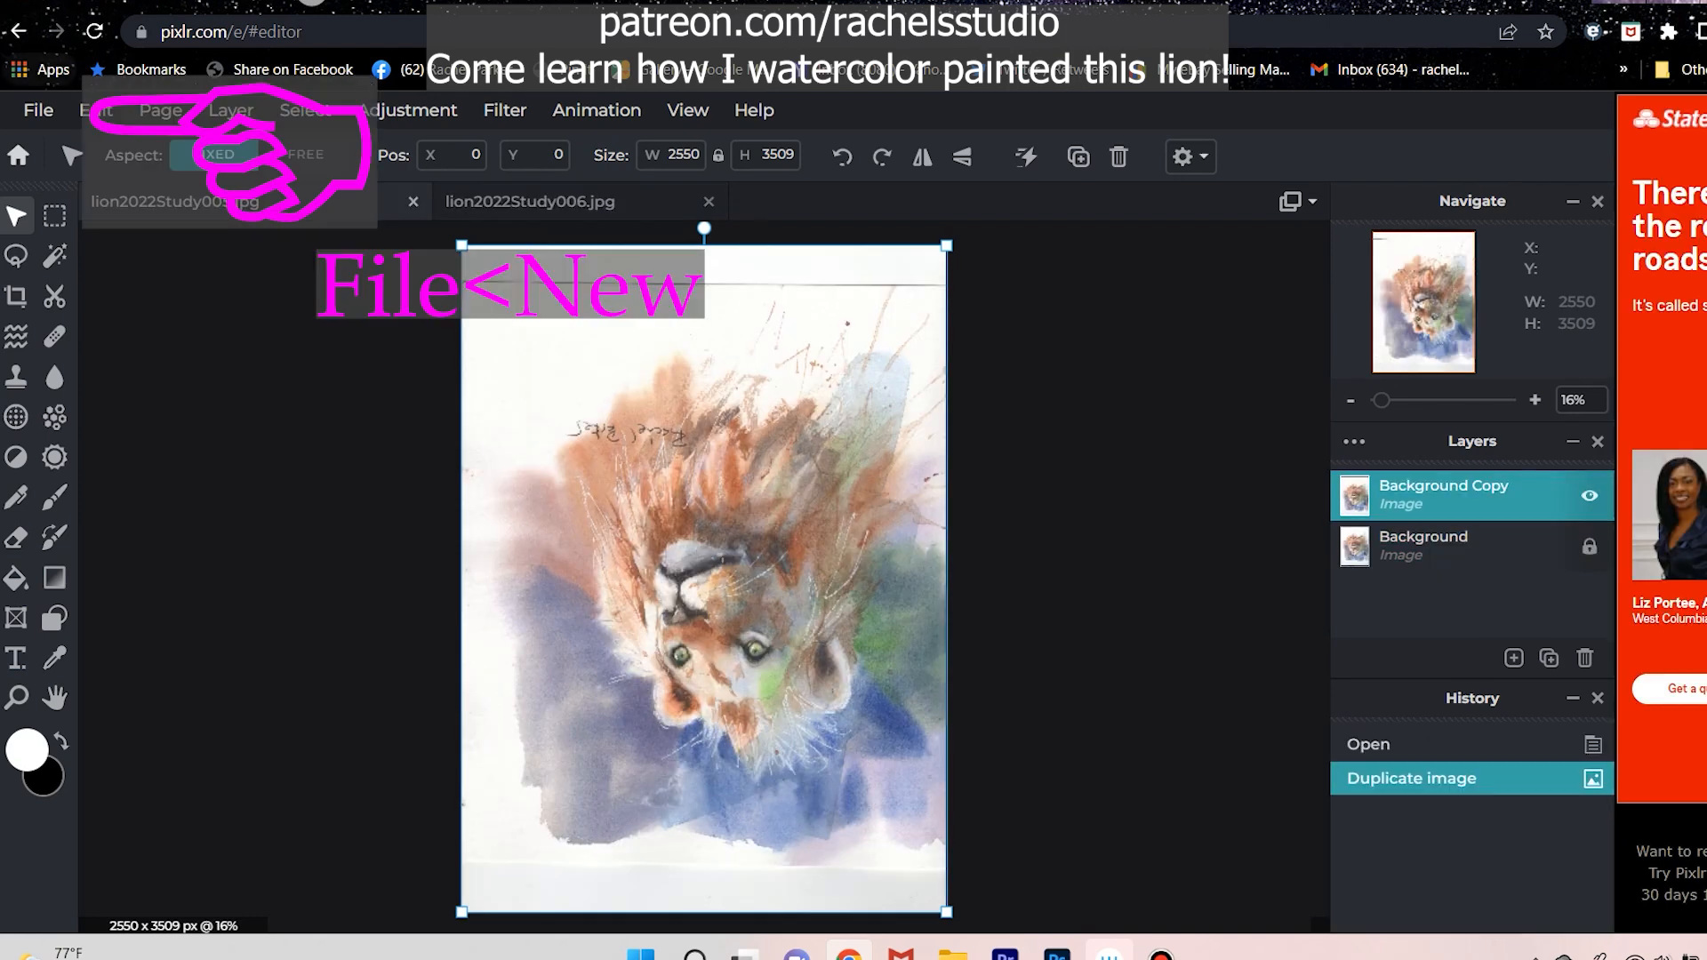
Create a new blank image named NewLion with a width and height of 4000 pixels.
{"action": "left_click", "coordinate": [38, 110]}
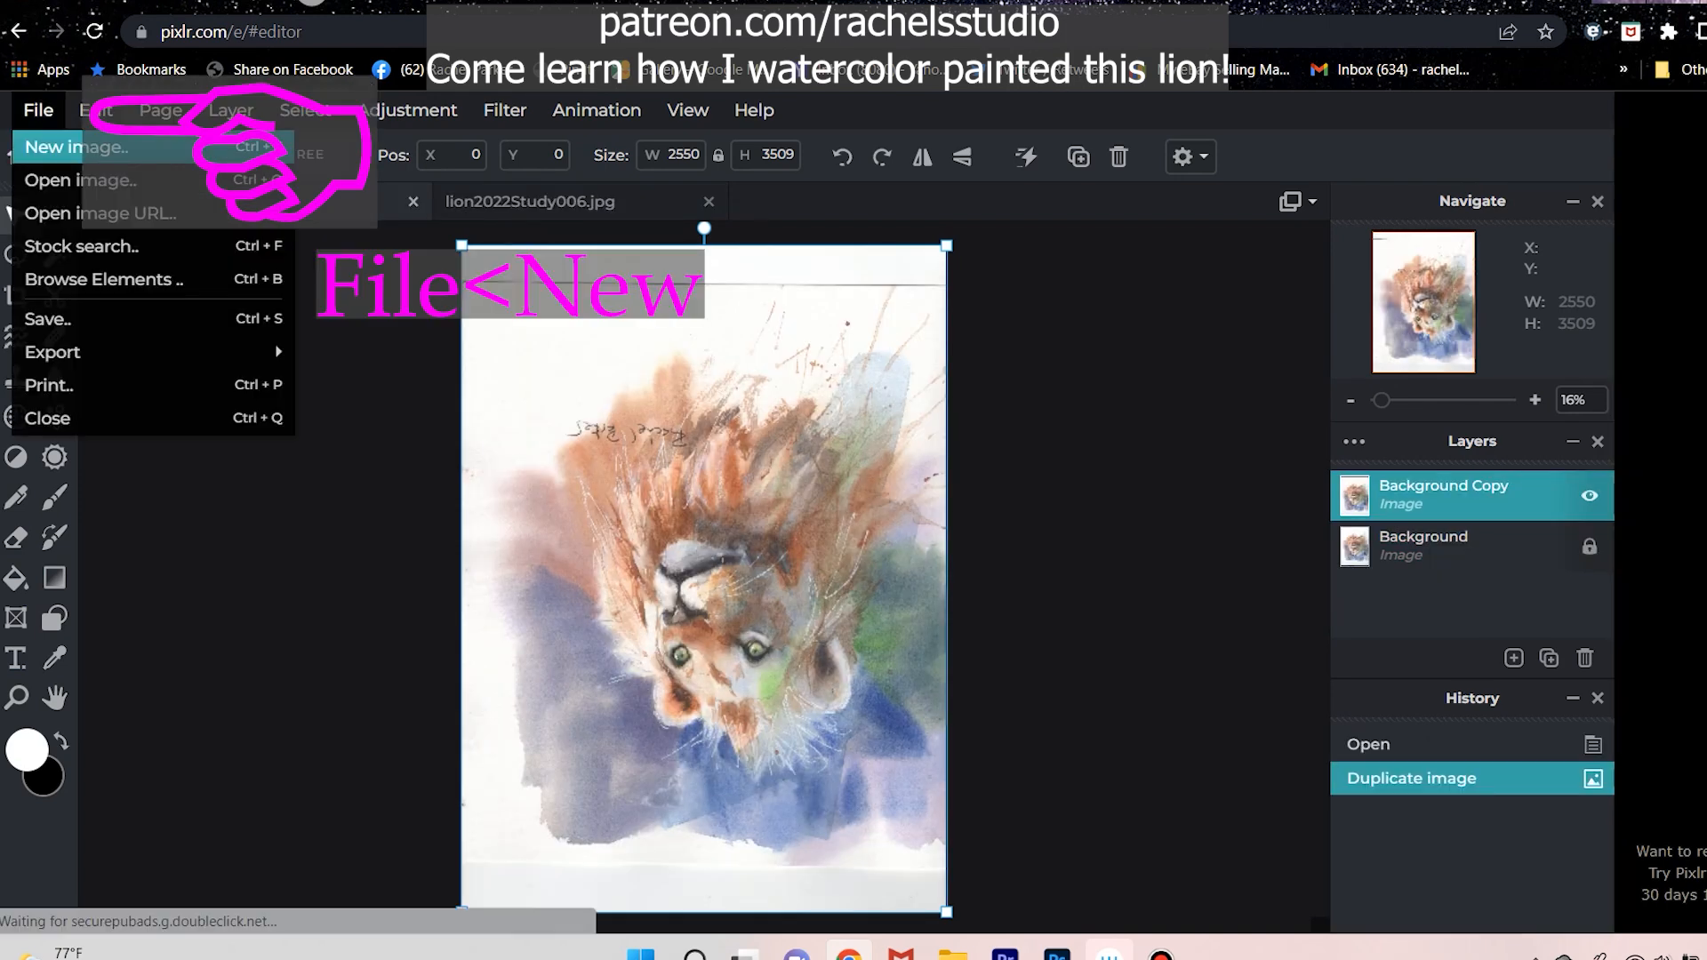
{"action": "left_click", "coordinate": [75, 146]}
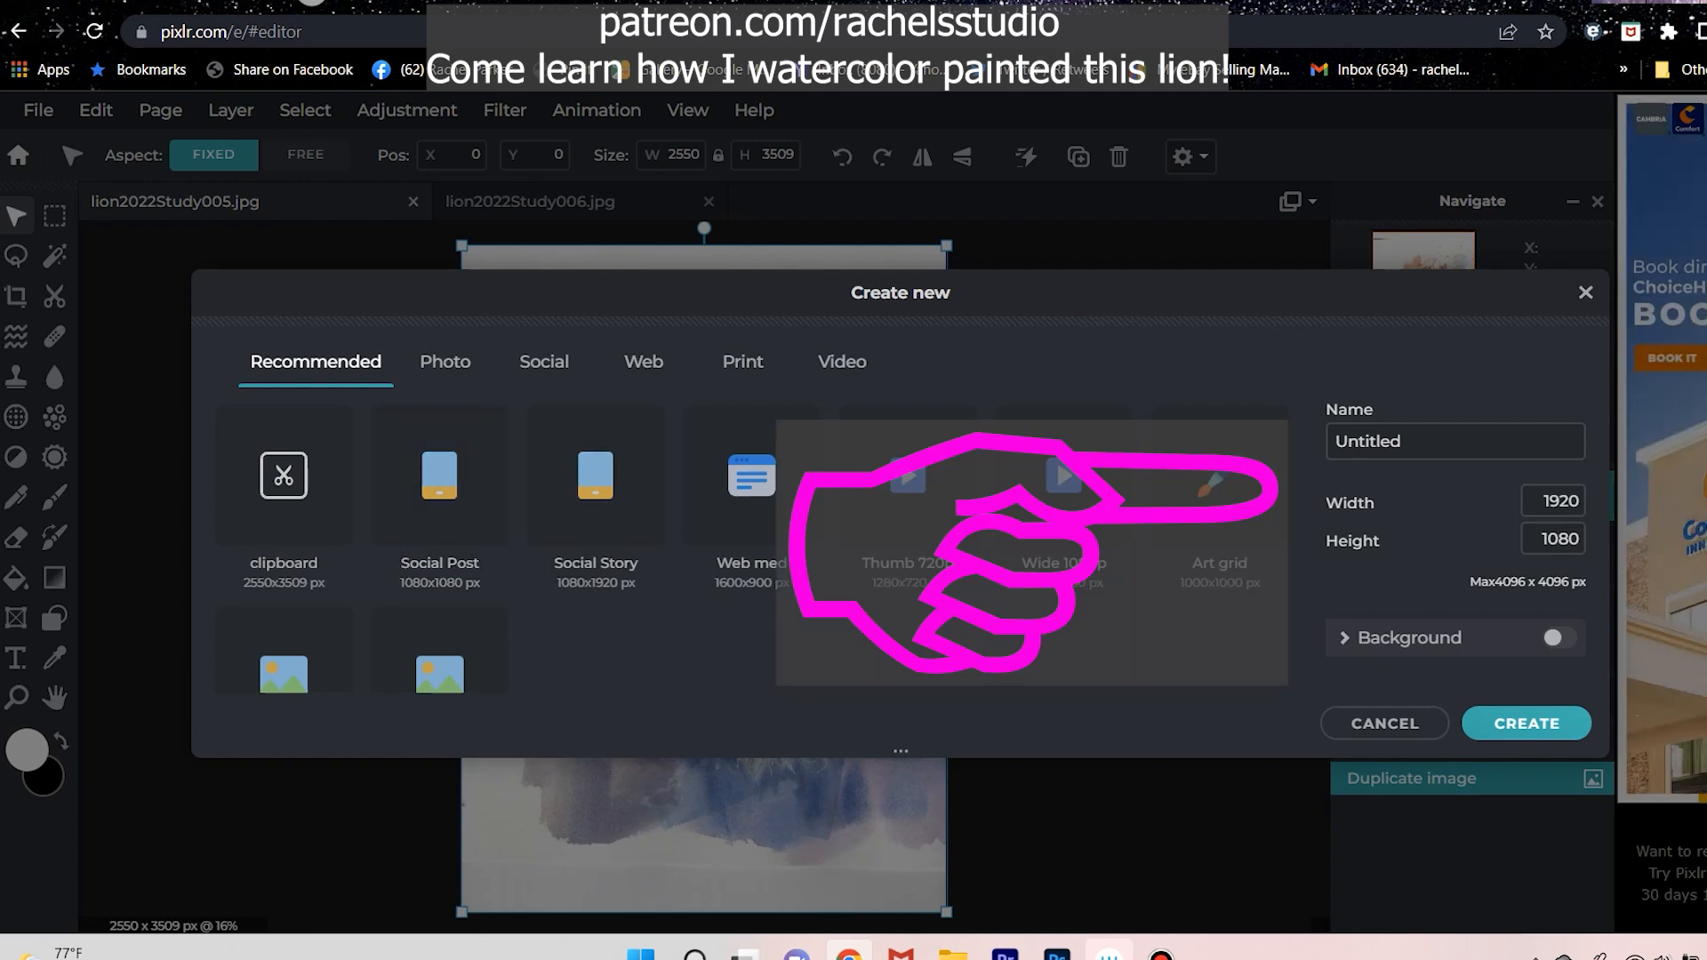
{"action": "double_click", "coordinate": [1386, 442]}
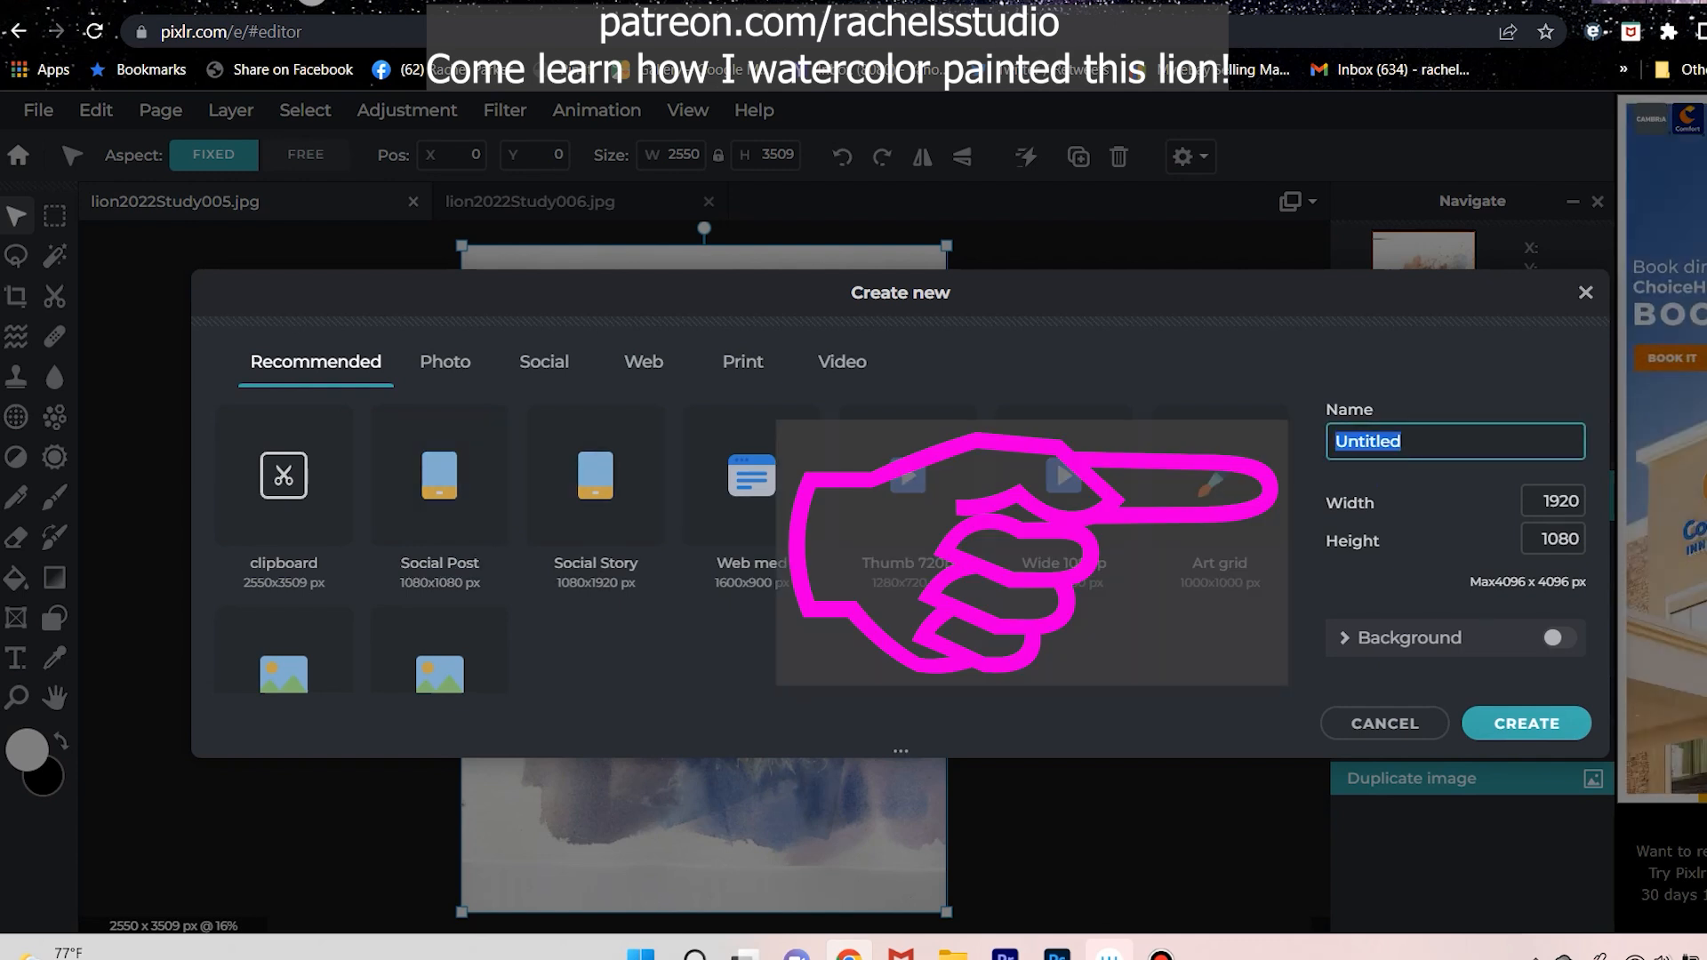
{"action": "type", "text": "NewLion"}
{"action": "key", "text": "Tab"}
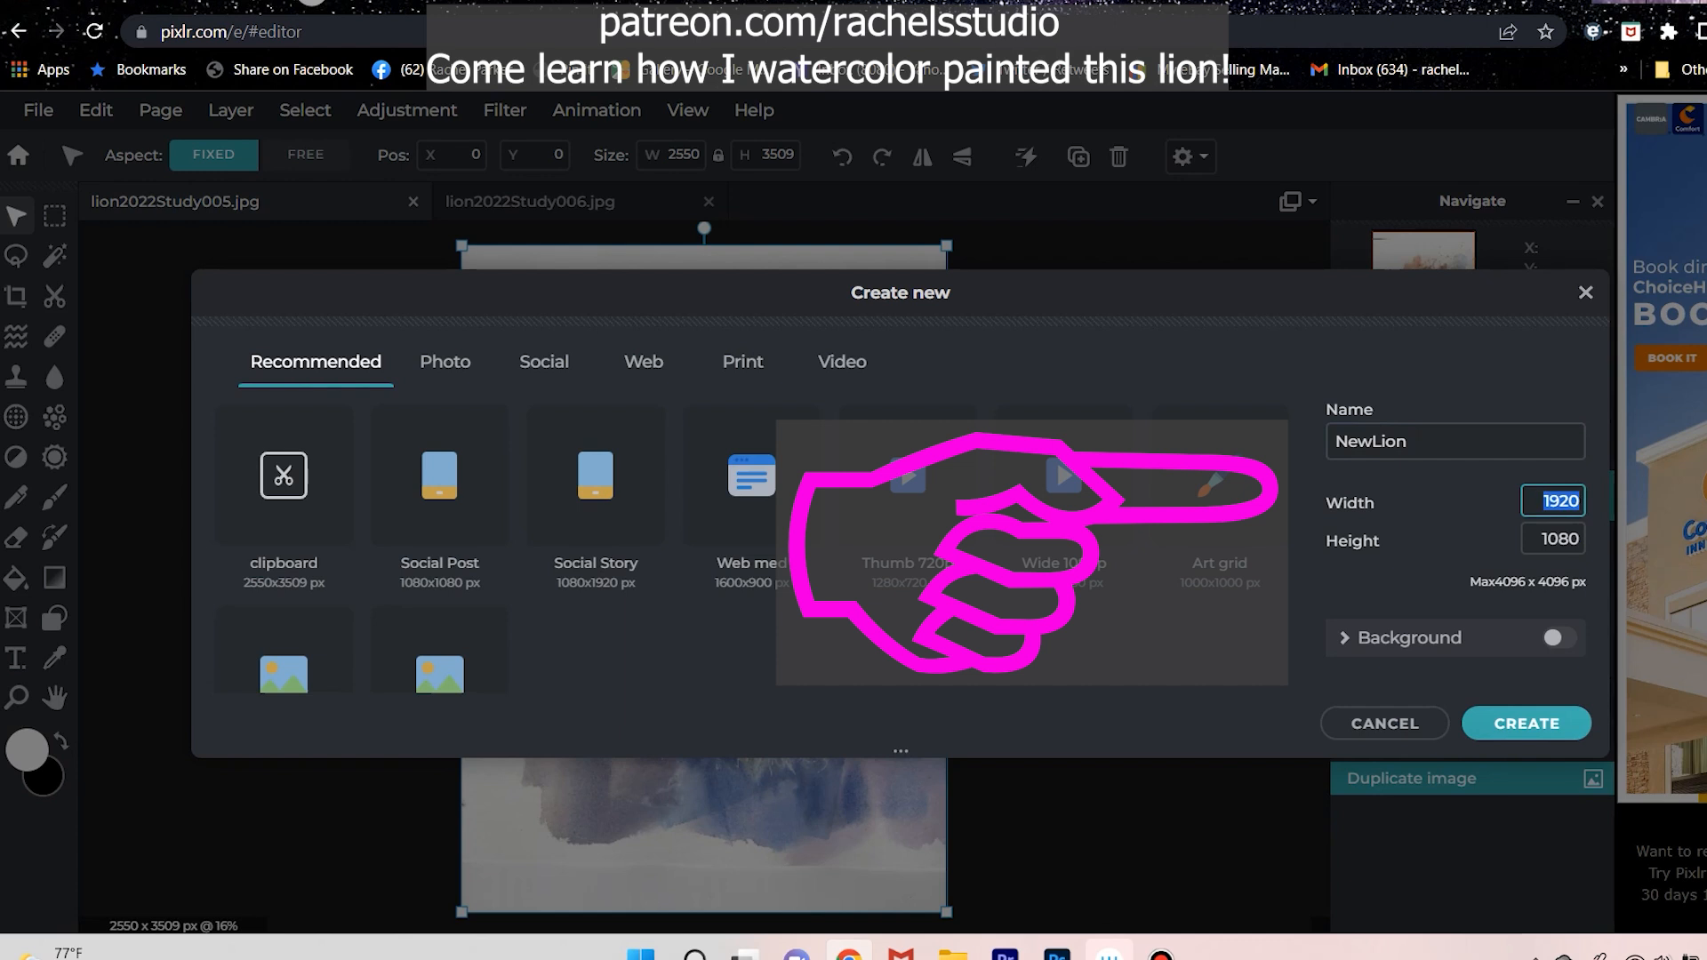
{"action": "type", "text": "4000"}
{"action": "key", "text": "Tab"}
{"action": "type", "text": "400"}
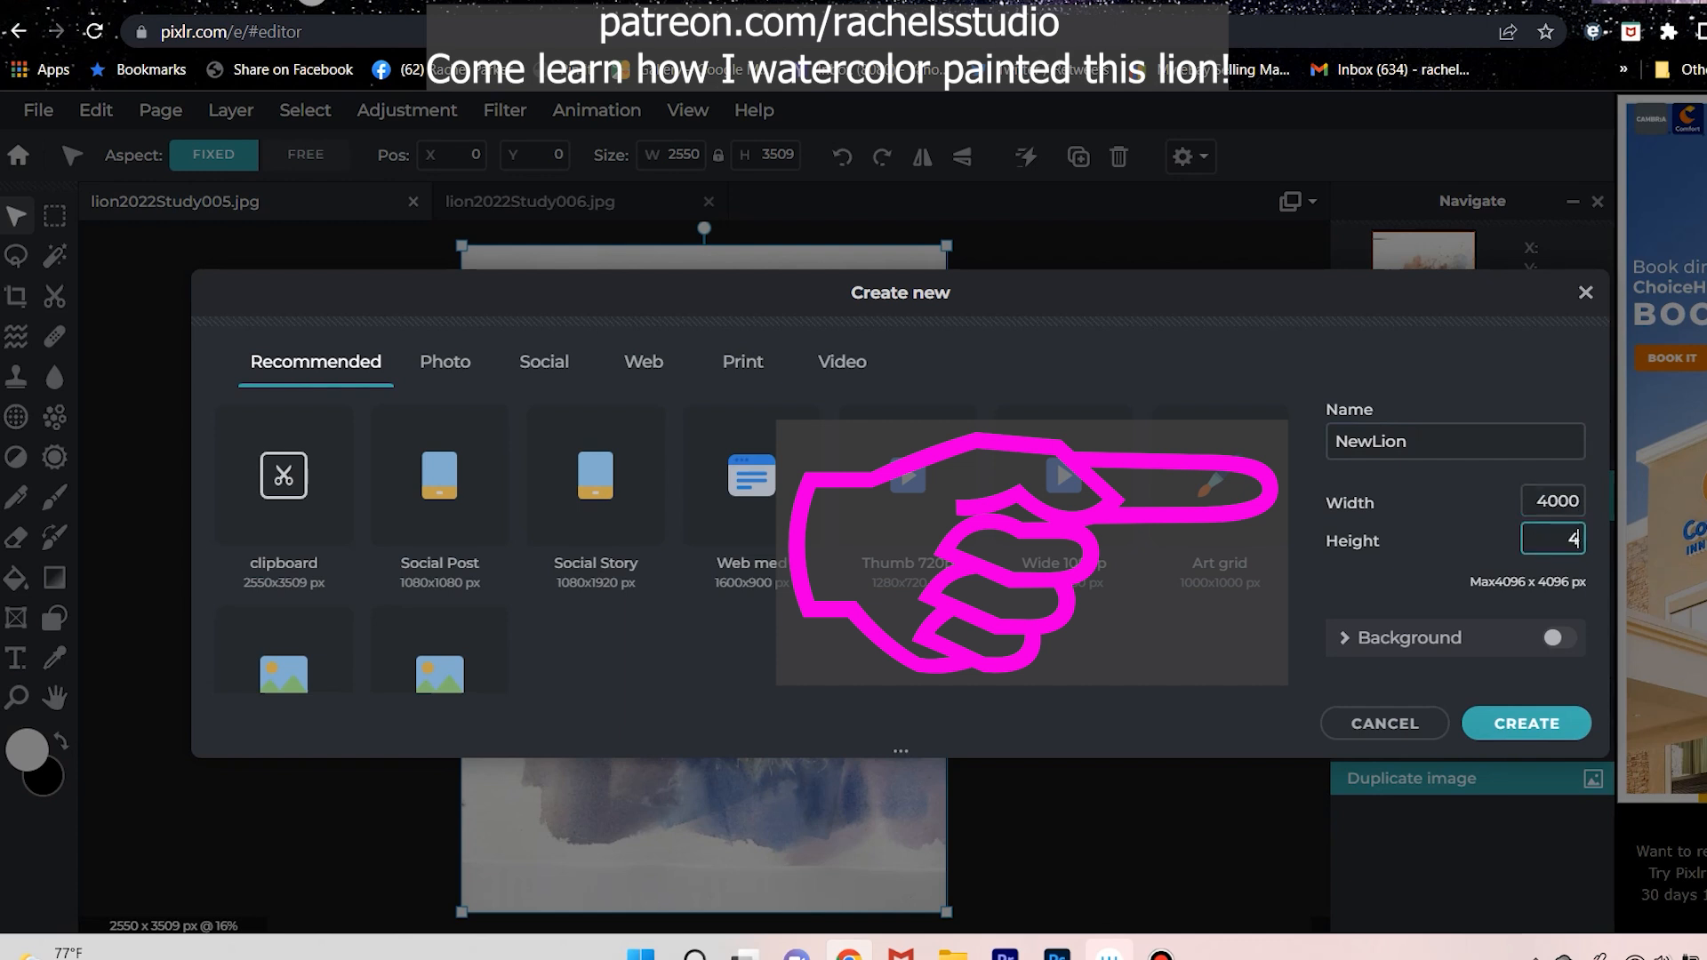
{"action": "type", "text": "0"}
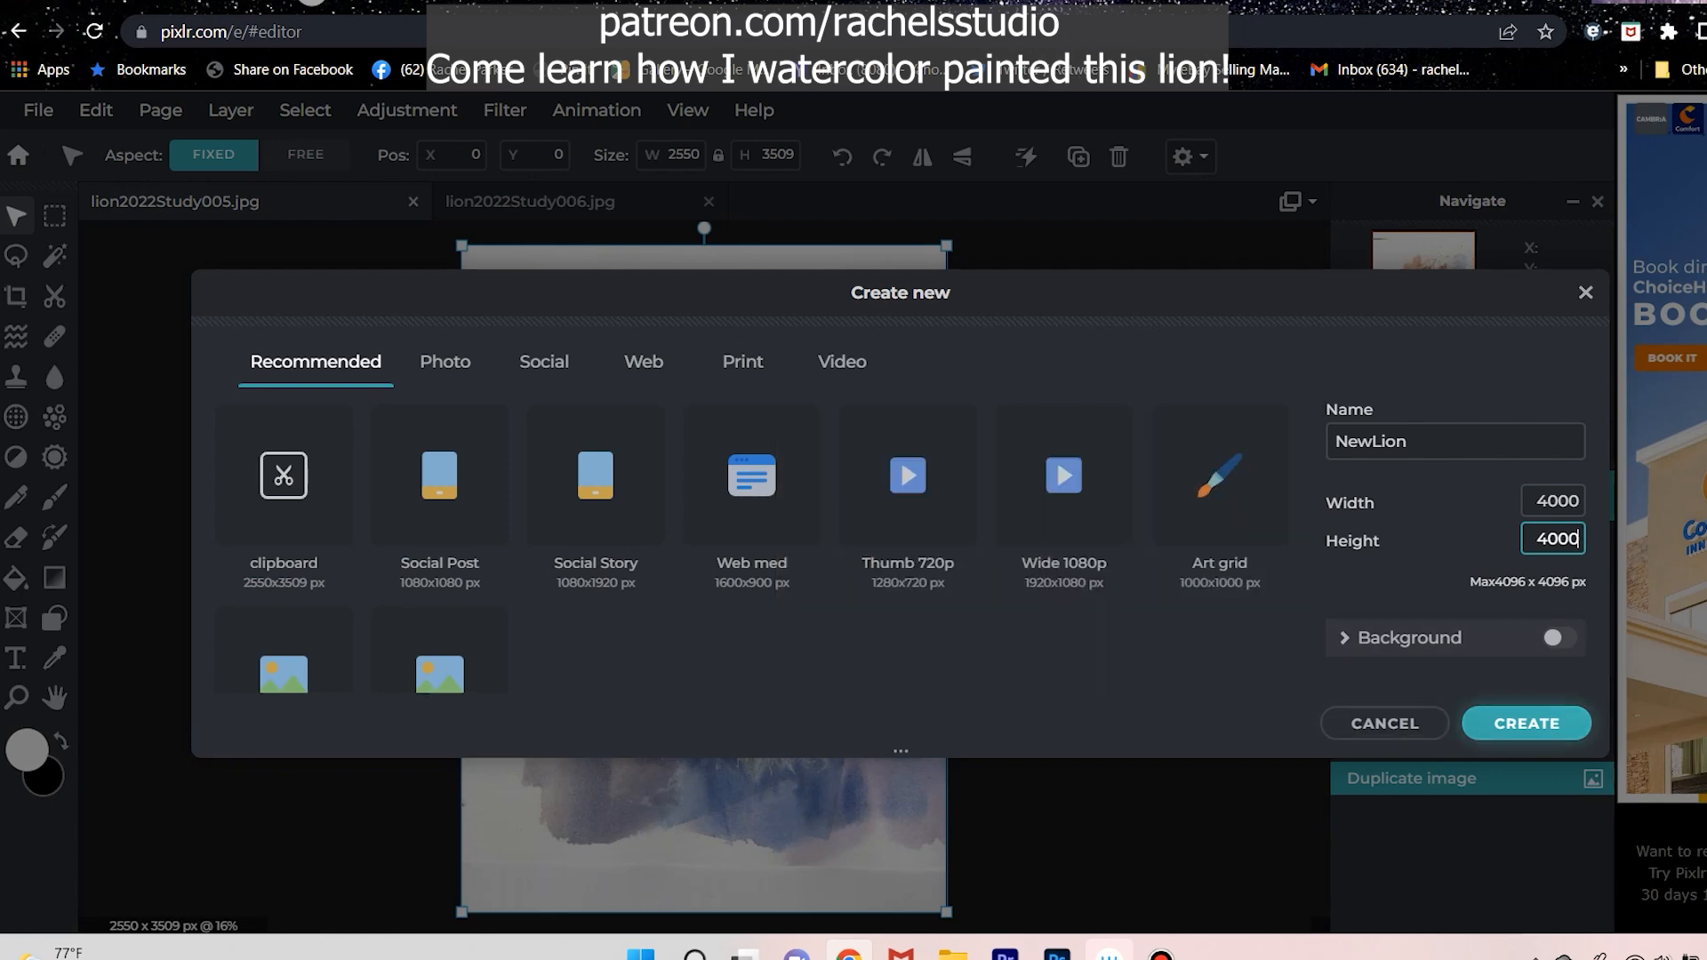
{"action": "left_click", "coordinate": [1526, 723]}
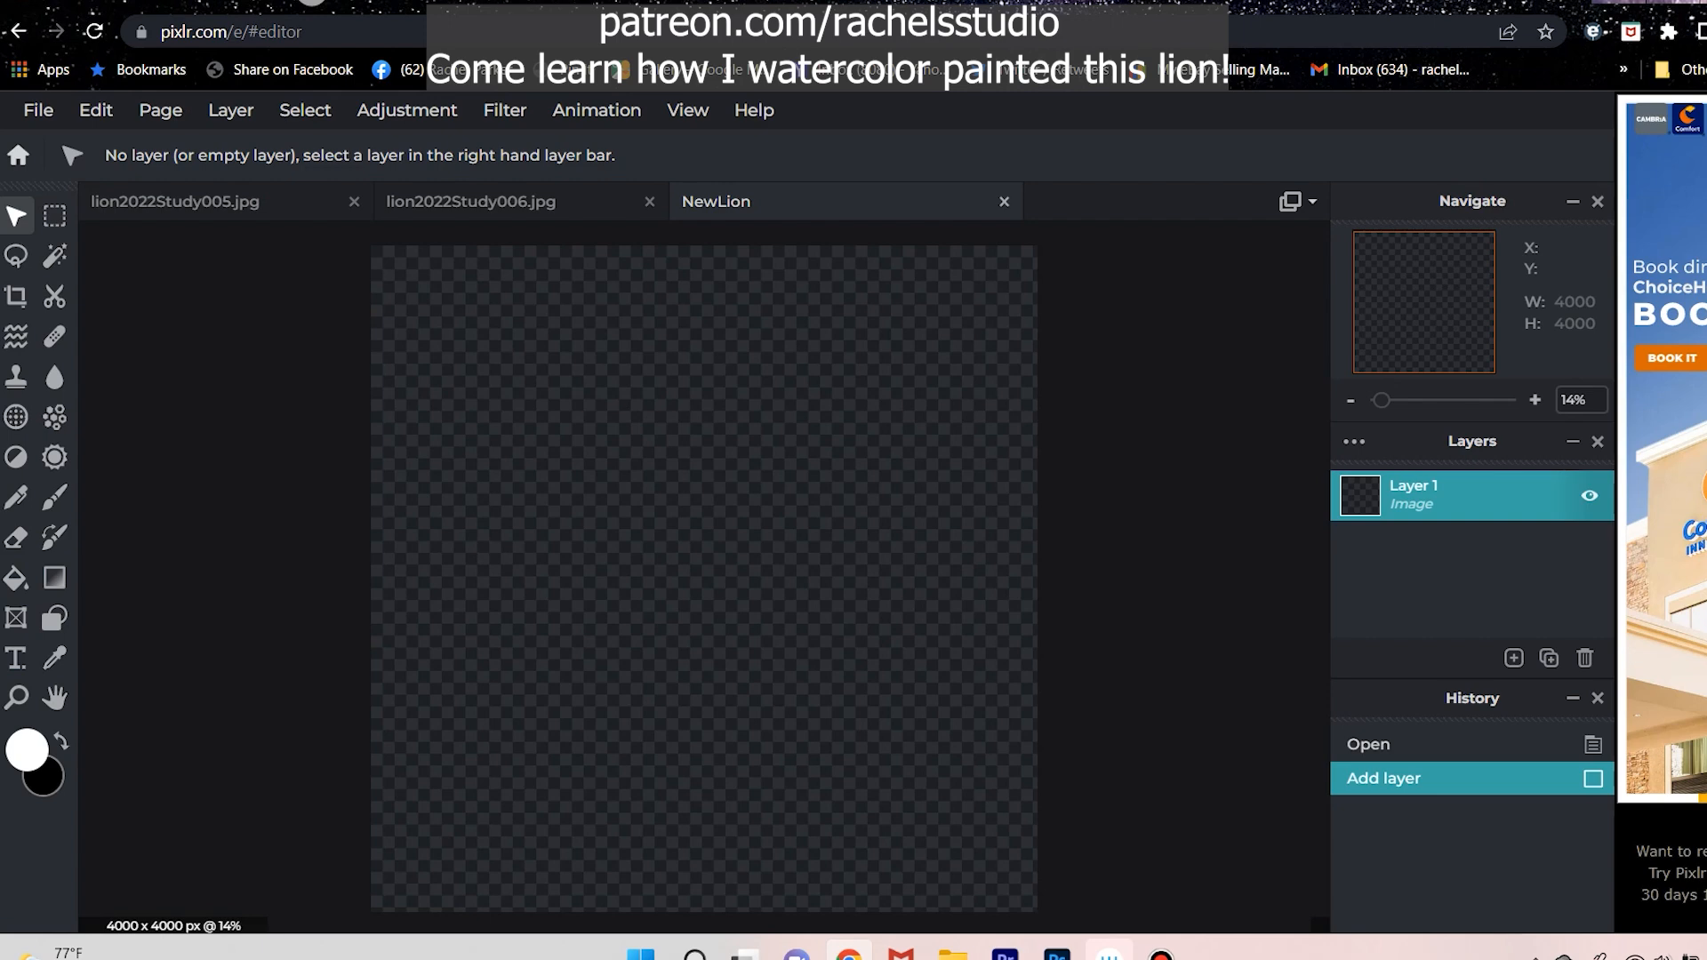
Switch to the lion2022Study006 image and select its topmost Background Copy layer.
{"action": "left_click", "coordinate": [472, 202]}
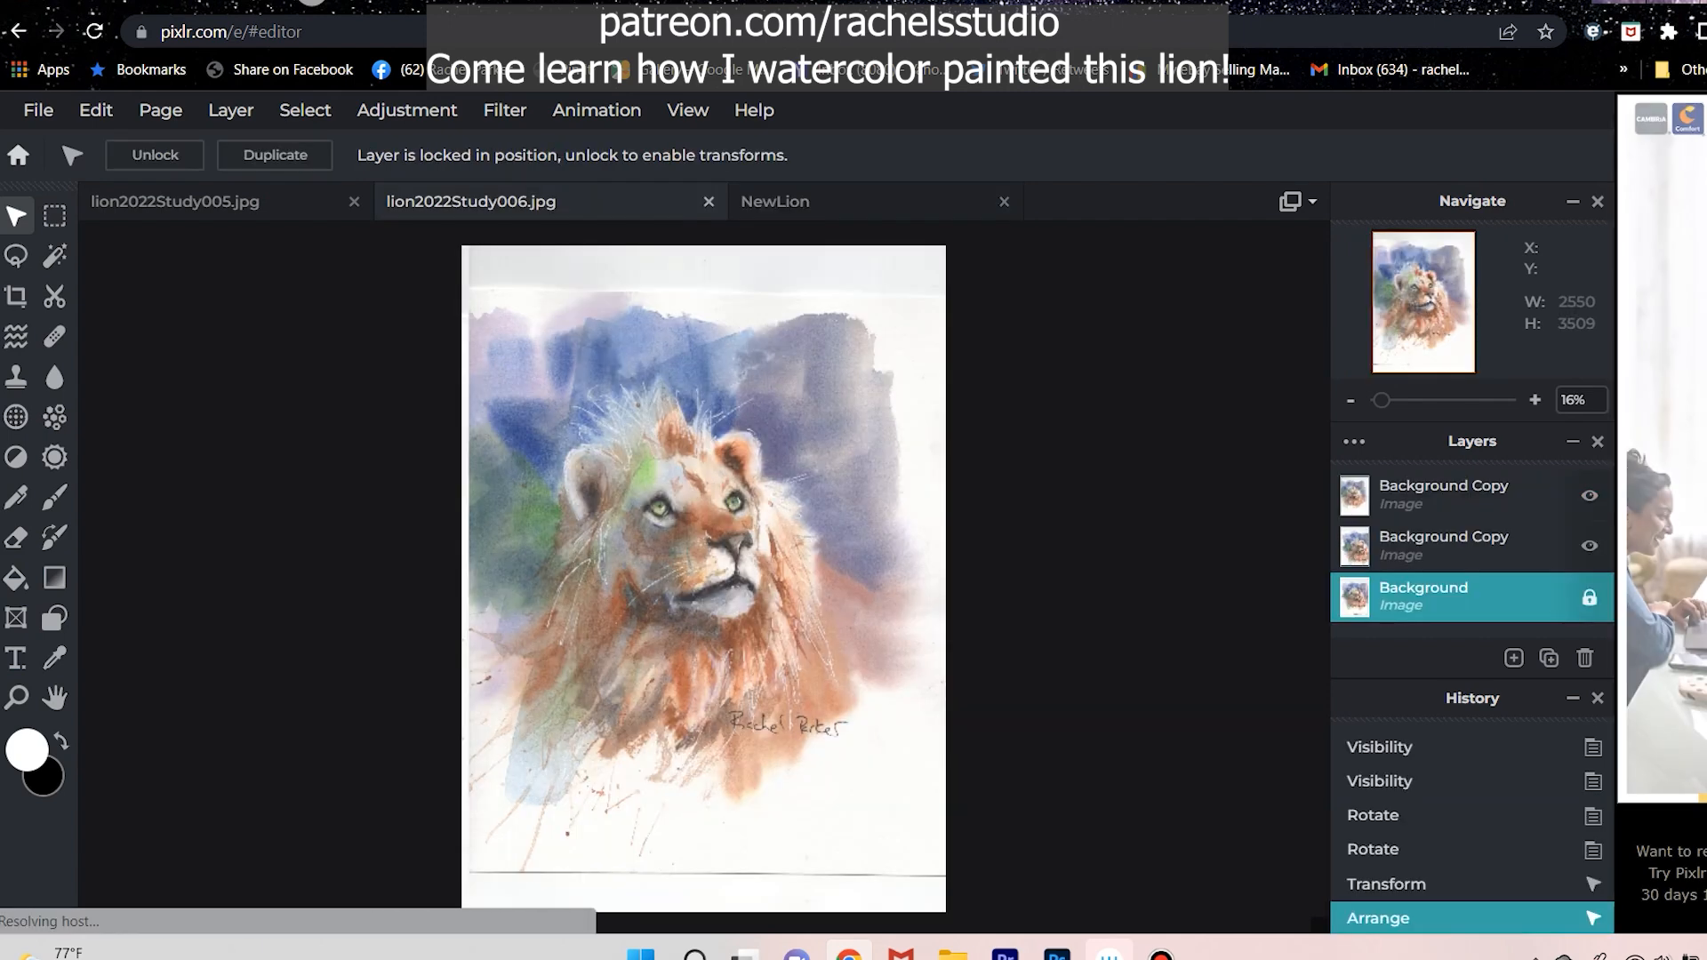
{"action": "left_click", "coordinate": [1443, 496]}
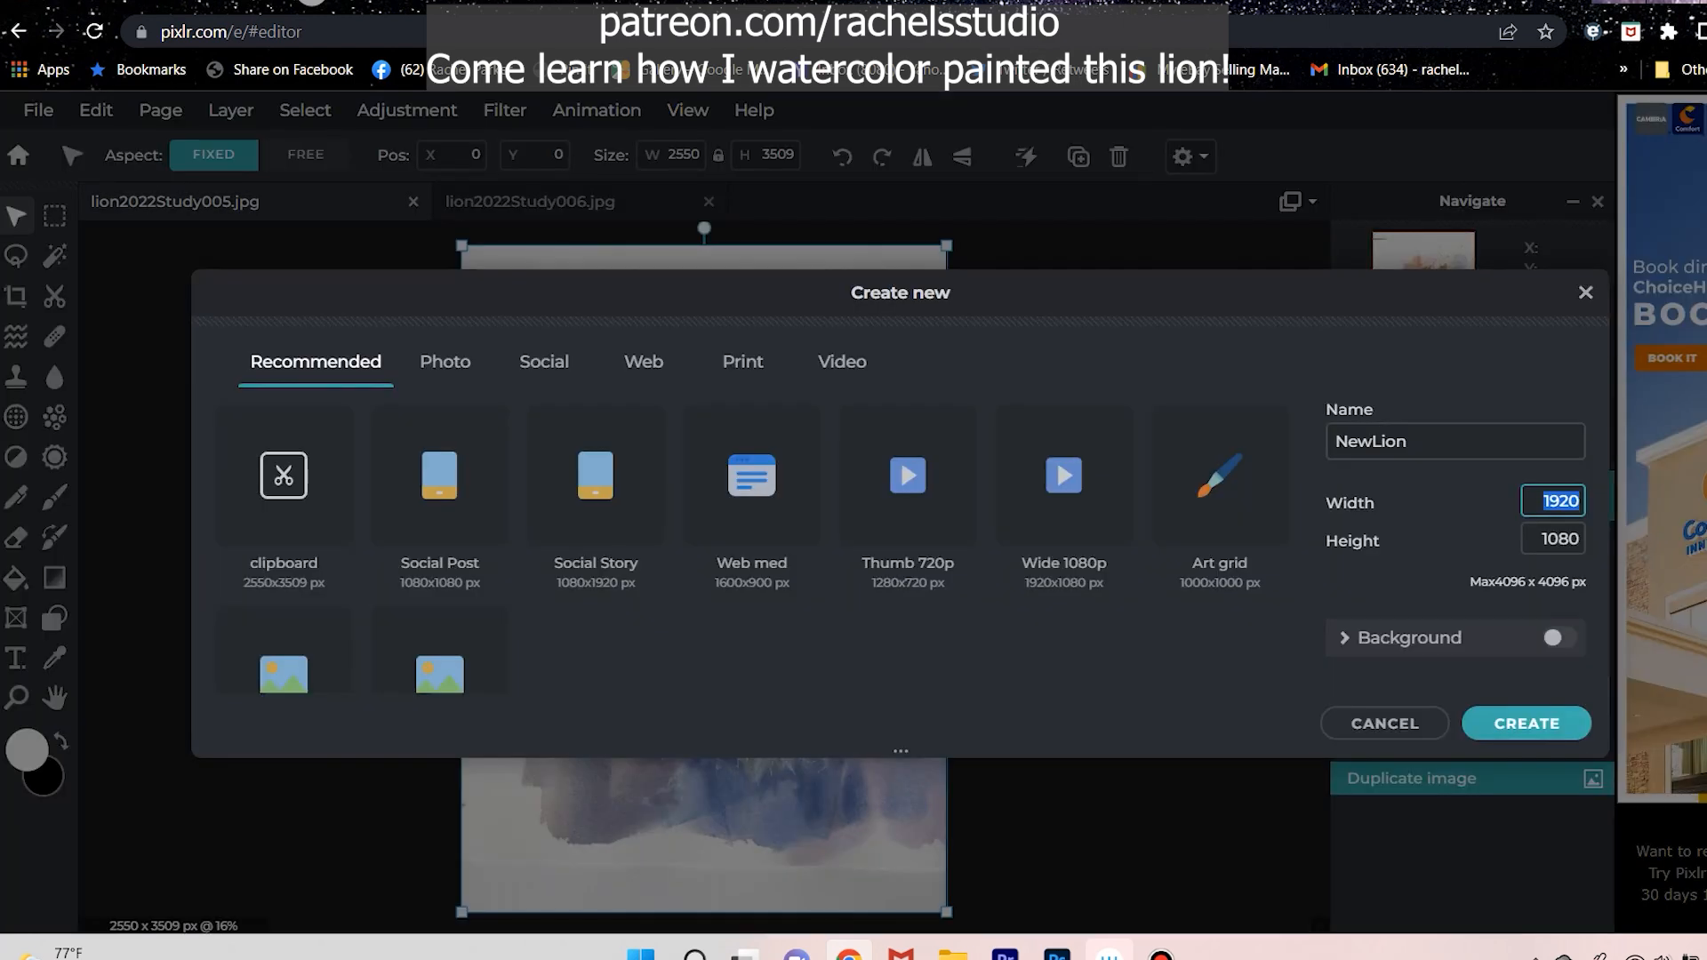
Set both the width and height of the new NewLion image to 4000 pixels and create it.
{"action": "type", "text": "4000"}
{"action": "key", "text": "Tab"}
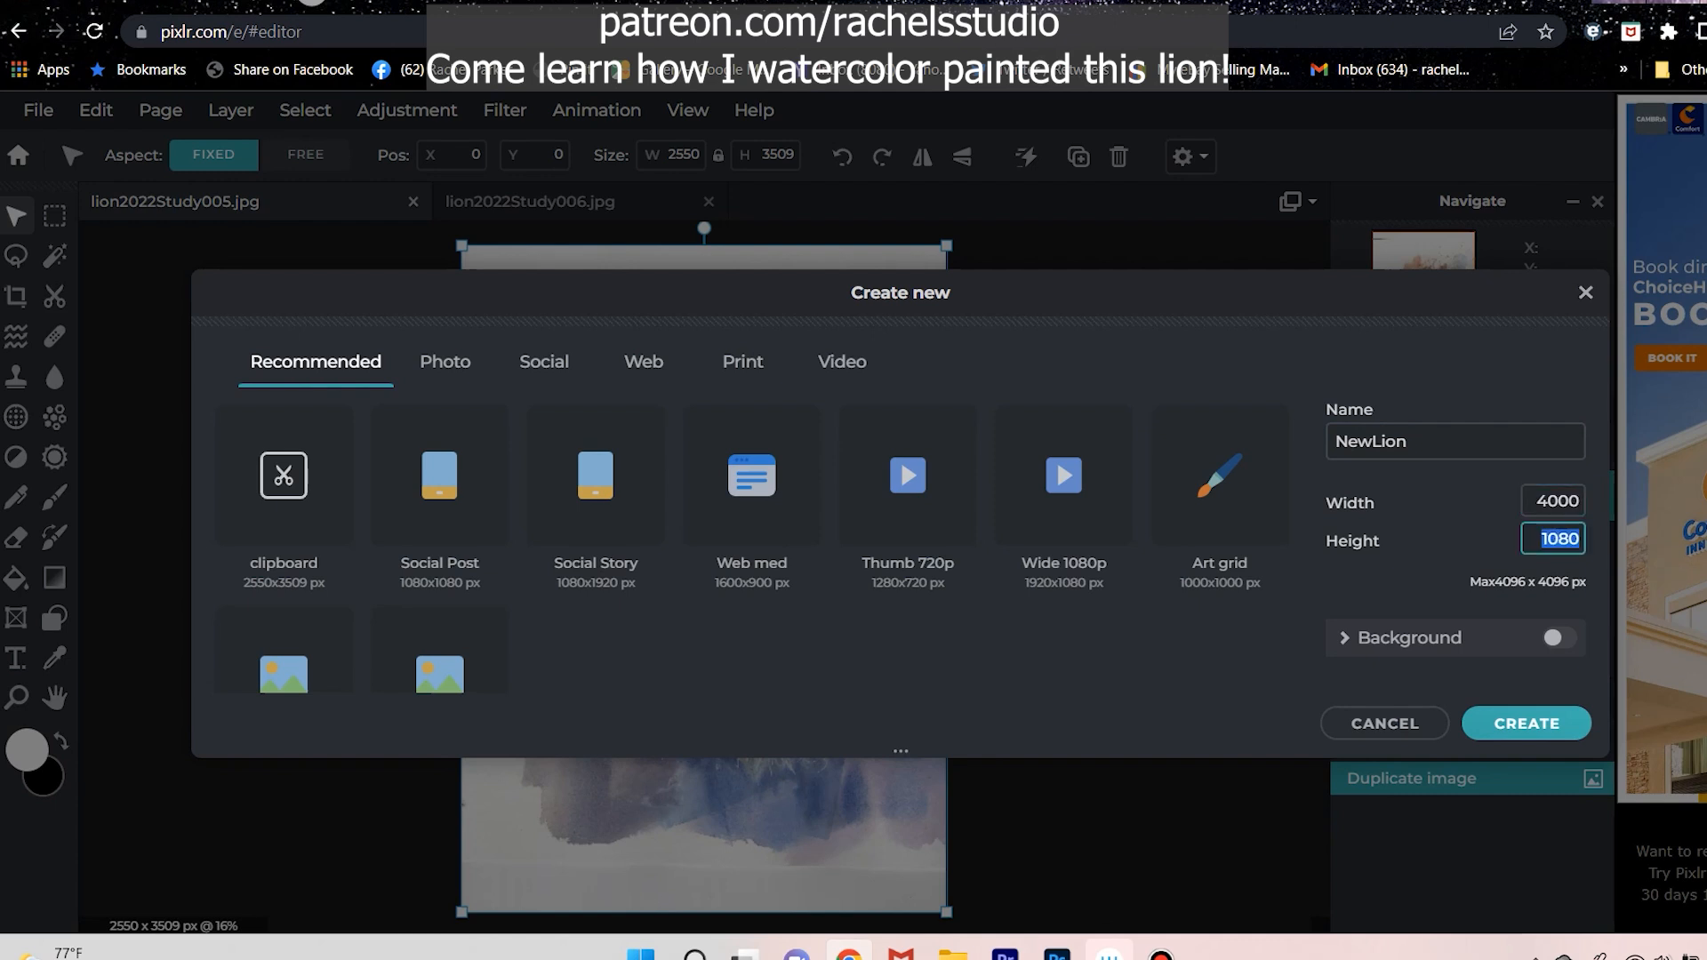
{"action": "type", "text": "4000"}
{"action": "key", "text": "Return"}
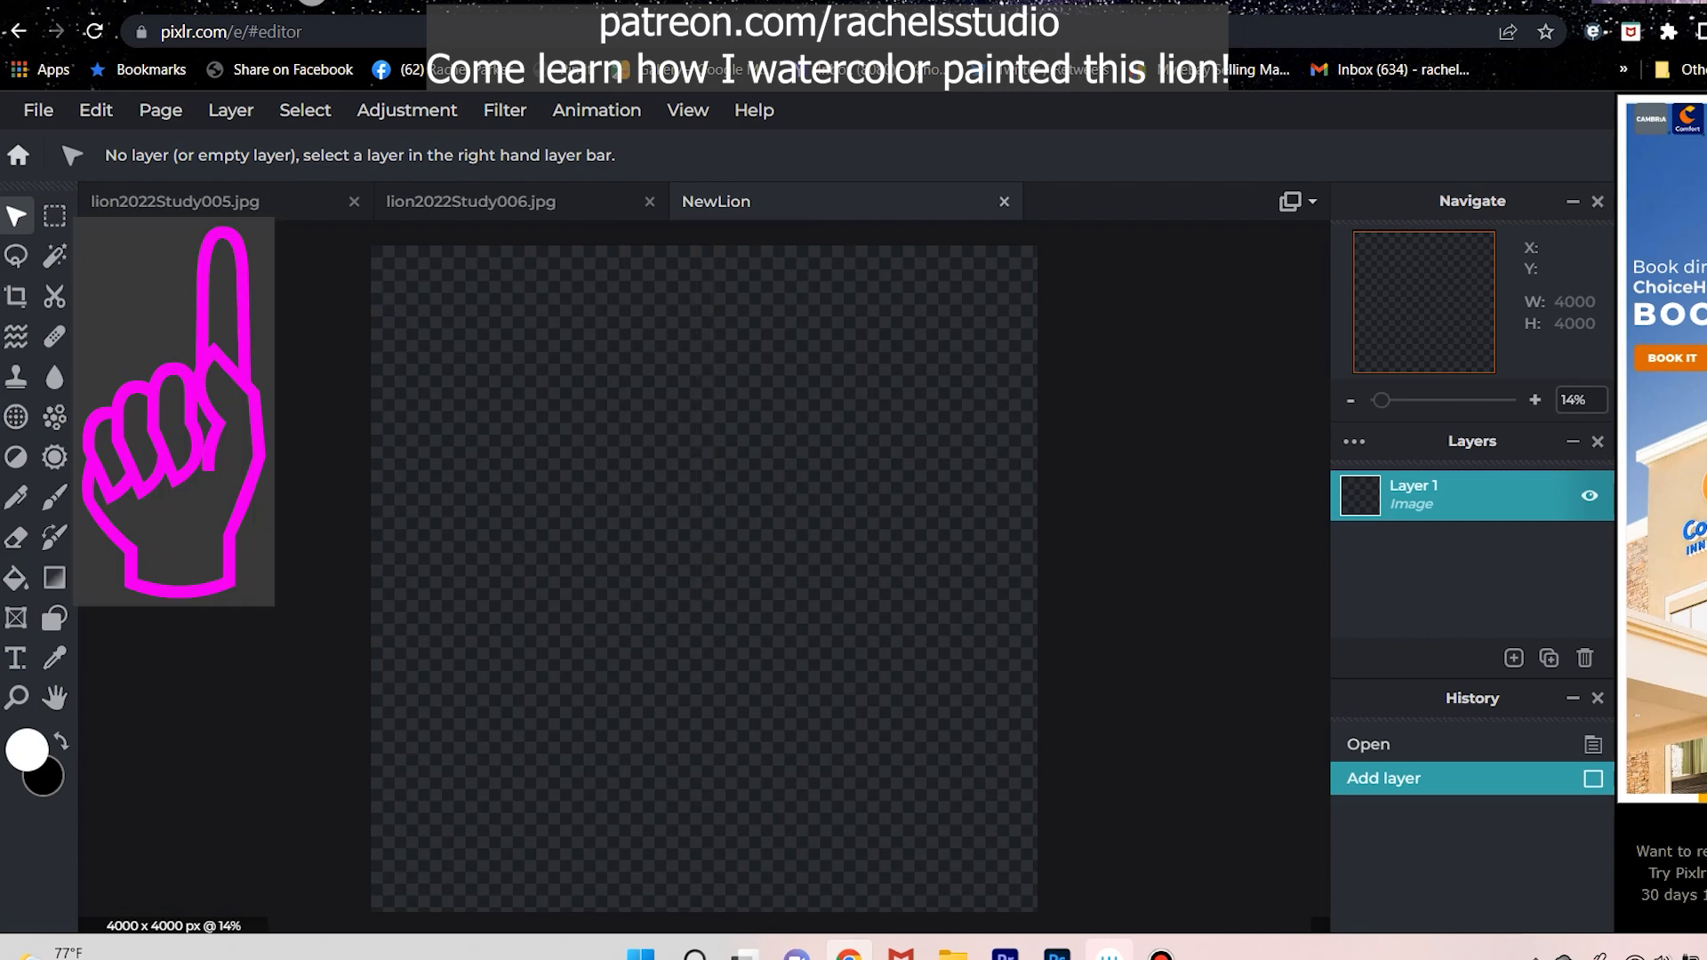
Copy the topmost Background Copy layer of lion2022Study006 and paste it into the NewLion image.
{"action": "left_click", "coordinate": [471, 202]}
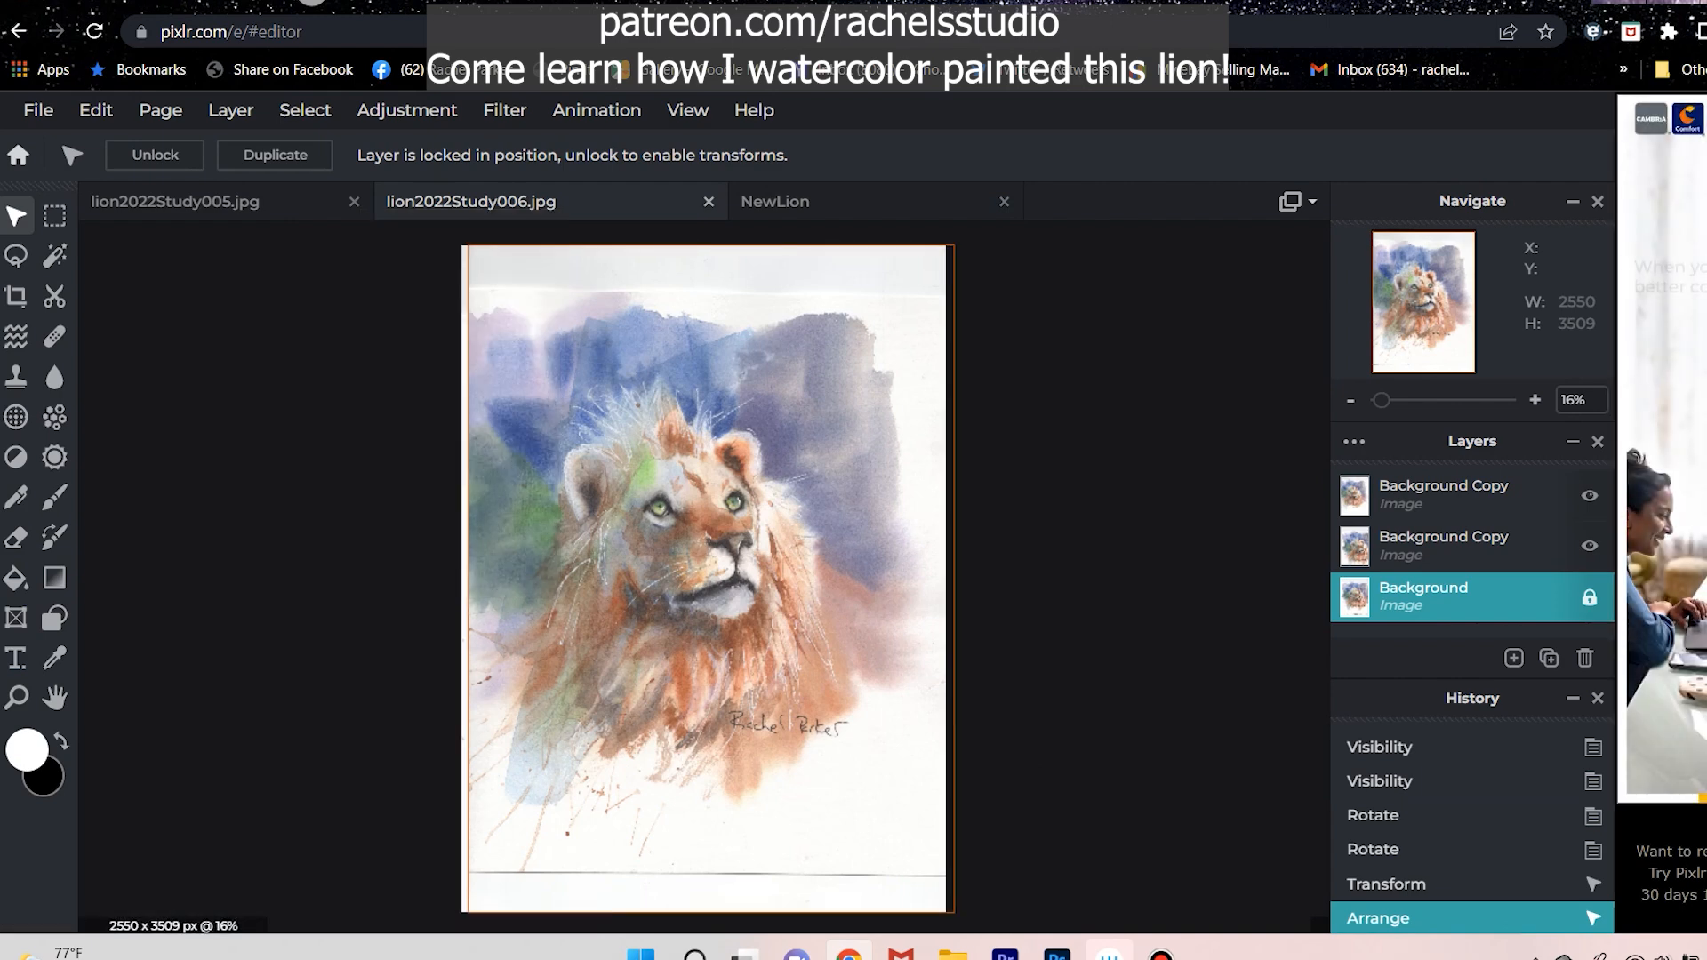
{"action": "left_click", "coordinate": [1443, 495]}
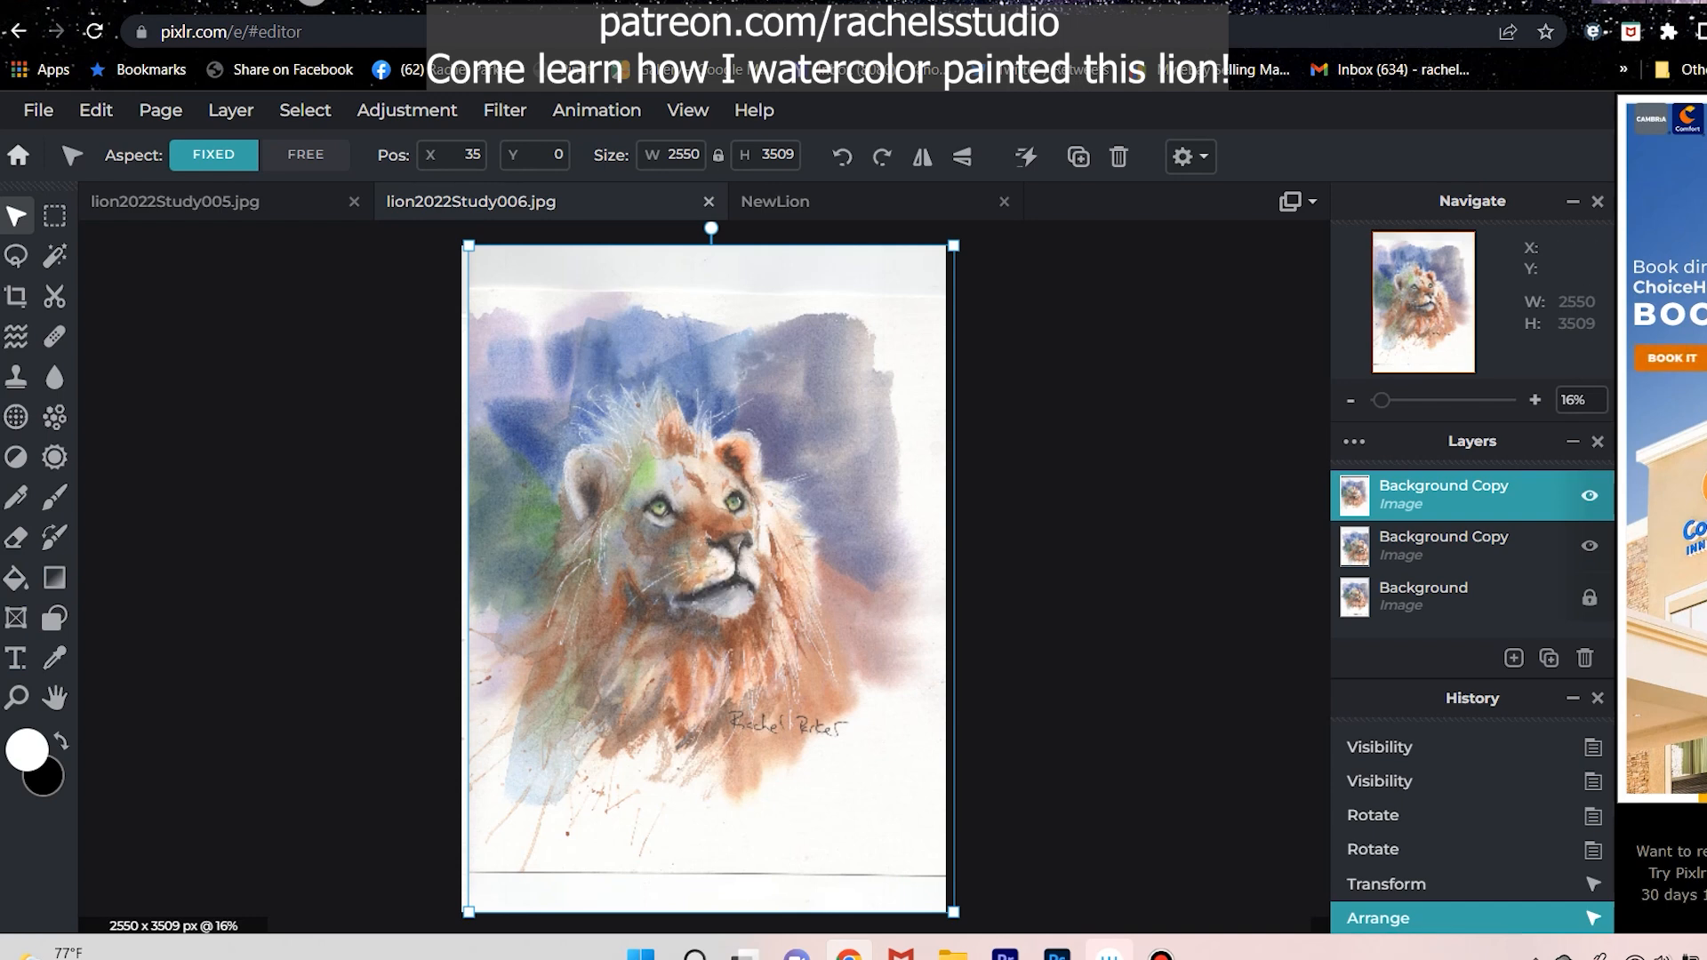
{"action": "left_click", "coordinate": [775, 202]}
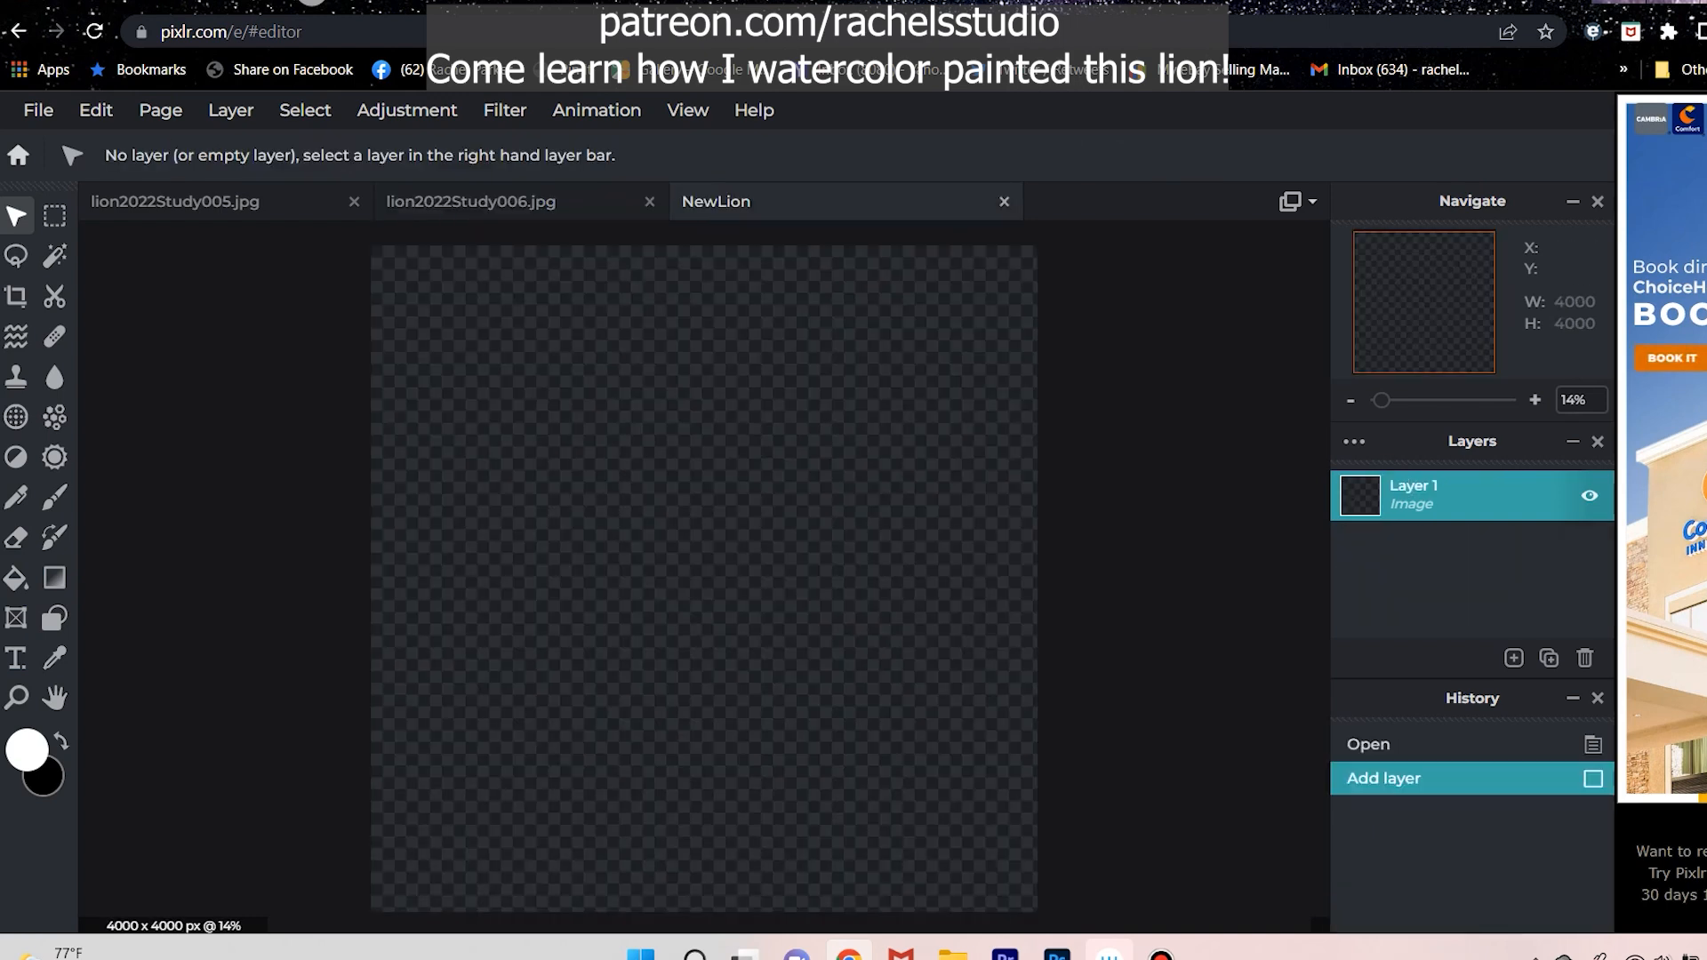
{"action": "key", "text": "ctrl+v"}
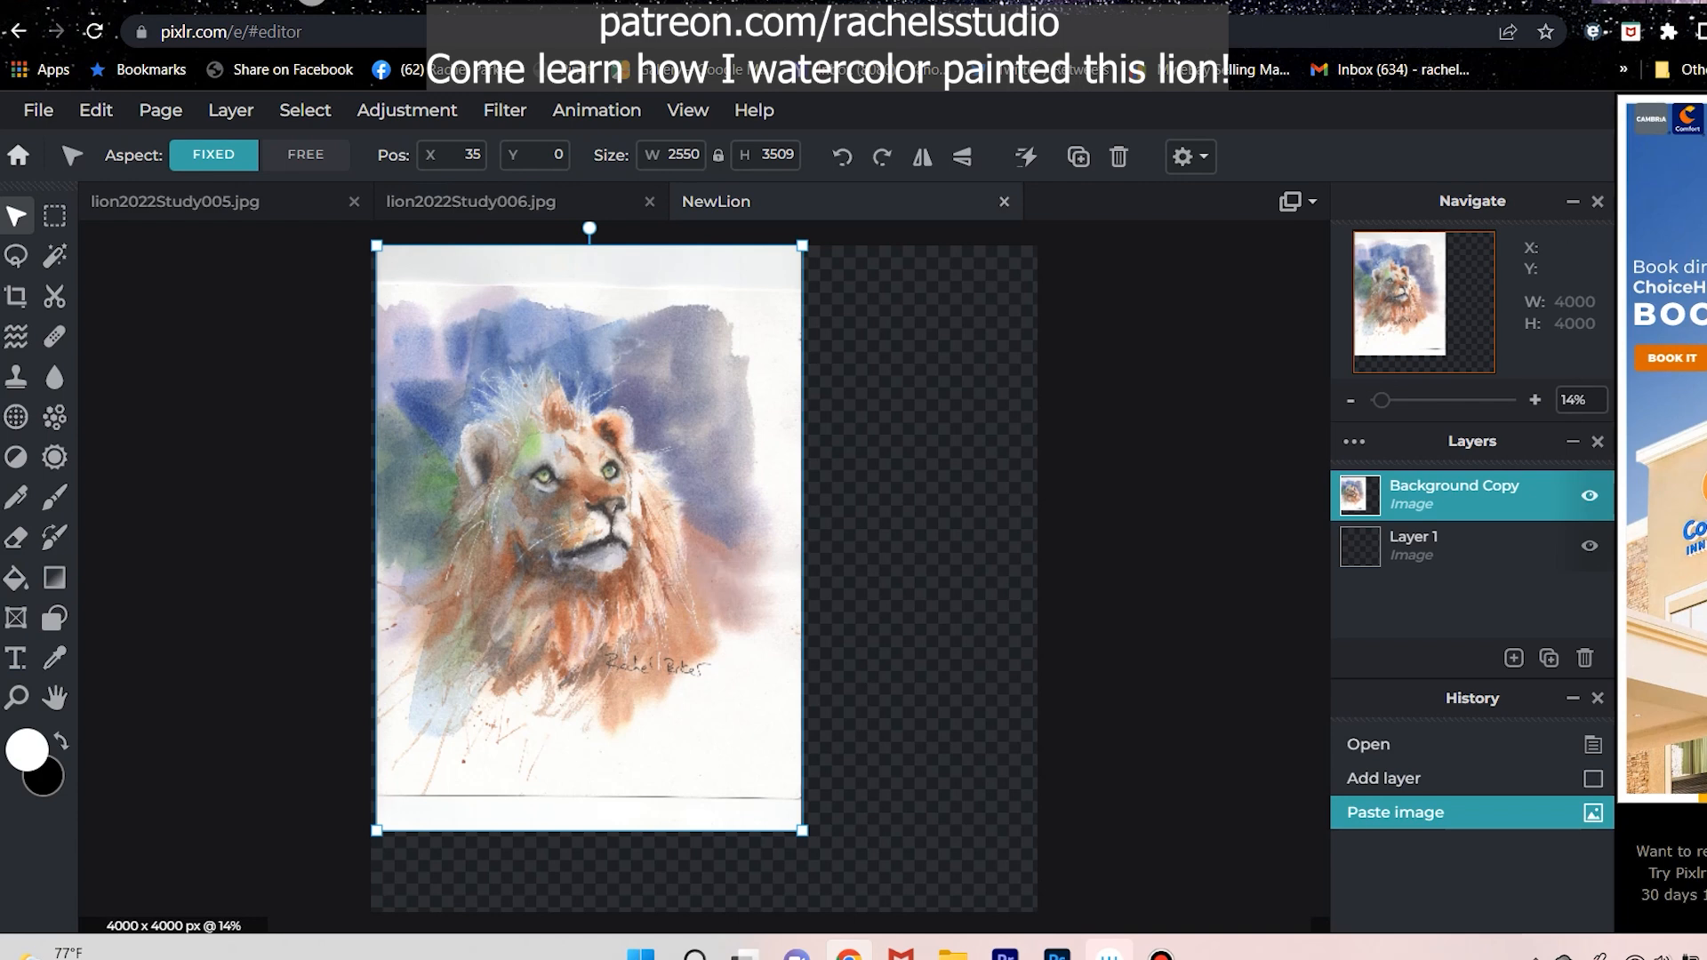
Return to lion2022Study006 for the other lion scan and paste it into NewLion as a second layer above the first.
{"action": "left_click", "coordinate": [471, 202]}
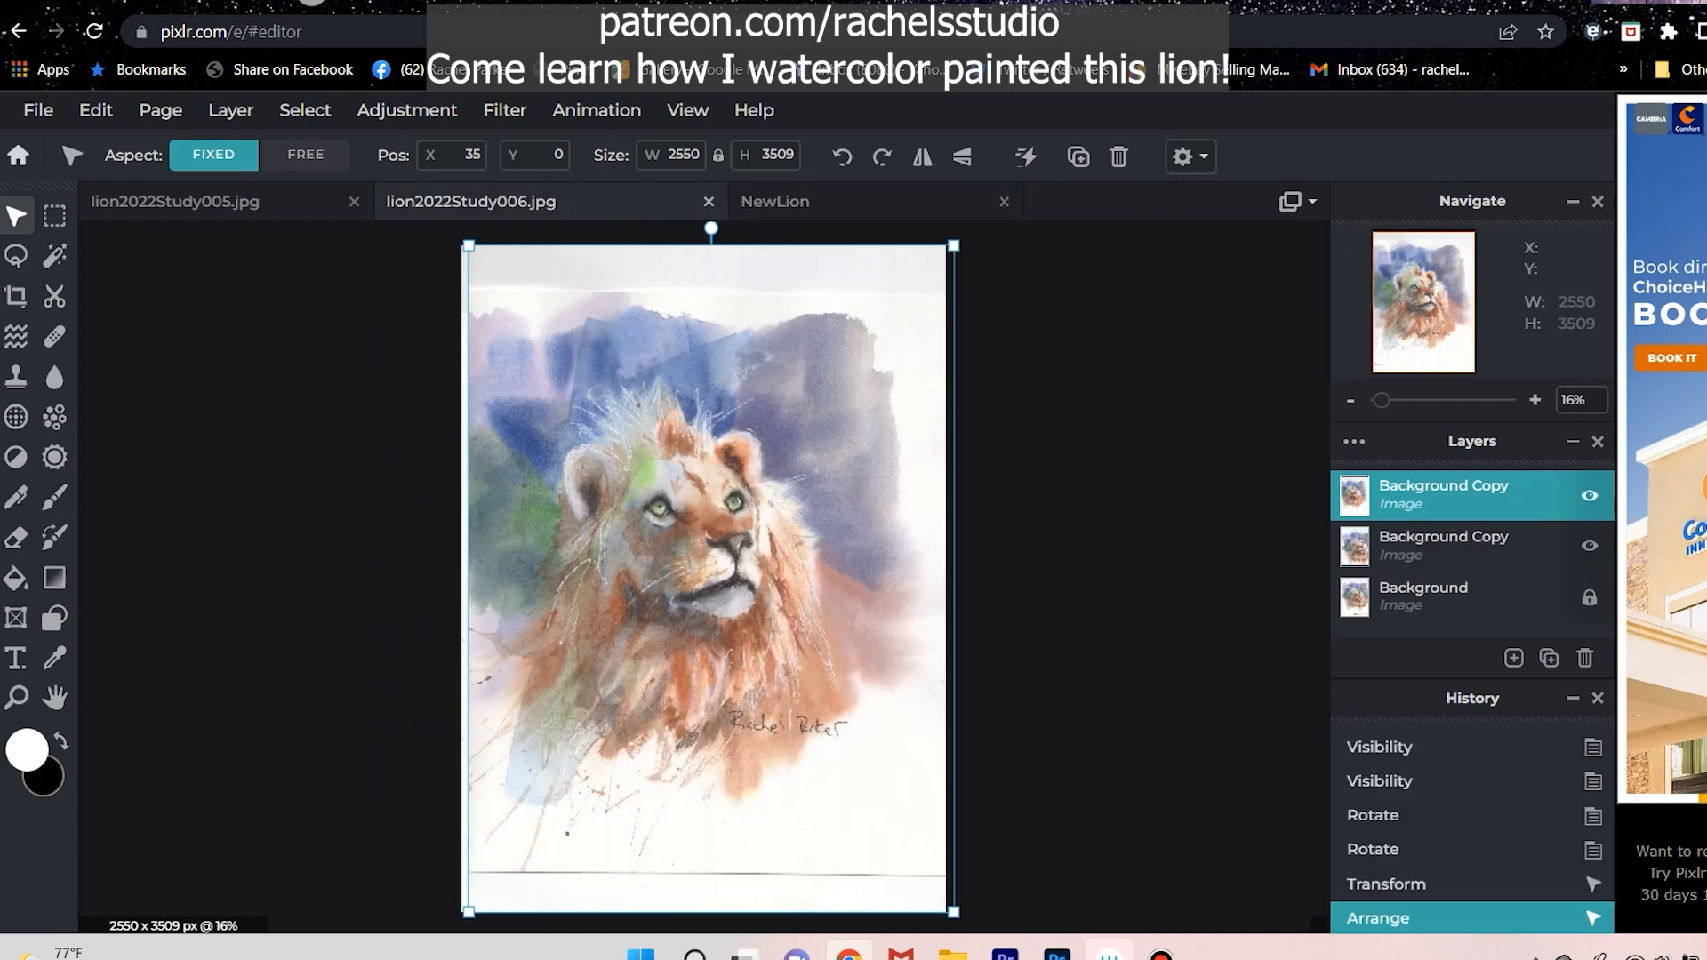
{"action": "left_click", "coordinate": [775, 202]}
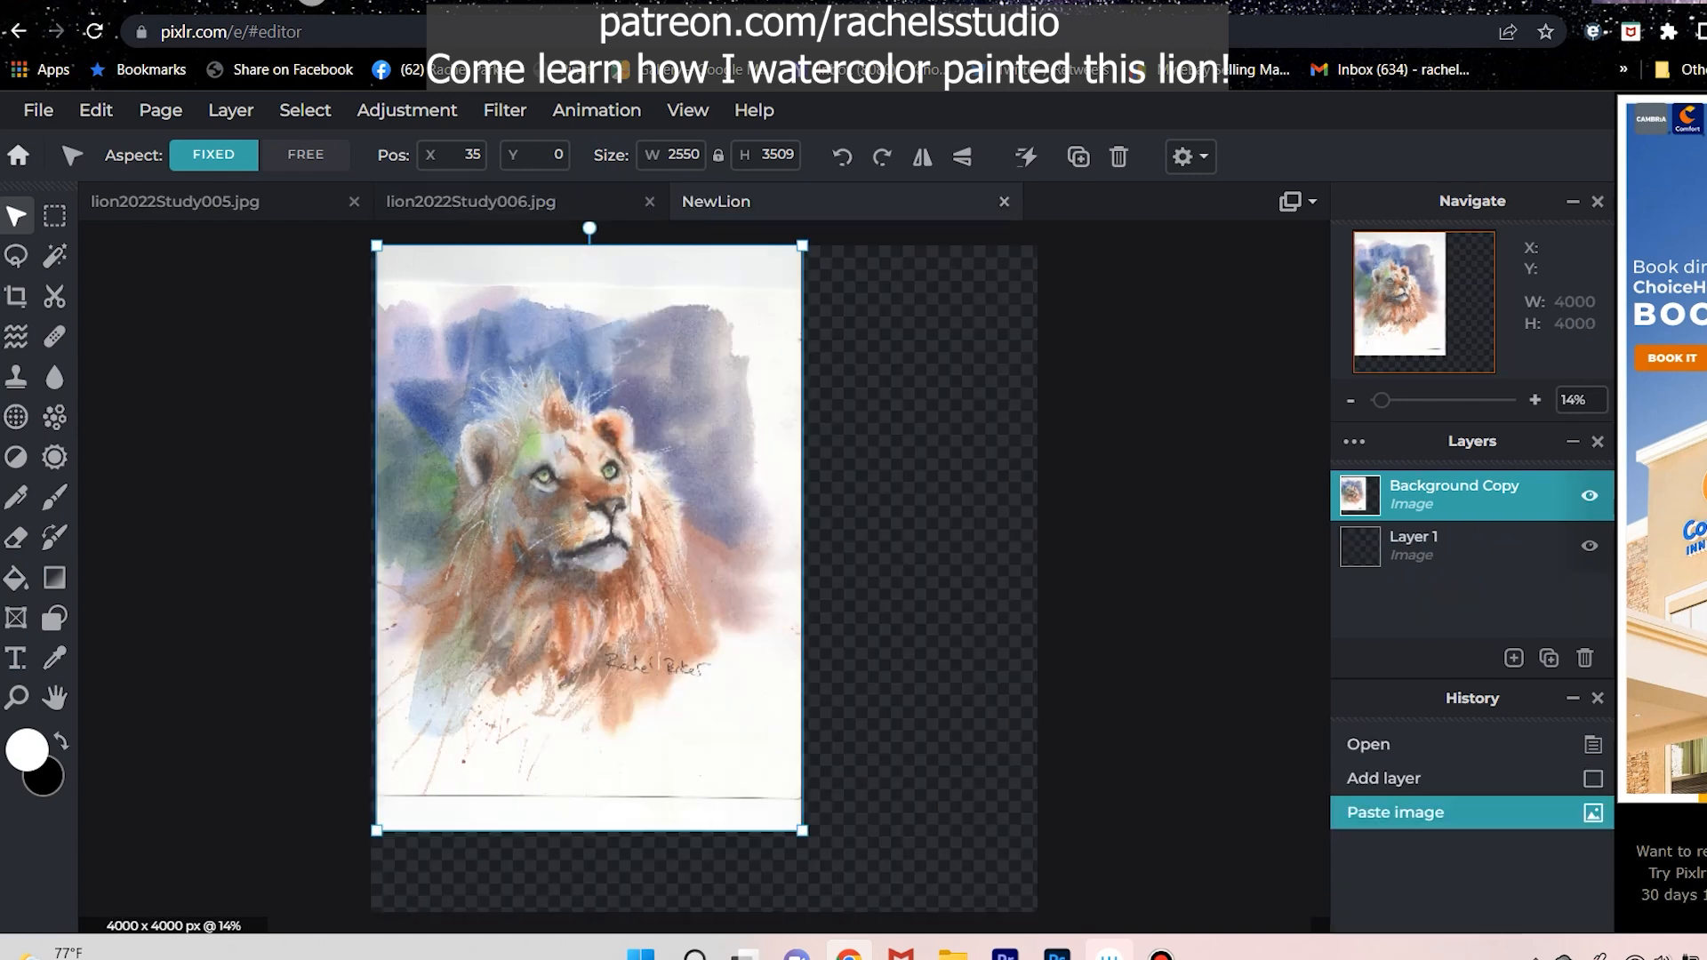
{"action": "left_click", "coordinate": [471, 202]}
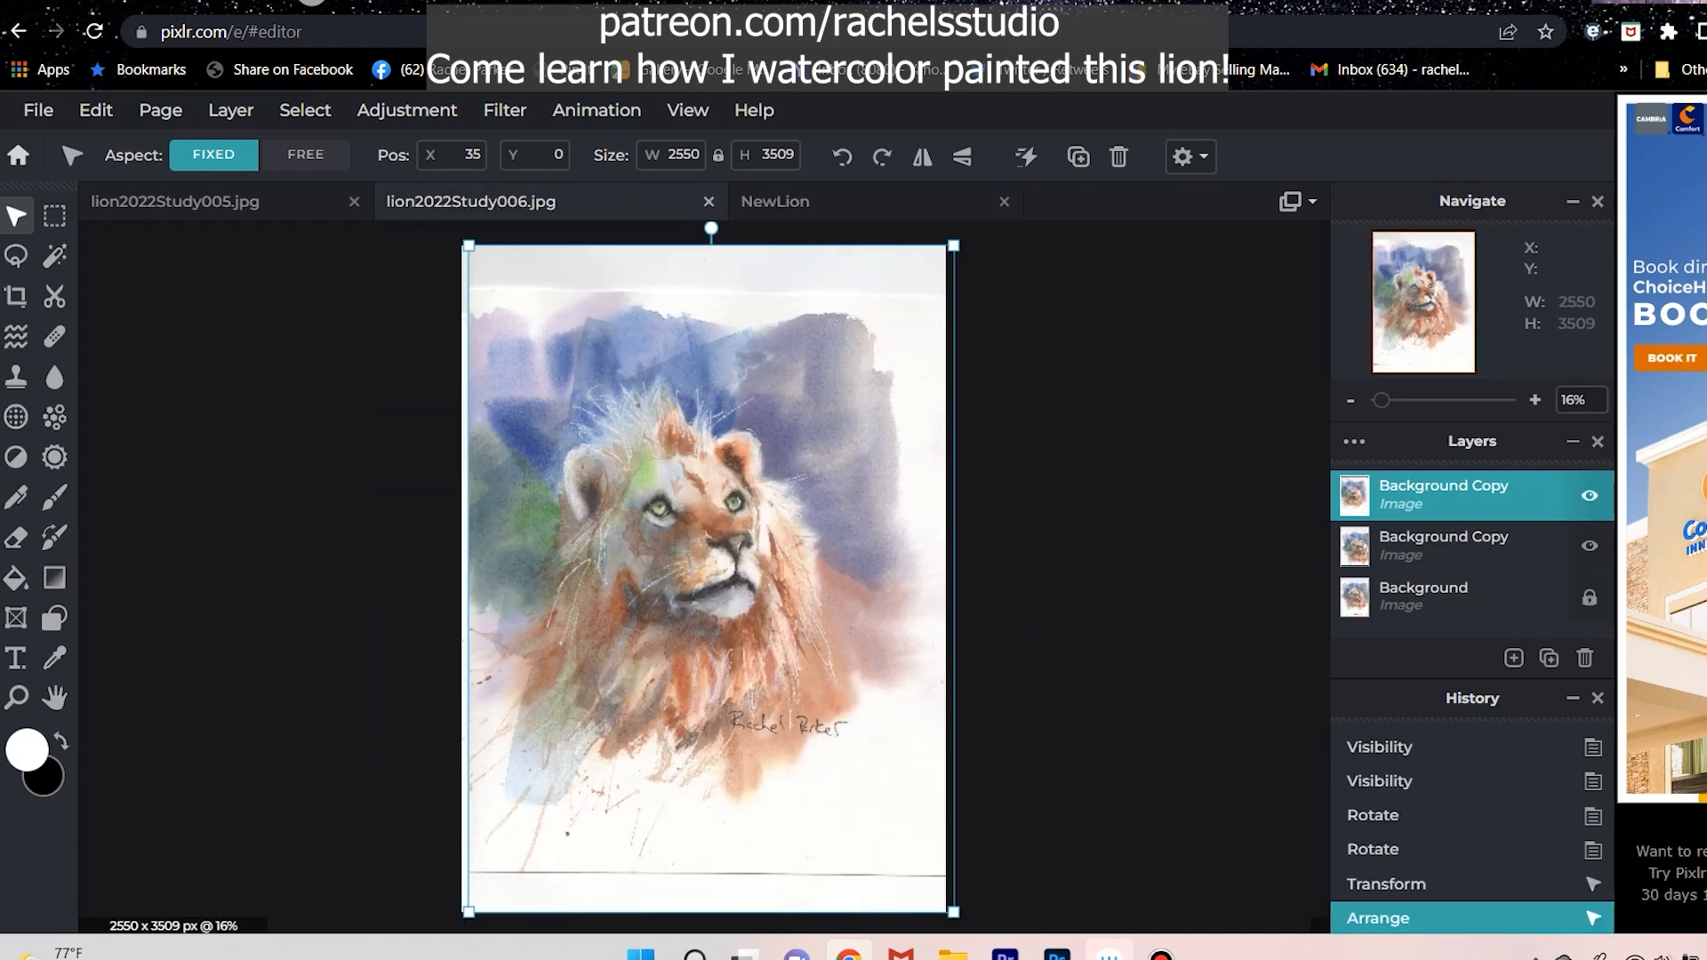
{"action": "left_click", "coordinate": [775, 202]}
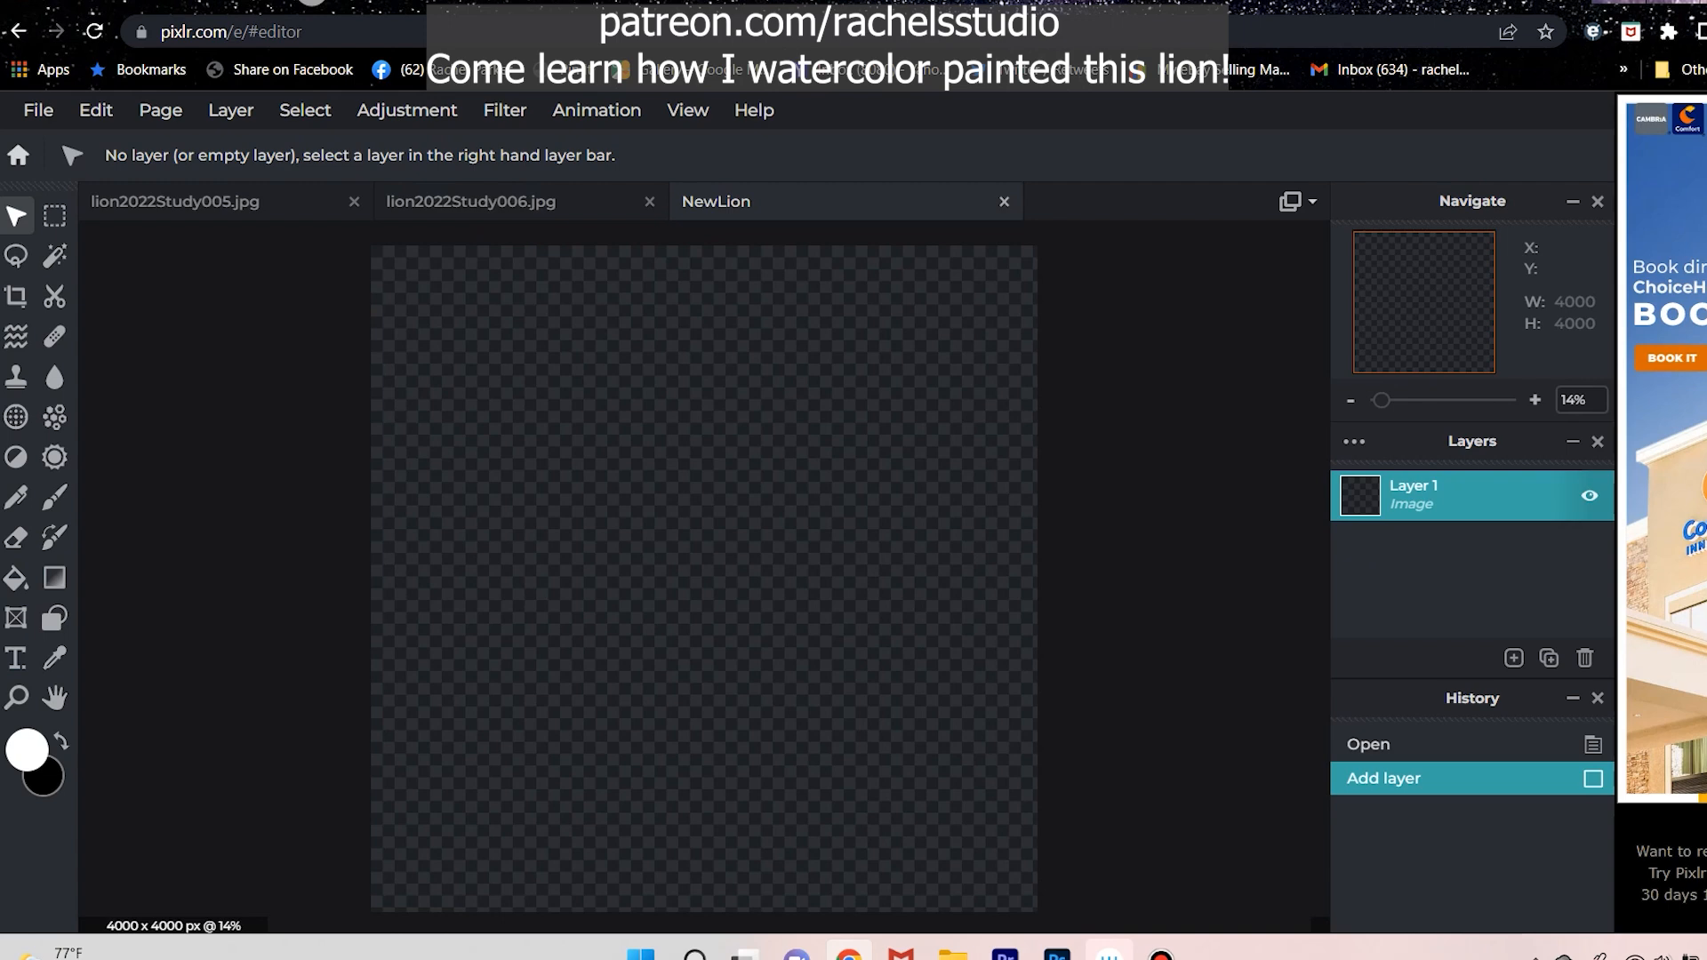
{"action": "key", "text": "ctrl+v"}
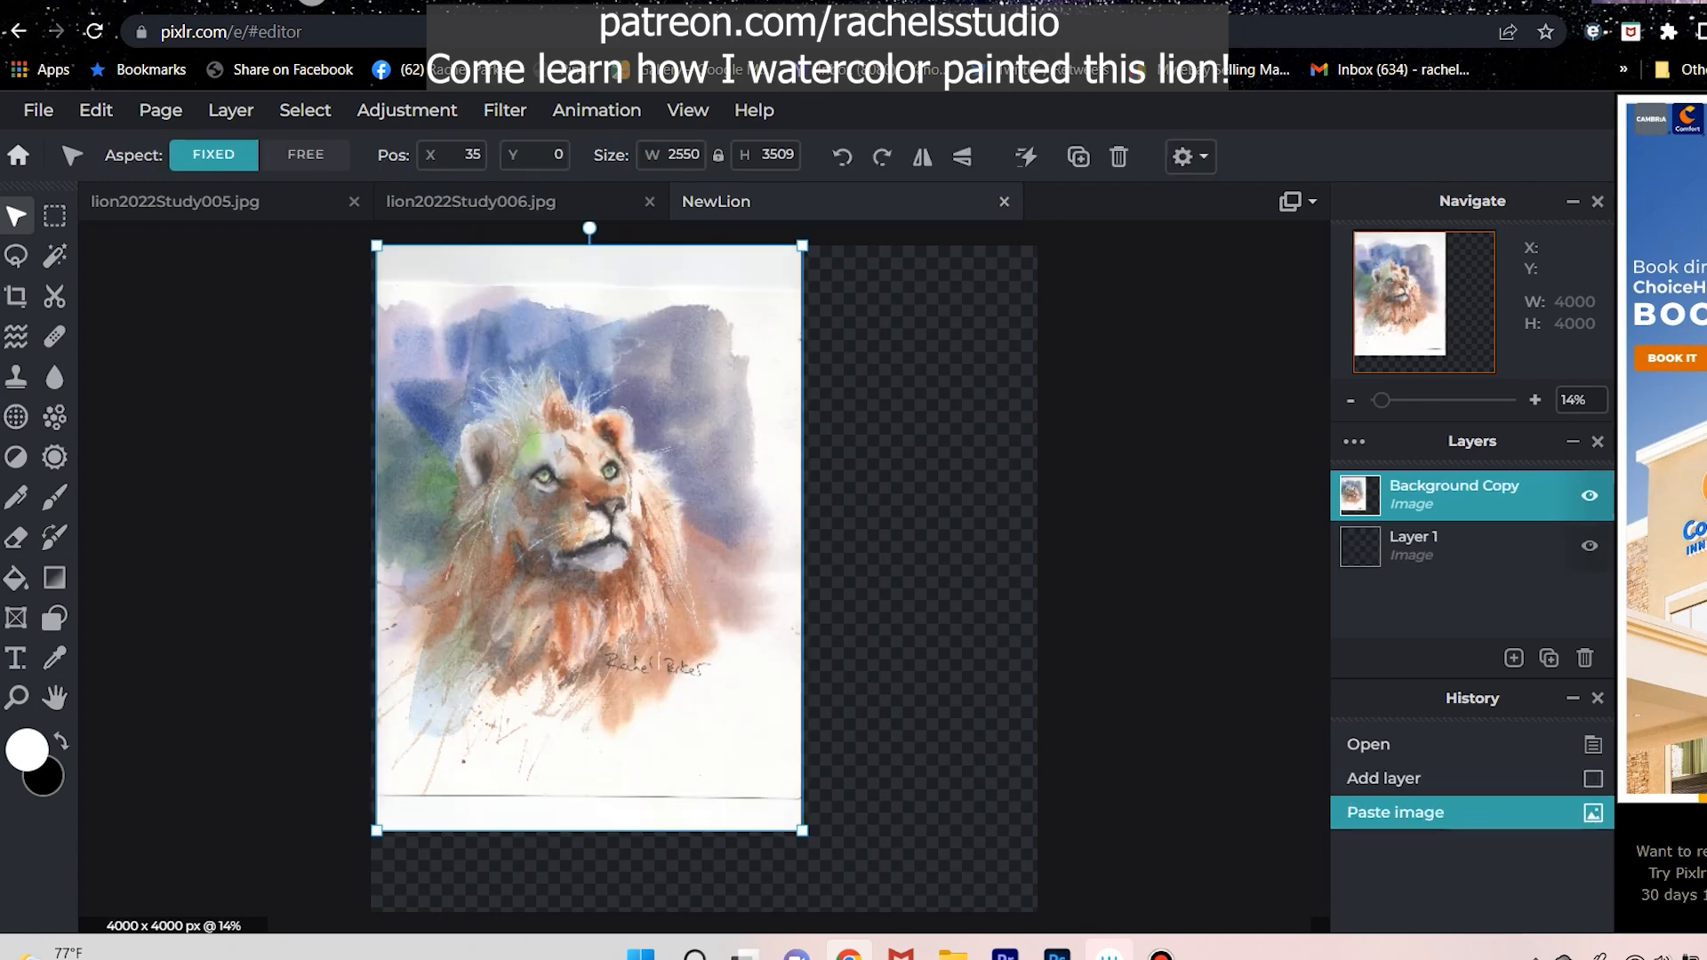
{"action": "key", "text": "ctrl+v"}
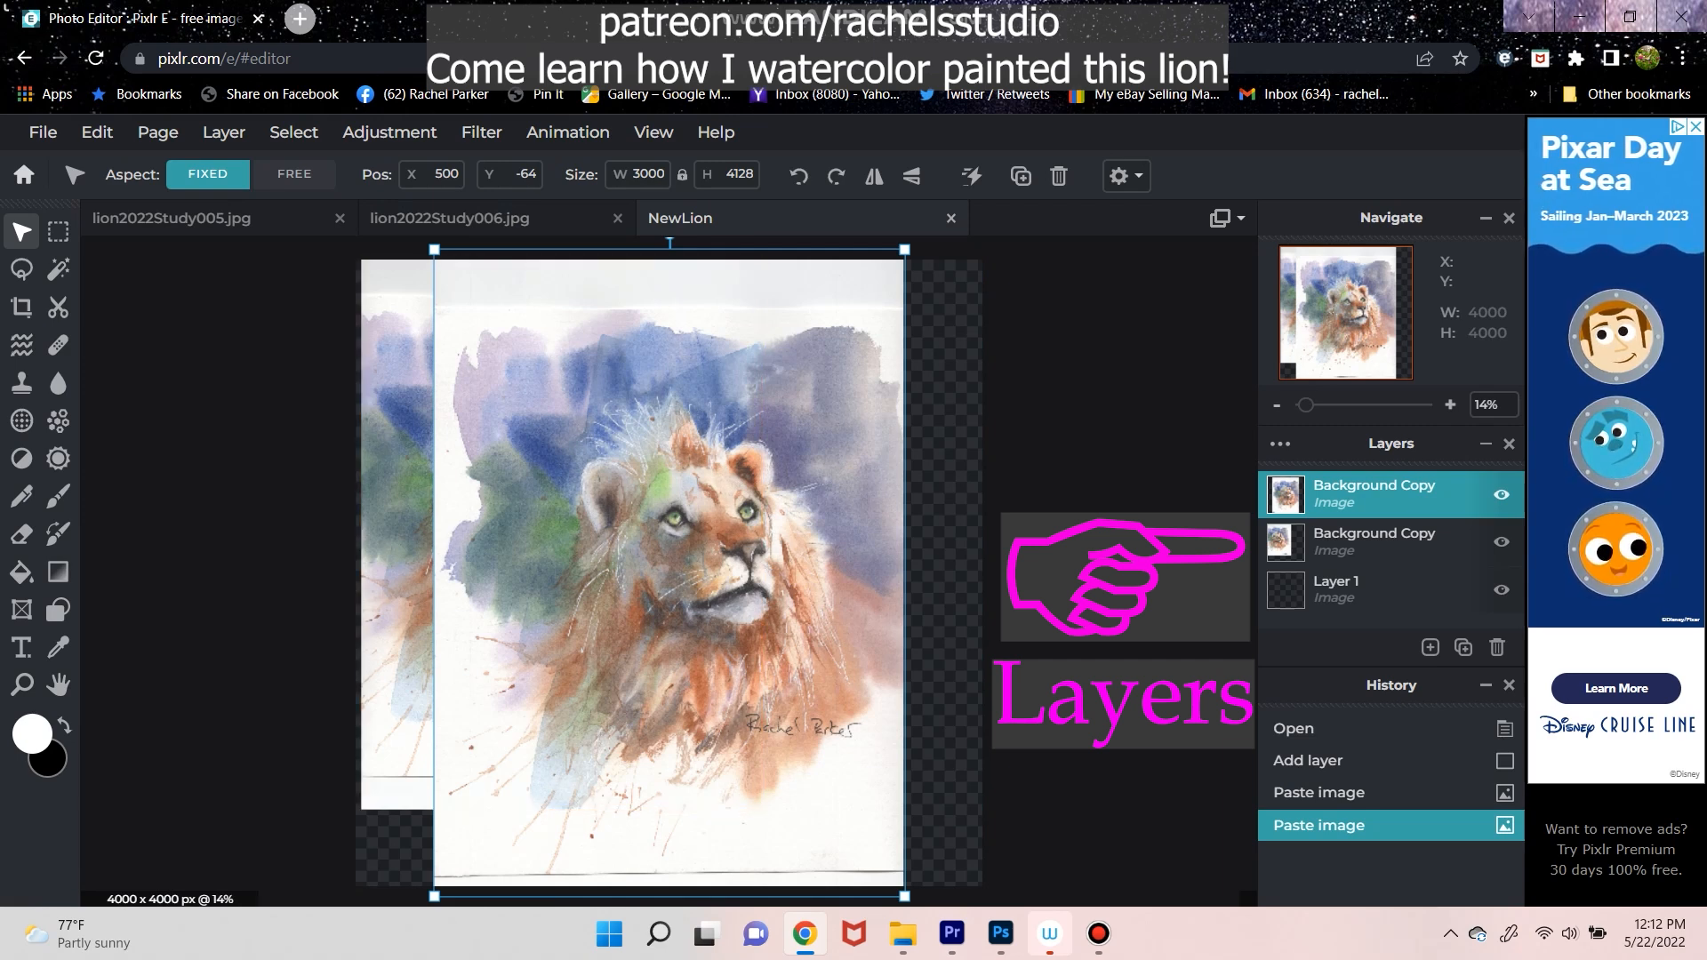
Move the lower Background Copy layer underneath the upper one to X 1079, Y 113, undoing and redoing the move.
{"action": "left_click", "coordinate": [1373, 542]}
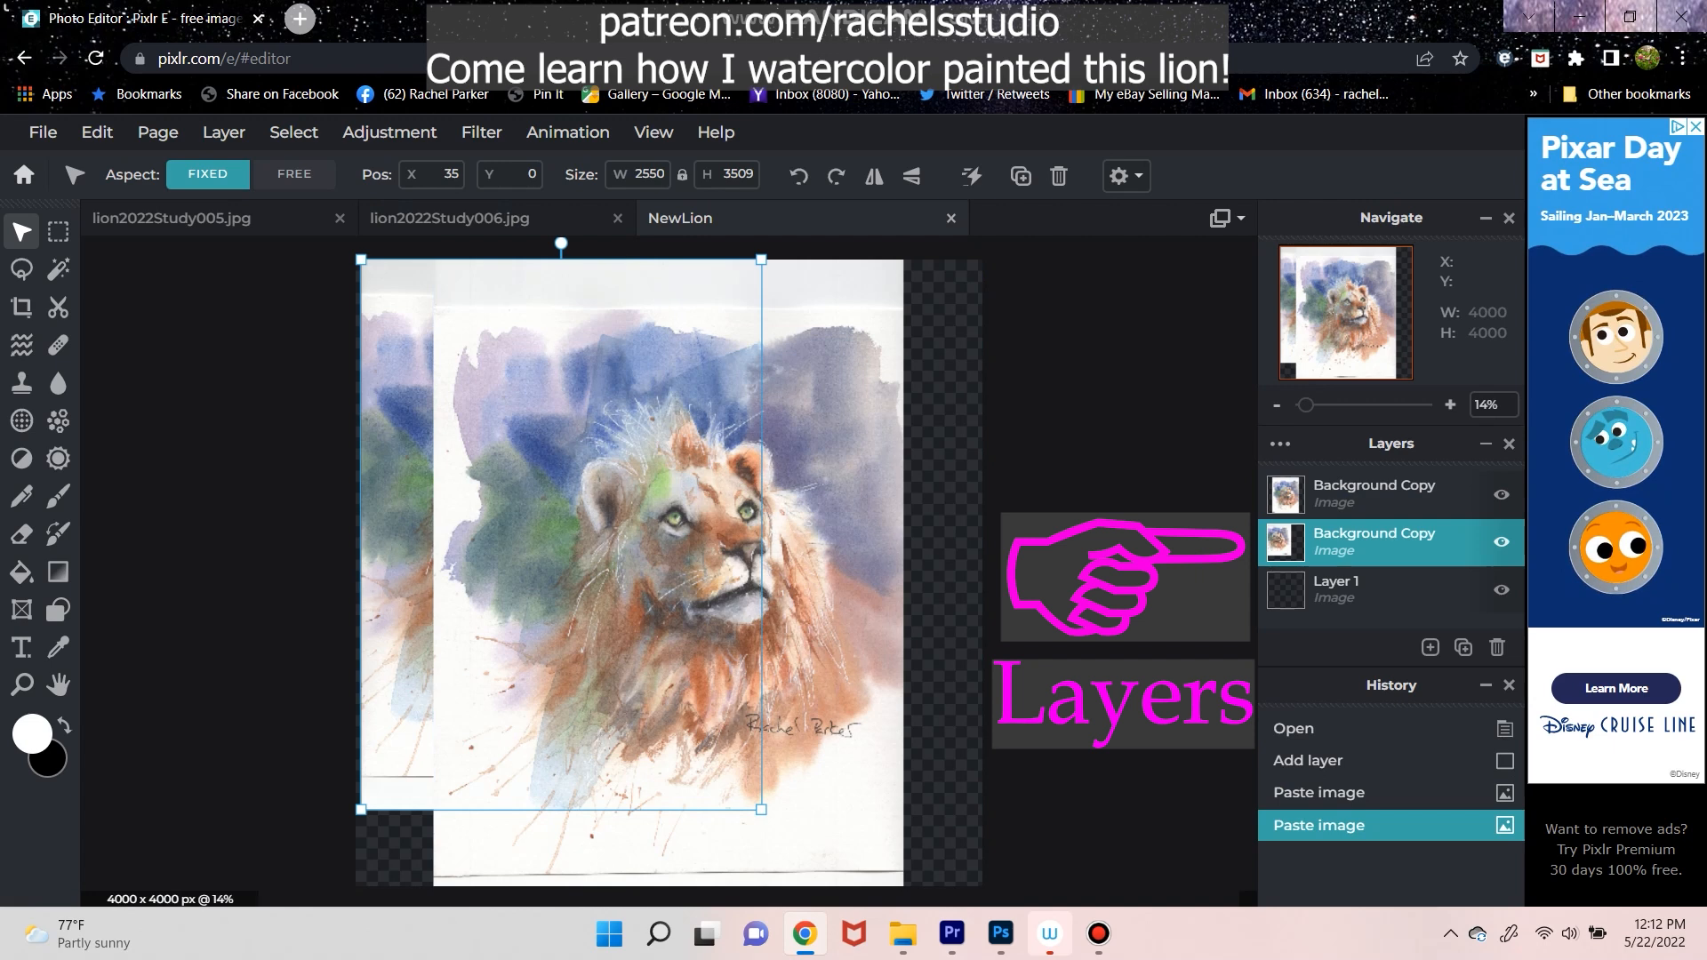
{"action": "left_click_drag", "start_coordinate": [400, 552], "coordinate": [563, 570]}
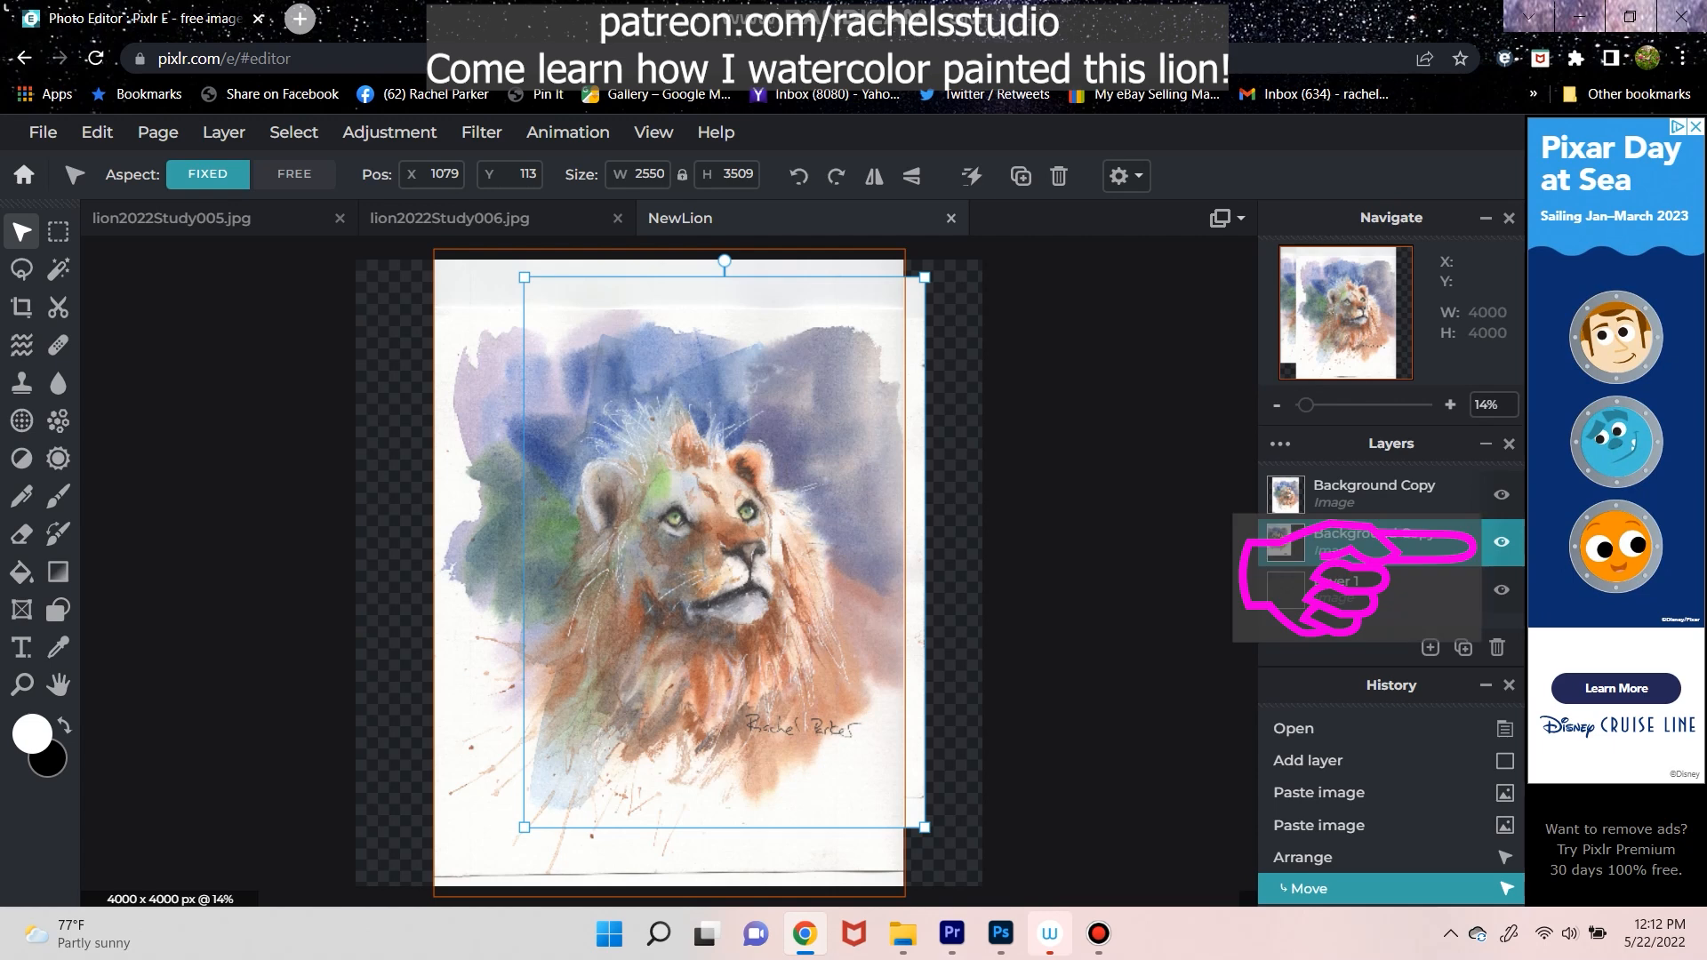
{"action": "key", "text": "ctrl+z"}
{"action": "key", "text": "ctrl+z"}
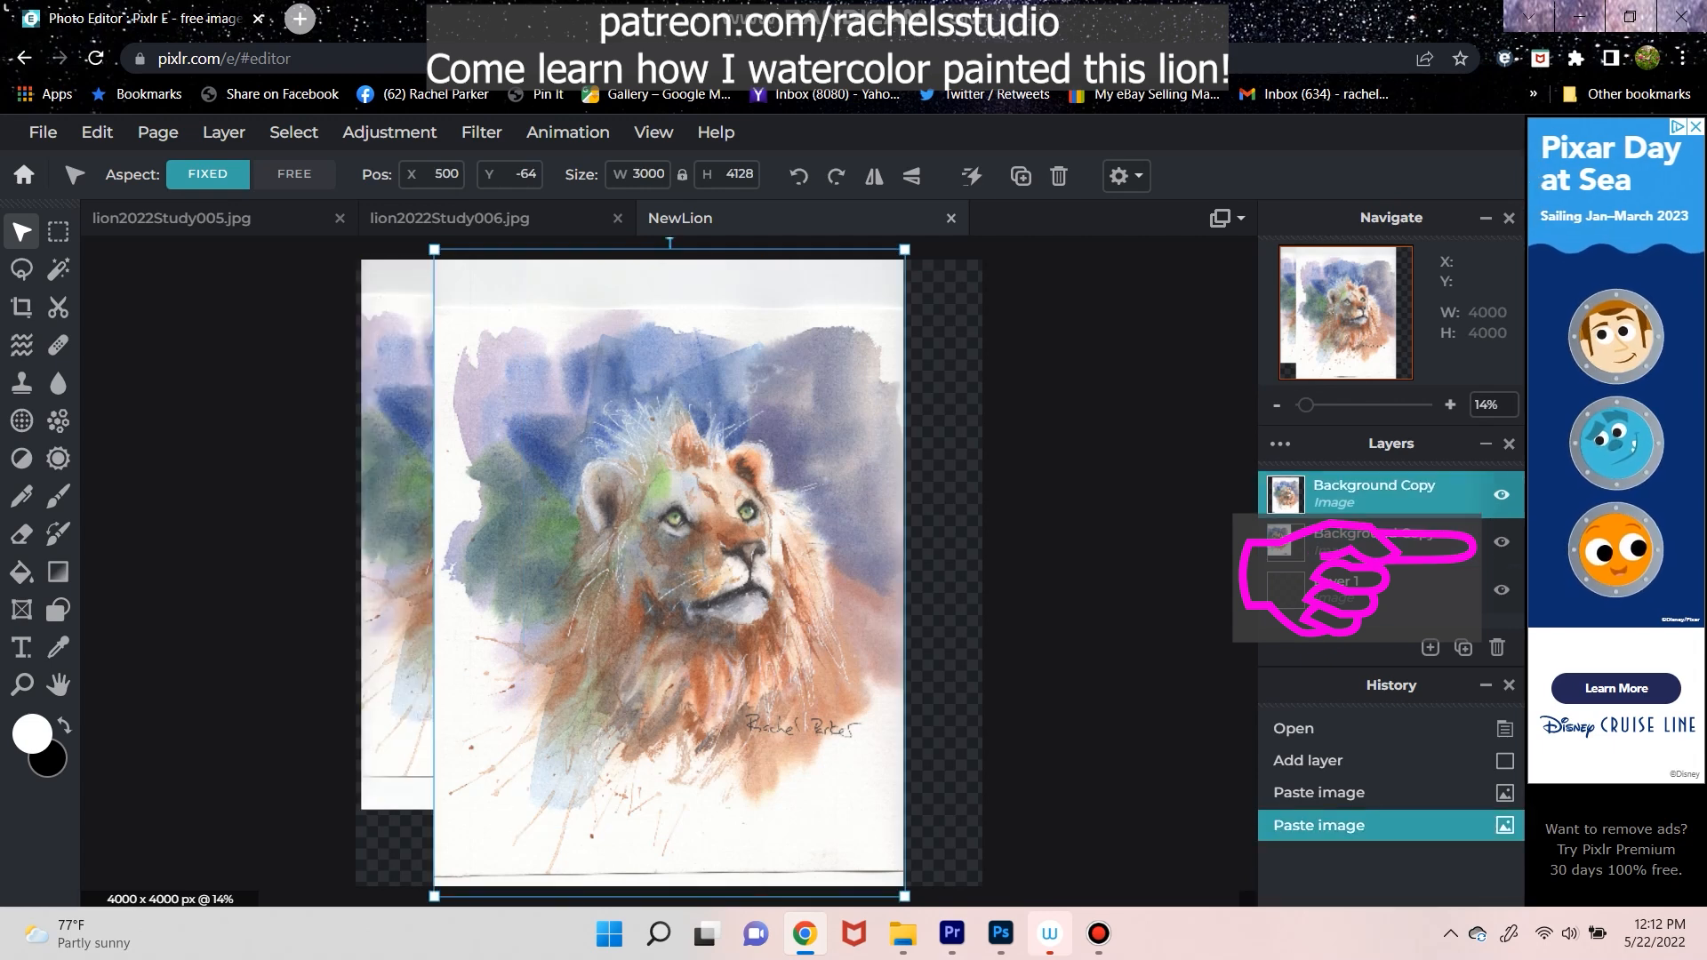
{"action": "key", "text": "ctrl+y"}
{"action": "key", "text": "ctrl+y"}
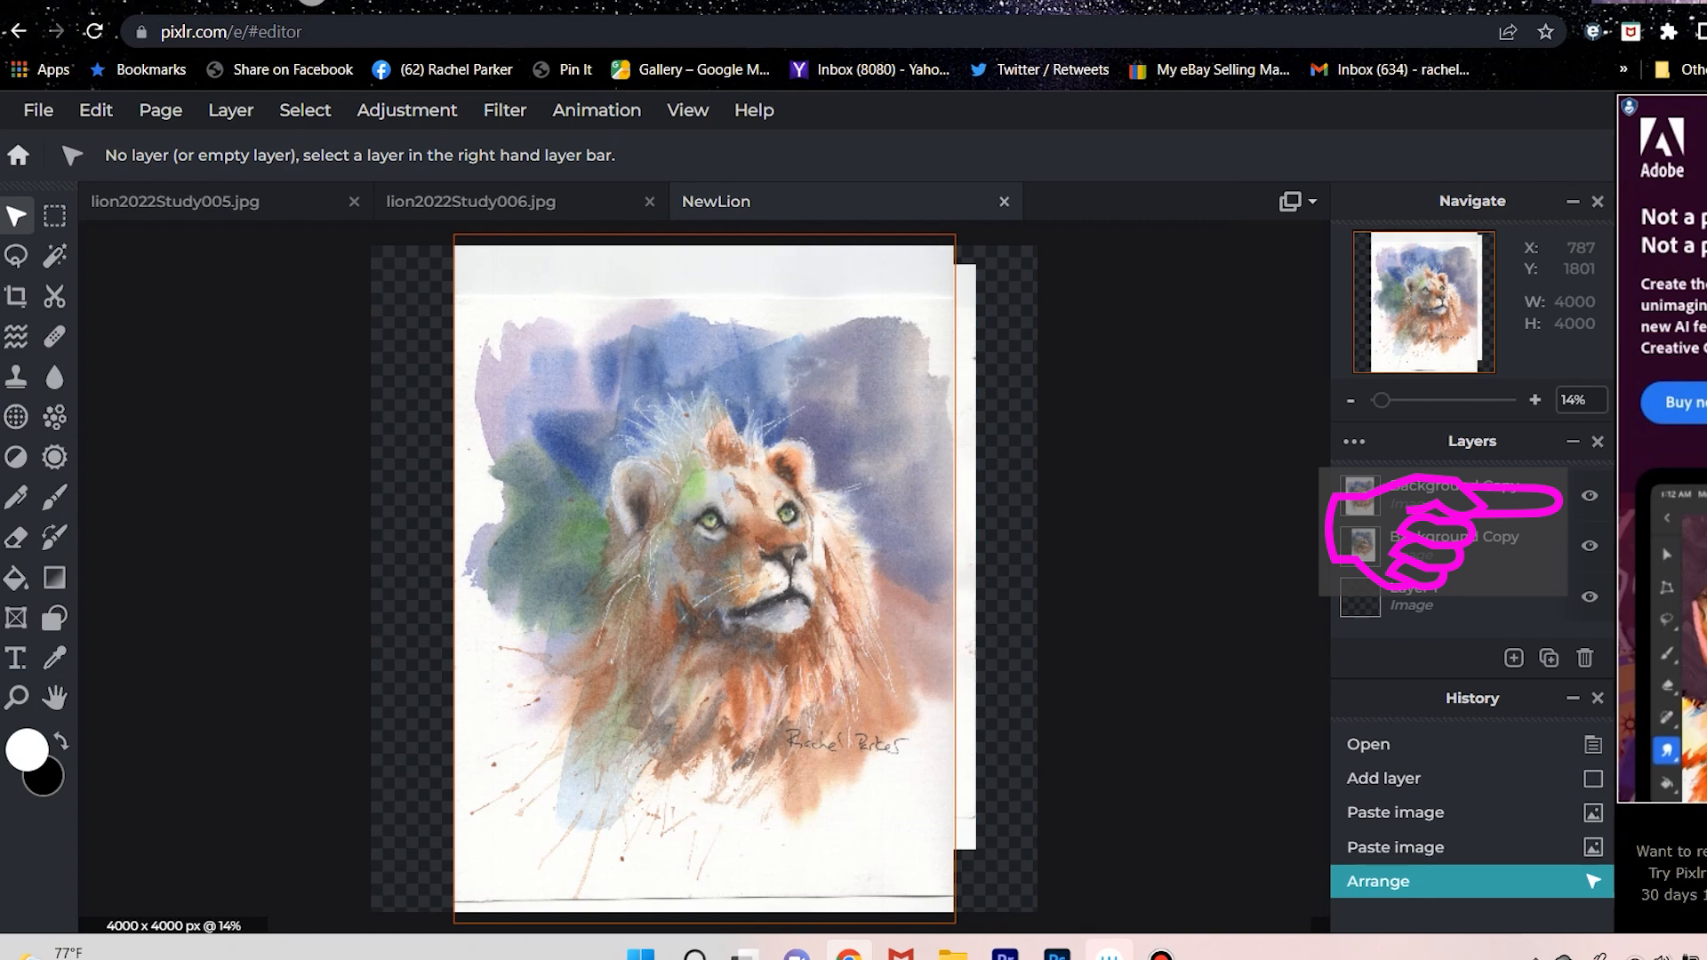
Move the upper lion layer to X 345, Y -64 and toggle its visibility to compare its alignment with the layer beneath.
{"action": "left_click_drag", "start_coordinate": [502, 533], "coordinate": [679, 547]}
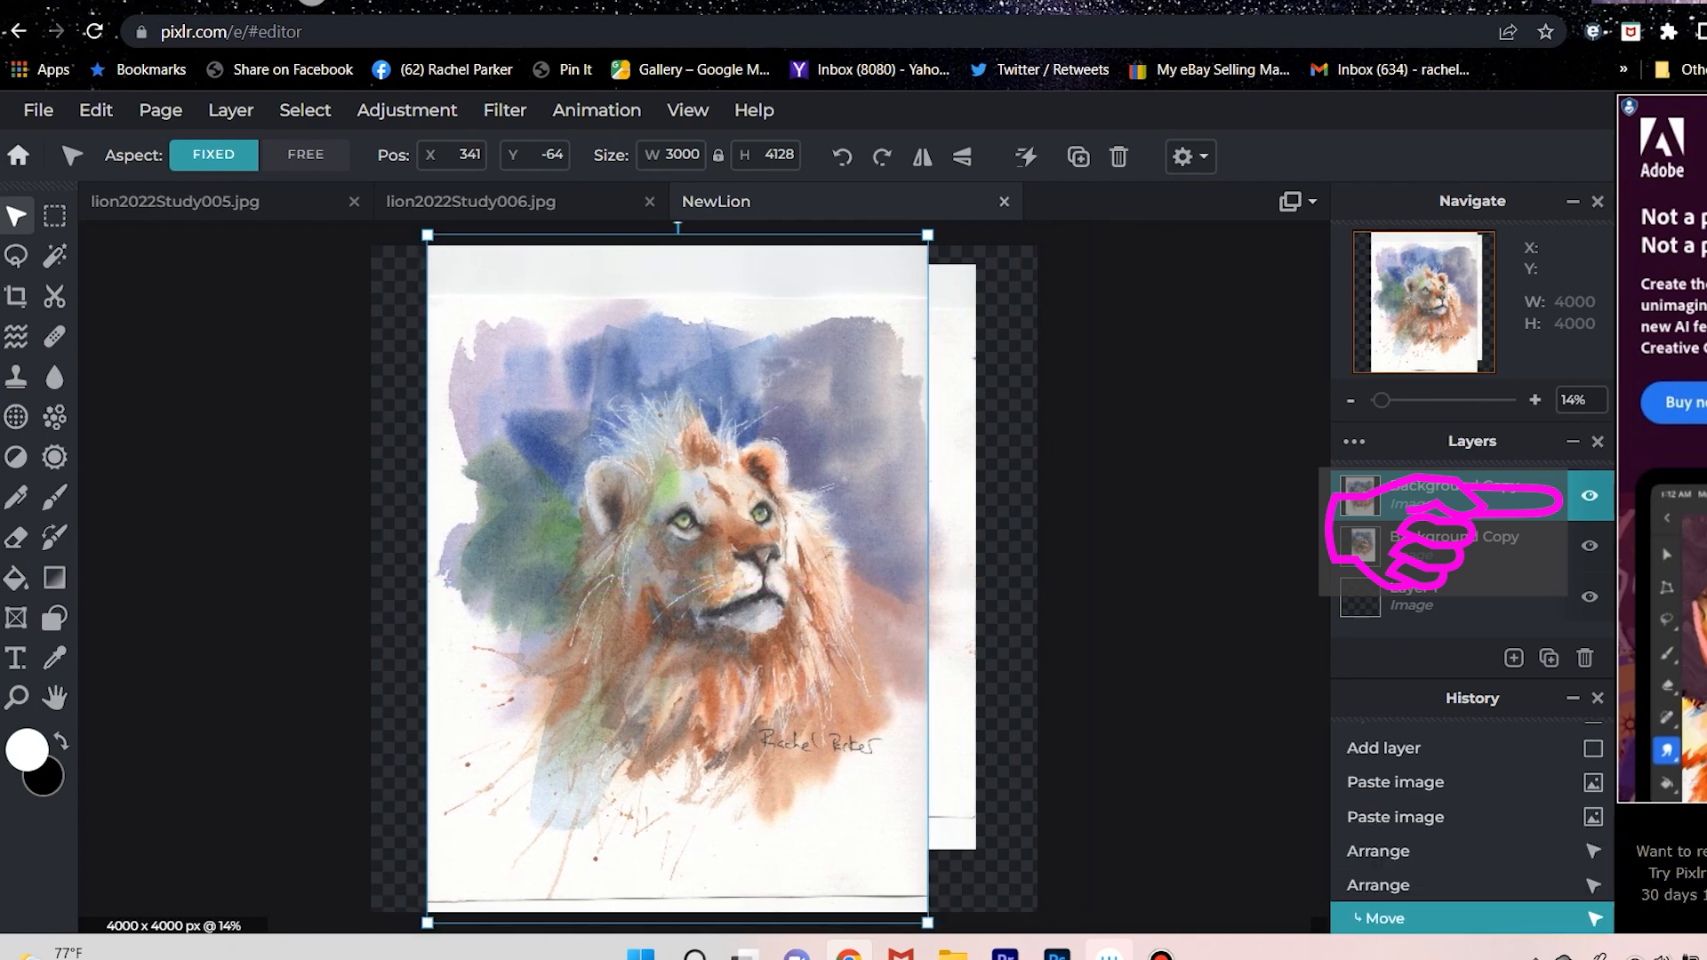
{"action": "key", "text": "Right"}
{"action": "key", "text": "Right"}
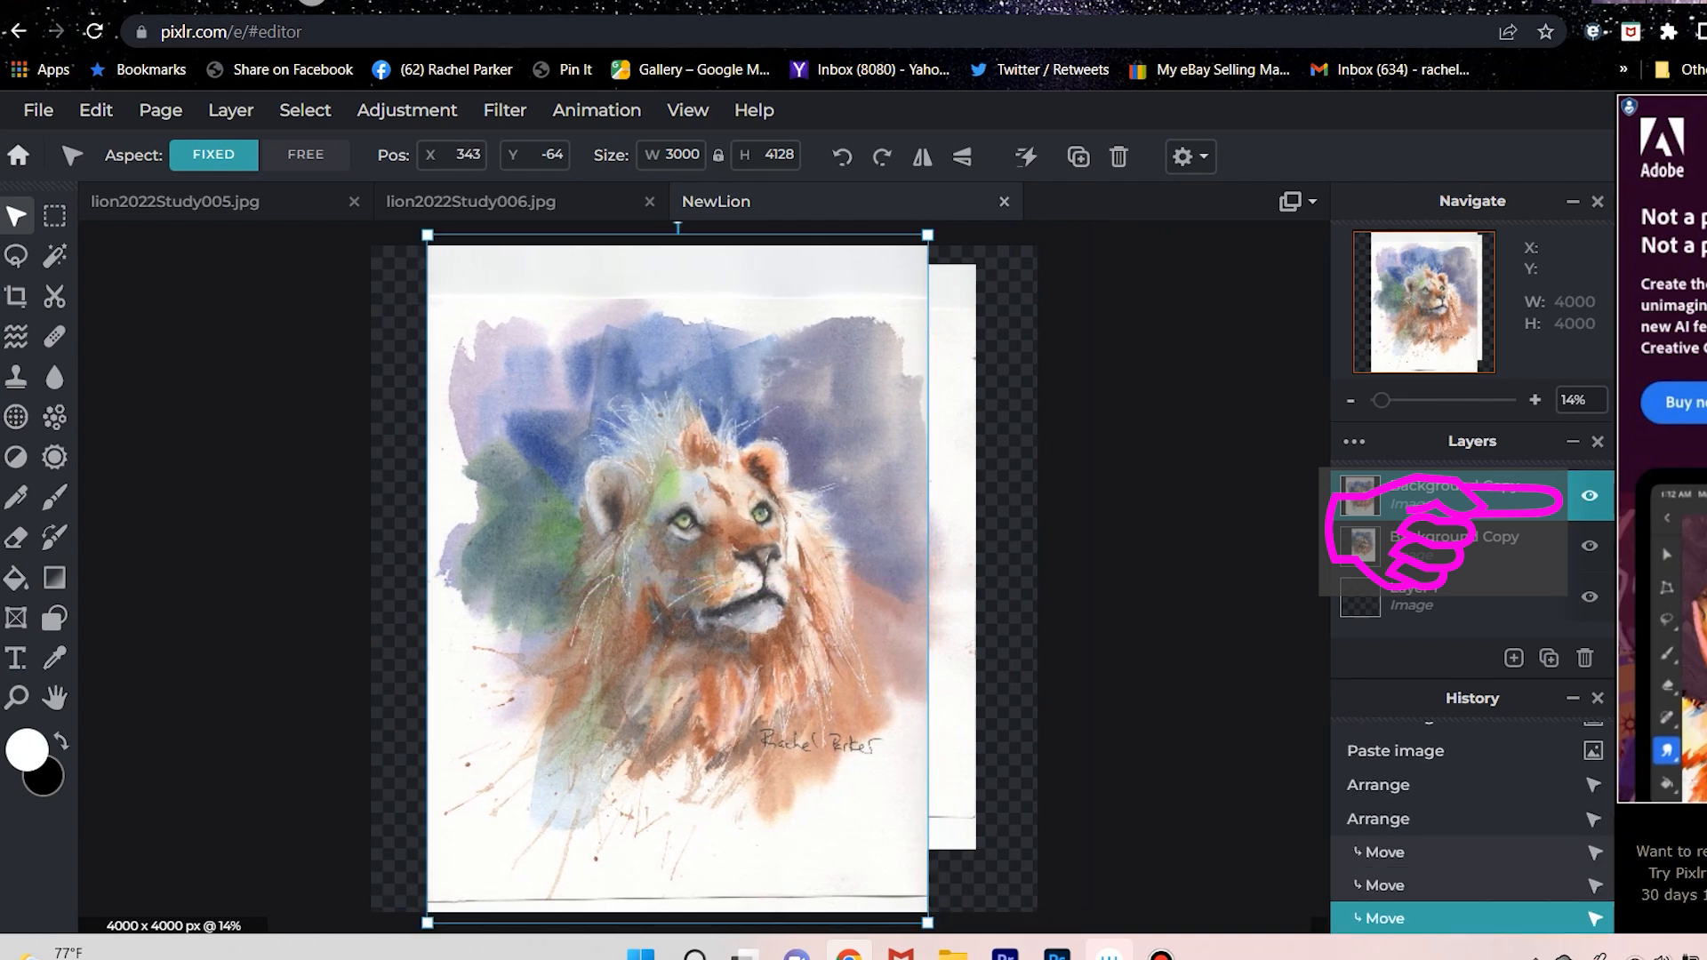
{"action": "key", "text": "Right"}
{"action": "key", "text": "Right"}
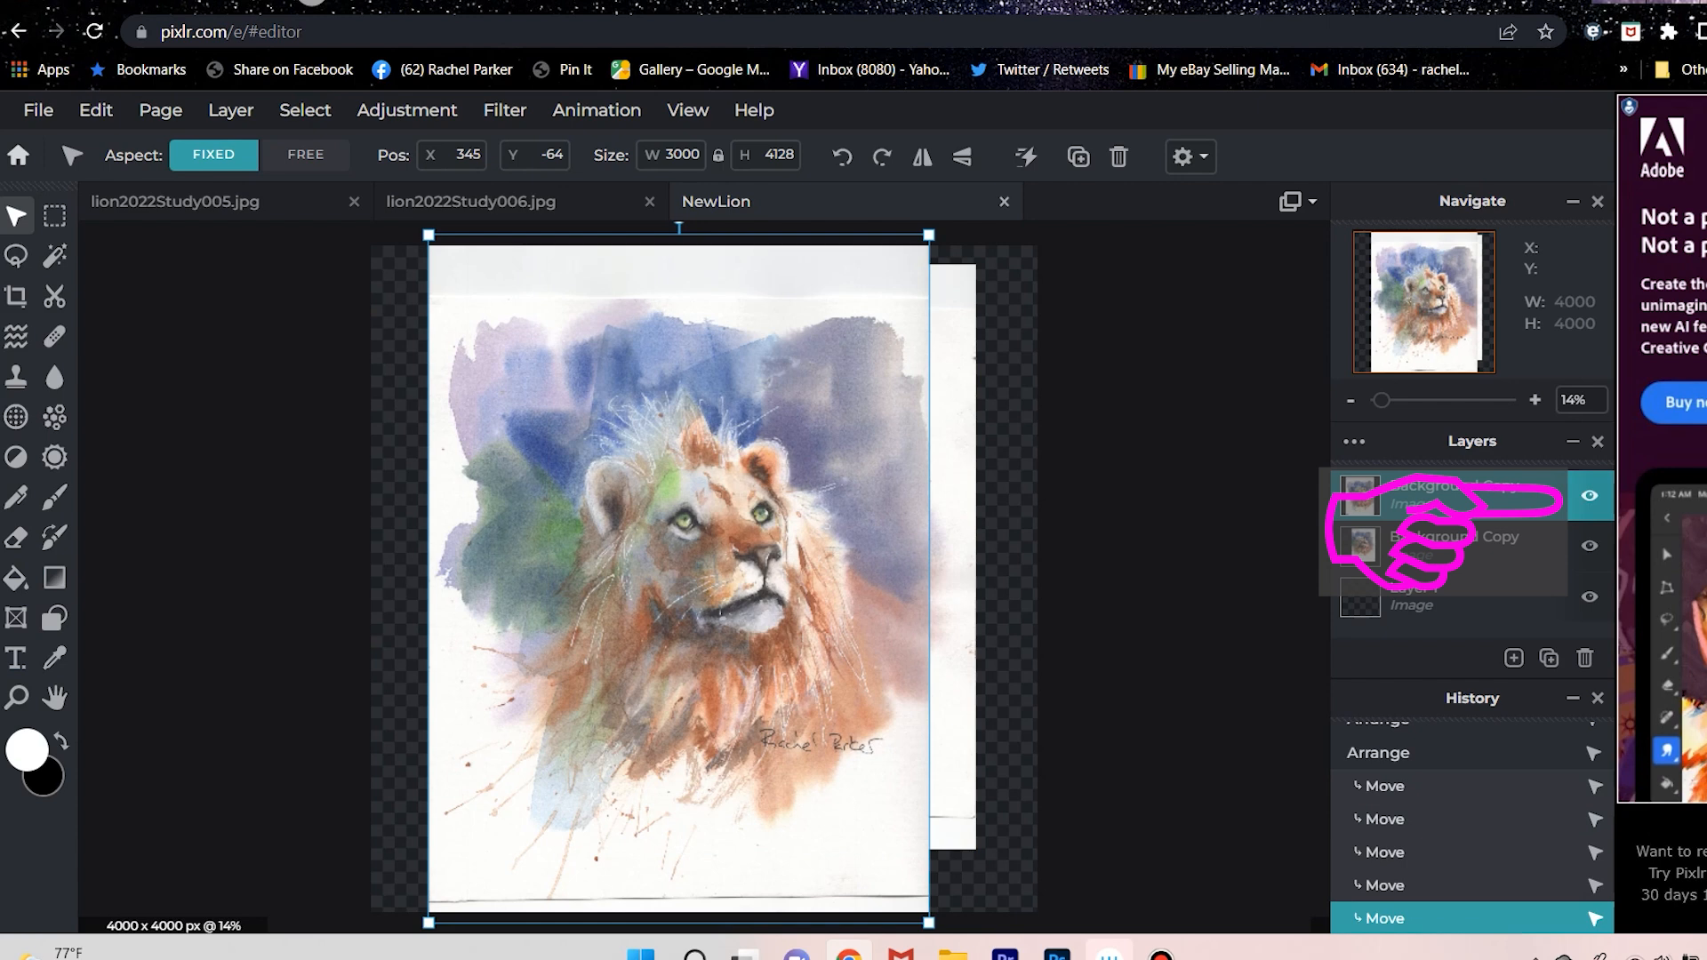
{"action": "left_click", "coordinate": [1589, 495]}
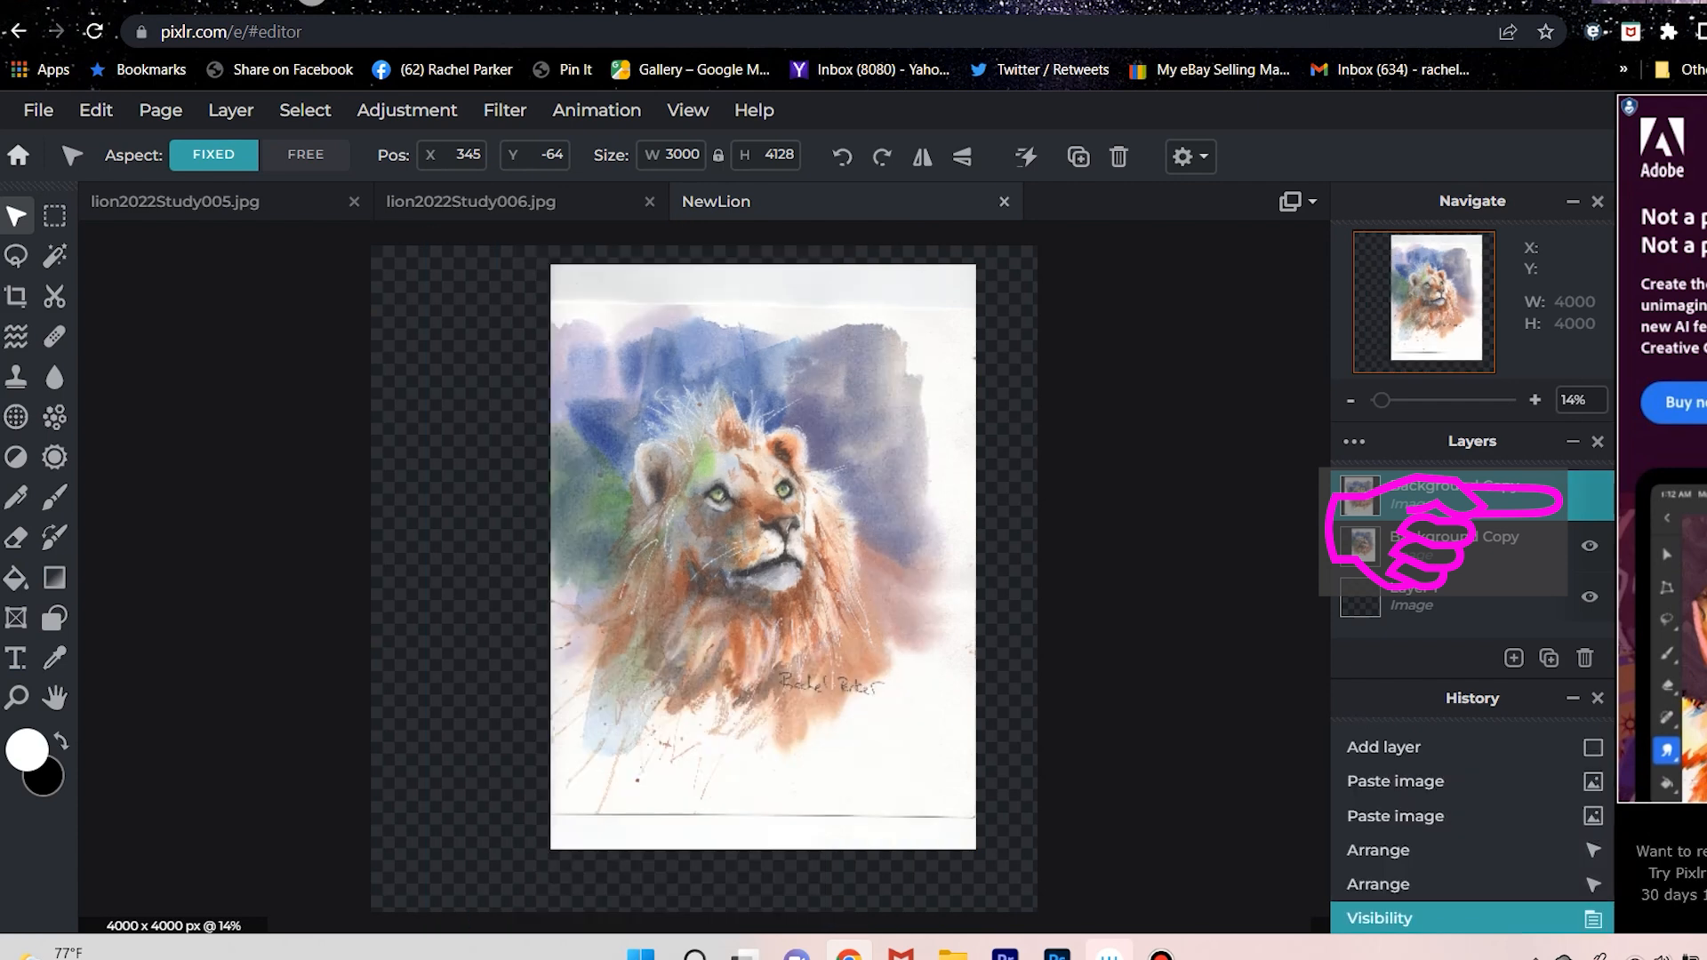
{"action": "left_click", "coordinate": [1589, 495]}
{"action": "left_click", "coordinate": [1589, 495]}
{"action": "left_click", "coordinate": [1589, 495]}
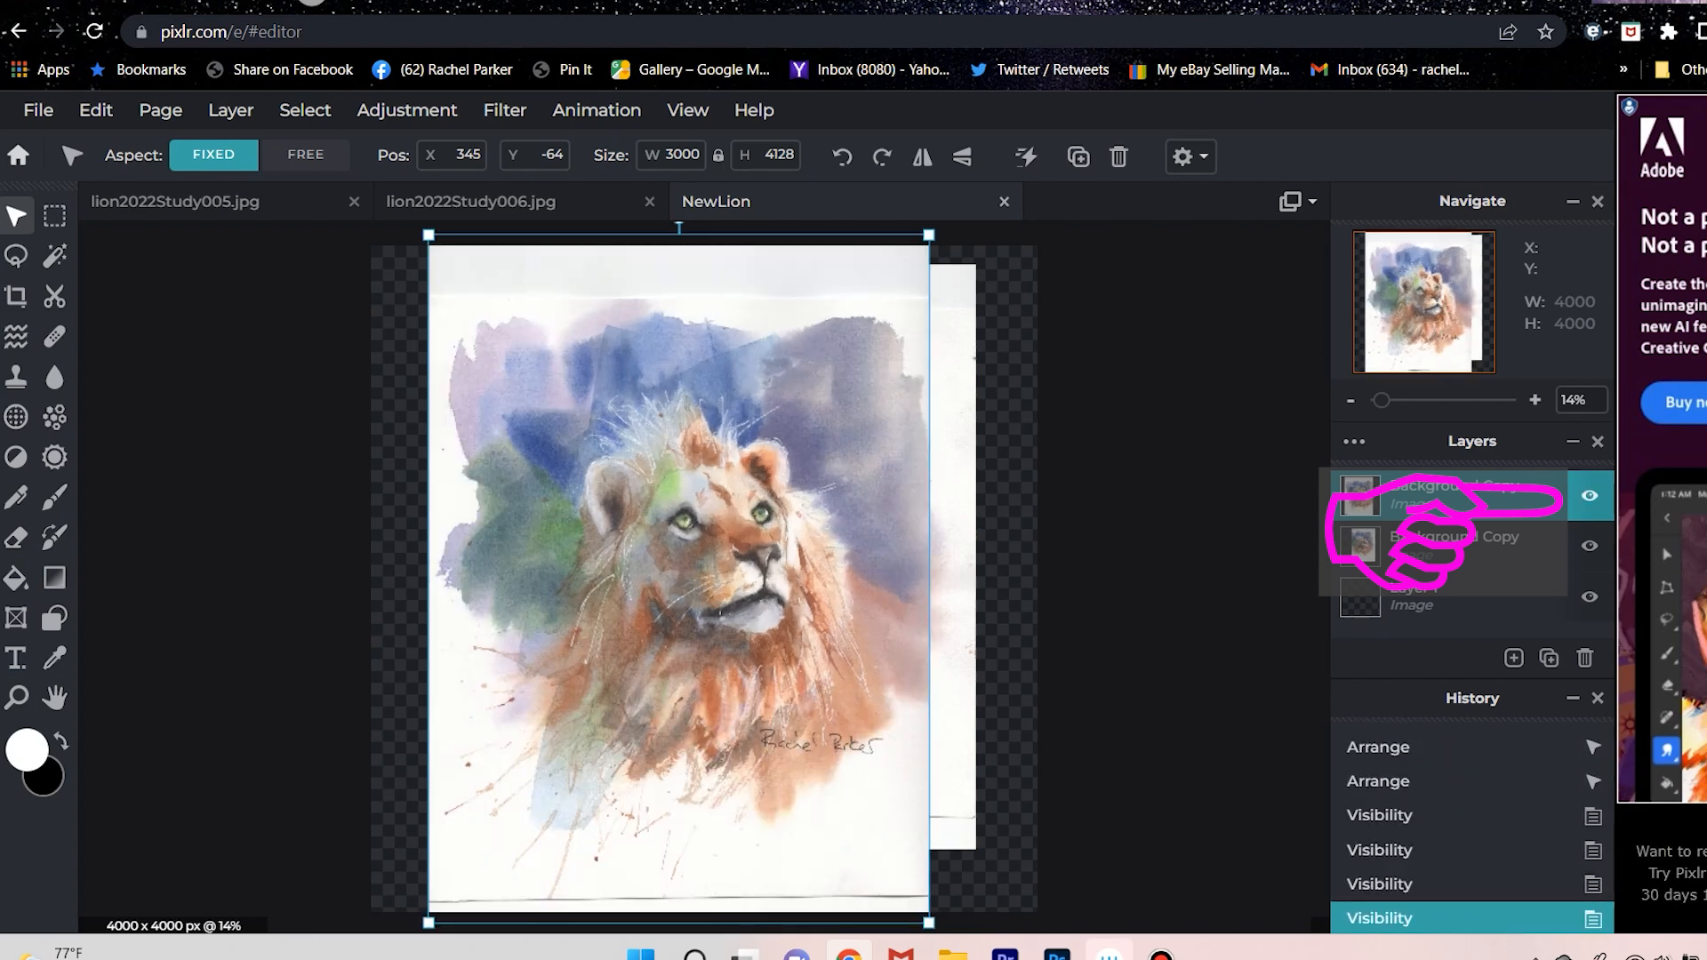
{"action": "left_click", "coordinate": [1589, 495]}
{"action": "left_click", "coordinate": [1589, 495]}
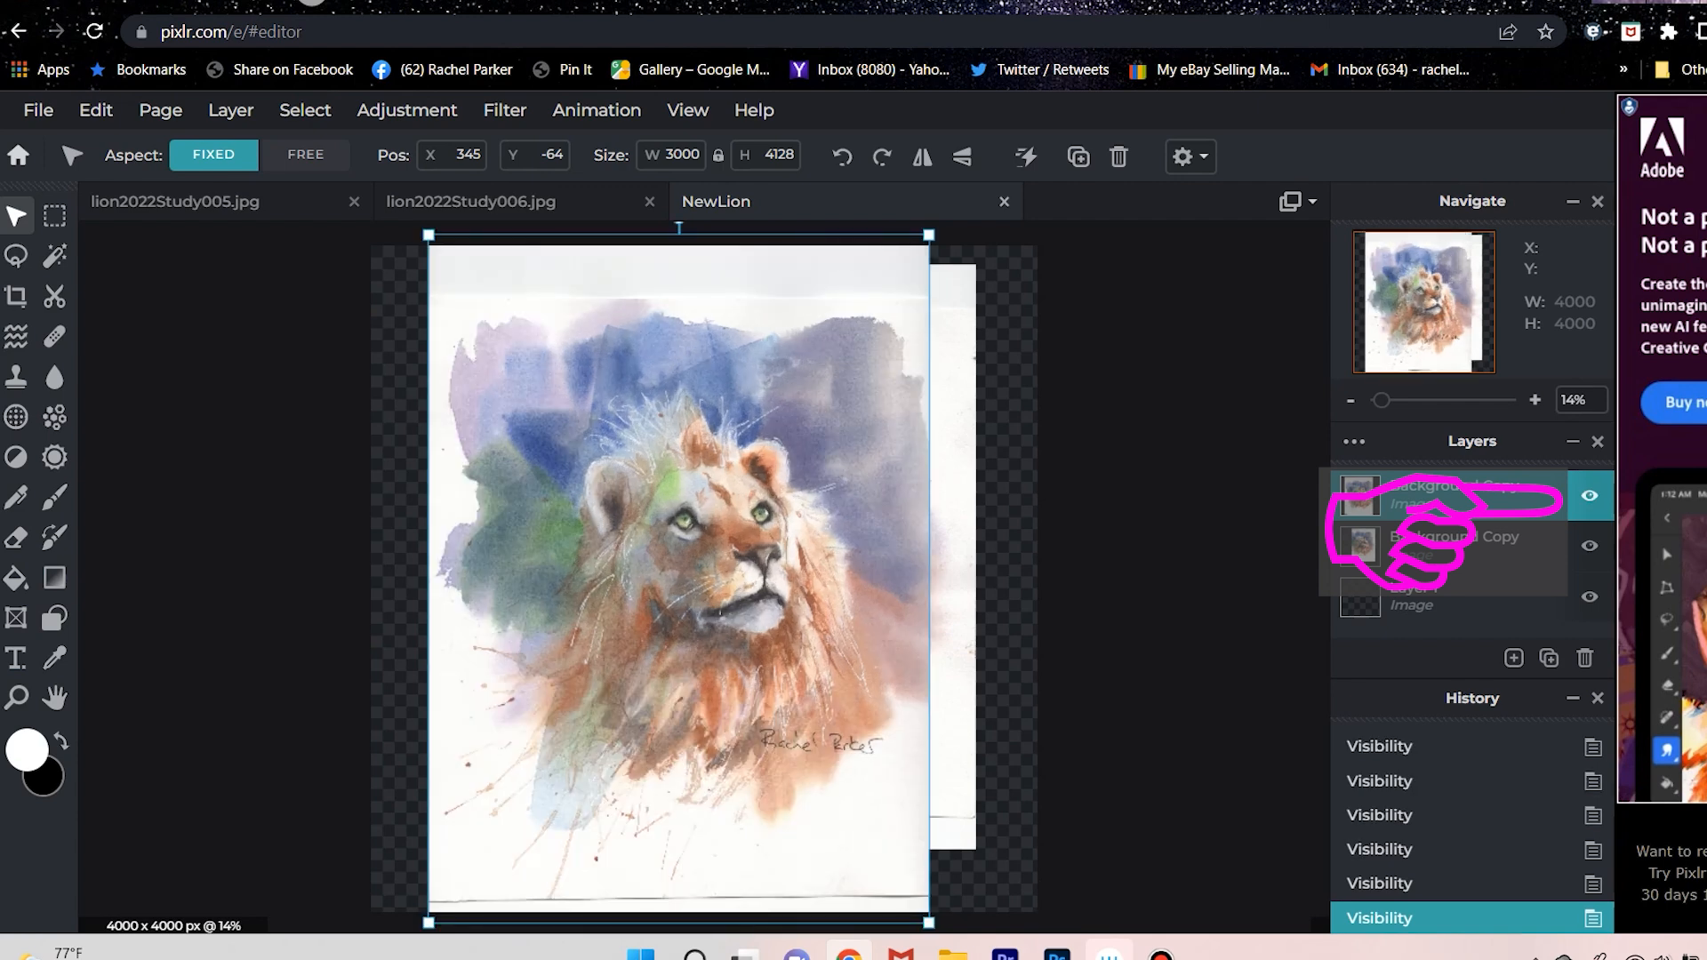
Shrink the upper lion layer to 2762 x 3771 pixels, place it at X 561, Y 0, and compare it with the lower lion.
{"action": "left_click", "coordinate": [306, 154]}
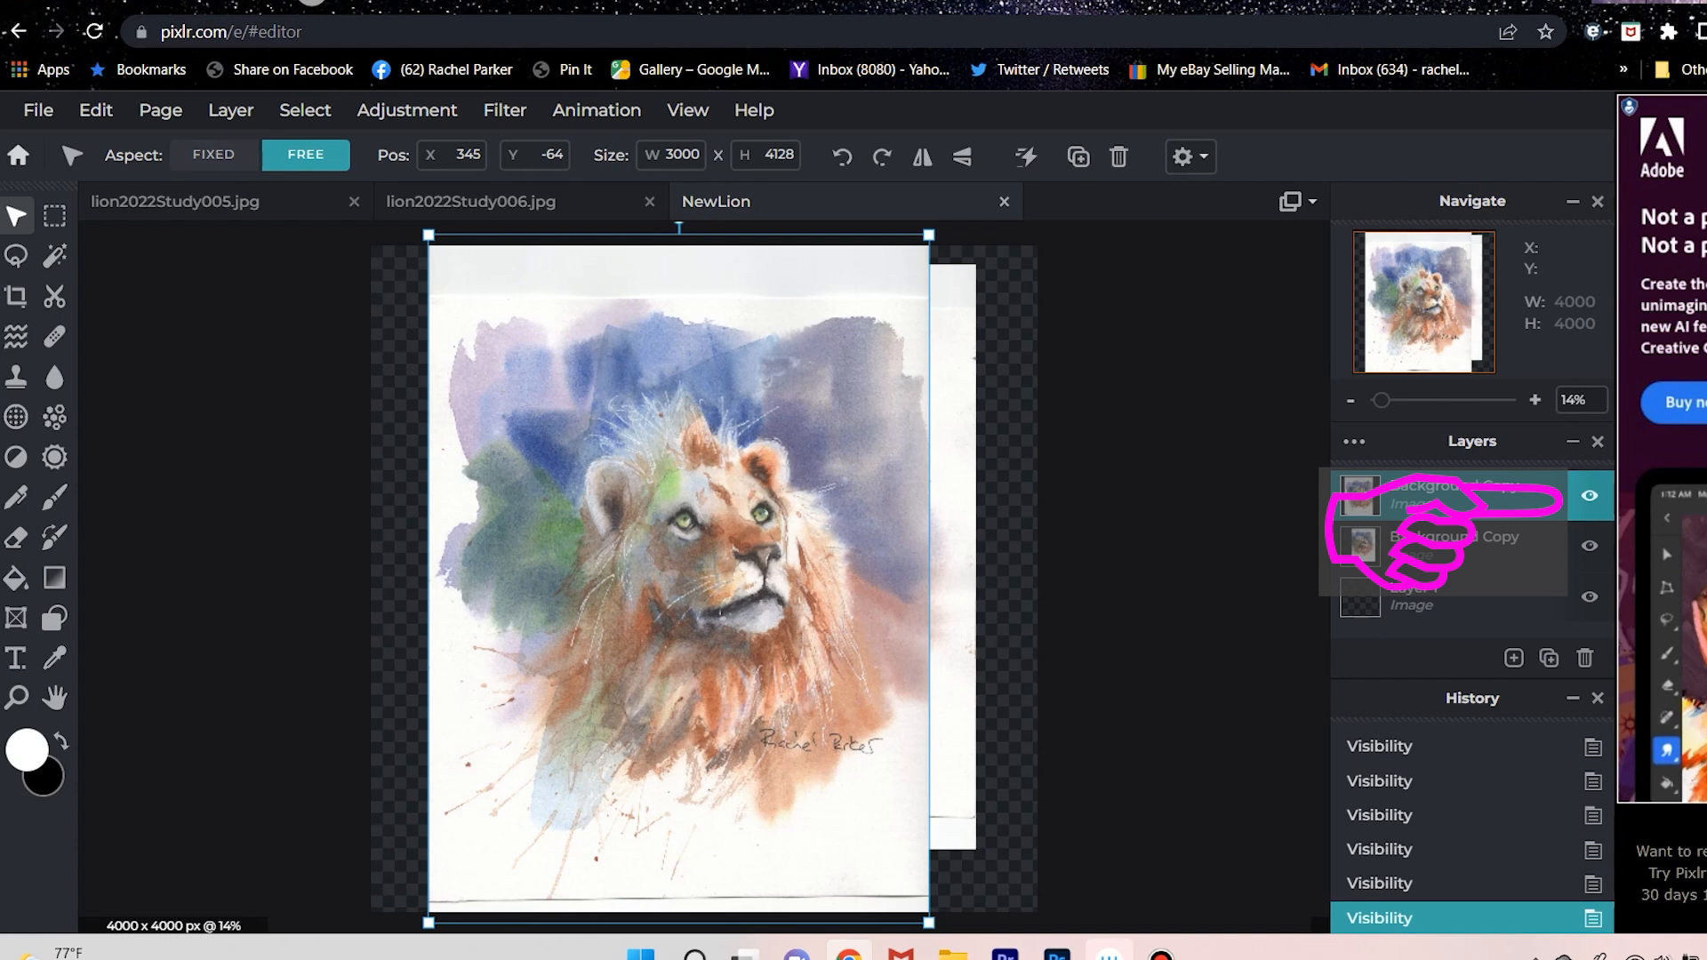
{"action": "left_click_drag", "start_coordinate": [929, 235], "coordinate": [889, 294]}
{"action": "left_click", "coordinate": [214, 155]}
{"action": "left_click_drag", "start_coordinate": [737, 629], "coordinate": [771, 579]}
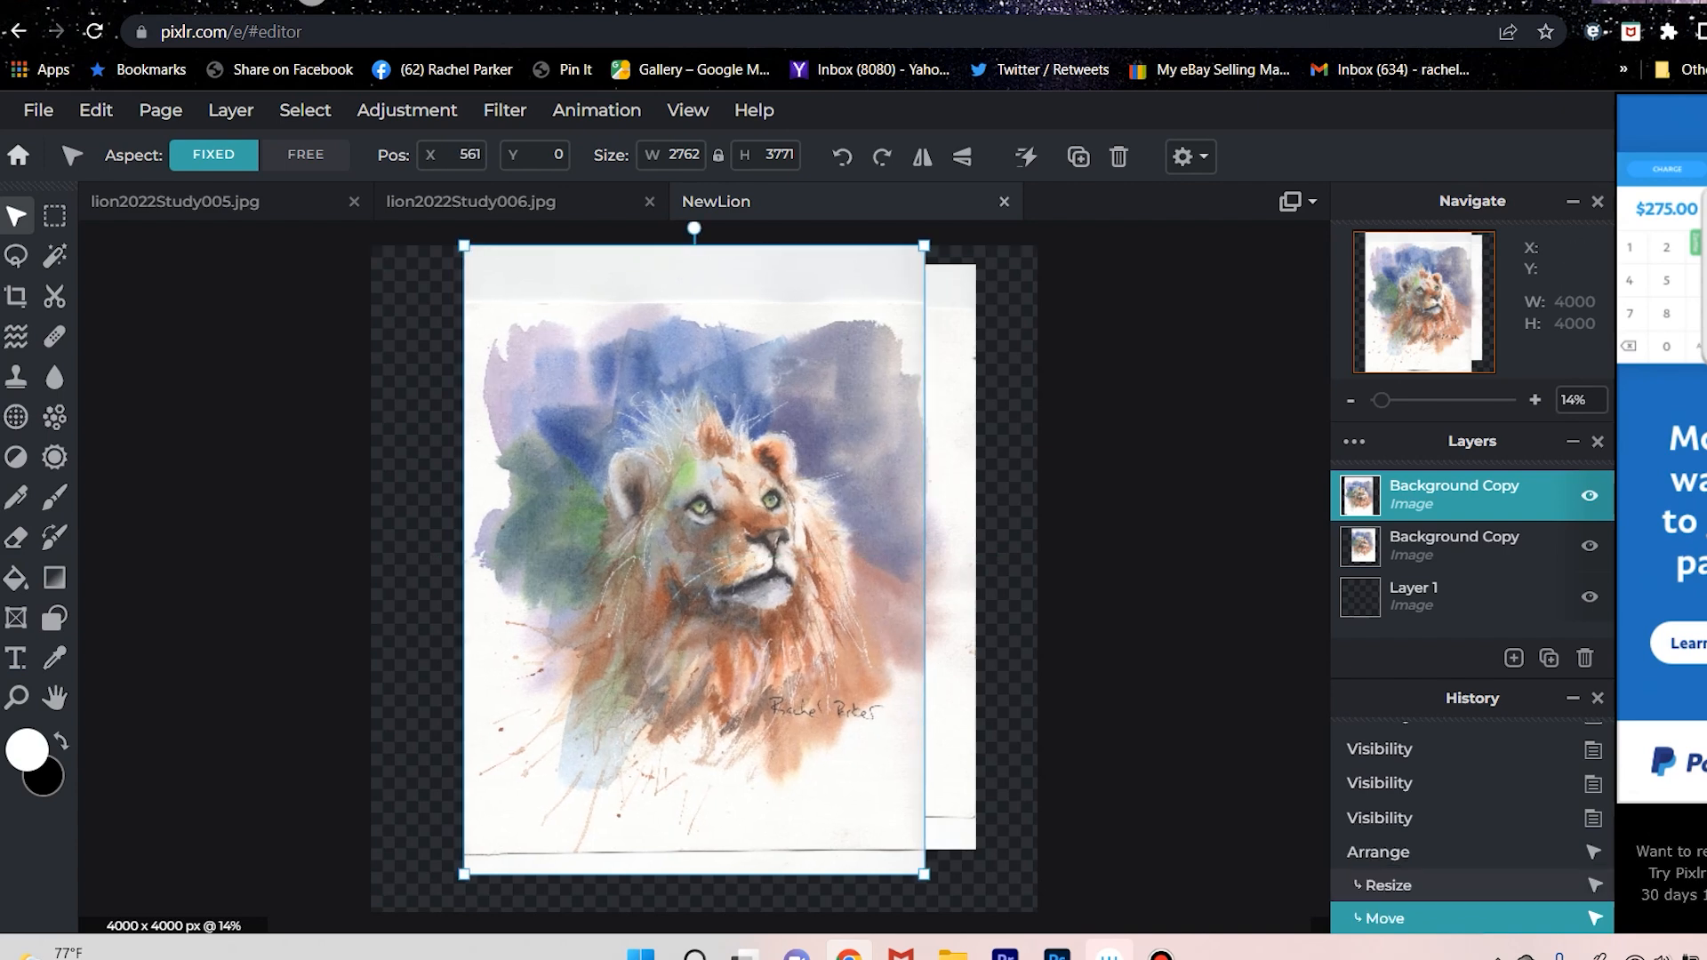
{"action": "left_click", "coordinate": [1589, 495]}
{"action": "left_click", "coordinate": [1590, 495]}
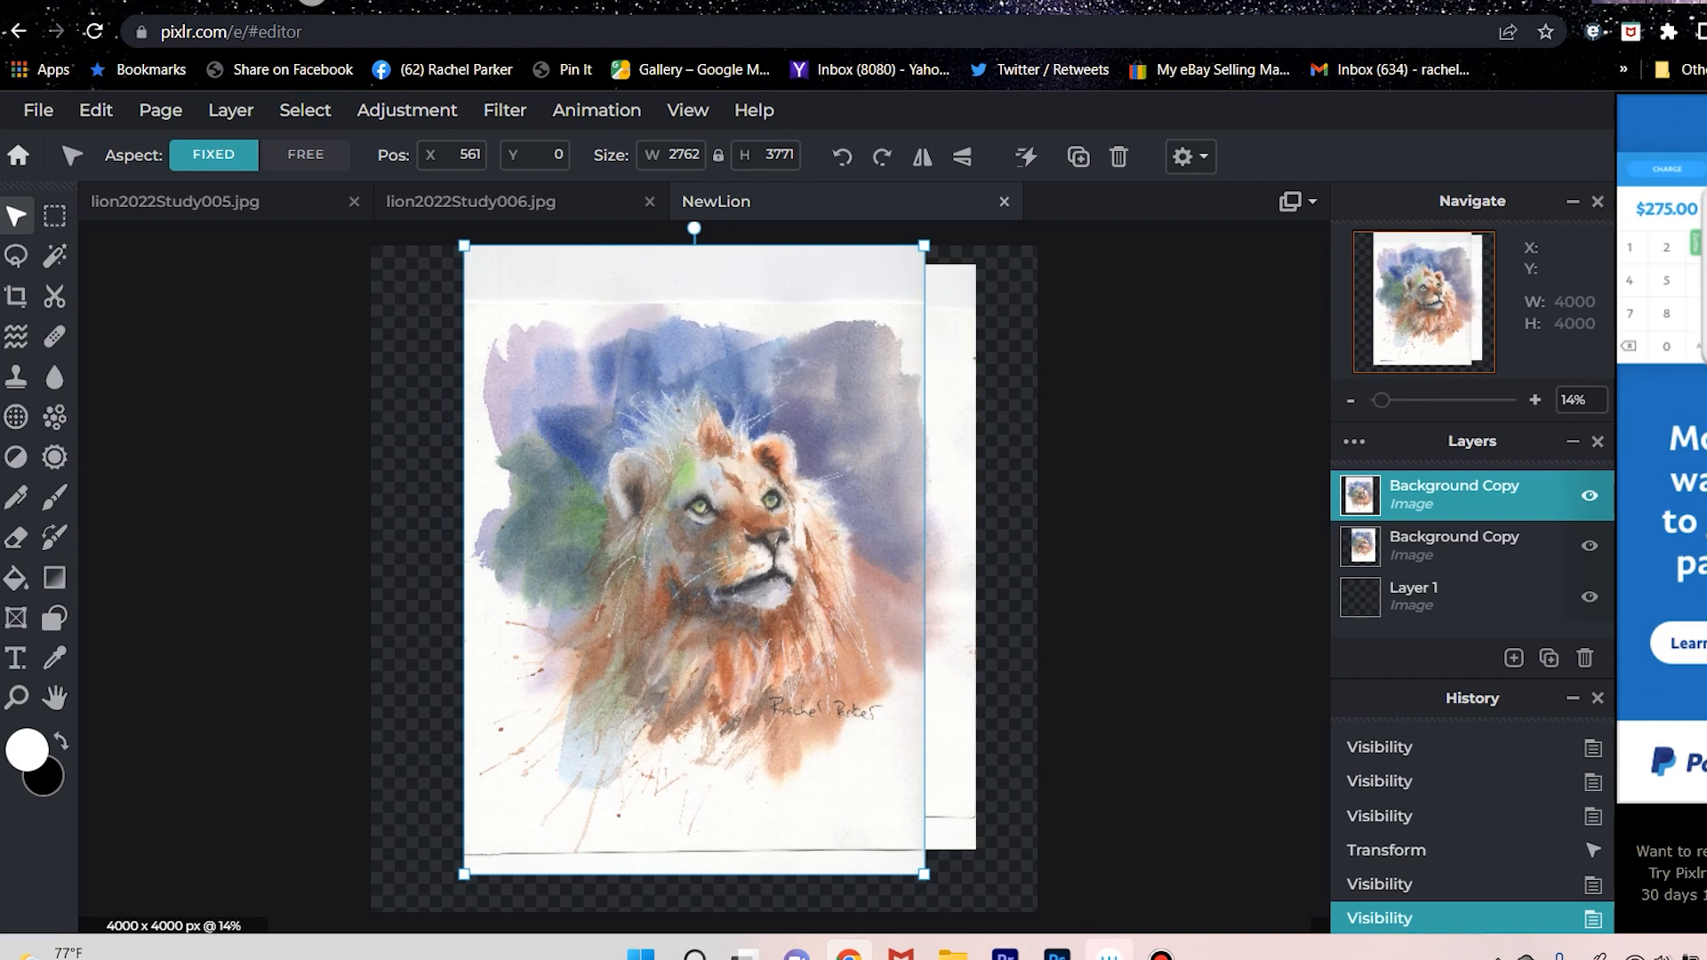
{"action": "left_click", "coordinate": [1589, 495]}
{"action": "left_click", "coordinate": [1590, 495]}
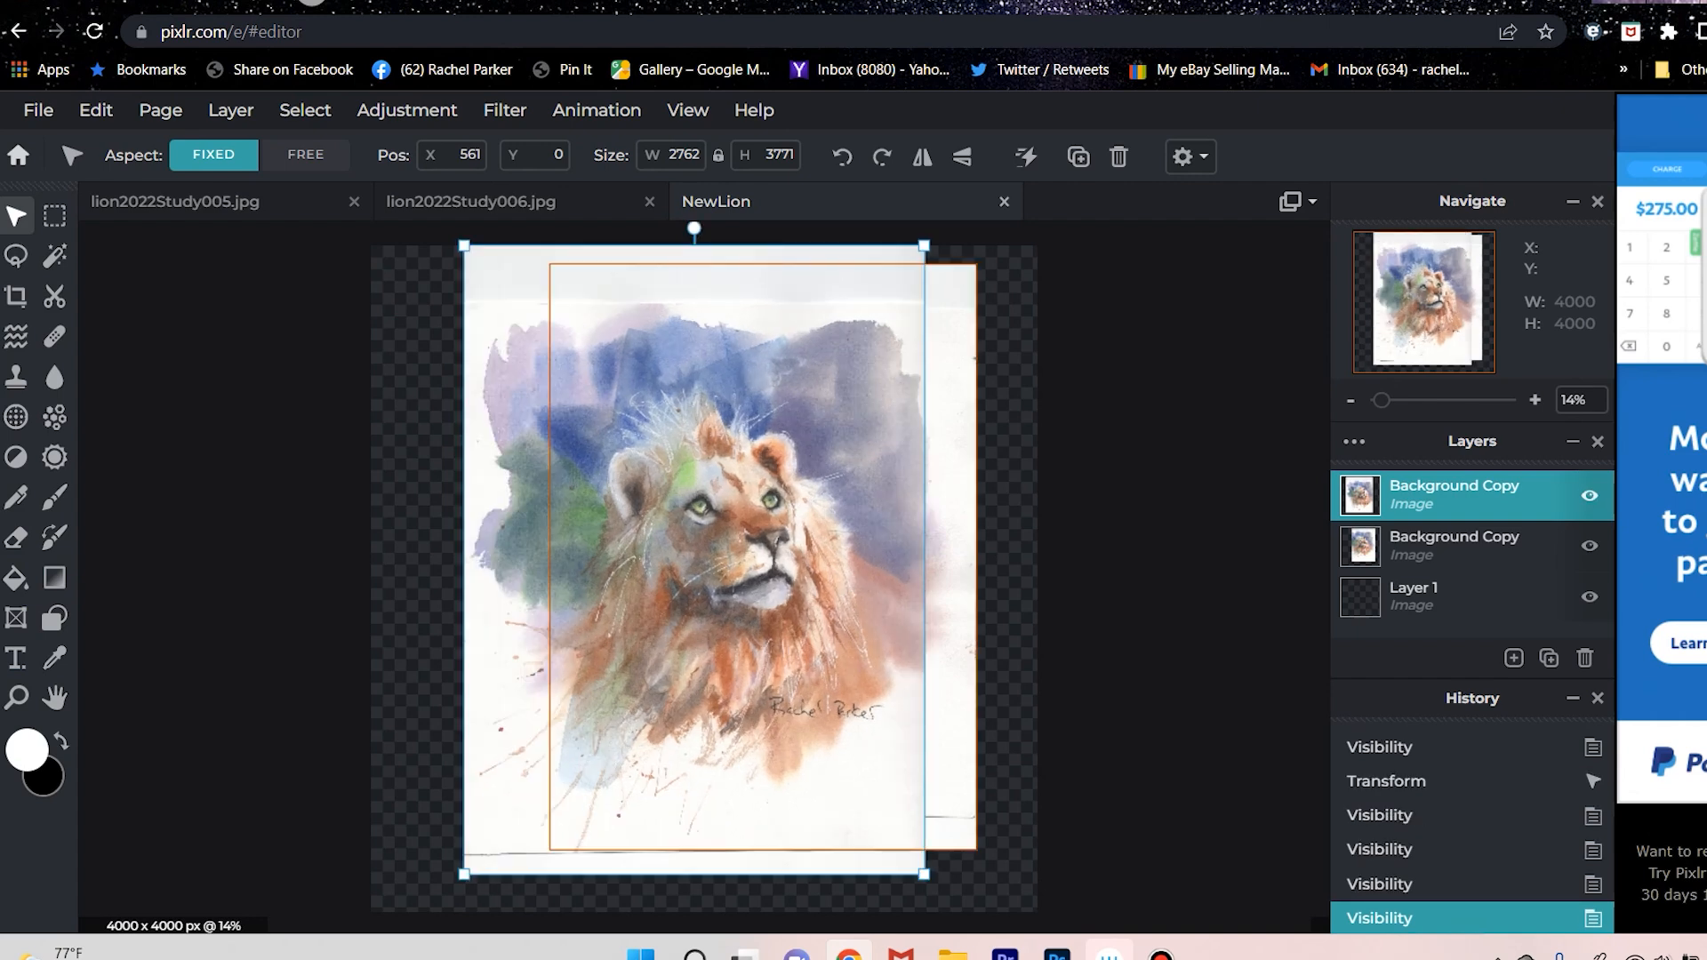
Resize the upper lion layer with free aspect to 2756 x 3663 pixels and check the overlap by toggling its visibility.
{"action": "left_click", "coordinate": [305, 155]}
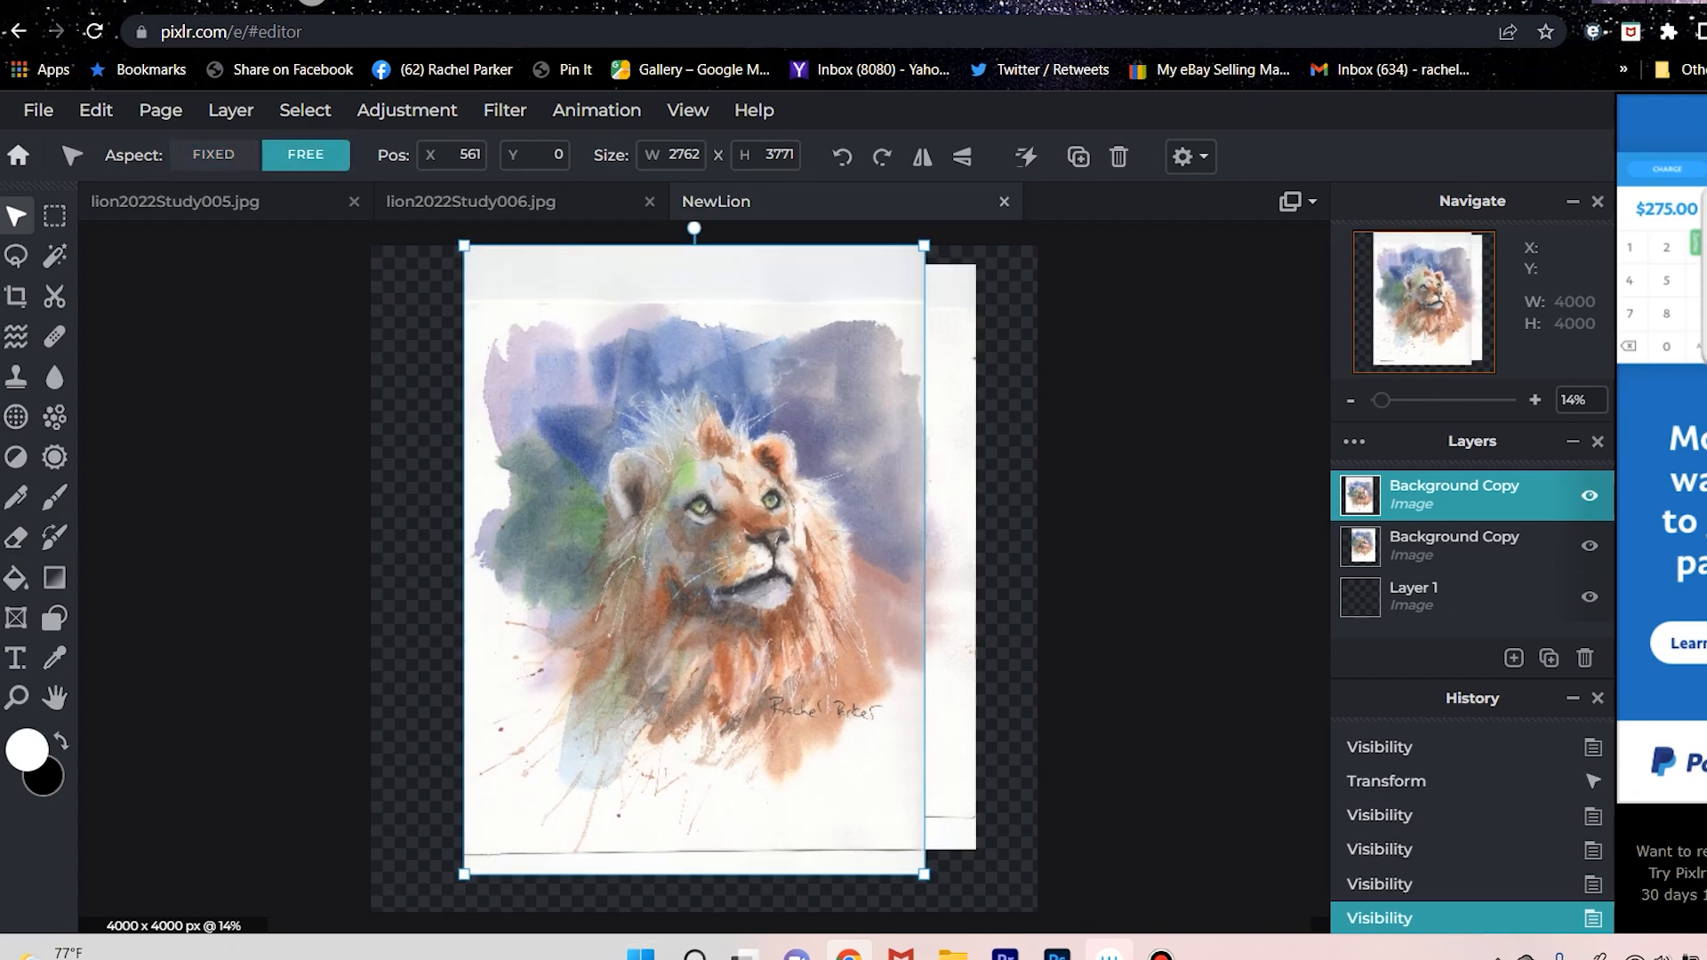
{"action": "mouse_move", "coordinate": [464, 874]}
{"action": "left_mouse_down"}
{"action": "mouse_move", "coordinate": [468, 841]}
{"action": "mouse_move", "coordinate": [465, 855]}
{"action": "left_mouse_up"}
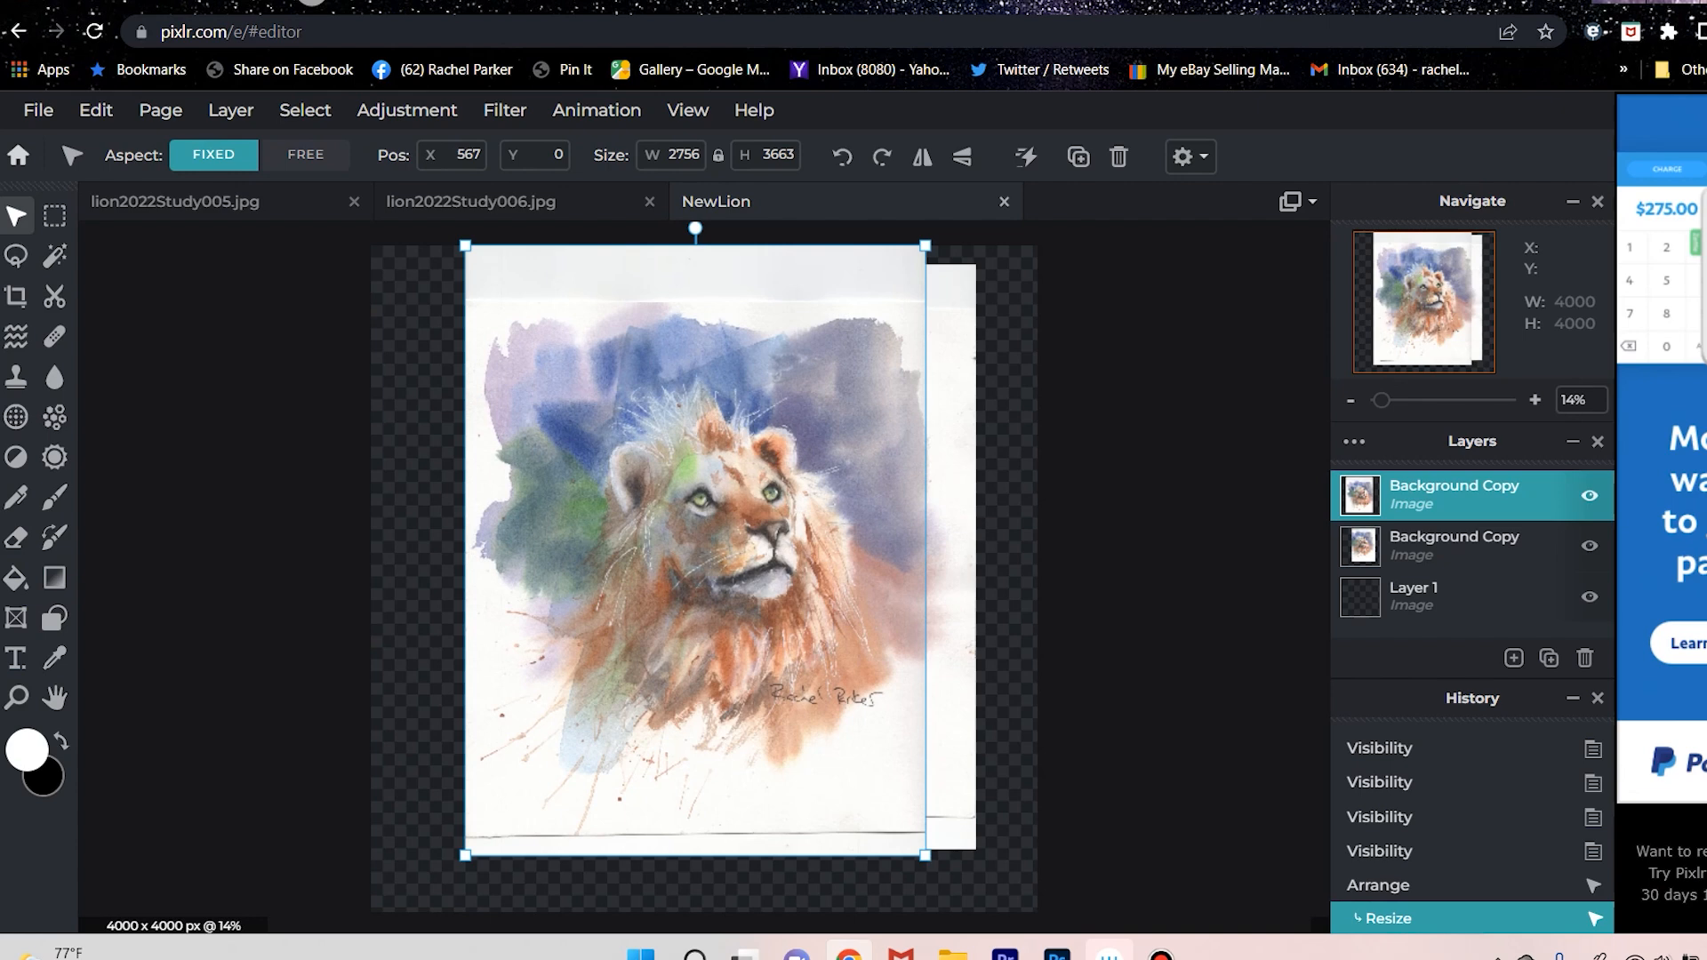
{"action": "left_click", "coordinate": [1589, 495]}
{"action": "left_click", "coordinate": [1590, 495]}
Reduce the upper lion layer further to 2597 x 3461 pixels and shift it to X 740, Y 51 over the lower lion.
{"action": "left_click", "coordinate": [305, 155]}
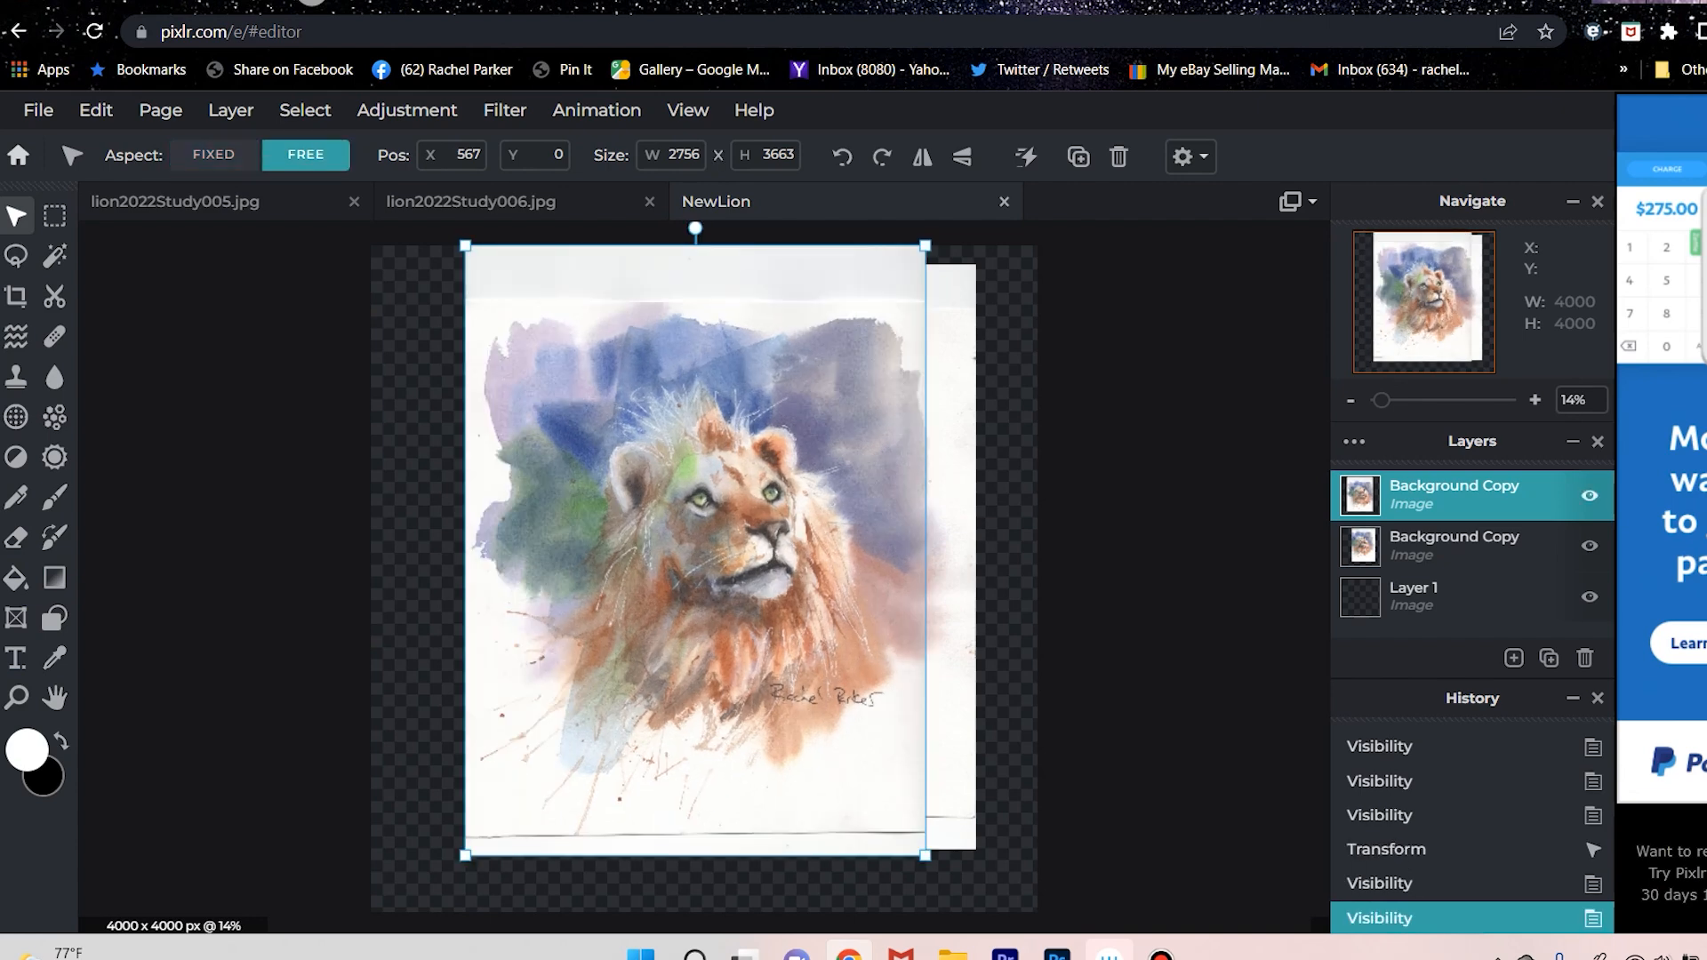
{"action": "left_click", "coordinate": [214, 155]}
{"action": "left_click", "coordinate": [305, 155]}
{"action": "left_click_drag", "start_coordinate": [465, 245], "coordinate": [480, 265]}
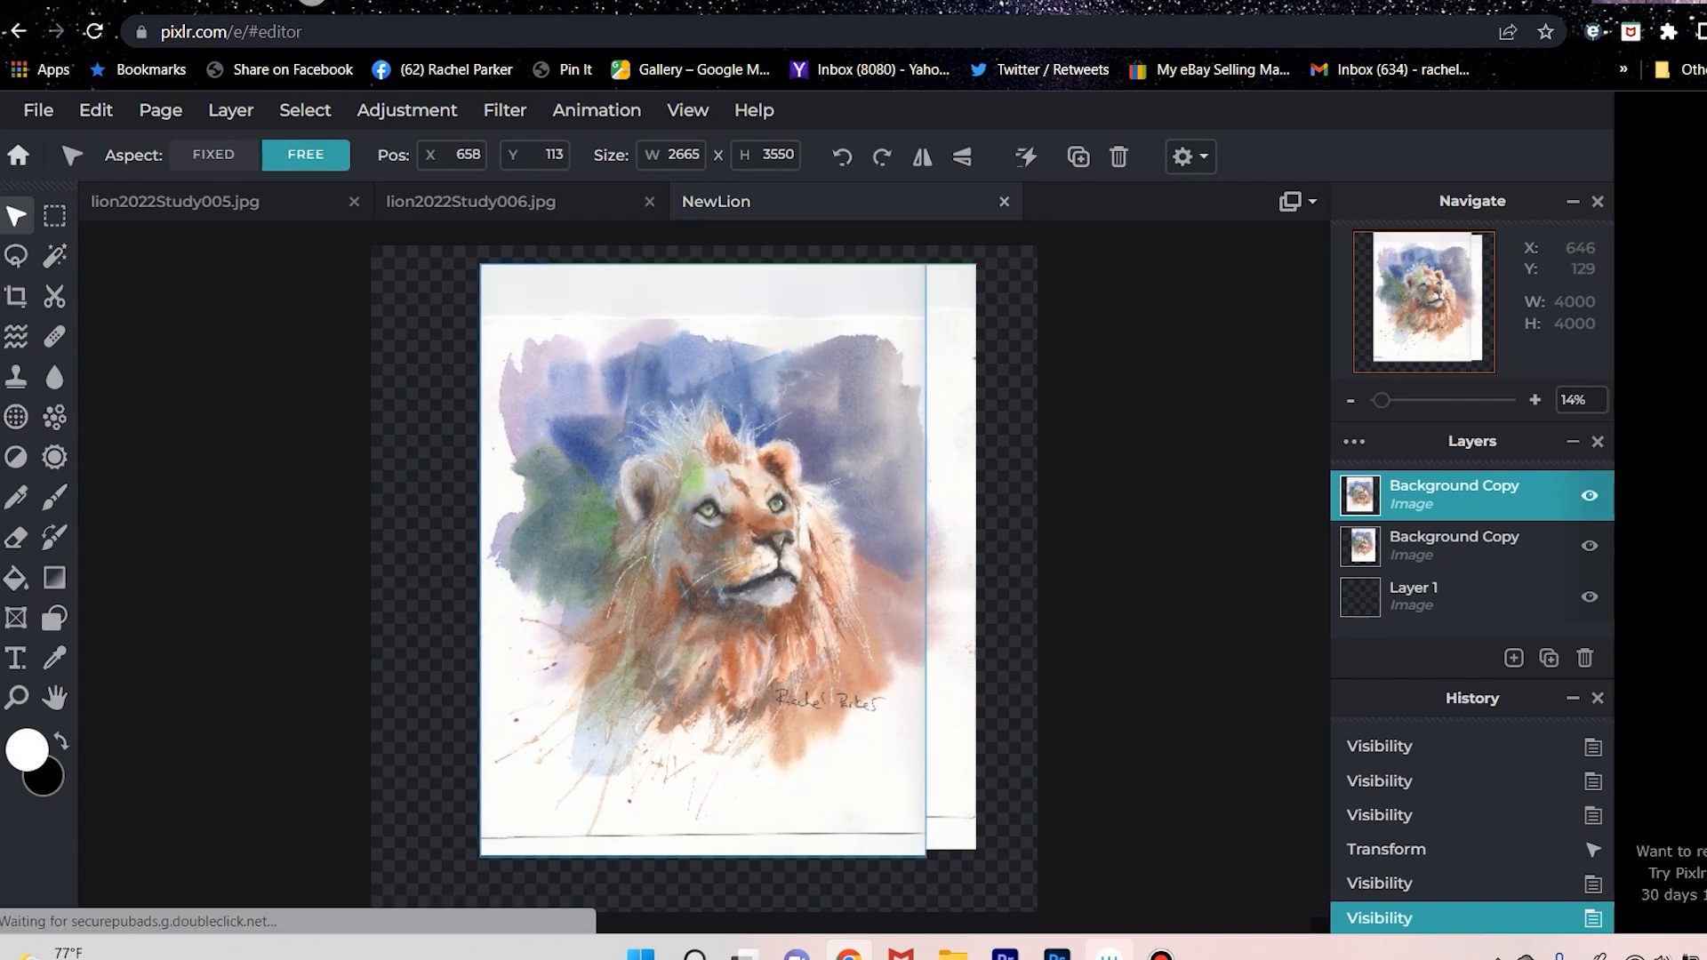
{"action": "left_click", "coordinate": [214, 154]}
{"action": "left_click_drag", "start_coordinate": [679, 443], "coordinate": [641, 440]}
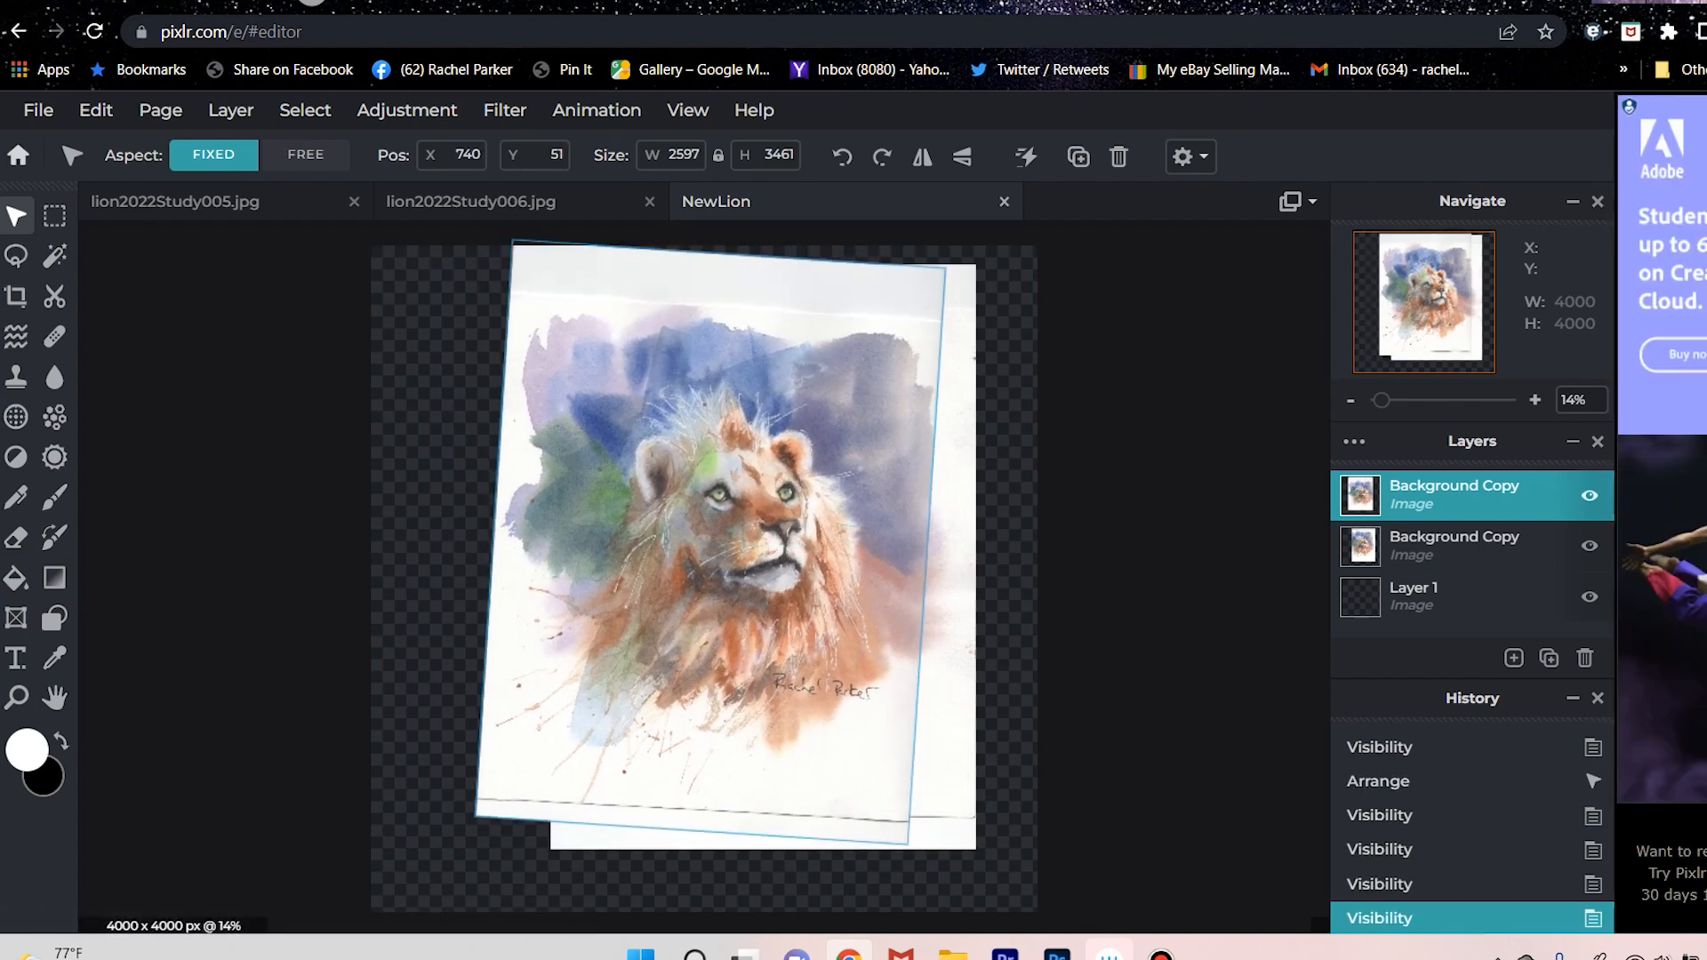
Adjust the upper lion layer's slight clockwise tilt to match the lower scan, then toggle its visibility to compare the two.
{"action": "left_click_drag", "start_coordinate": [730, 238], "coordinate": [724, 237]}
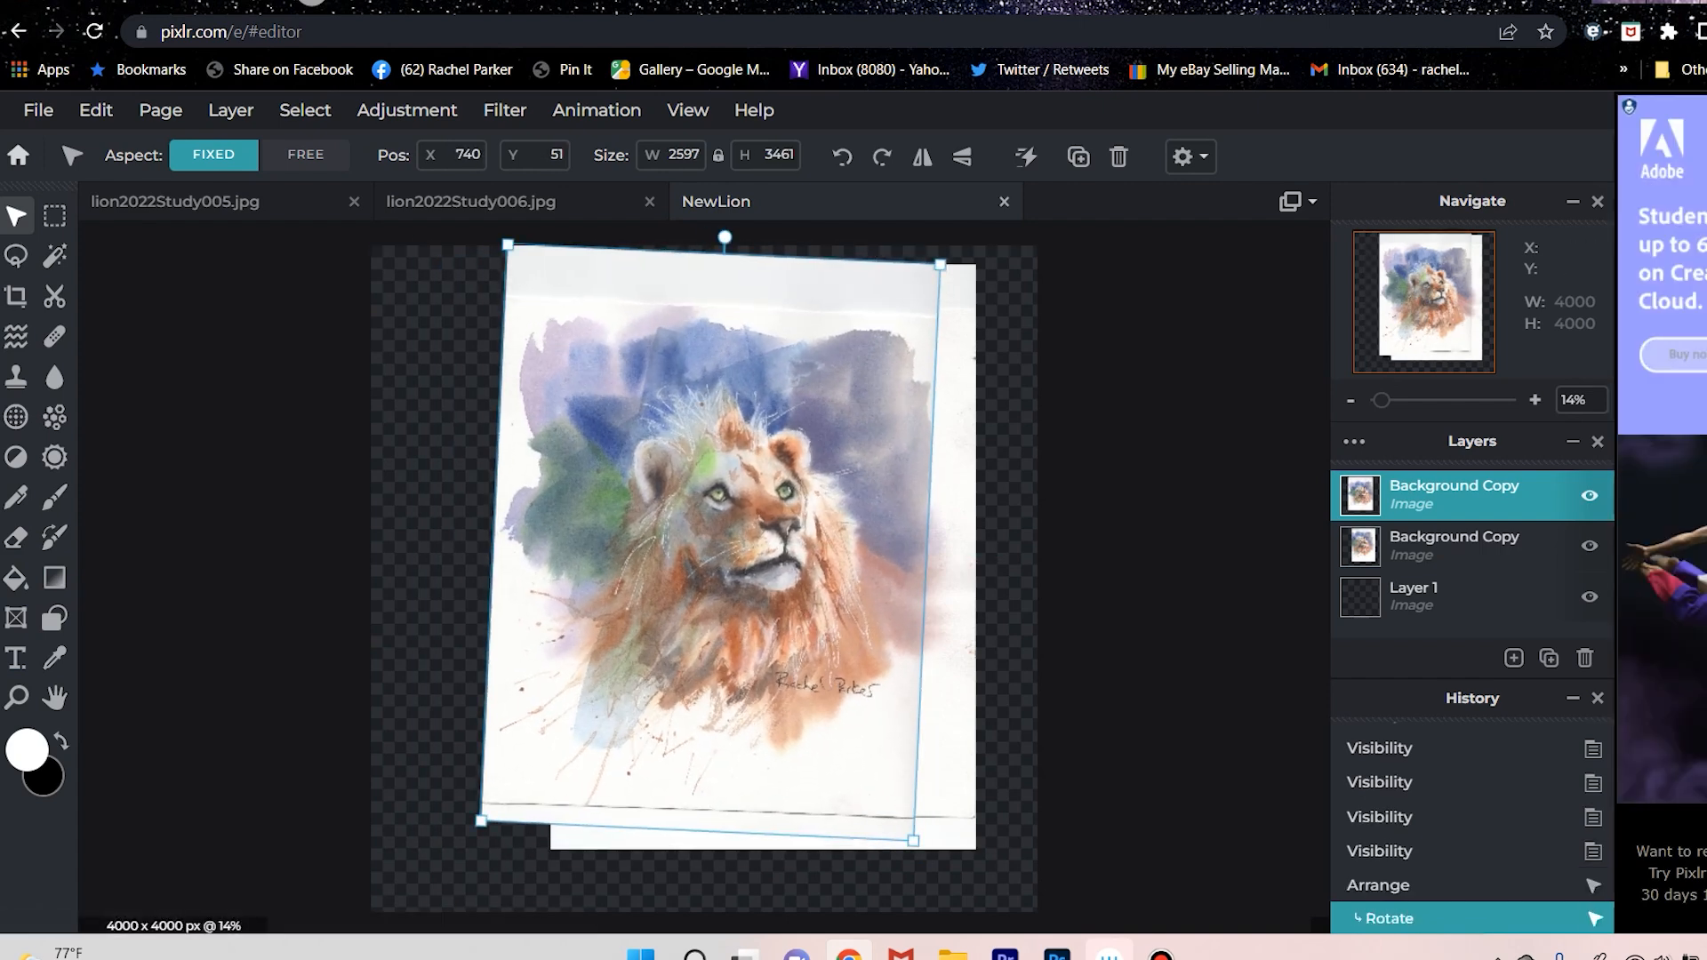
{"action": "left_click", "coordinate": [1590, 495]}
{"action": "left_click", "coordinate": [1589, 496]}
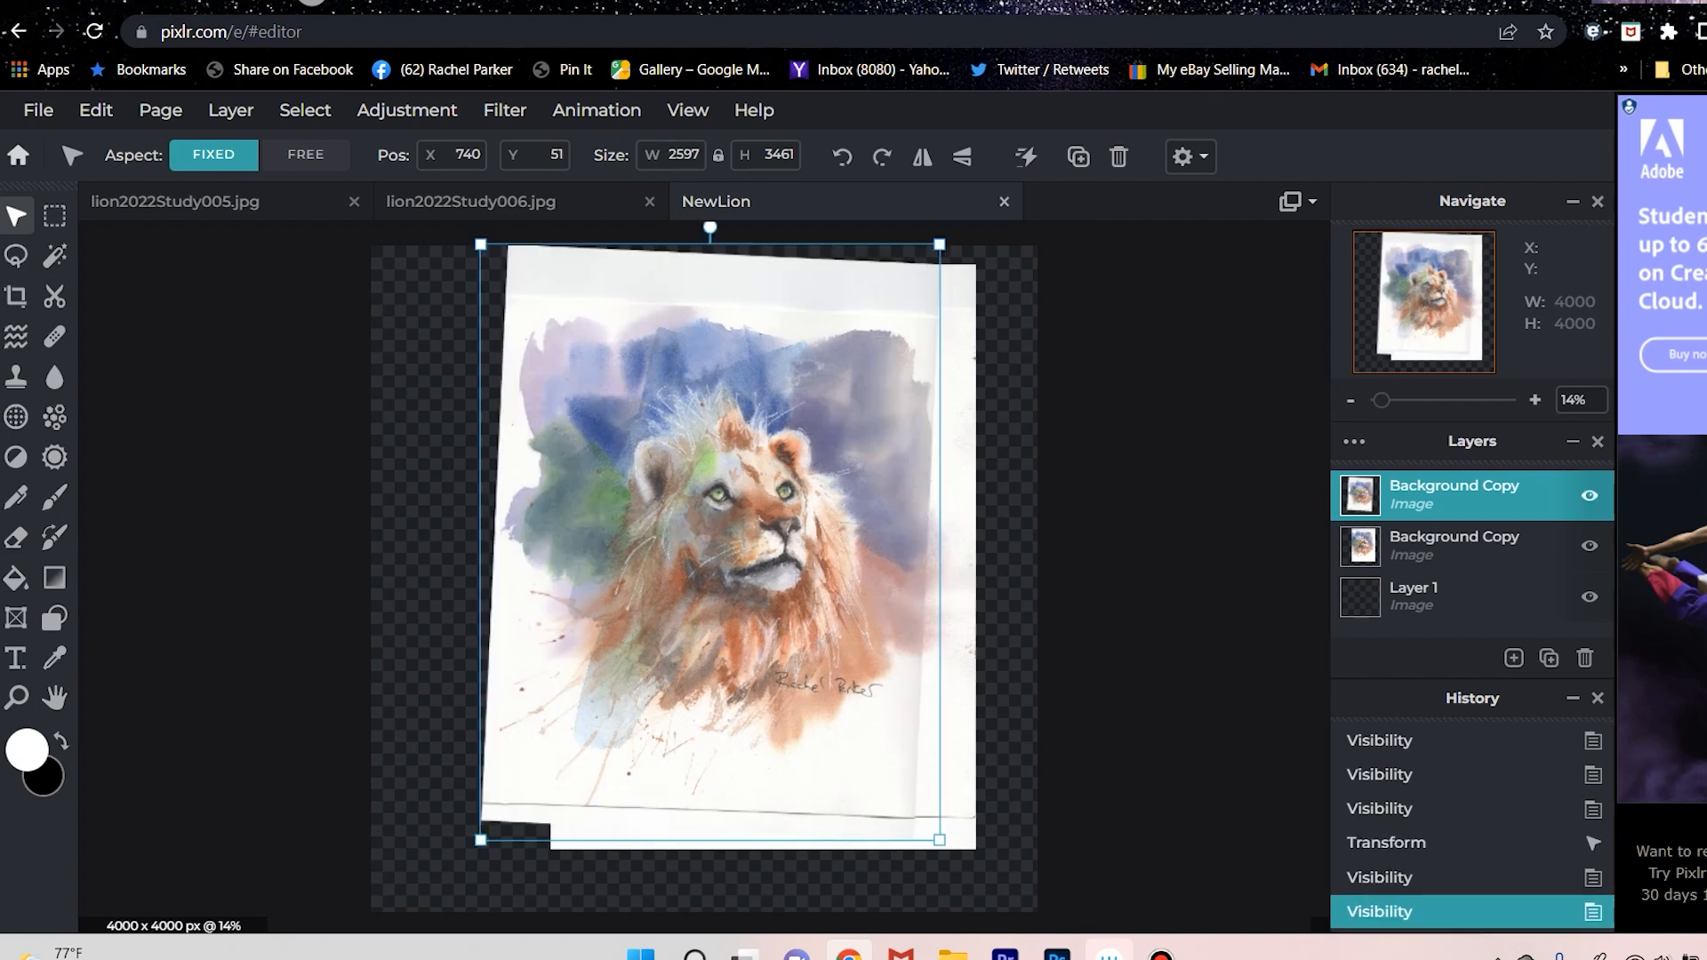
{"action": "left_click", "coordinate": [1589, 496]}
{"action": "left_click", "coordinate": [1589, 495]}
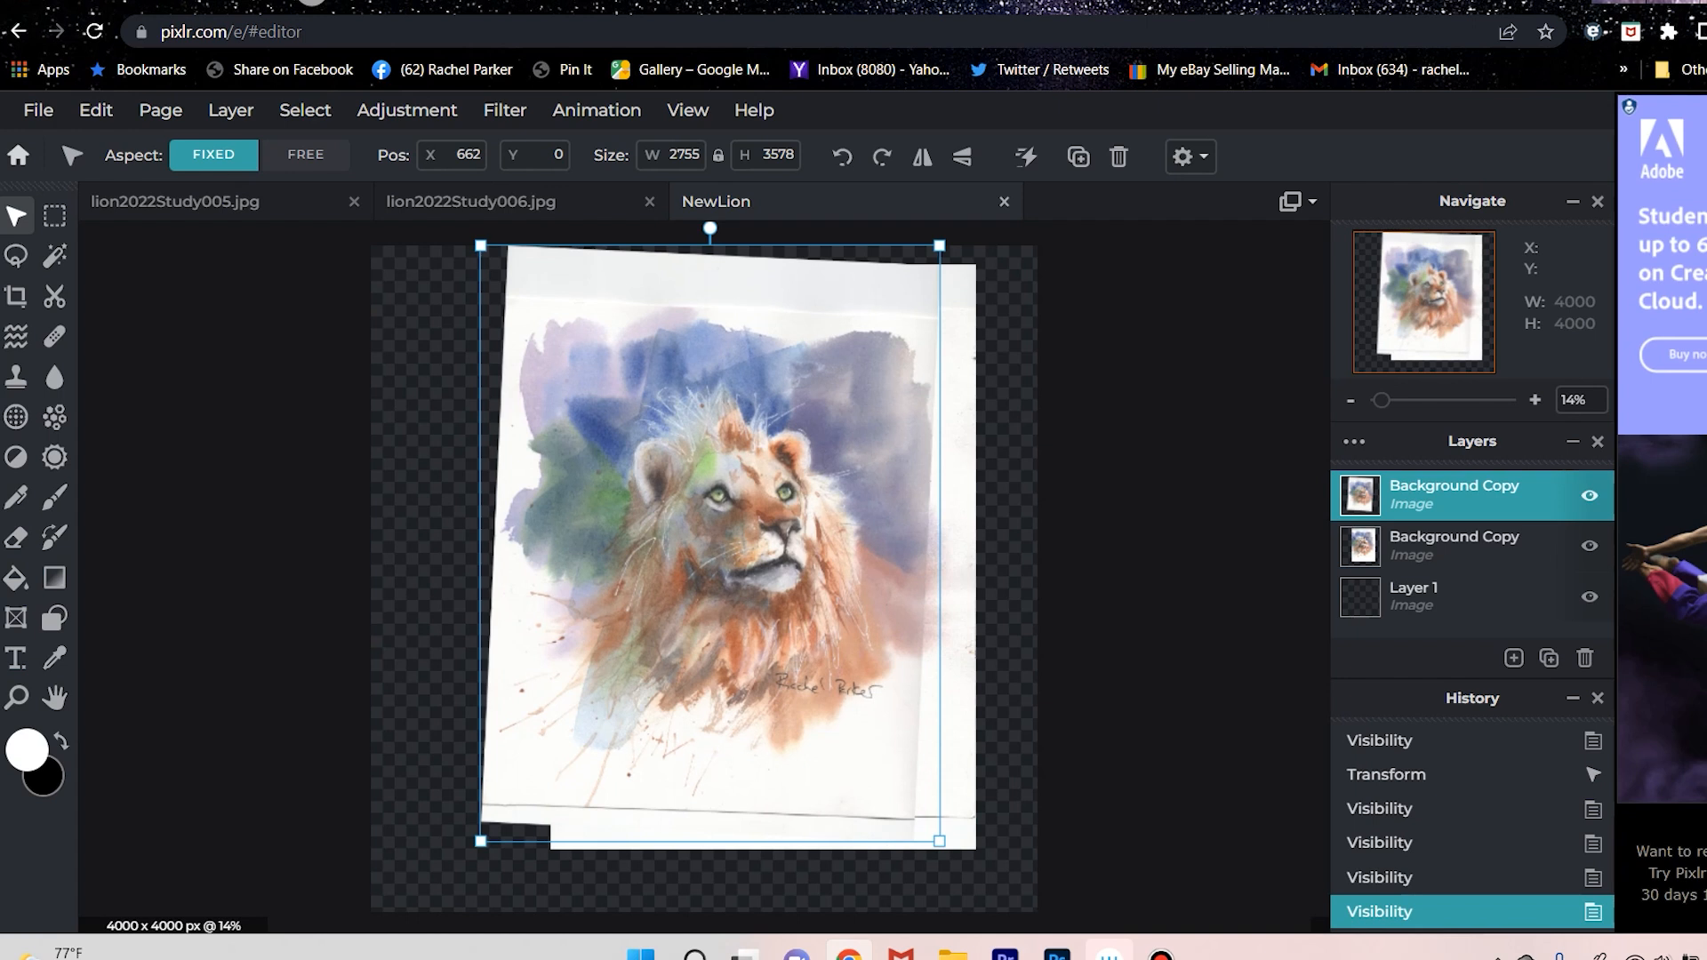
Resize the tilted upper lion layer to 2681 x 3482 pixels, compare it with the lower scan, and nudge it up to Y 94.
{"action": "left_click_drag", "start_coordinate": [480, 246], "coordinate": [494, 261]}
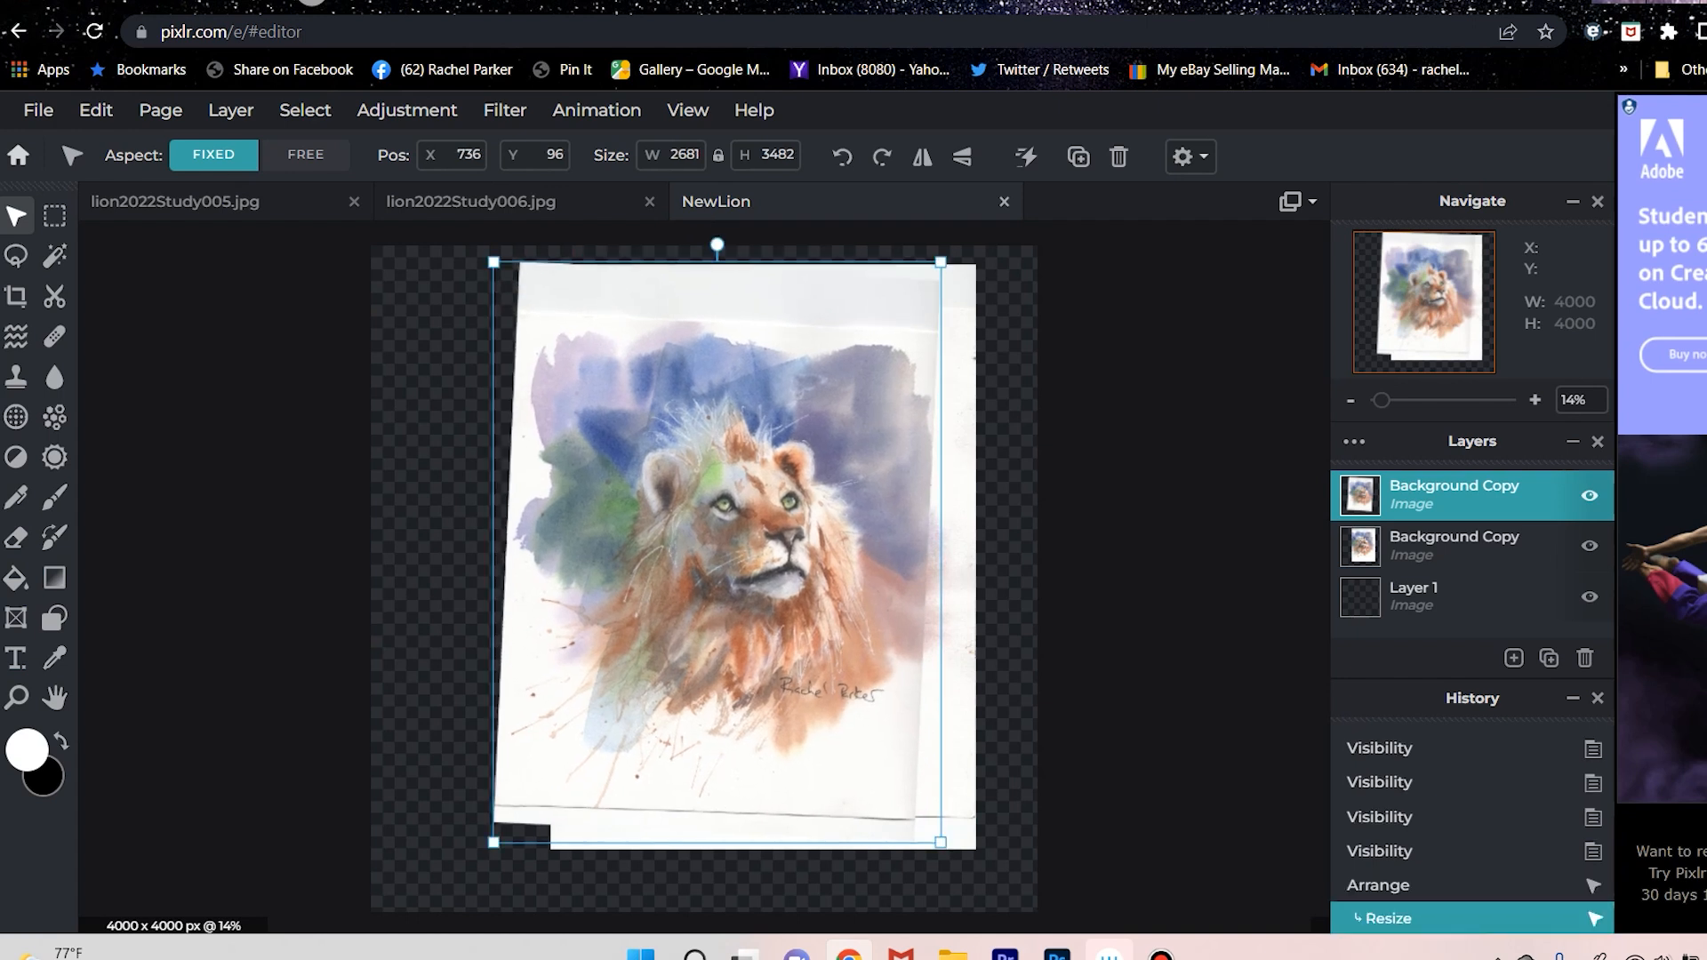
{"action": "left_click", "coordinate": [1589, 496]}
{"action": "left_click", "coordinate": [1589, 495]}
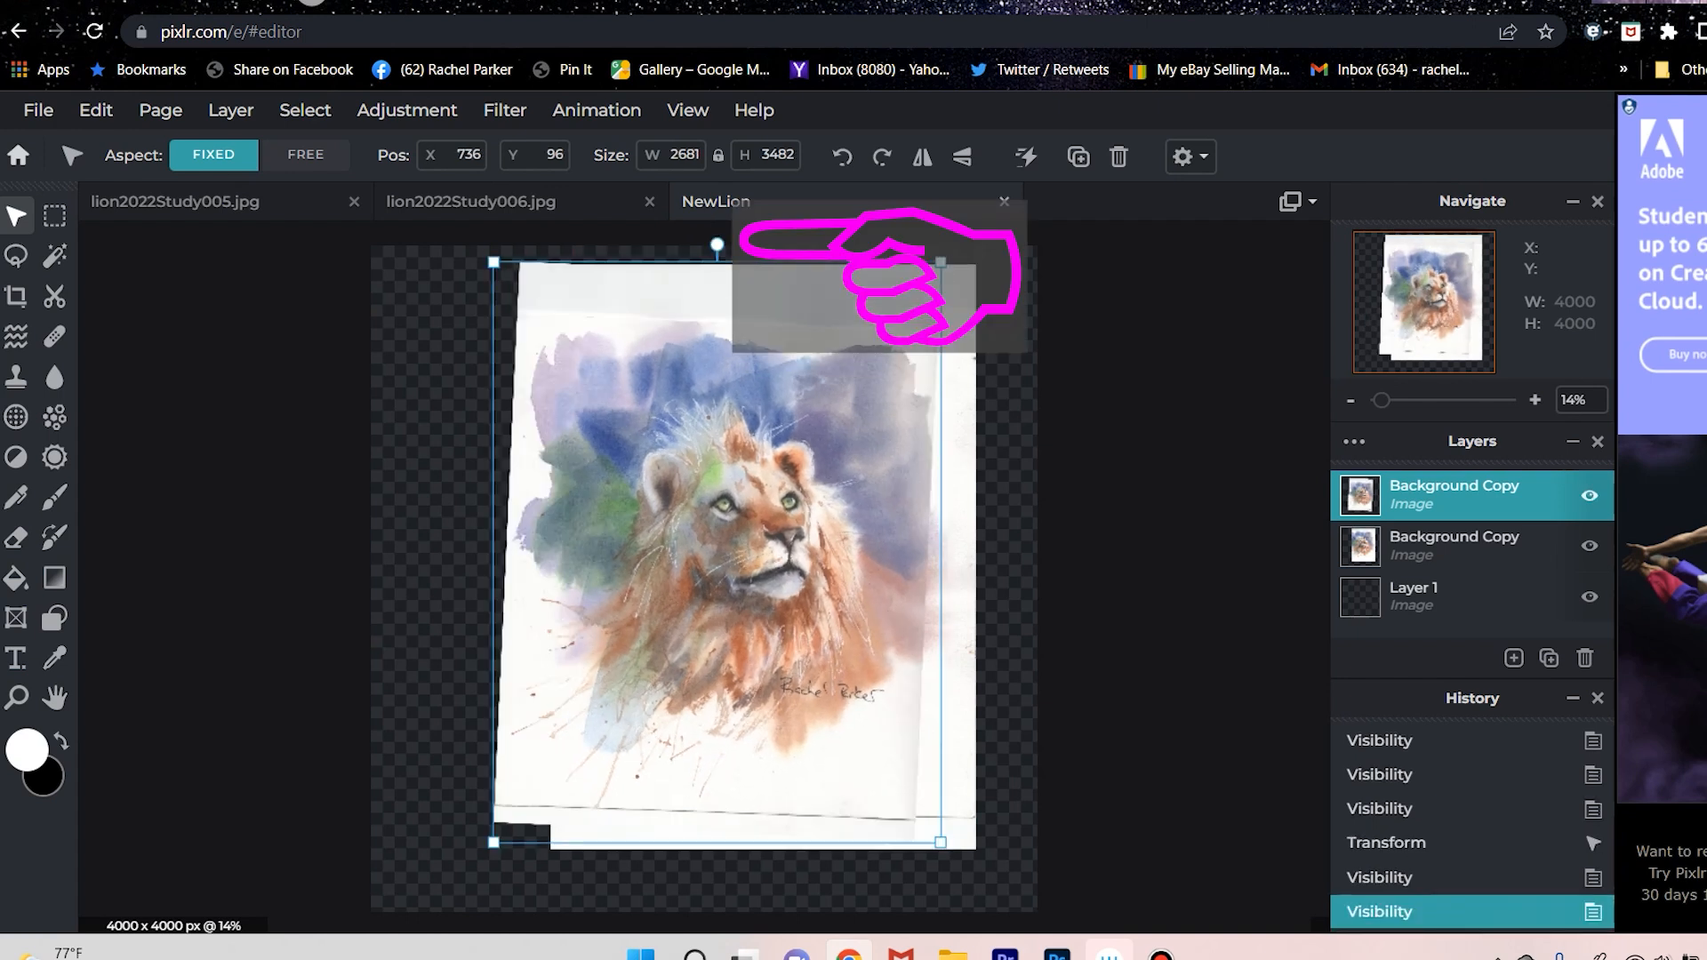
{"action": "key", "text": "Up"}
{"action": "key", "text": "Up"}
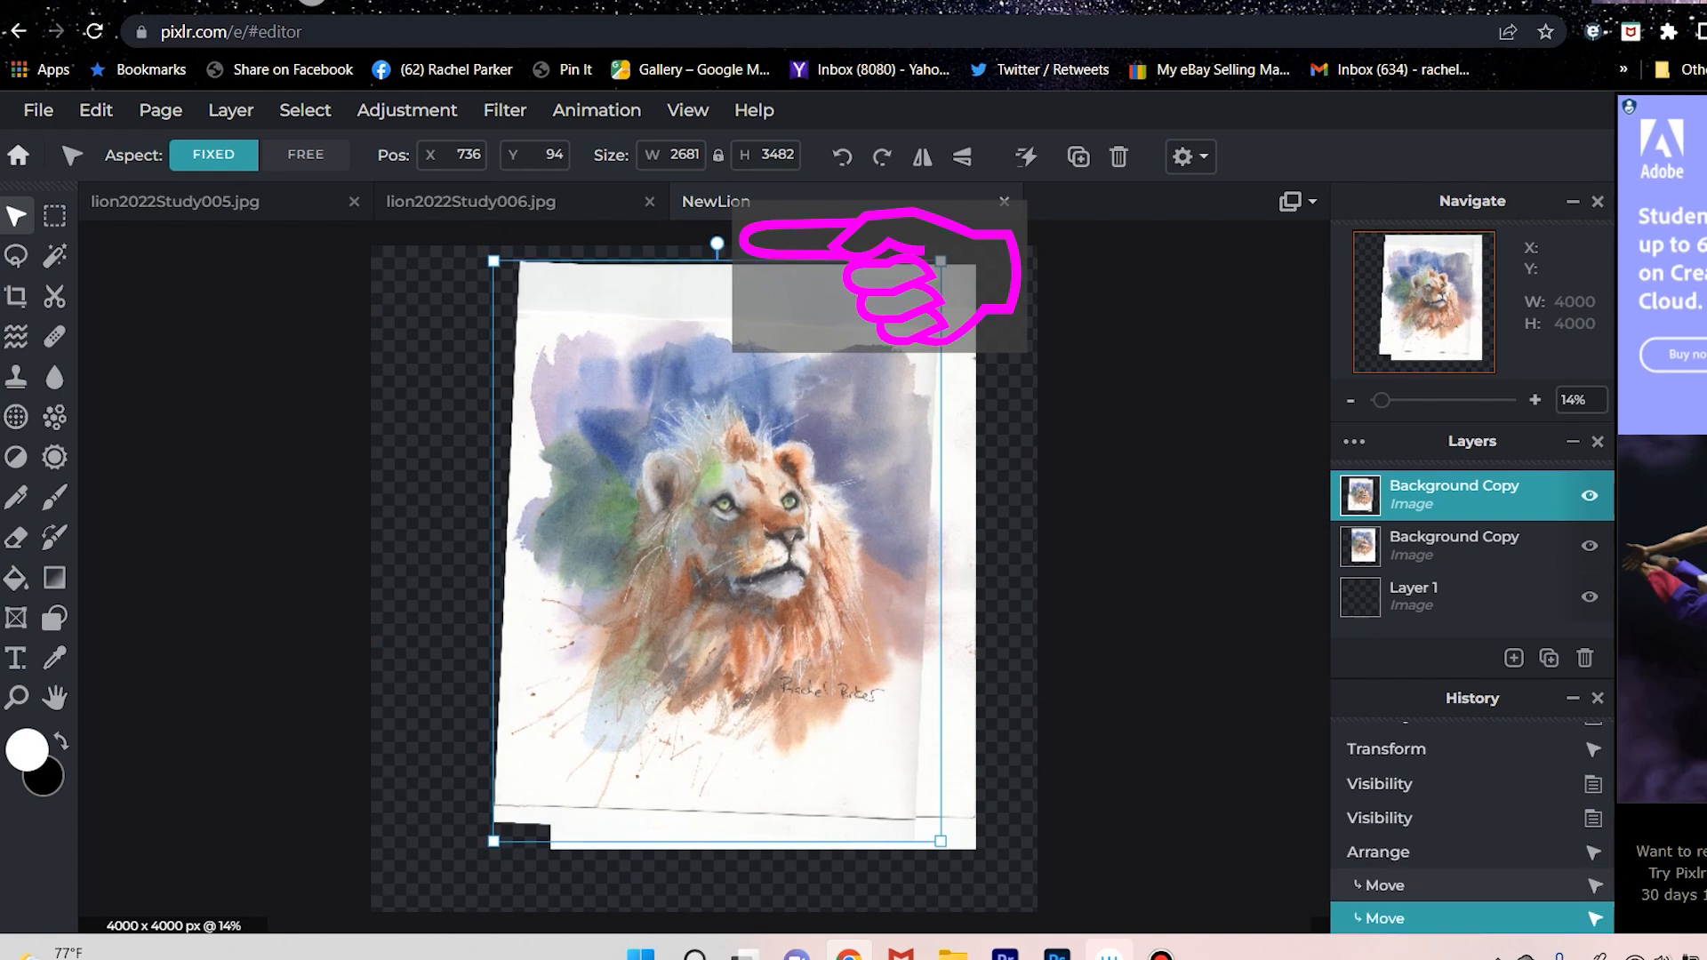
Resize the upper lion layer proportionally to 2726 x 3540 pixels and nudge it to X 734, Y 35 over the lower lion.
{"action": "left_click_drag", "start_coordinate": [941, 262], "coordinate": [948, 251]}
{"action": "left_click", "coordinate": [1589, 495]}
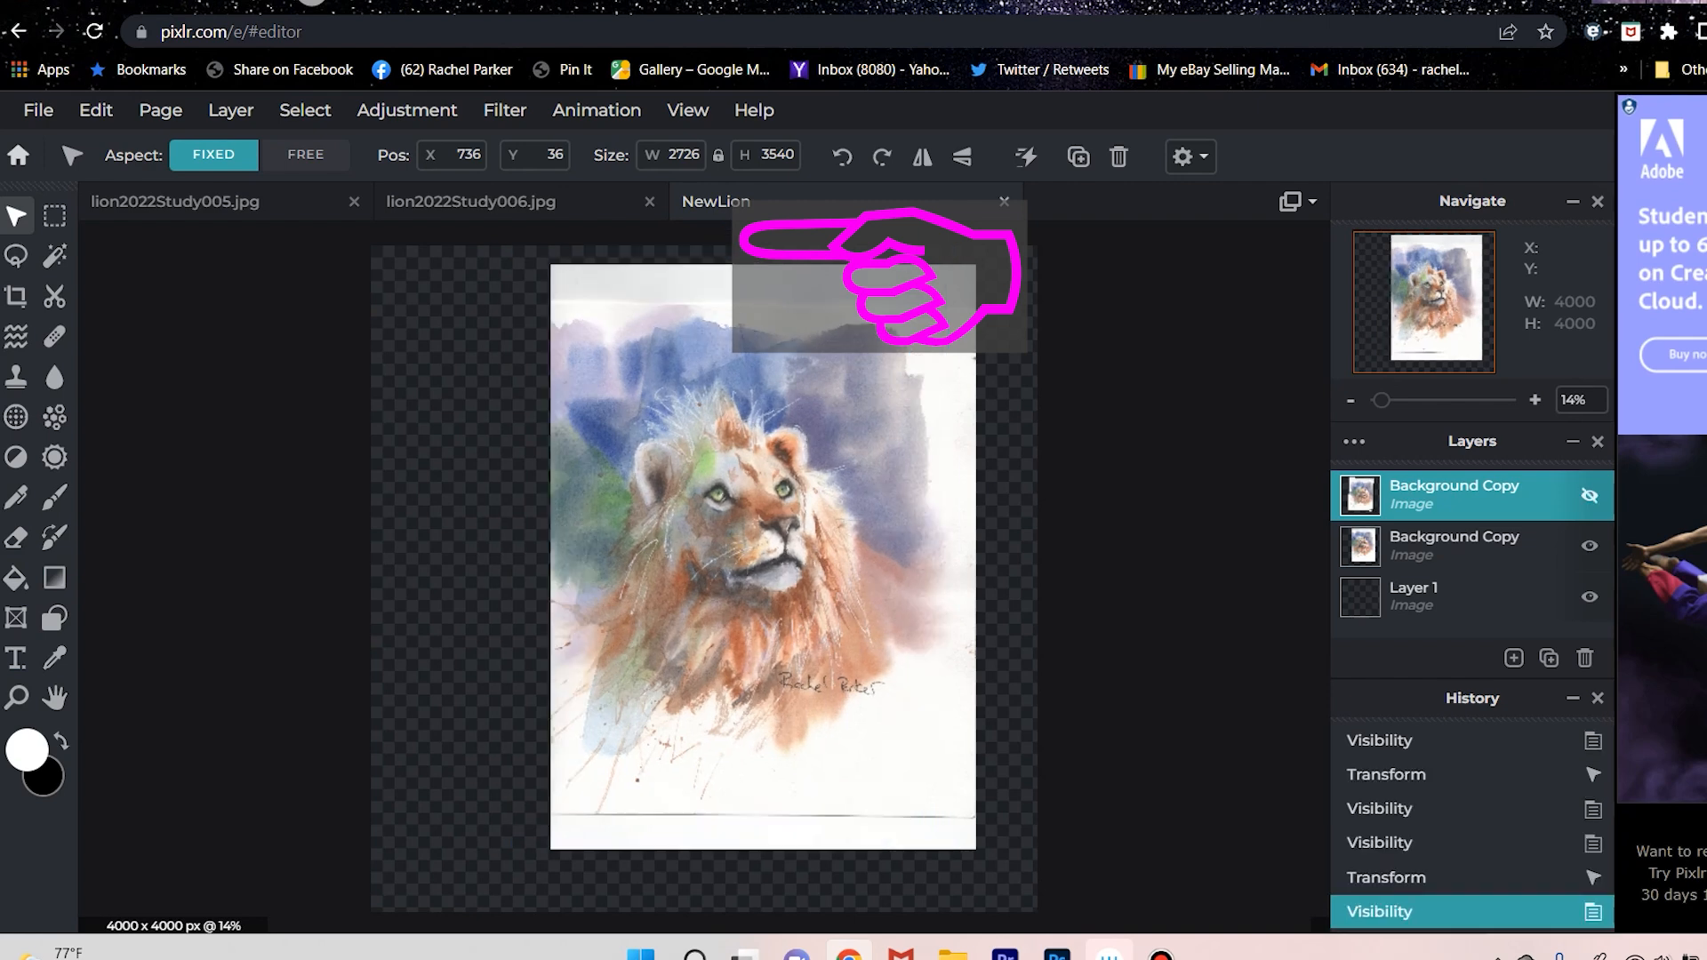
{"action": "left_click", "coordinate": [1589, 495]}
{"action": "key", "text": "Left"}
{"action": "key", "text": "Left"}
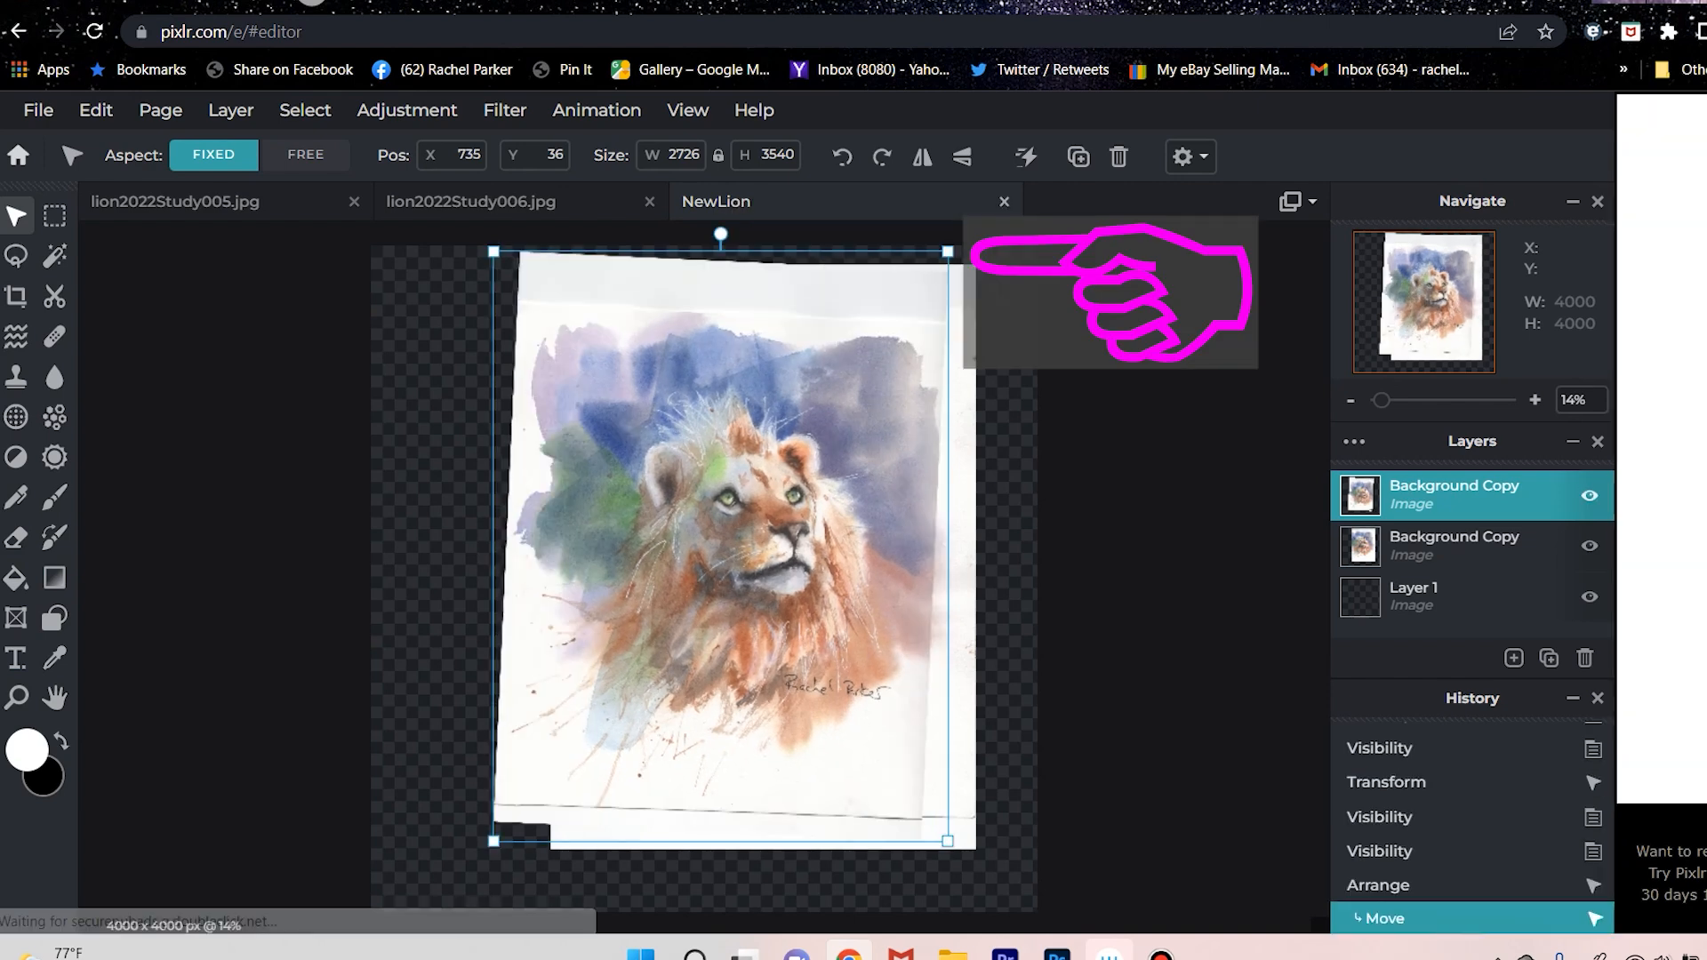
{"action": "key", "text": "Up"}
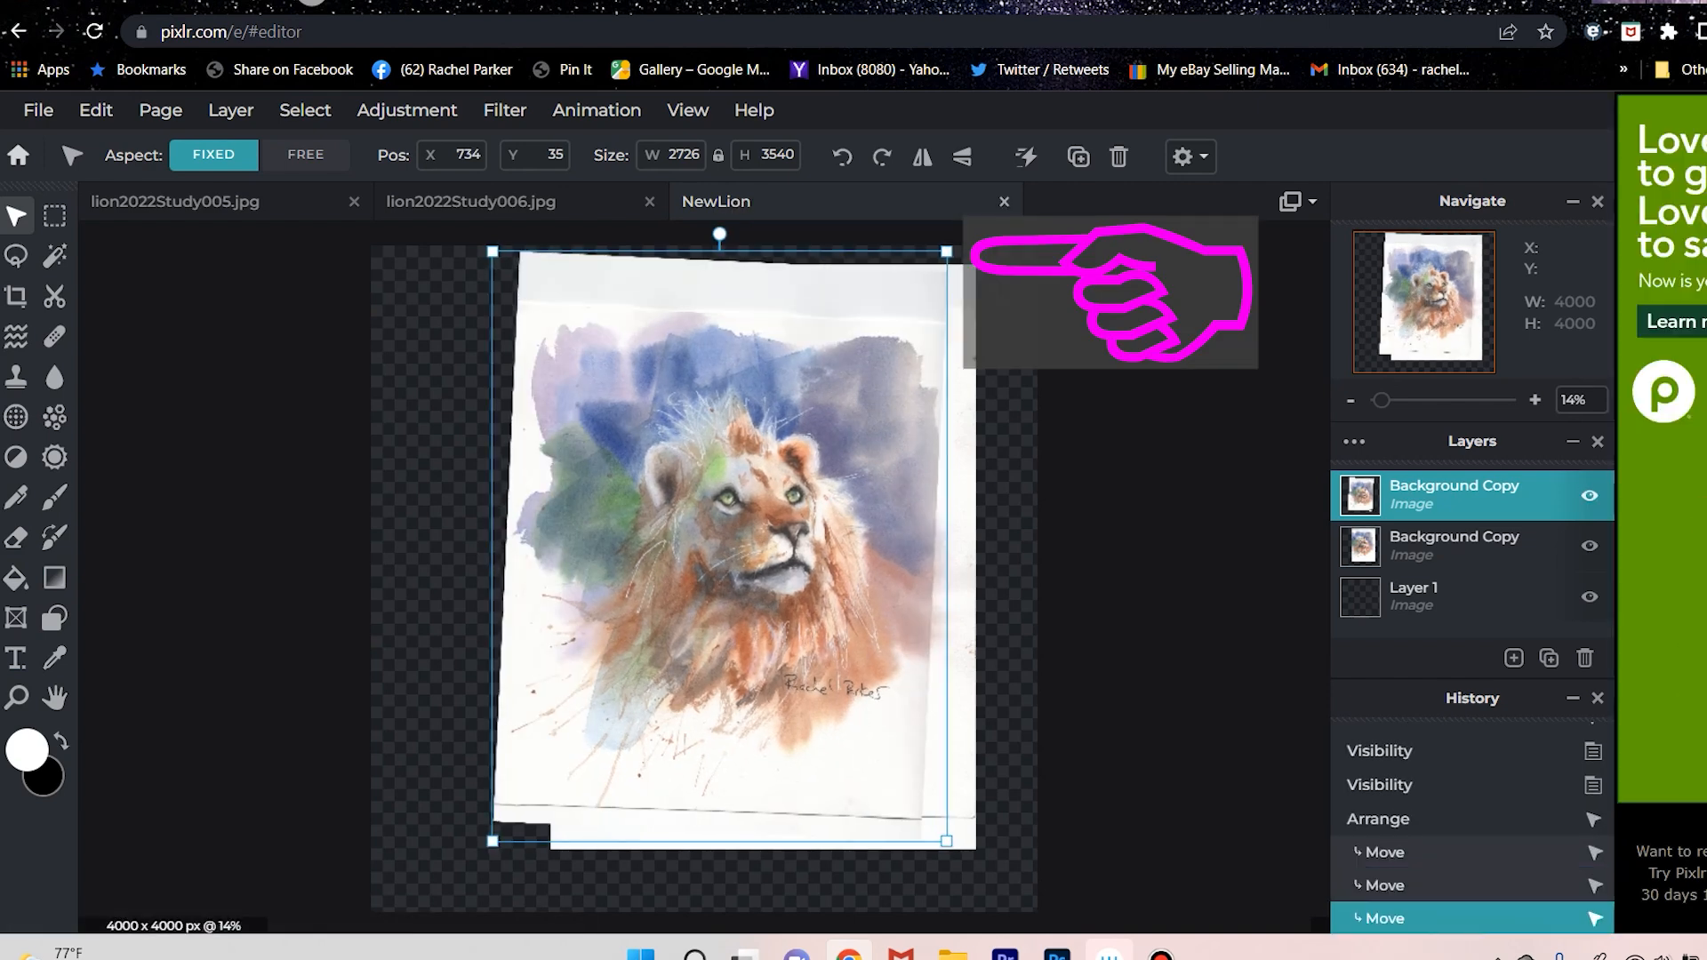
Toggle the upper lion layer's visibility repeatedly to compare the lion's position and size in the two scans.
{"action": "left_click", "coordinate": [1590, 495]}
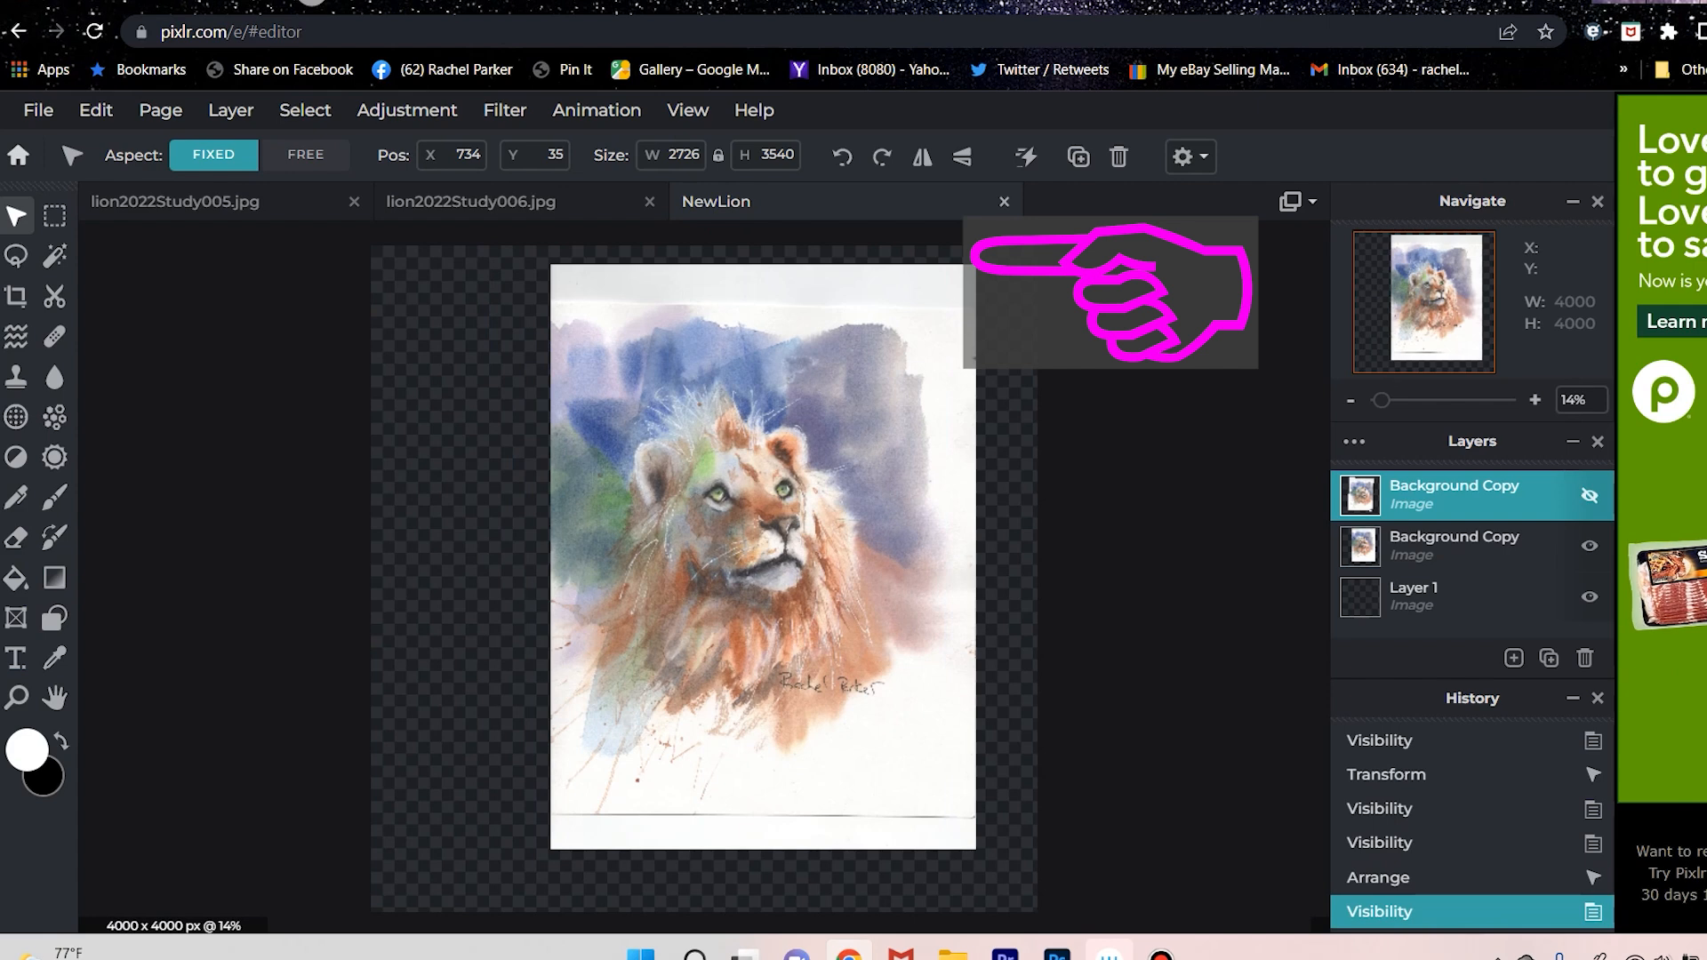
{"action": "left_click", "coordinate": [1589, 495]}
{"action": "left_click", "coordinate": [1589, 496]}
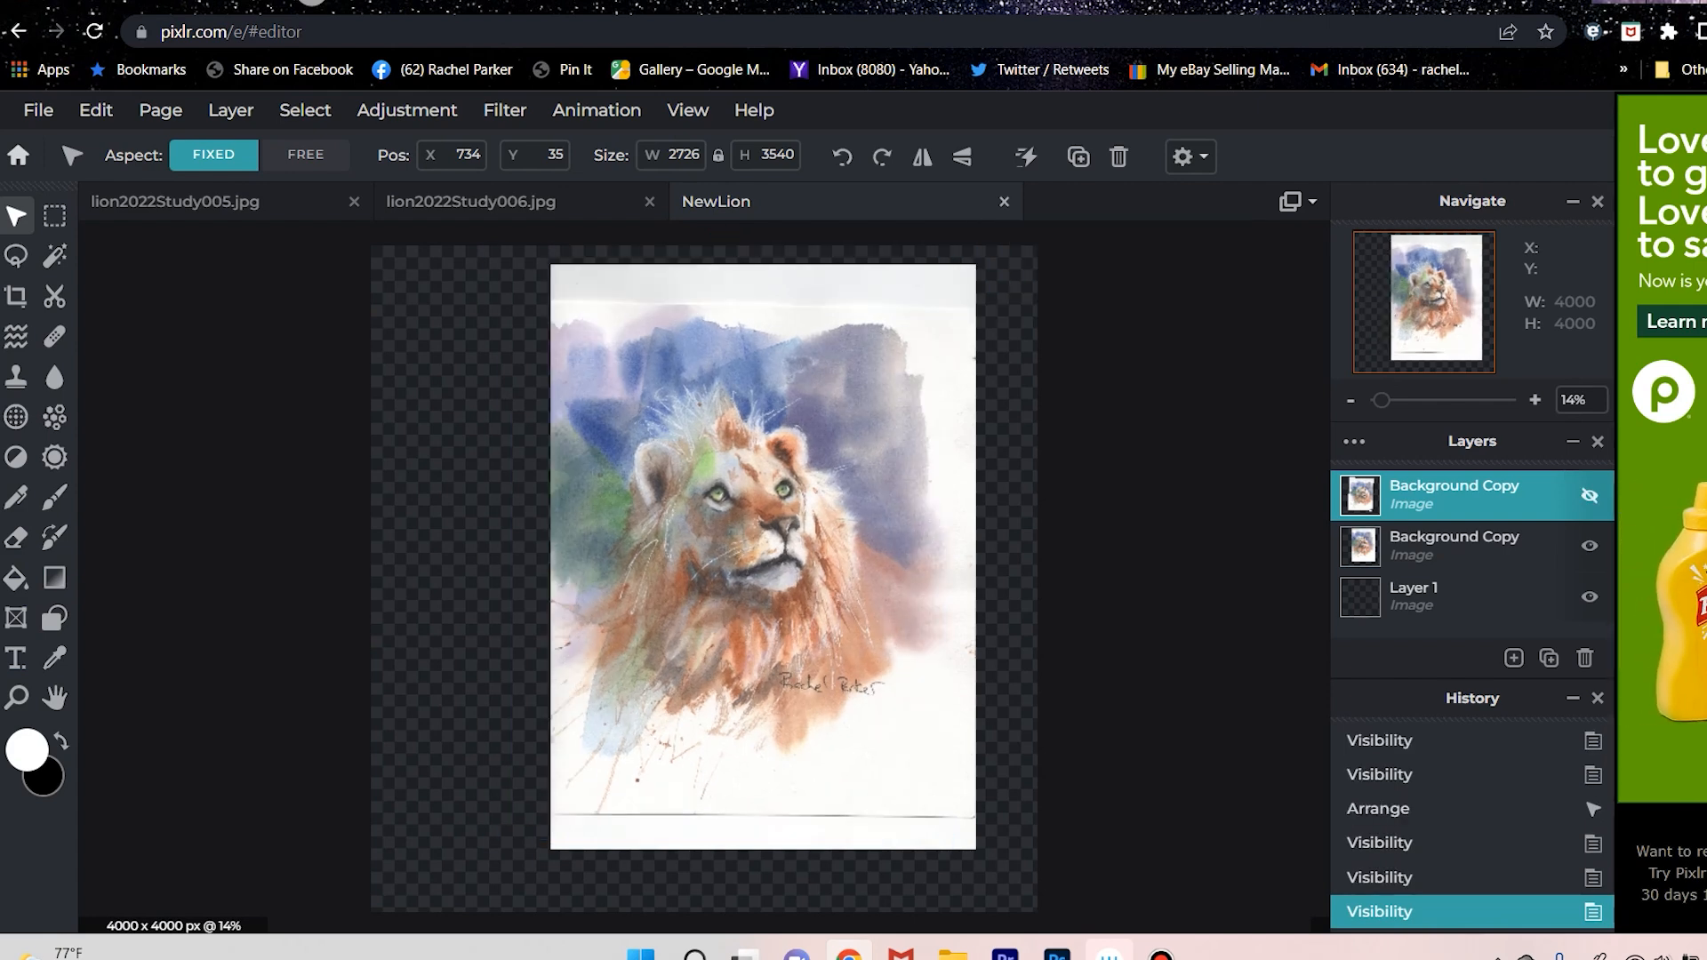
{"action": "left_click", "coordinate": [1590, 495]}
{"action": "left_click", "coordinate": [1589, 495]}
{"action": "left_click", "coordinate": [1589, 495]}
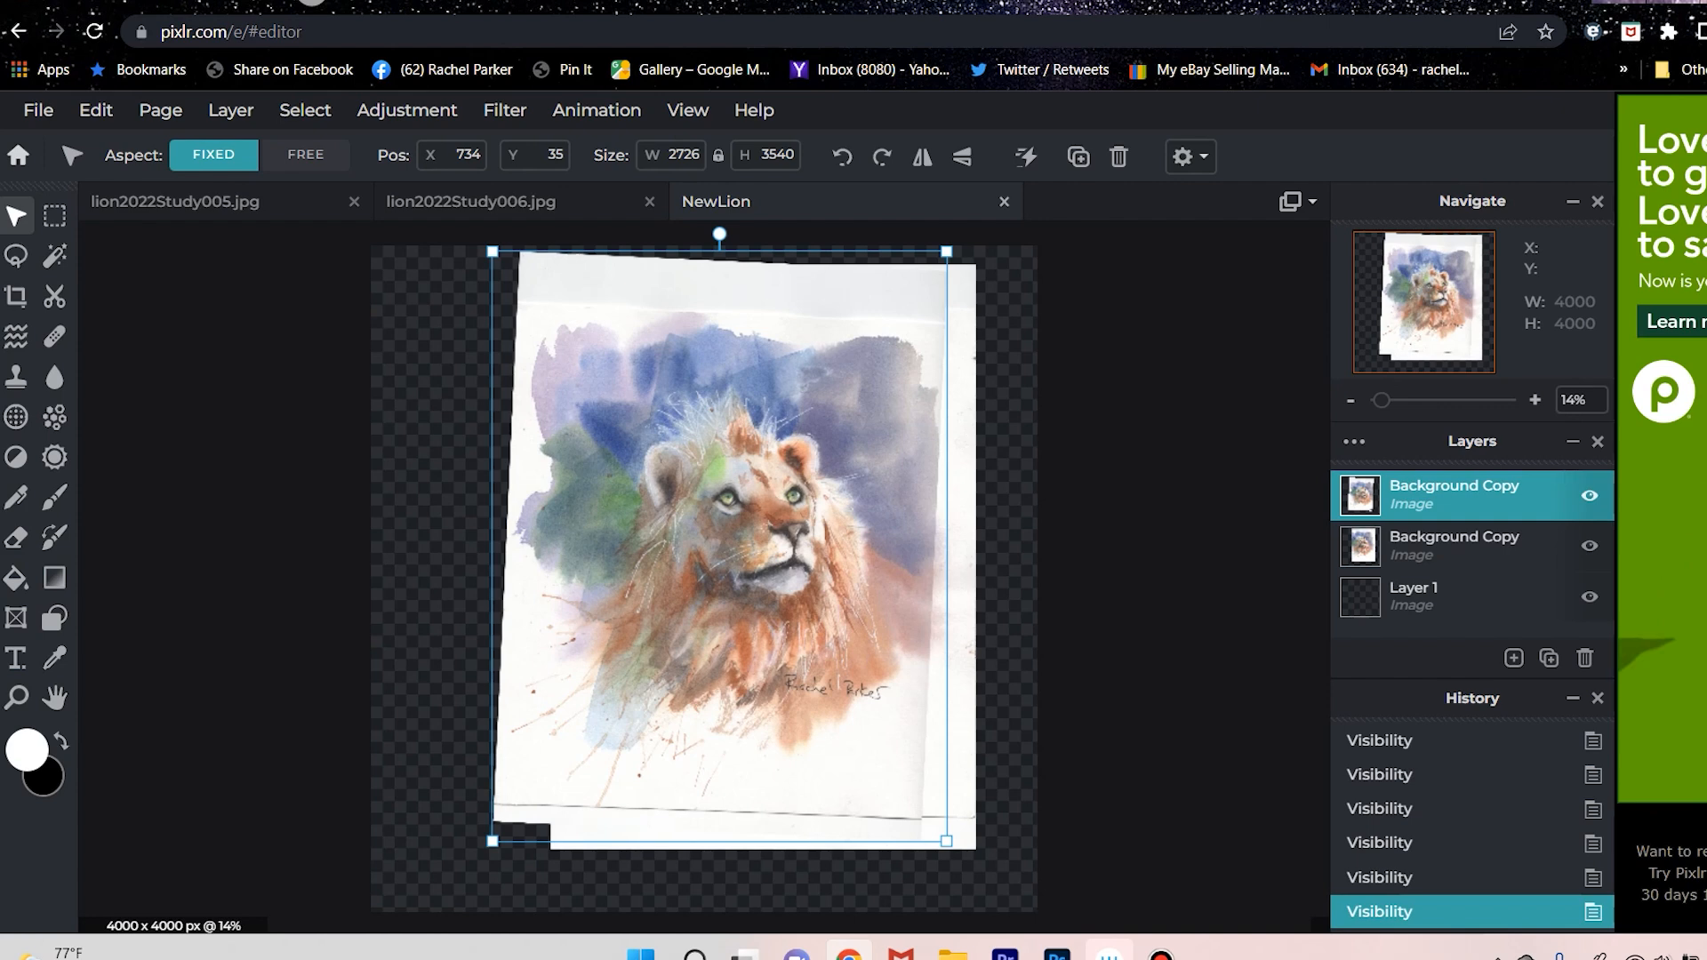
{"action": "left_click", "coordinate": [1589, 495]}
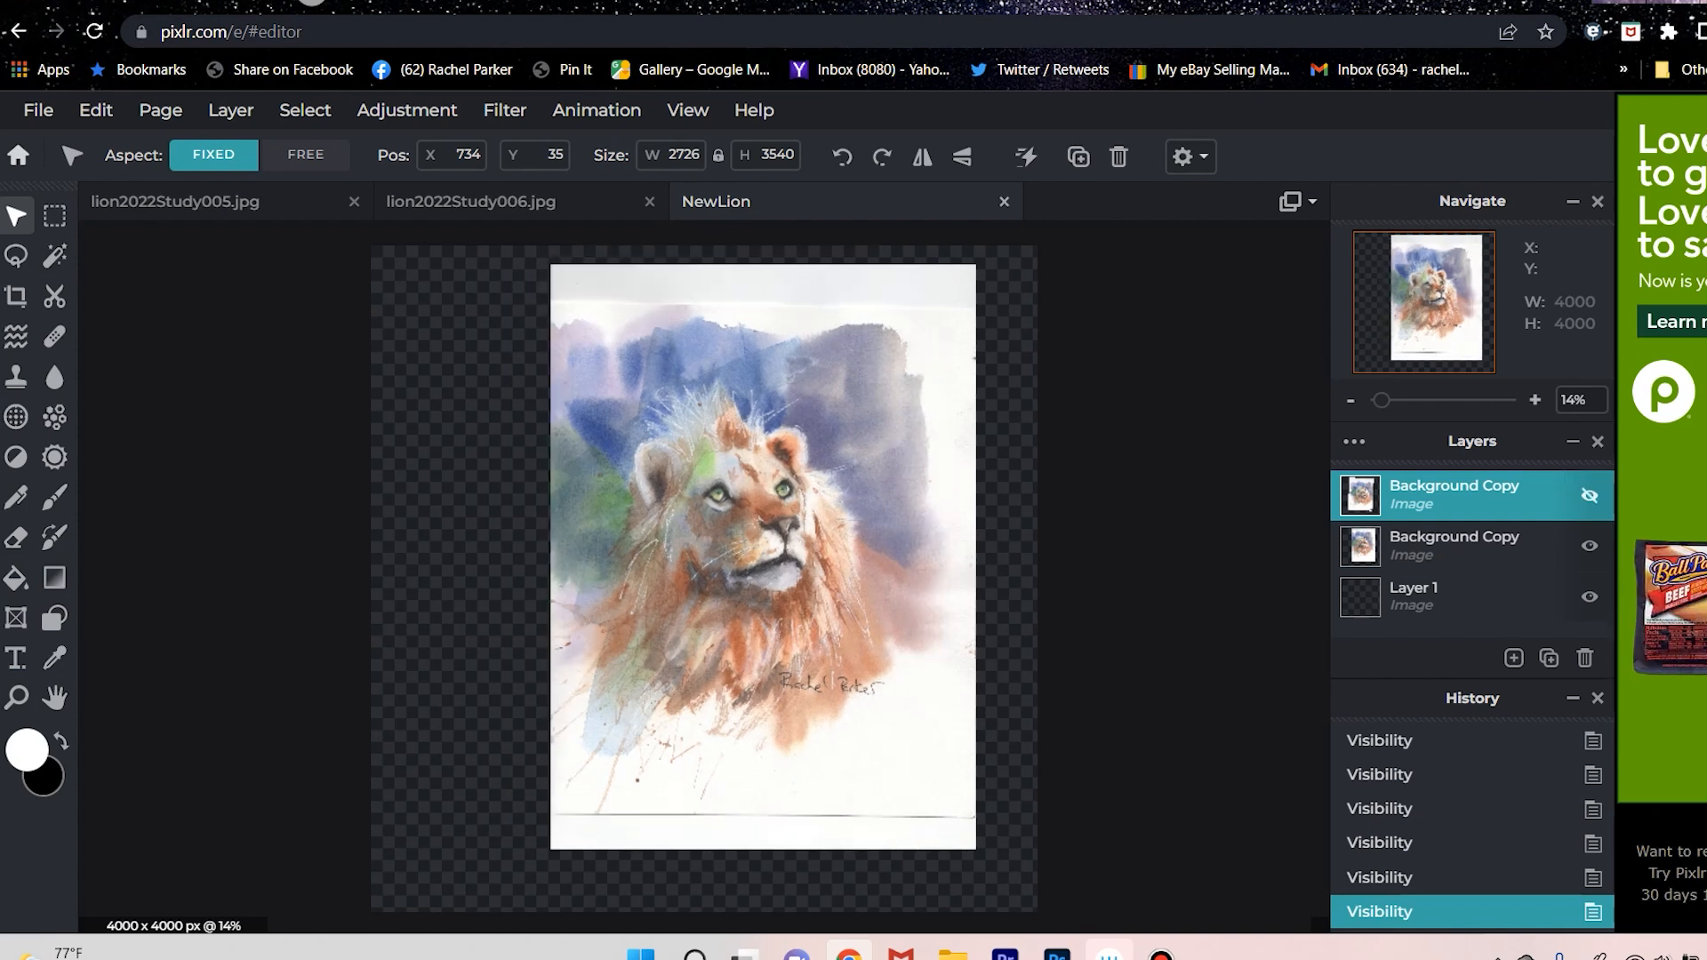
{"action": "left_click", "coordinate": [1589, 495]}
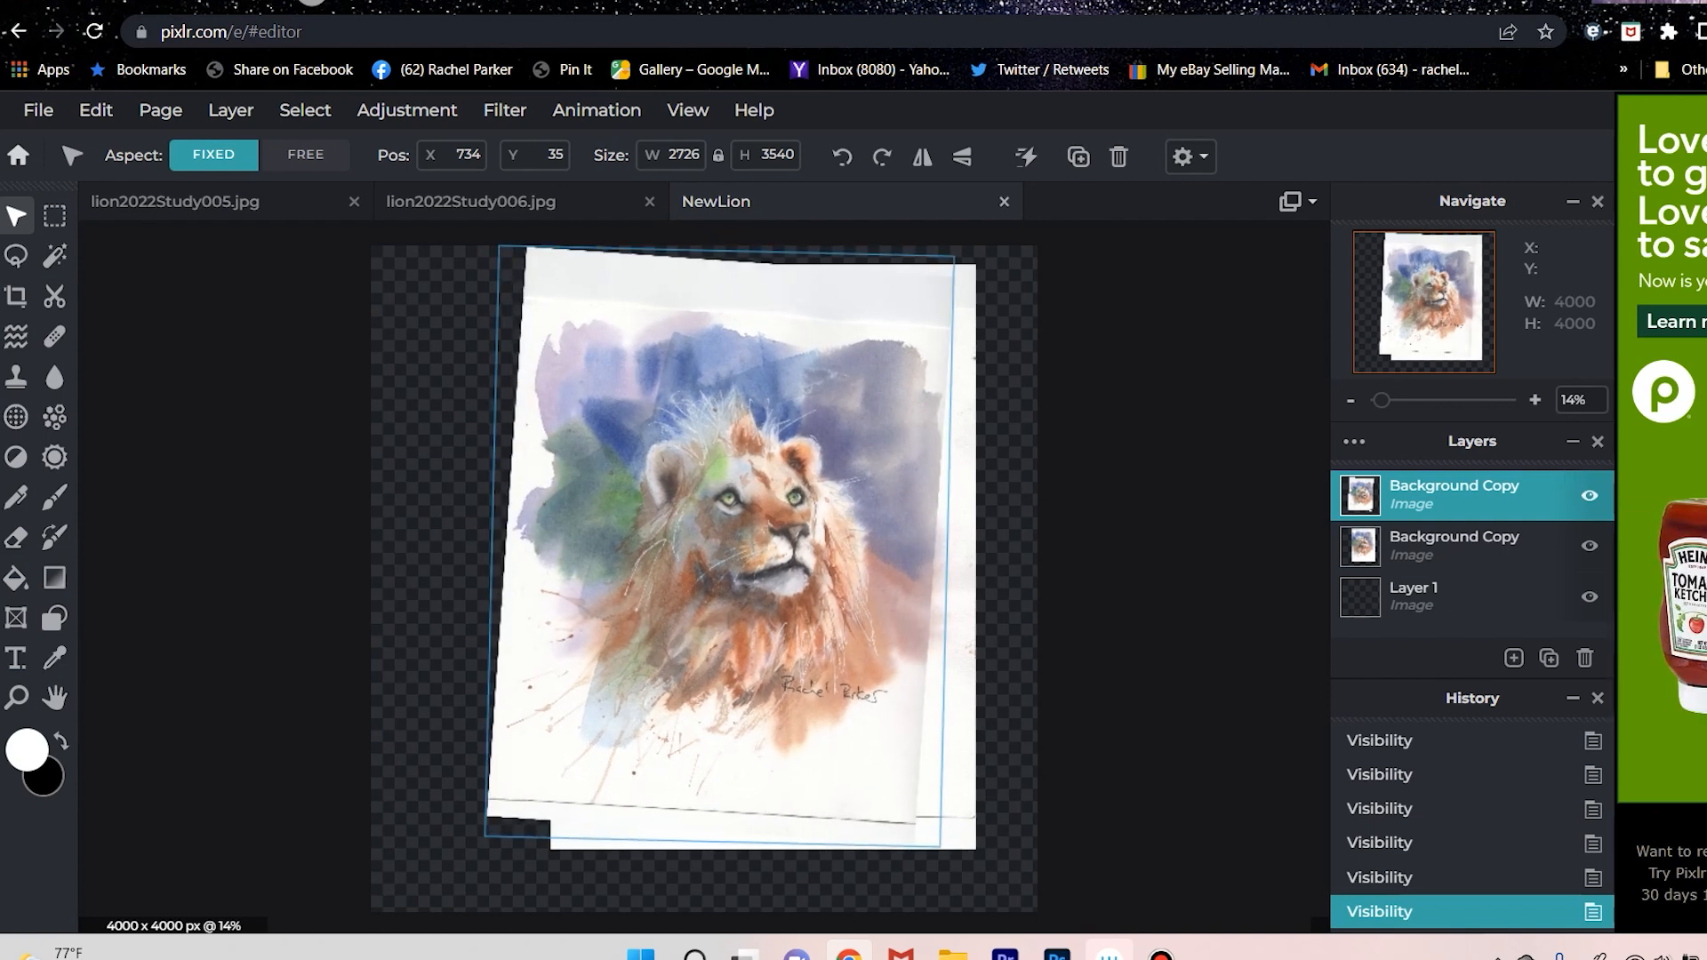
Rotate the upper lion layer slightly further clockwise and toggle its visibility to check the alignment with the lower scan.
{"action": "left_click_drag", "start_coordinate": [727, 235], "coordinate": [731, 235]}
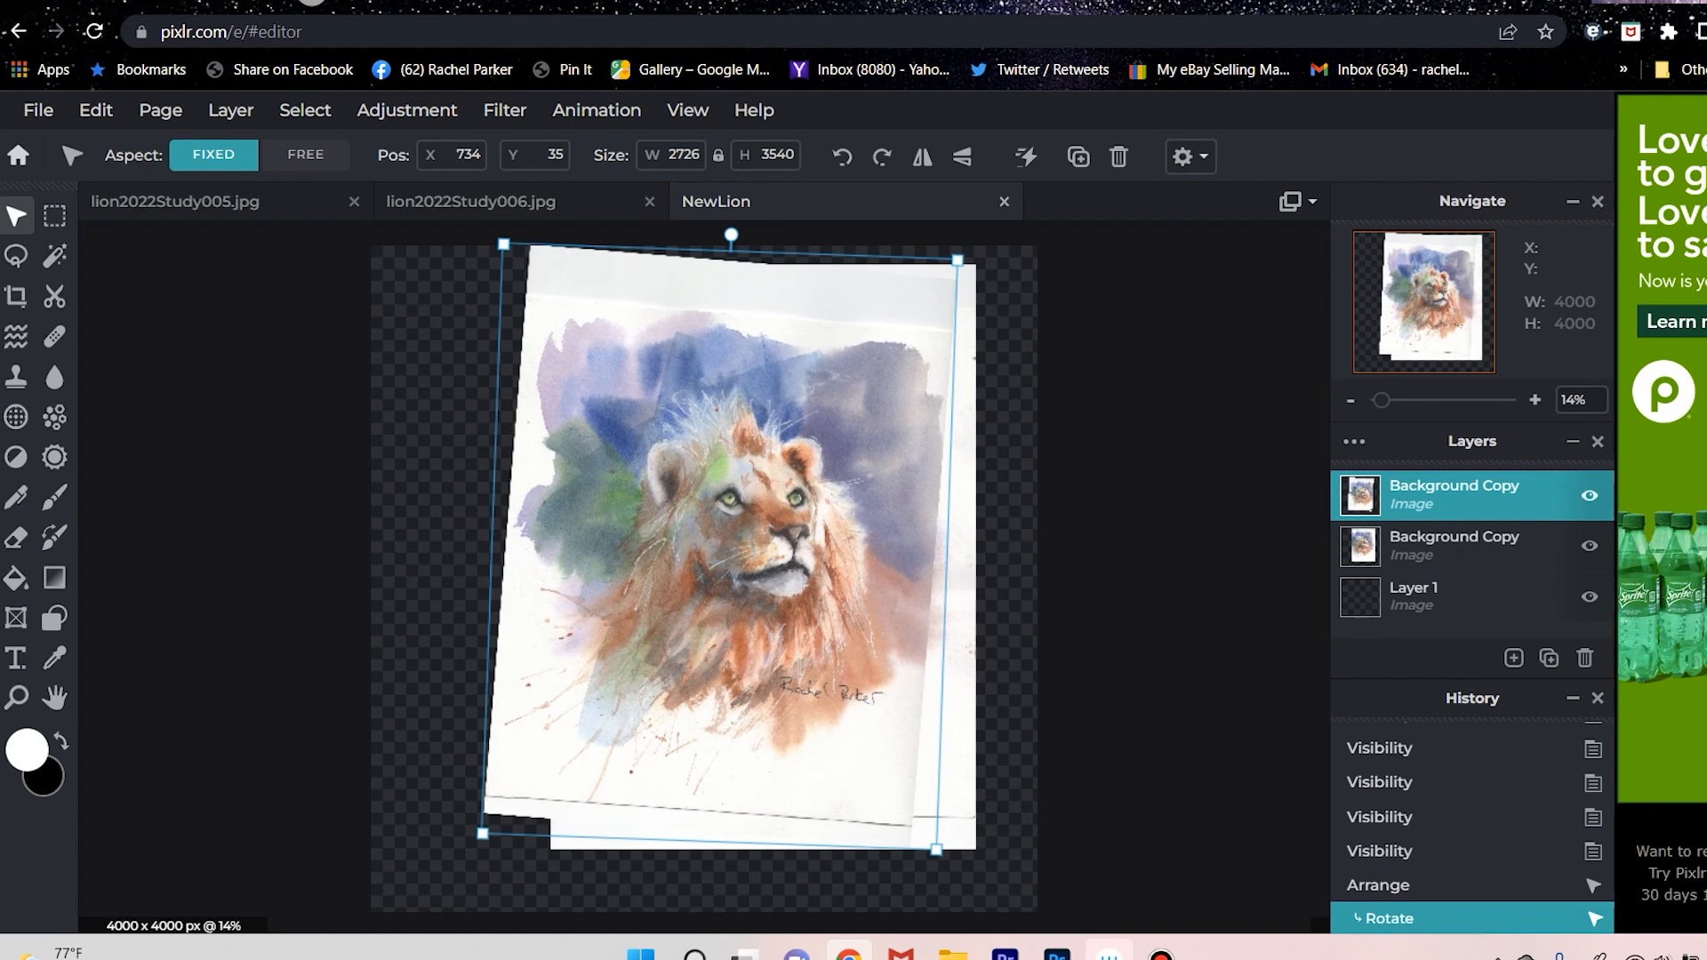
{"action": "key", "text": "ctrl+z"}
{"action": "left_click", "coordinate": [1590, 495]}
{"action": "left_click", "coordinate": [1589, 495]}
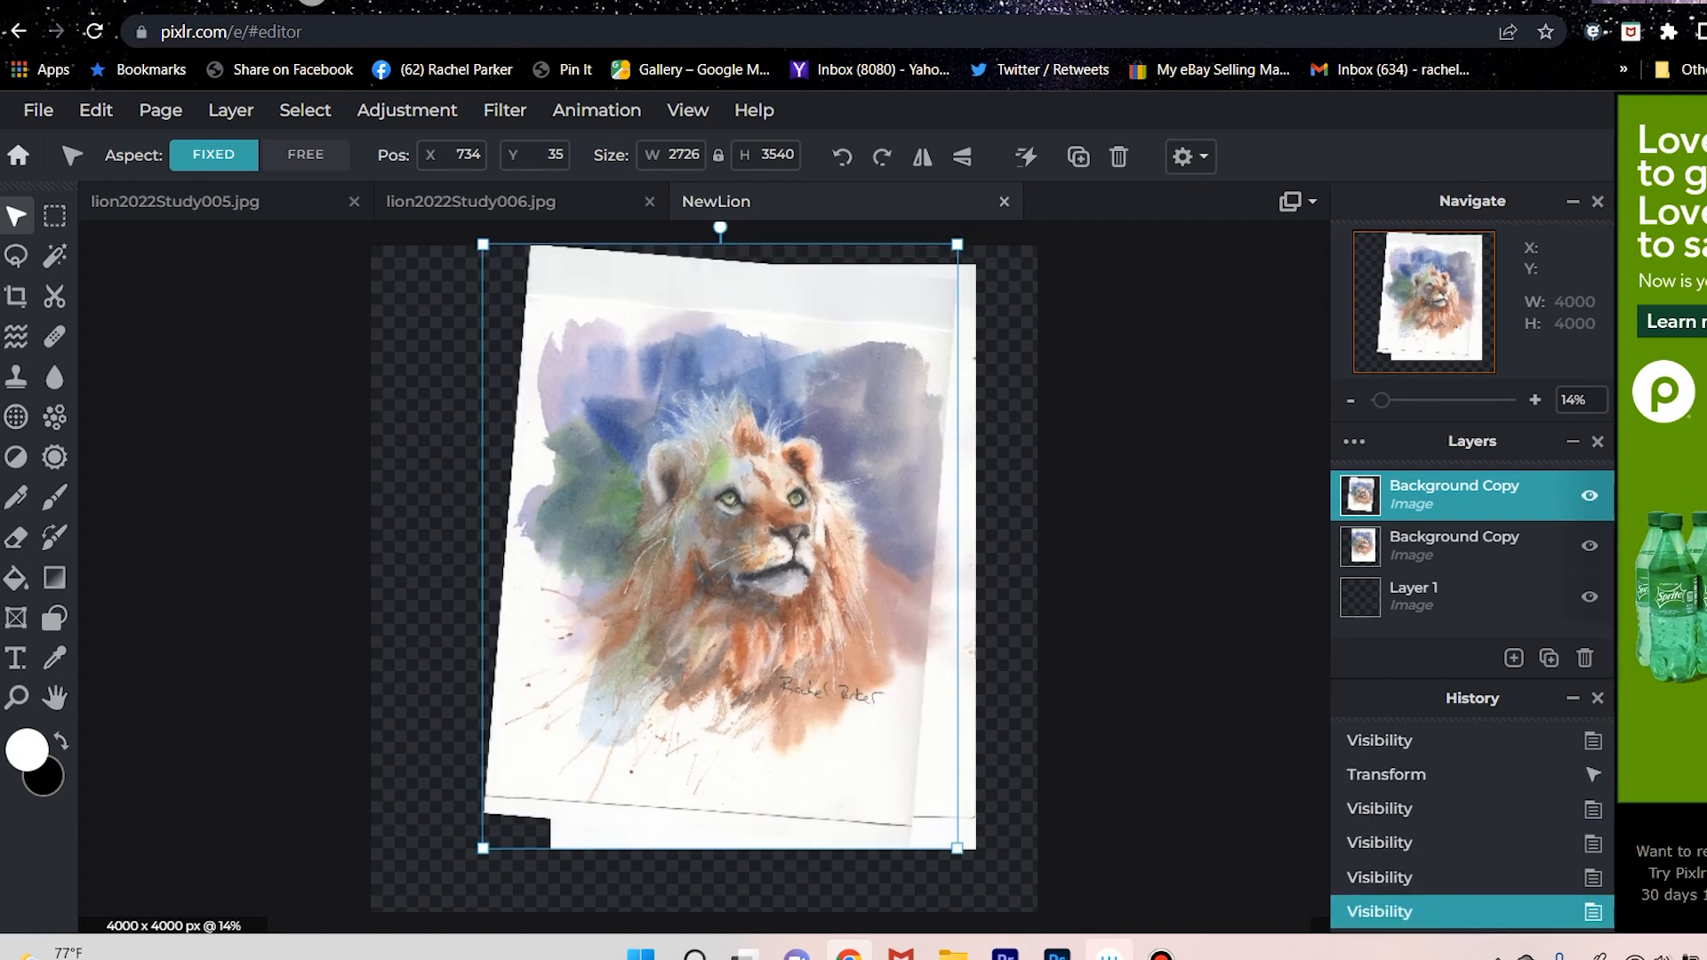
{"action": "left_click", "coordinate": [1590, 495]}
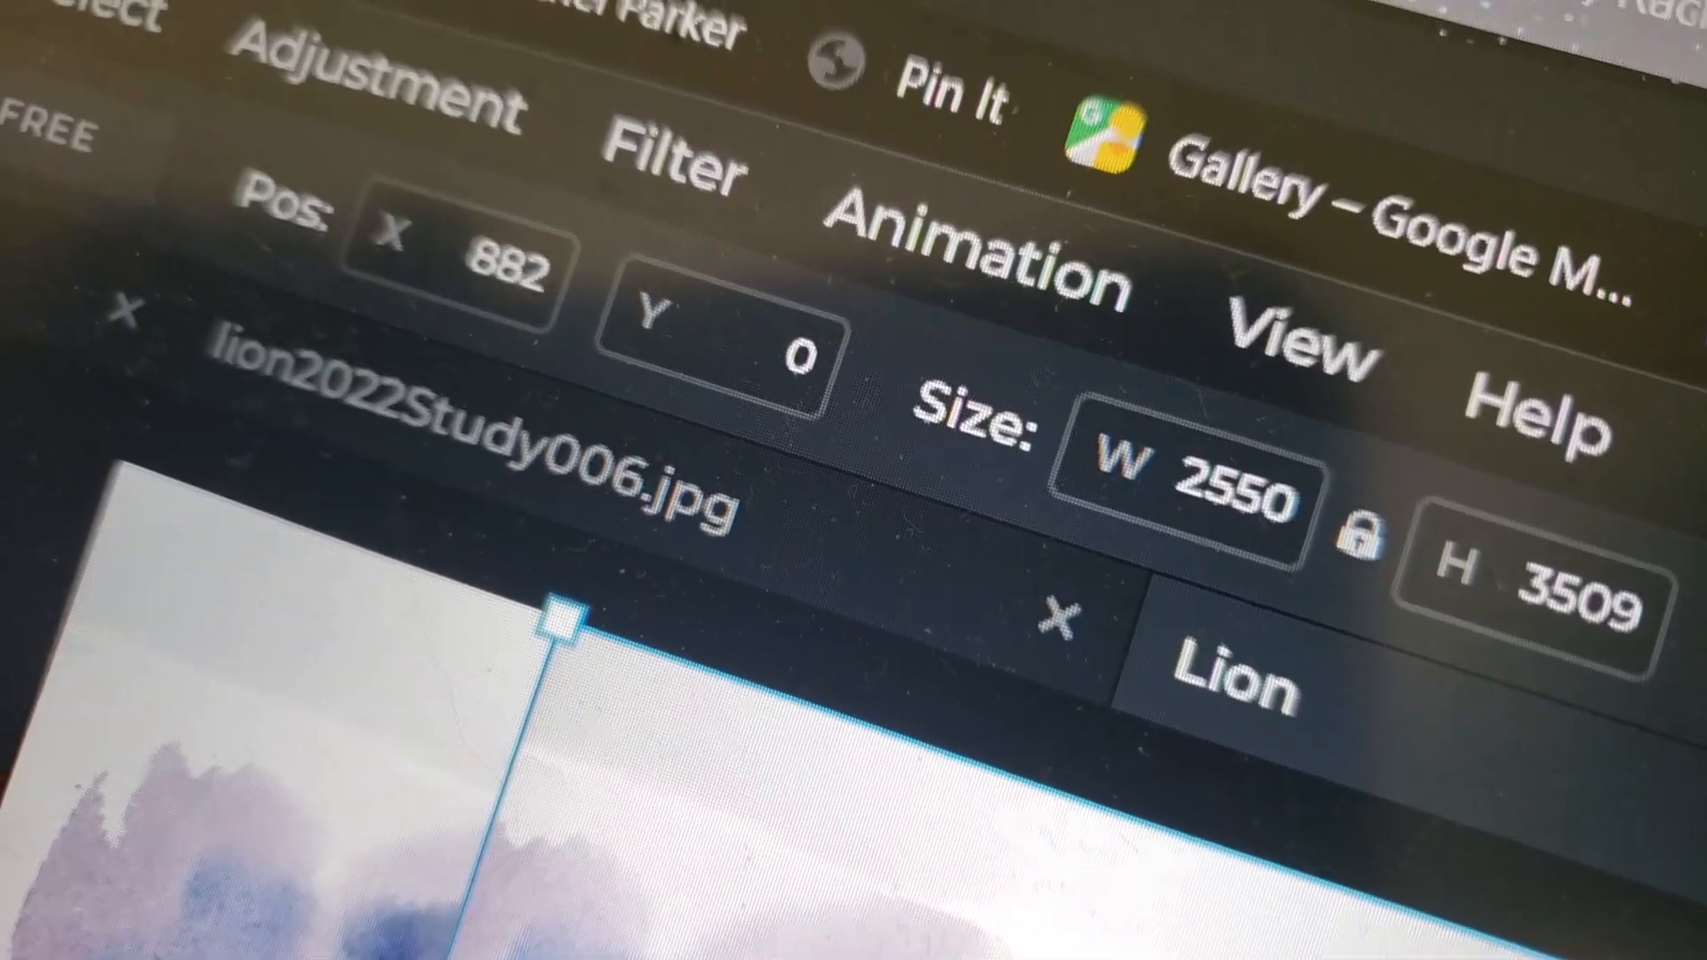
Nudge the upper lion scan to the right in small increments, then toggle its visibility to compare it with the lower scan.
{"action": "key", "text": "Right"}
{"action": "key", "text": "Right"}
{"action": "key", "text": "Right"}
{"action": "key", "text": "Right"}
{"action": "key", "text": "Right"}
{"action": "key", "text": "Right"}
{"action": "key", "text": "Right"}
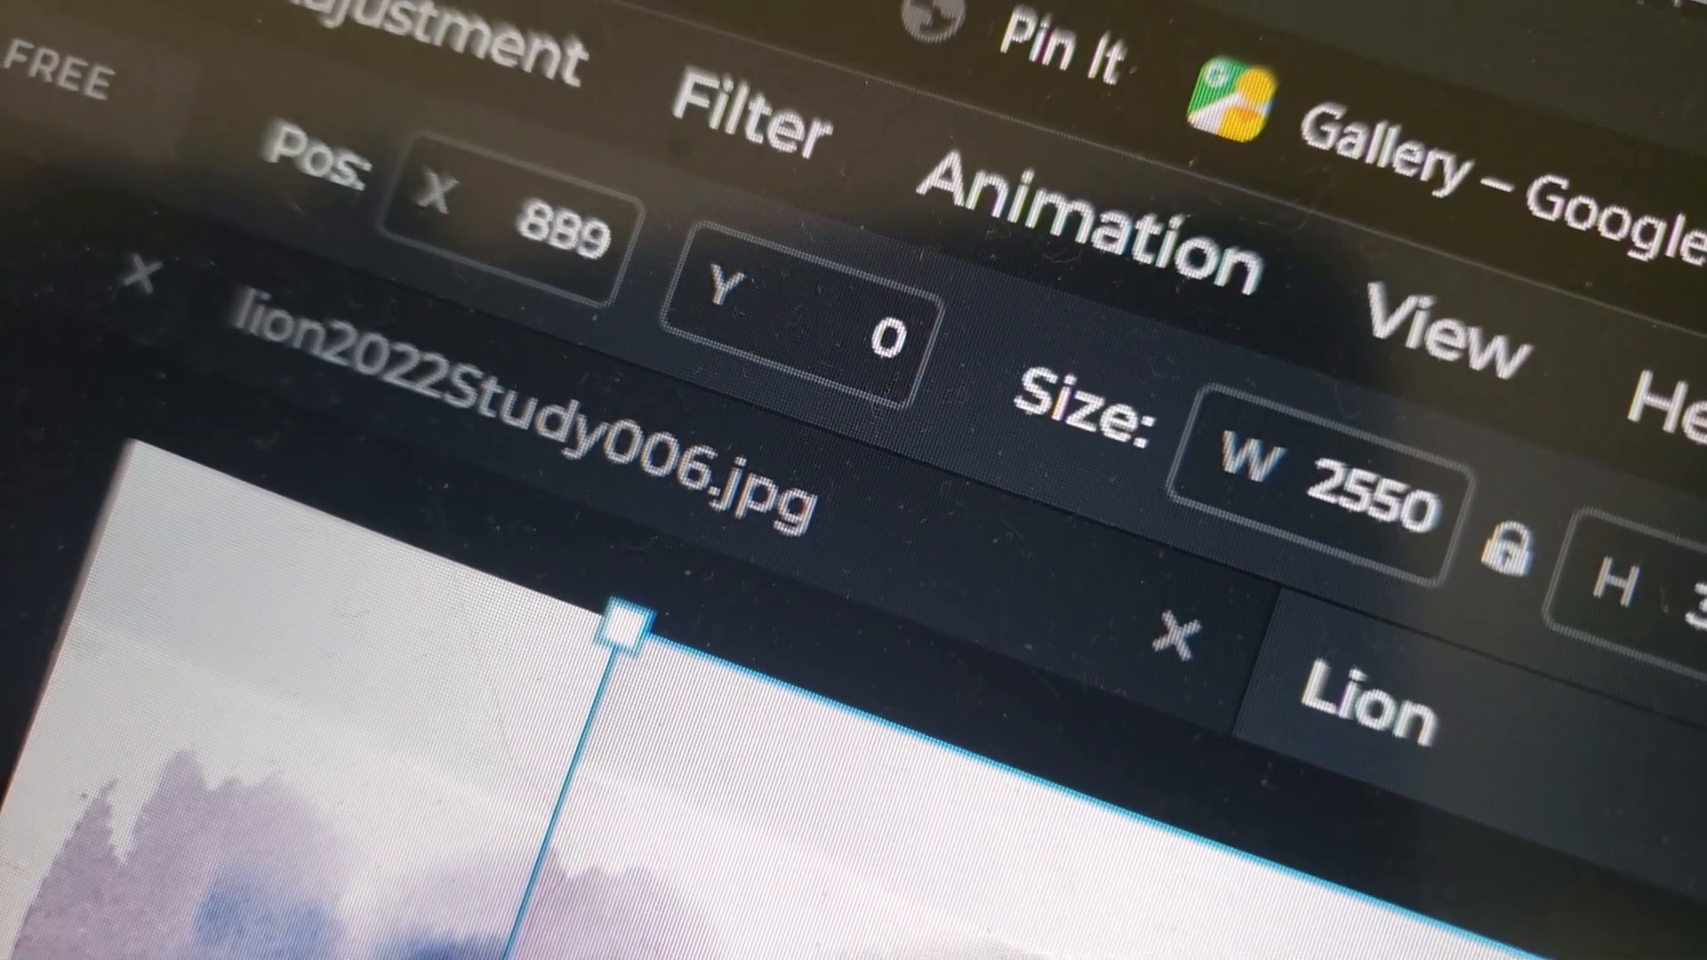
{"action": "key", "text": "Right"}
{"action": "key", "text": "Right"}
{"action": "key", "text": "Right"}
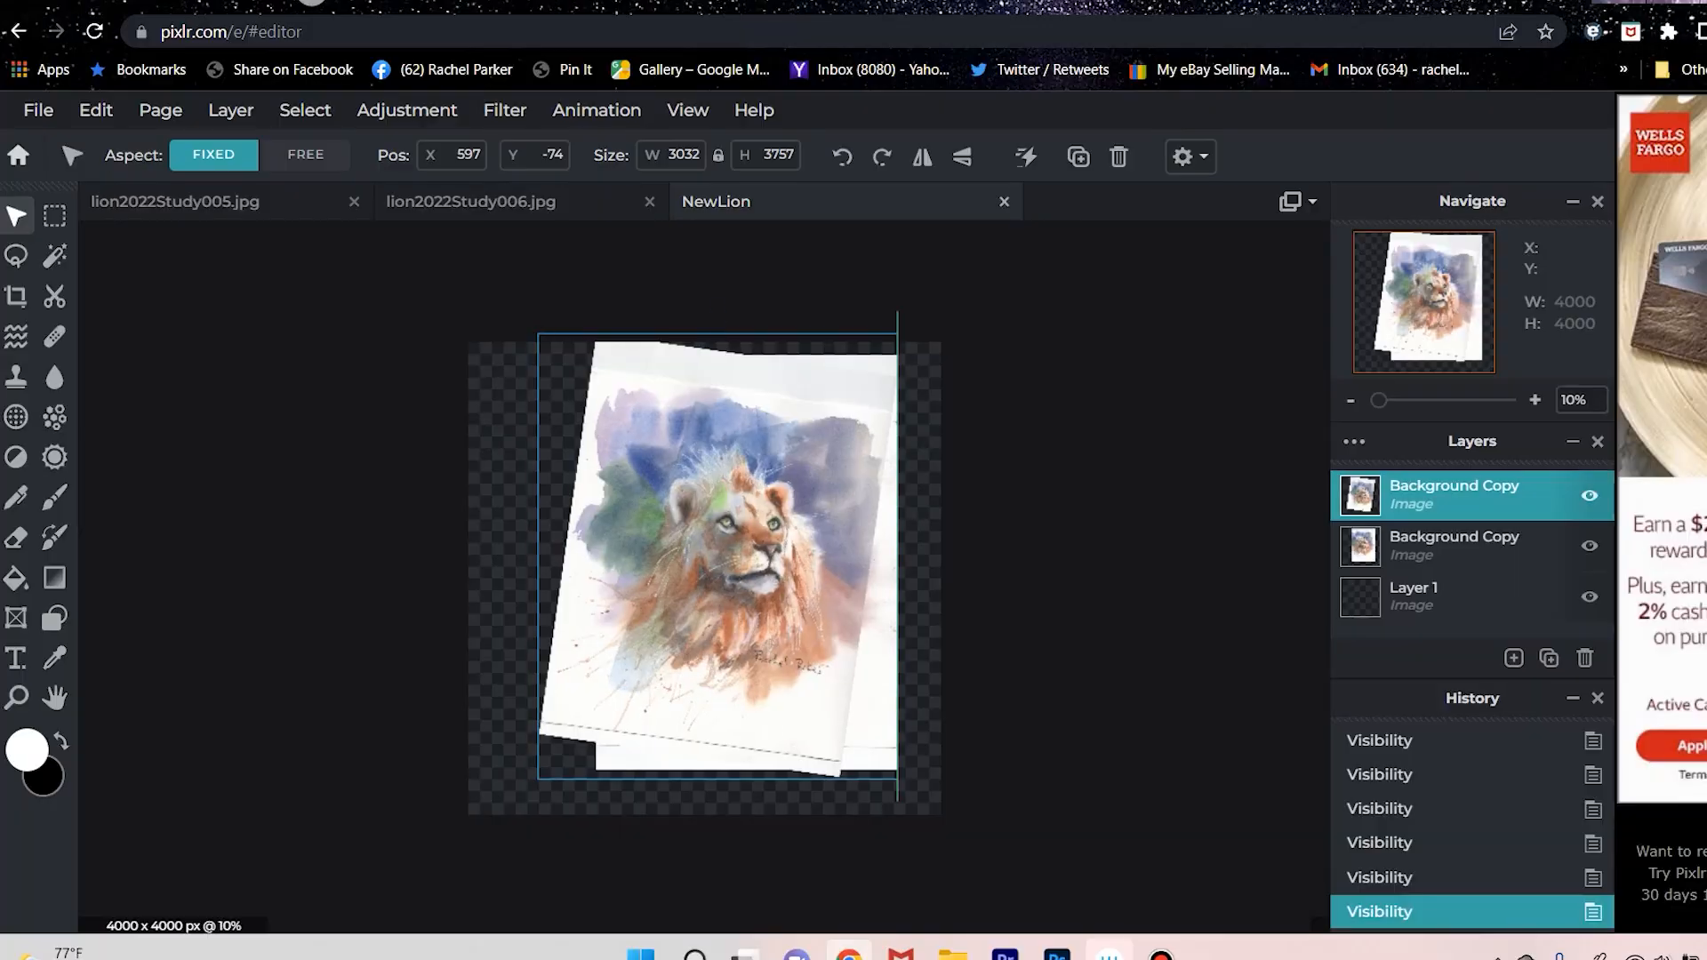
{"action": "left_click", "coordinate": [1589, 495]}
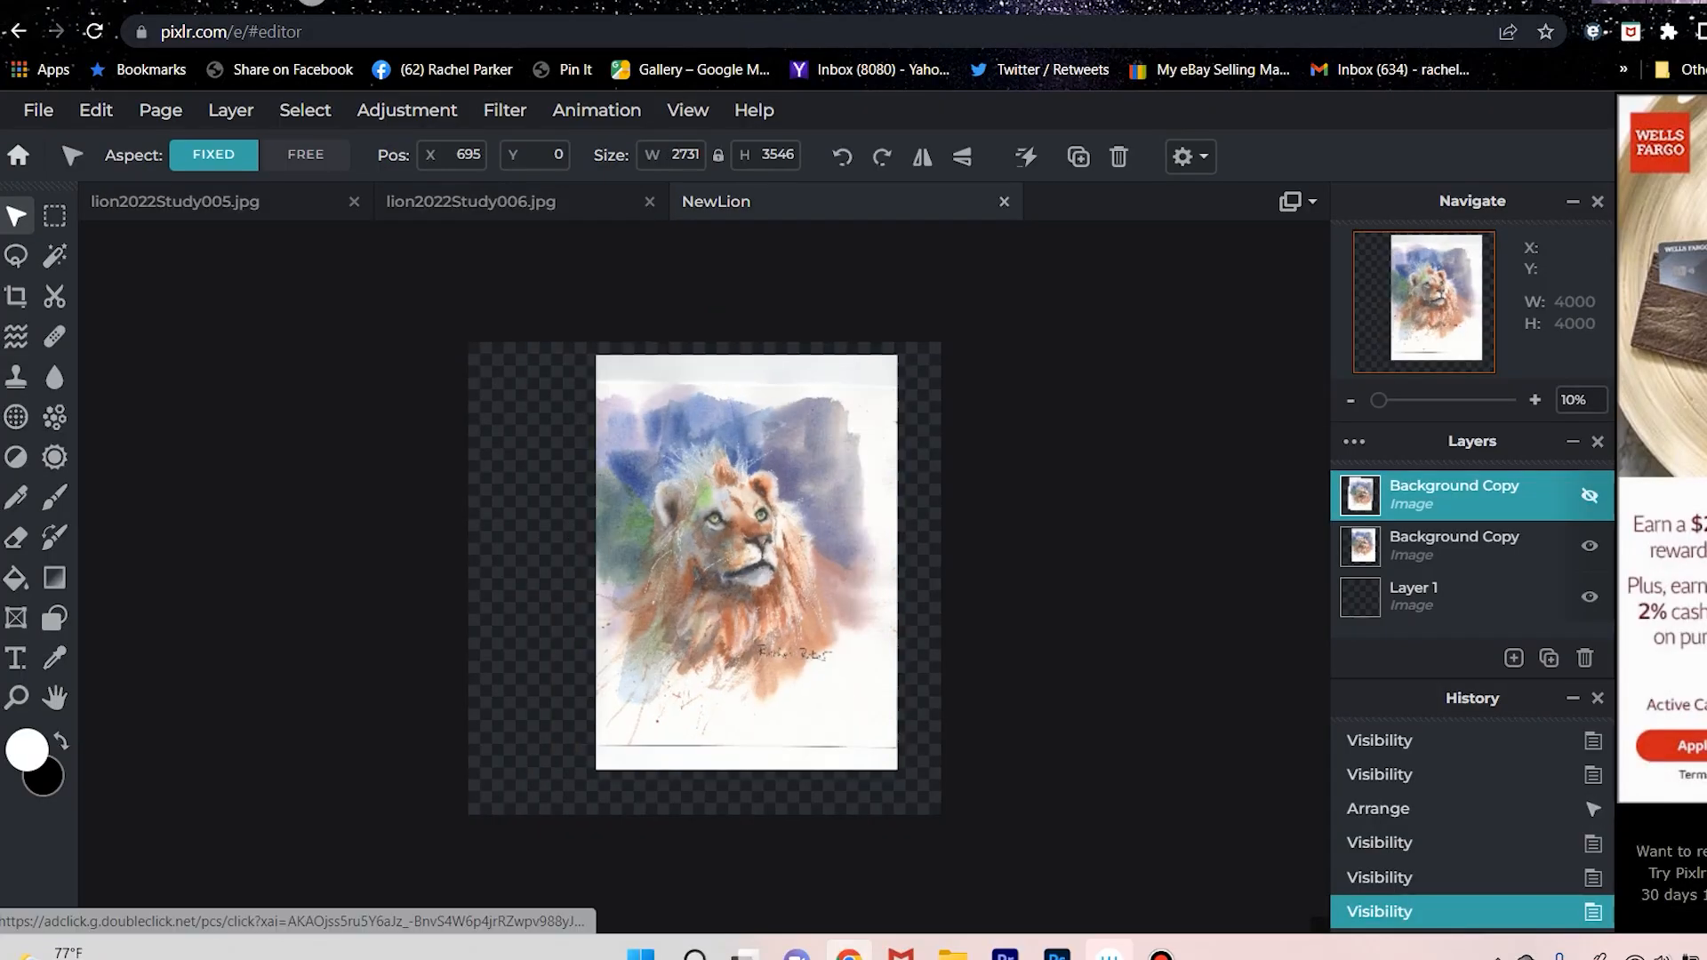
{"action": "left_click", "coordinate": [1589, 495]}
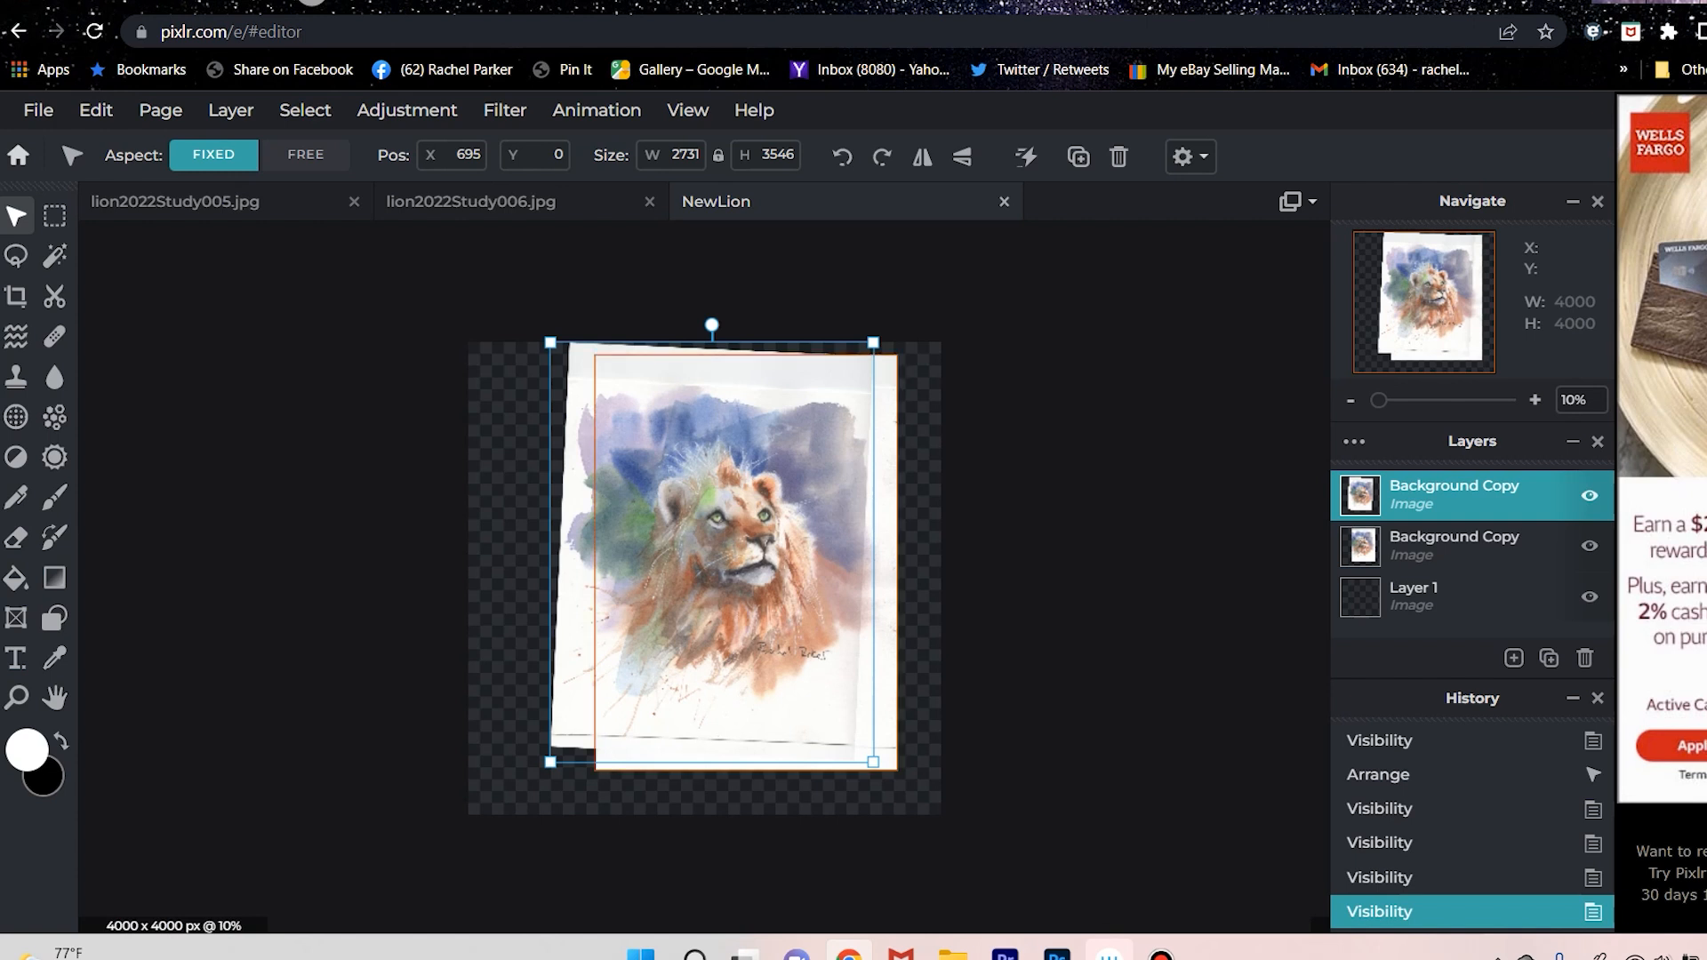
Set the Eraser to a 200 px brush with much higher softness and erase the upper layer's hard right edge to blend the scans.
{"action": "key", "text": "e"}
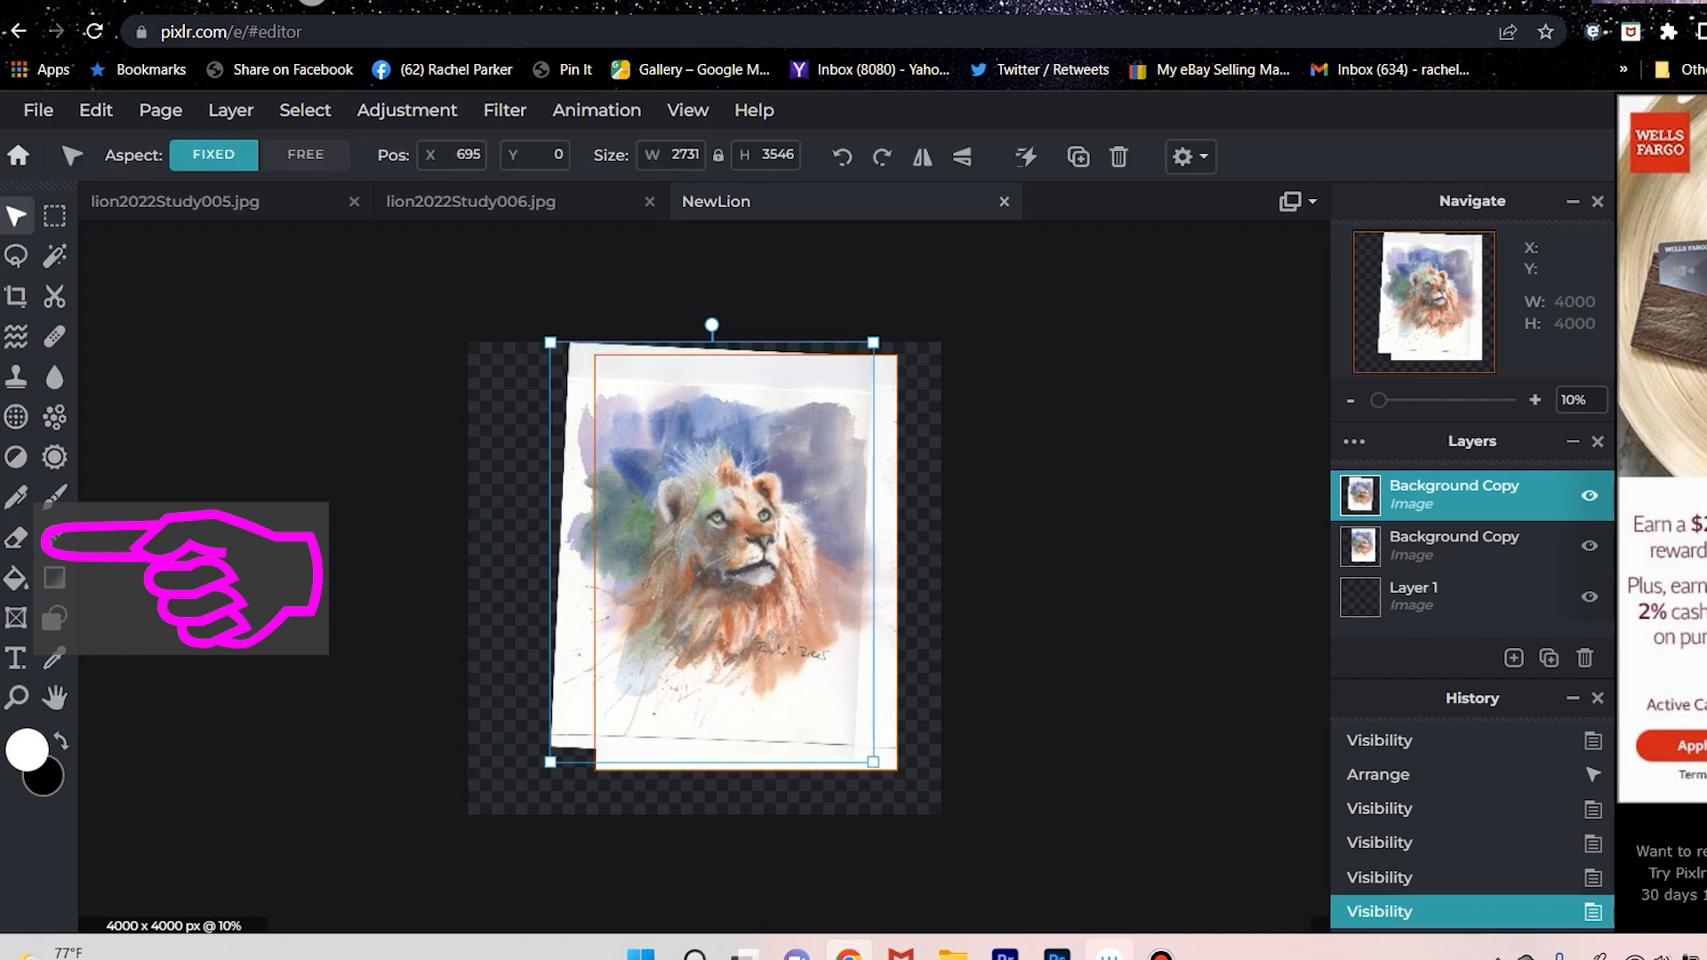
{"action": "key", "text": "e"}
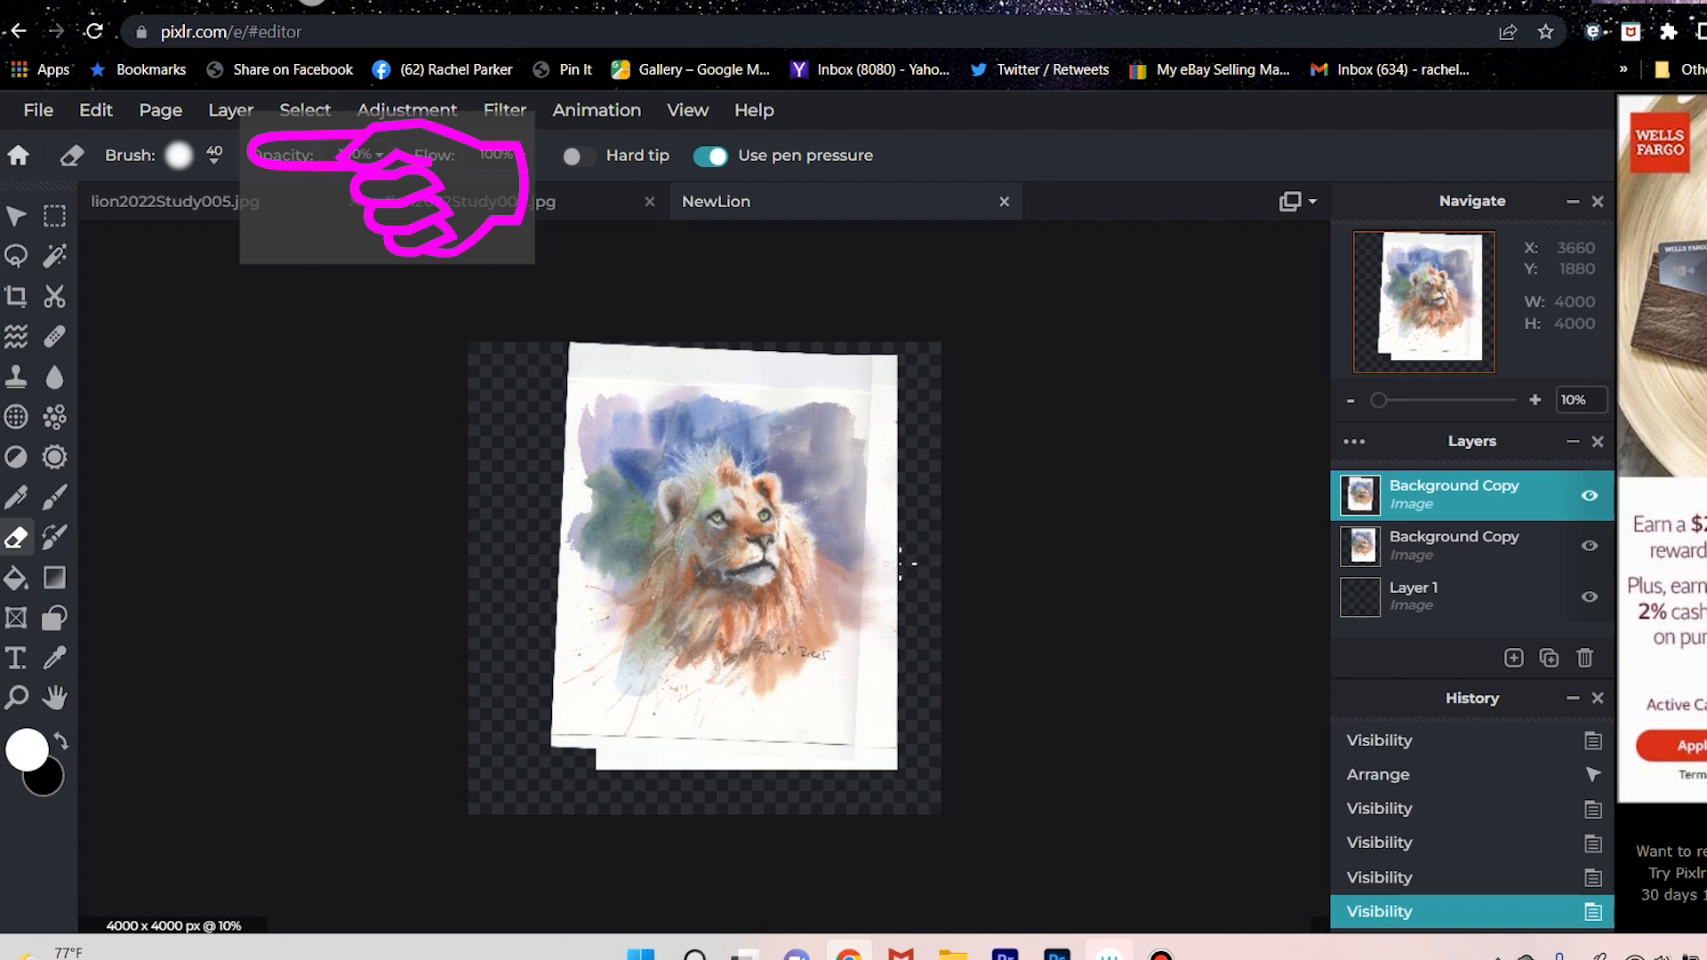
{"action": "left_click", "coordinate": [178, 154]}
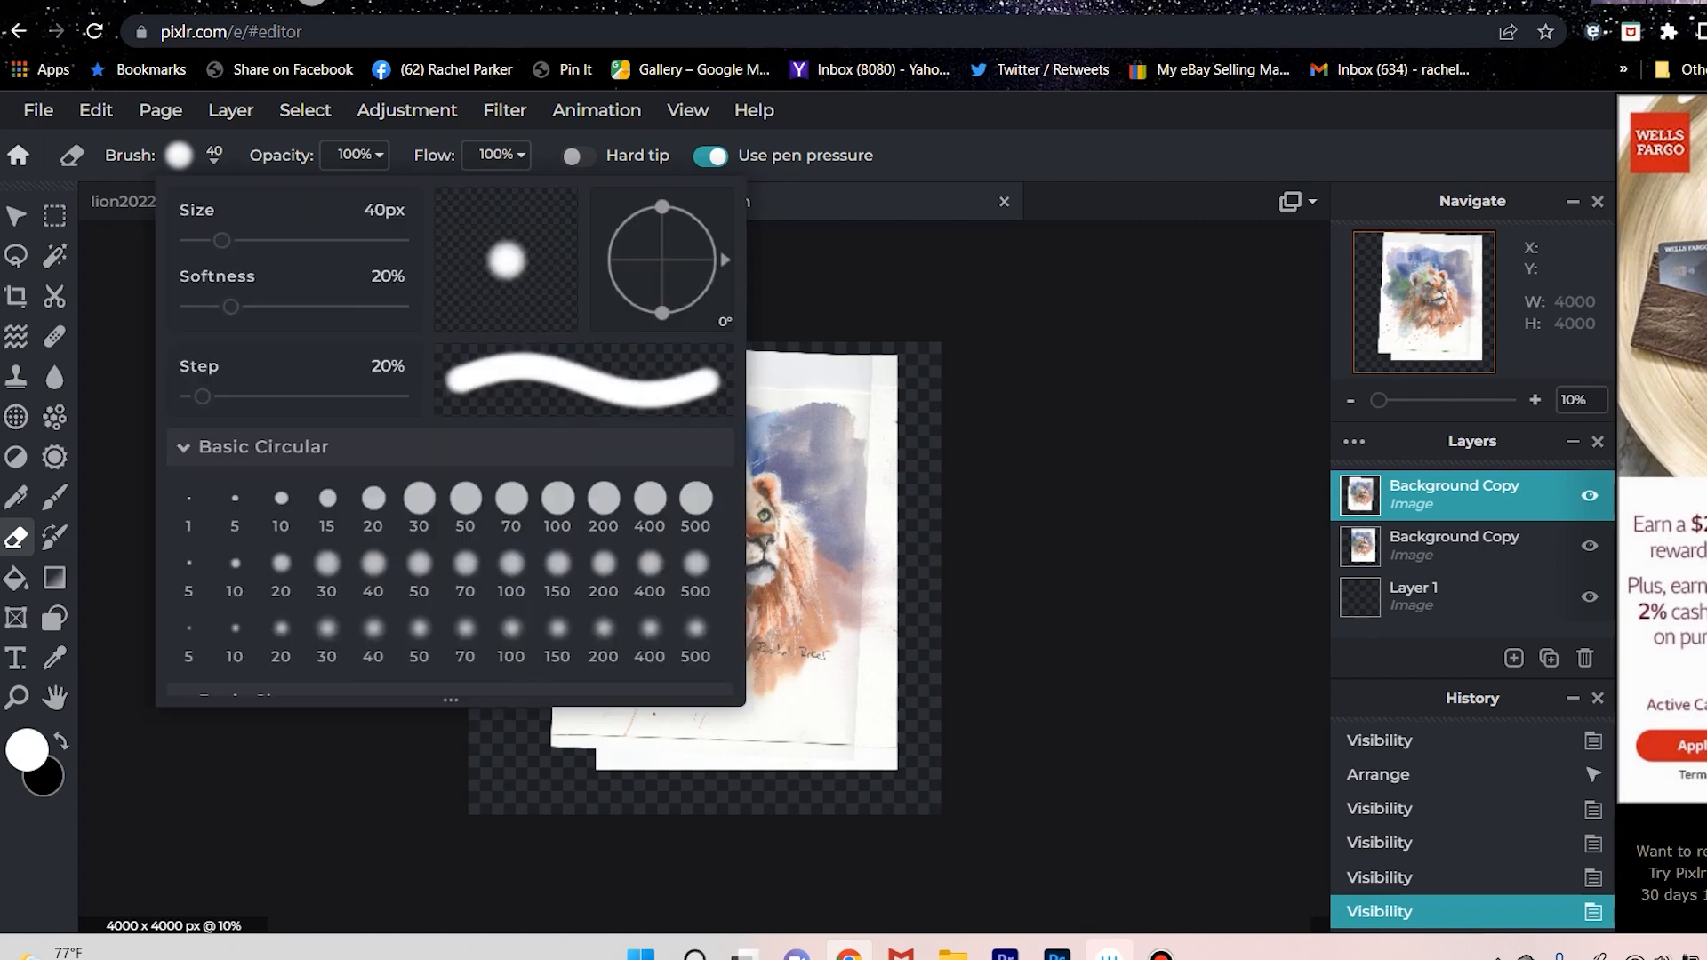
{"action": "left_click_drag", "start_coordinate": [221, 240], "coordinate": [288, 240]}
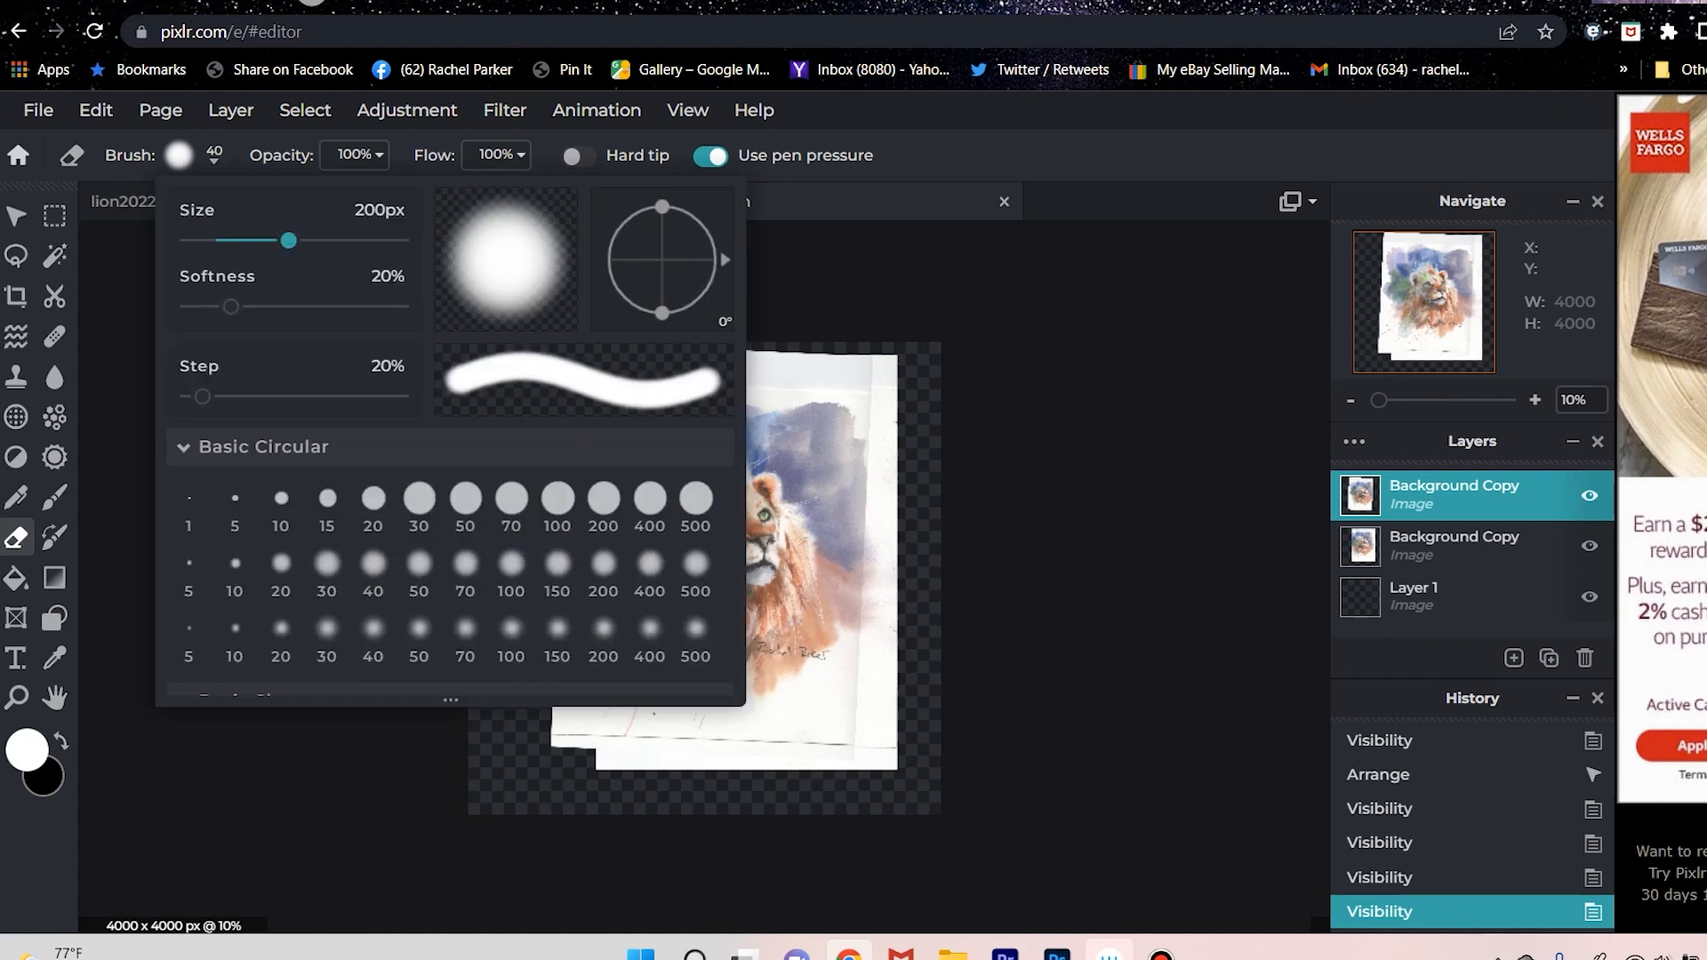
{"action": "left_click_drag", "start_coordinate": [231, 306], "coordinate": [391, 306]}
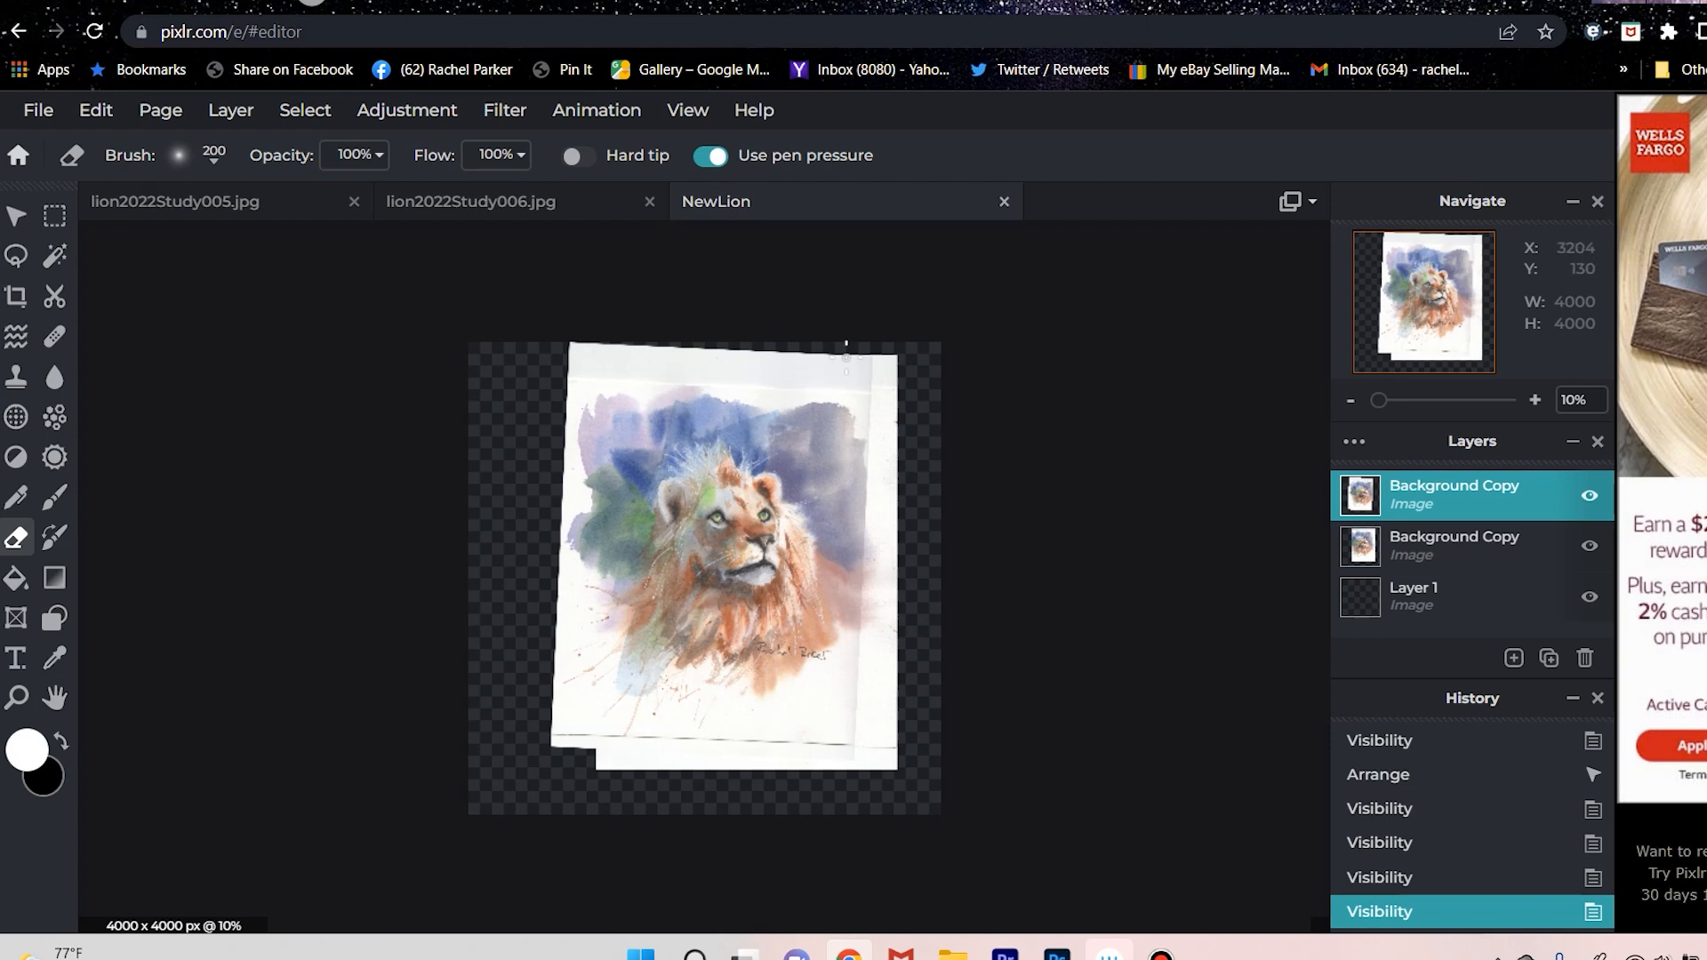
{"action": "left_click", "coordinate": [846, 353]}
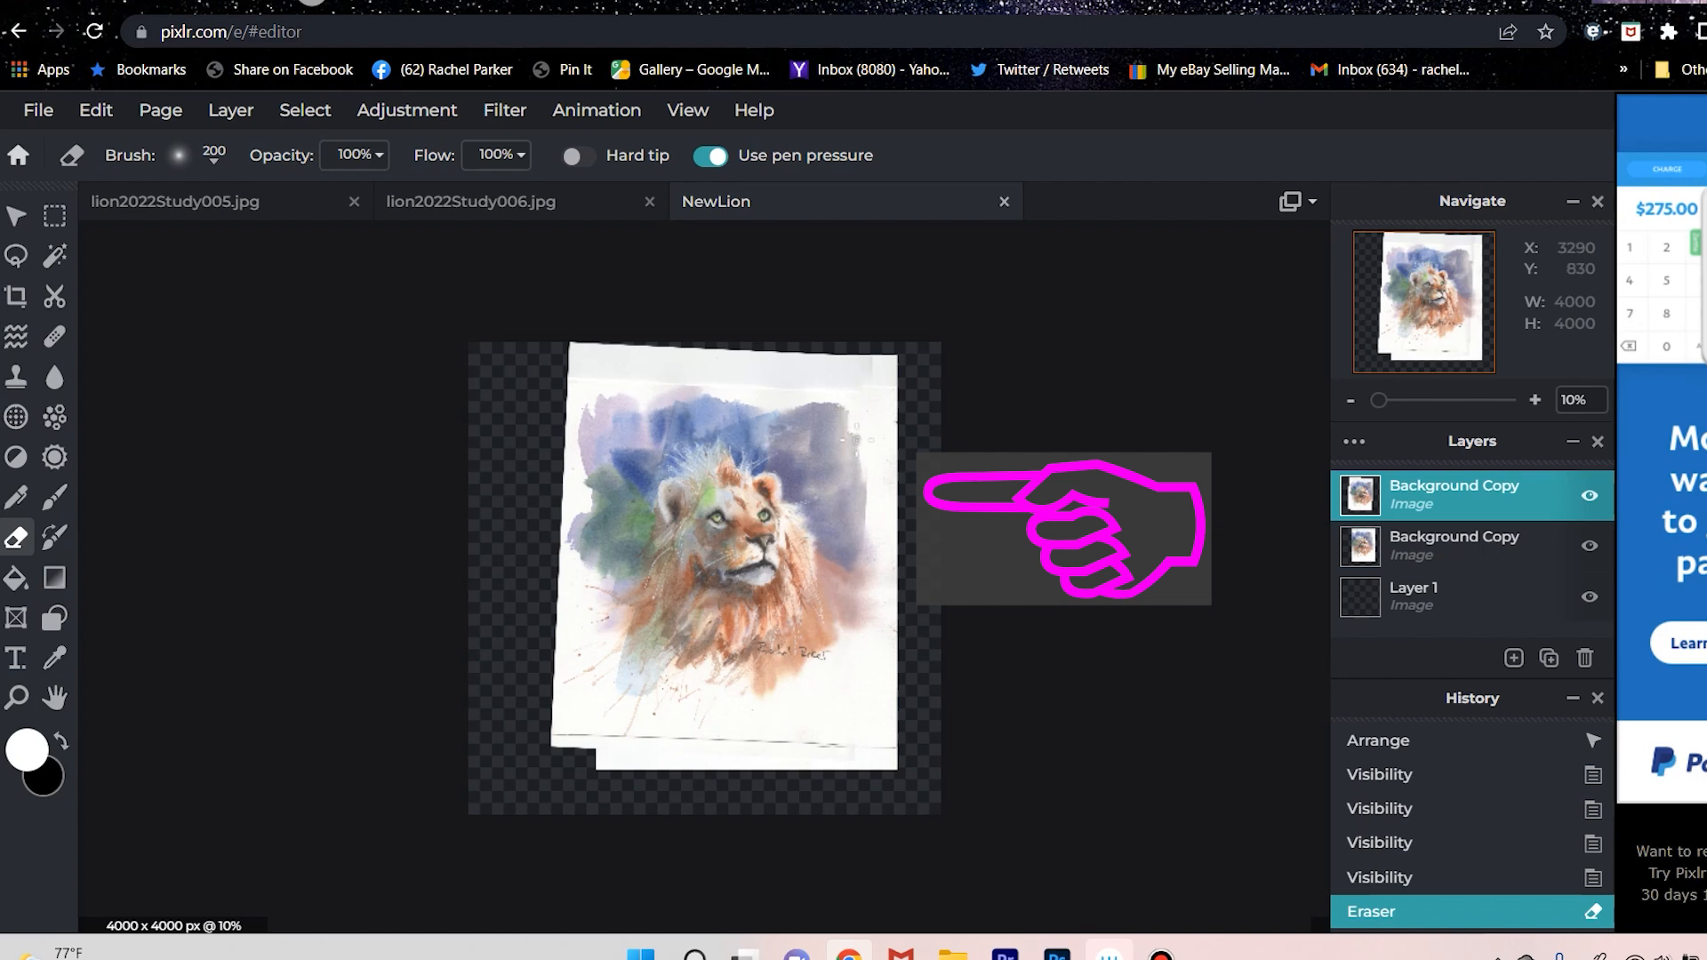
{"action": "left_click_drag", "start_coordinate": [857, 440], "coordinate": [871, 624]}
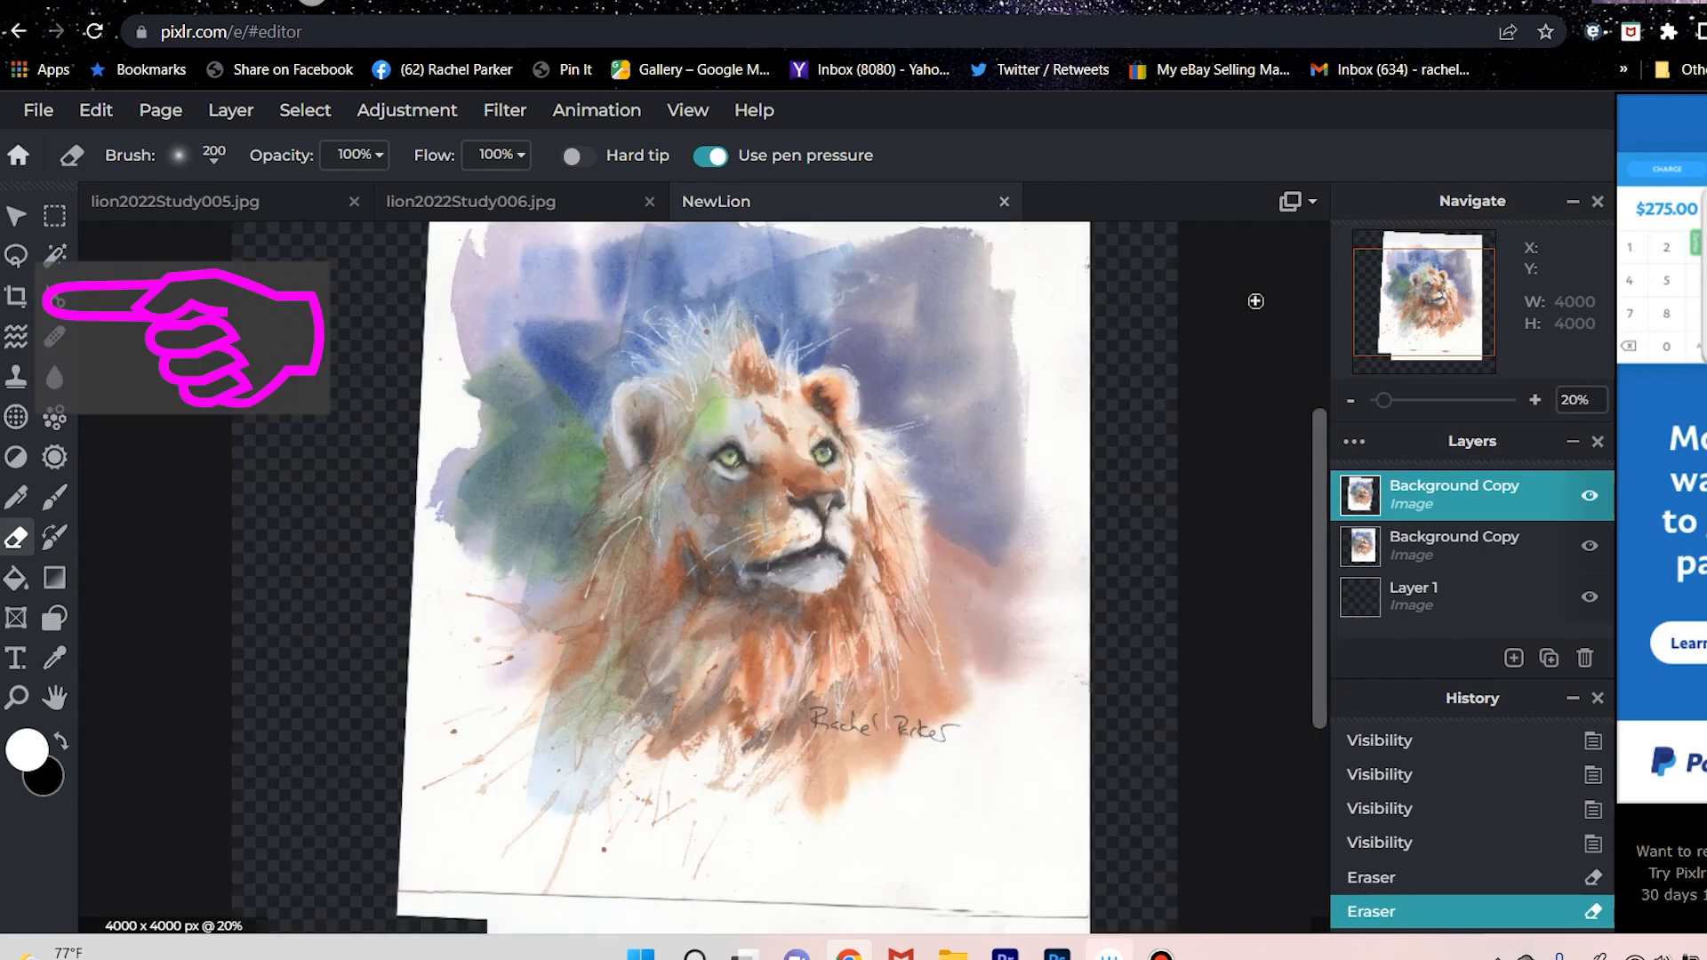
Crop the image freely on all four sides to 2760 x 2871 pixels around the painting, removing the scan borders and most empty canvas.
{"action": "key", "text": "ctrl+minus"}
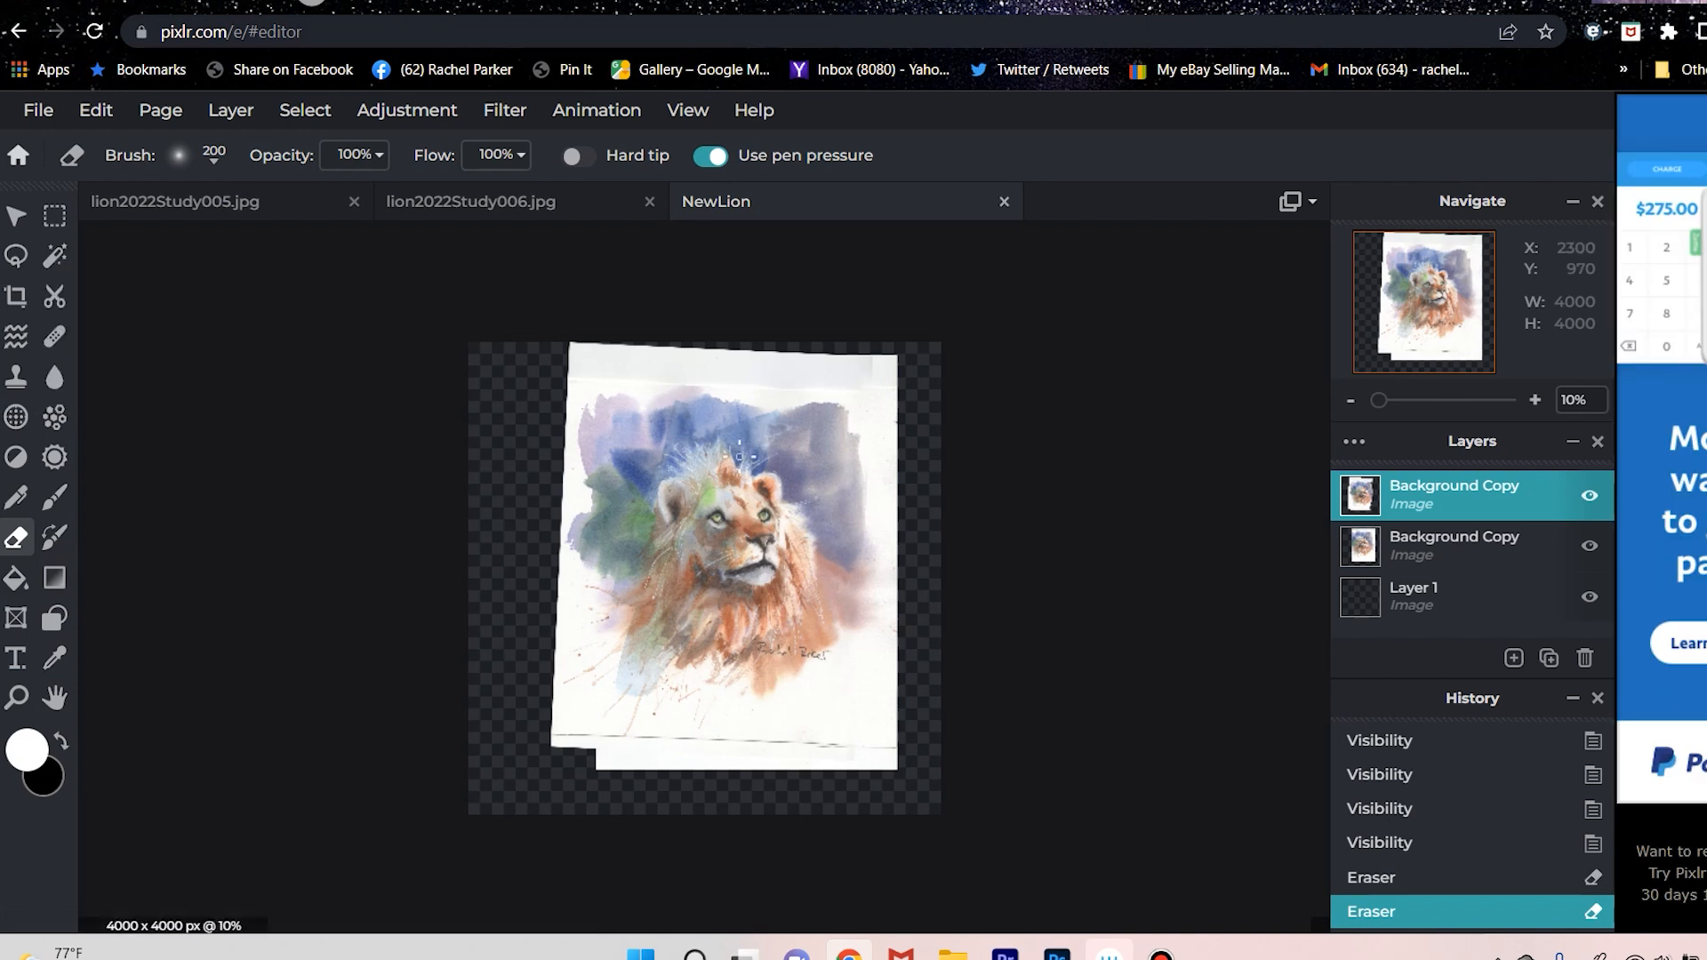
{"action": "key", "text": "c"}
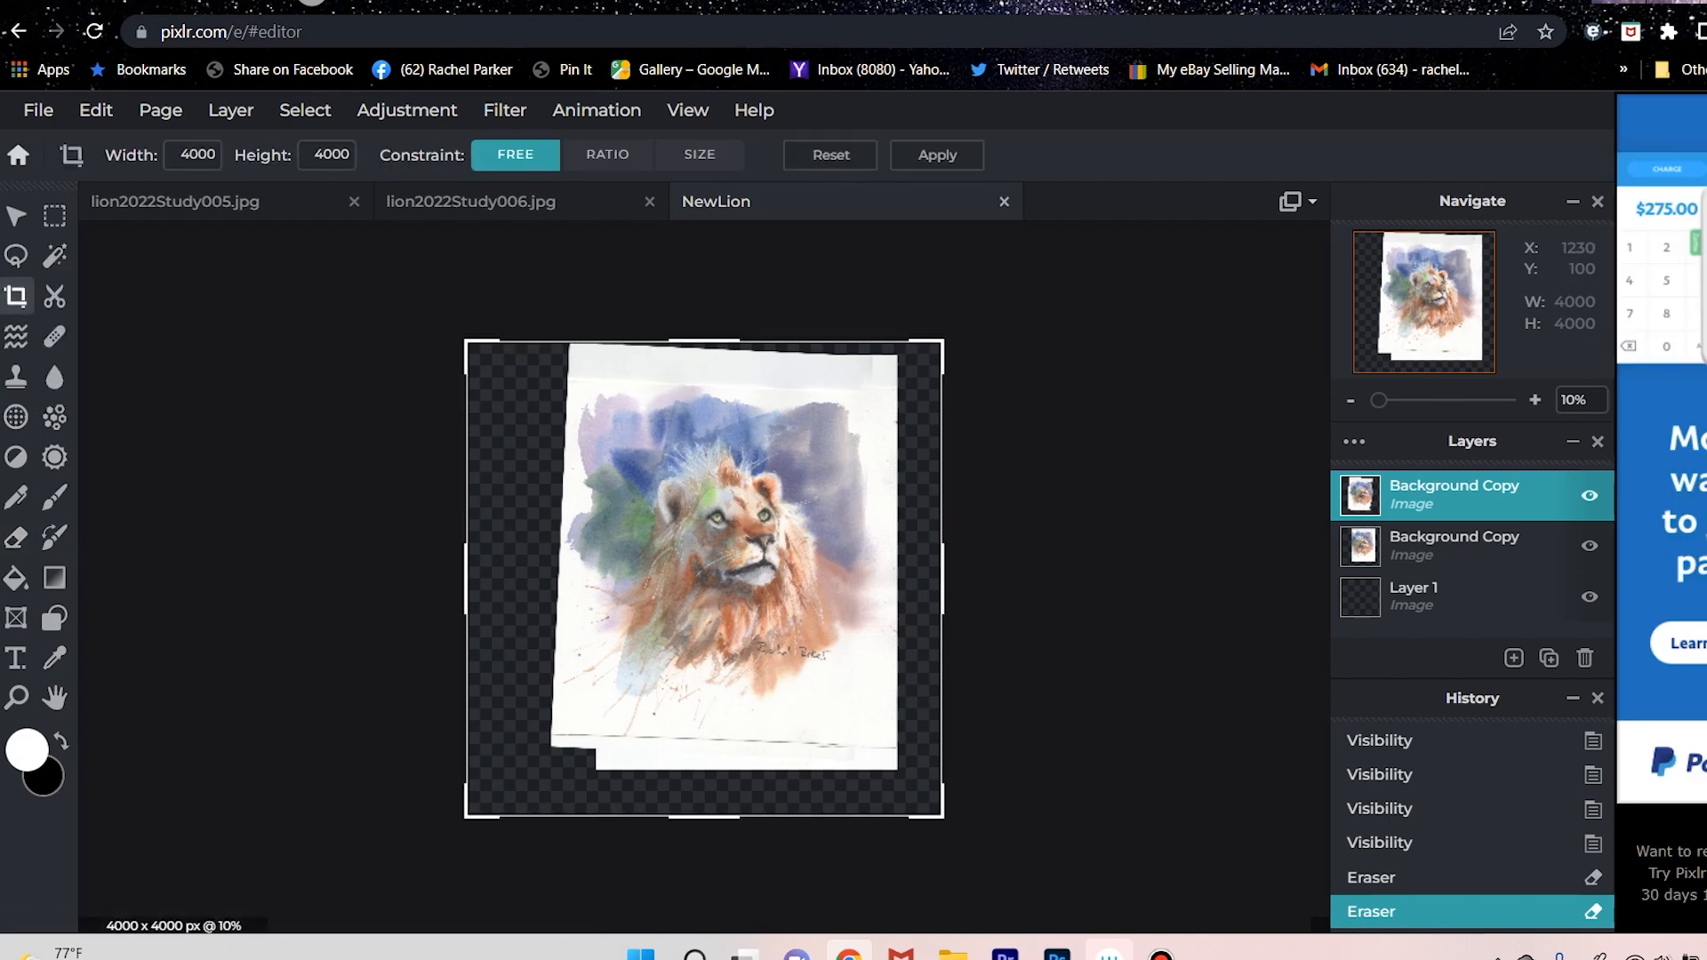
{"action": "left_click_drag", "start_coordinate": [701, 341], "coordinate": [702, 391]}
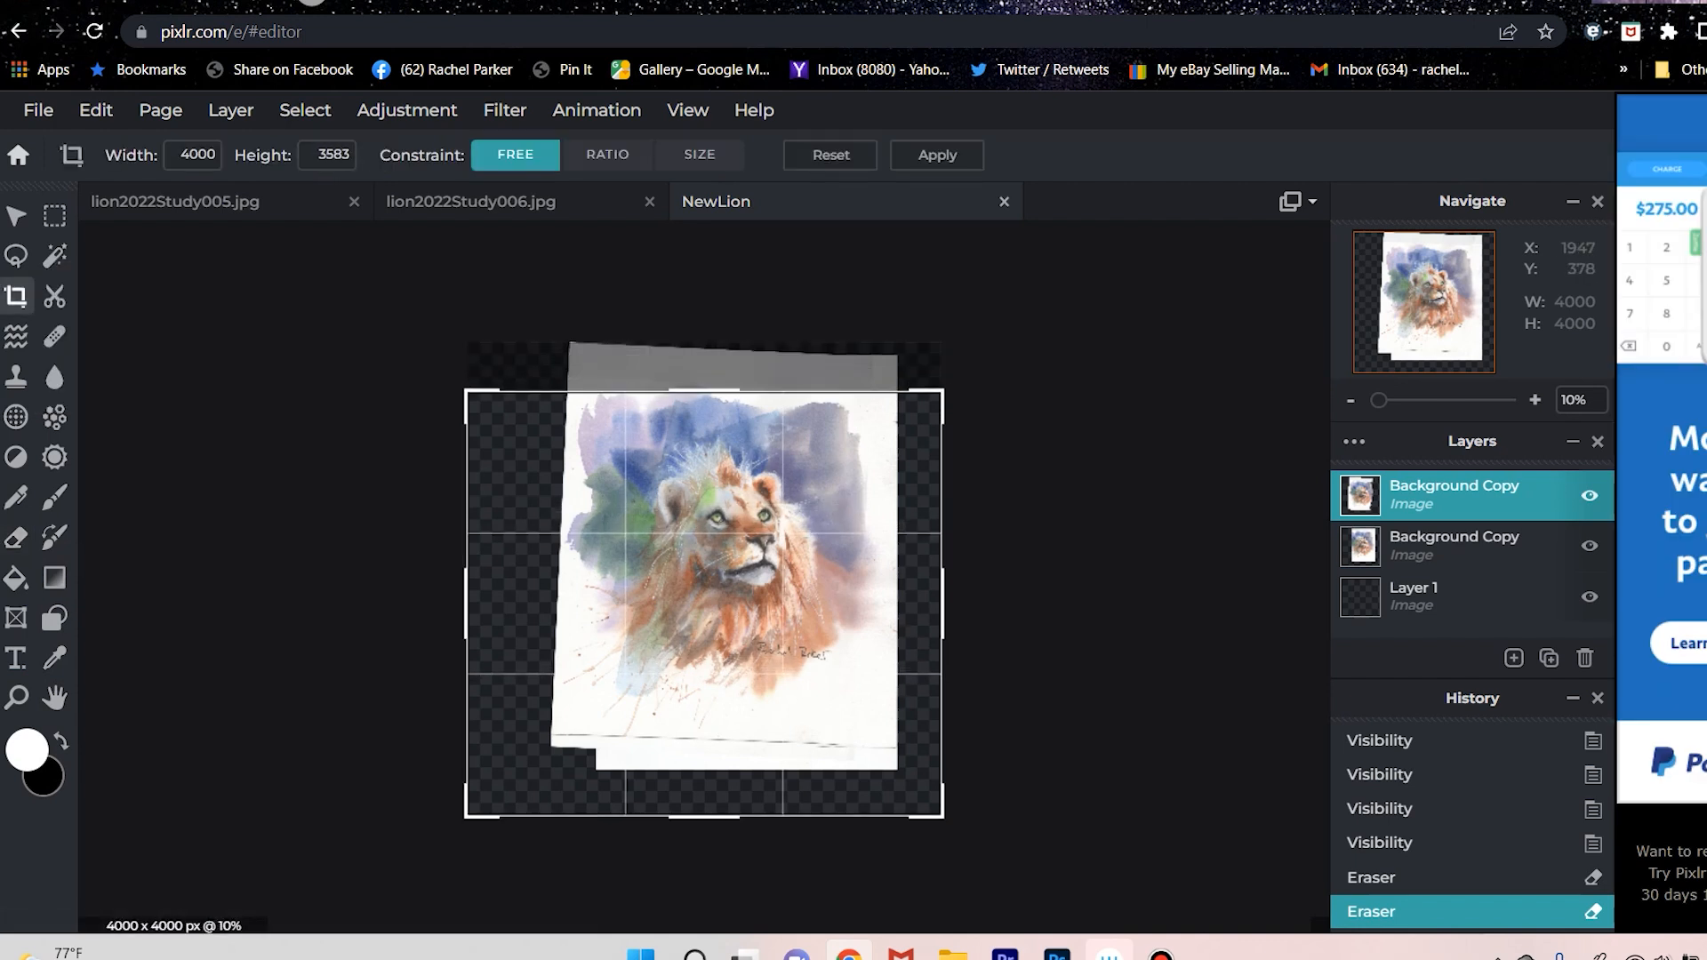
{"action": "left_click_drag", "start_coordinate": [476, 583], "coordinate": [561, 583]}
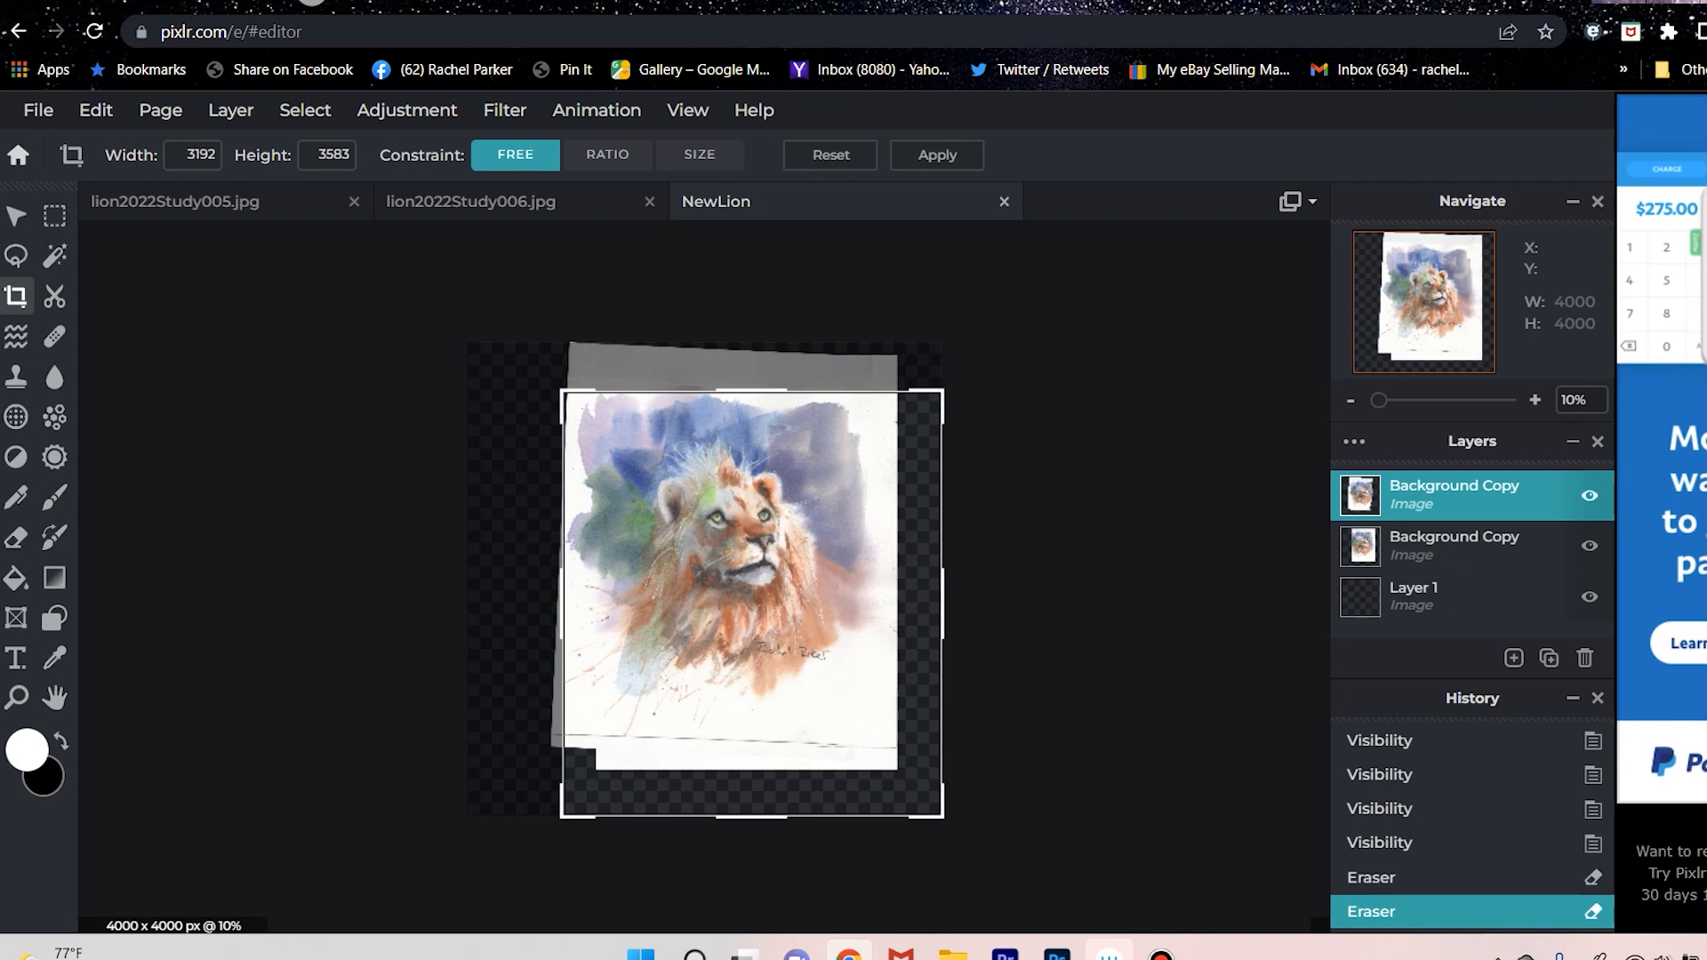
{"action": "left_click_drag", "start_coordinate": [752, 816], "coordinate": [751, 732]}
{"action": "left_click_drag", "start_coordinate": [943, 581], "coordinate": [913, 580]}
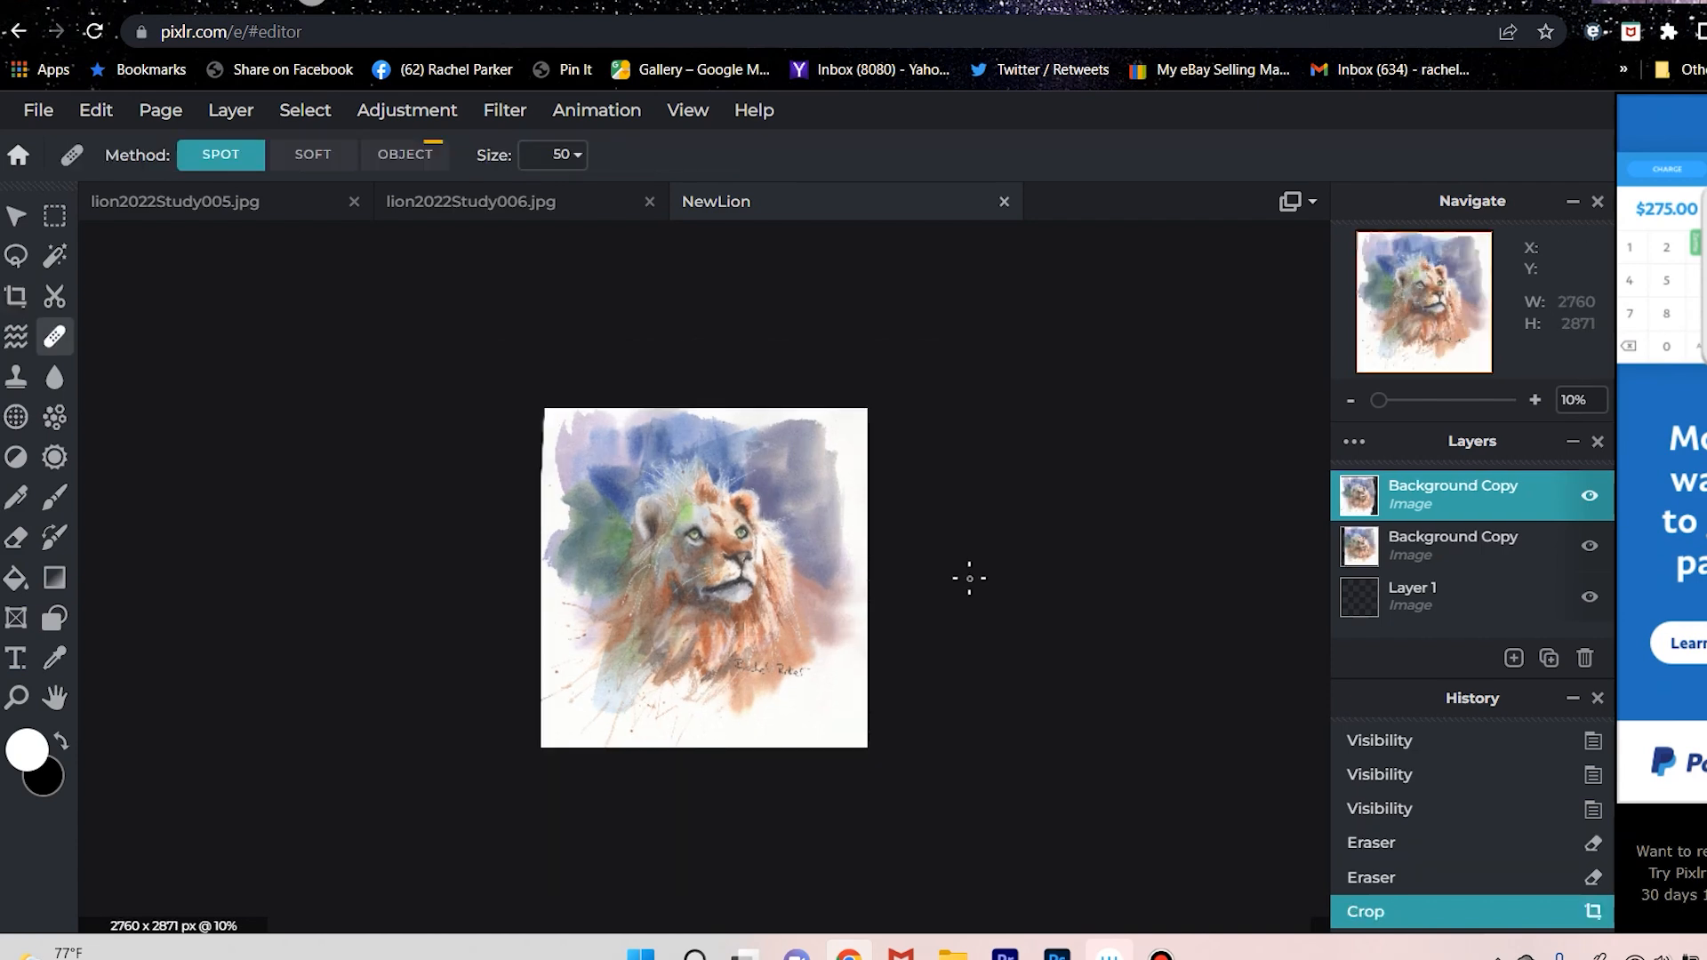
{"action": "scroll", "coordinate": [792, 569], "scroll_direction": "up", "scroll_amount": 2}
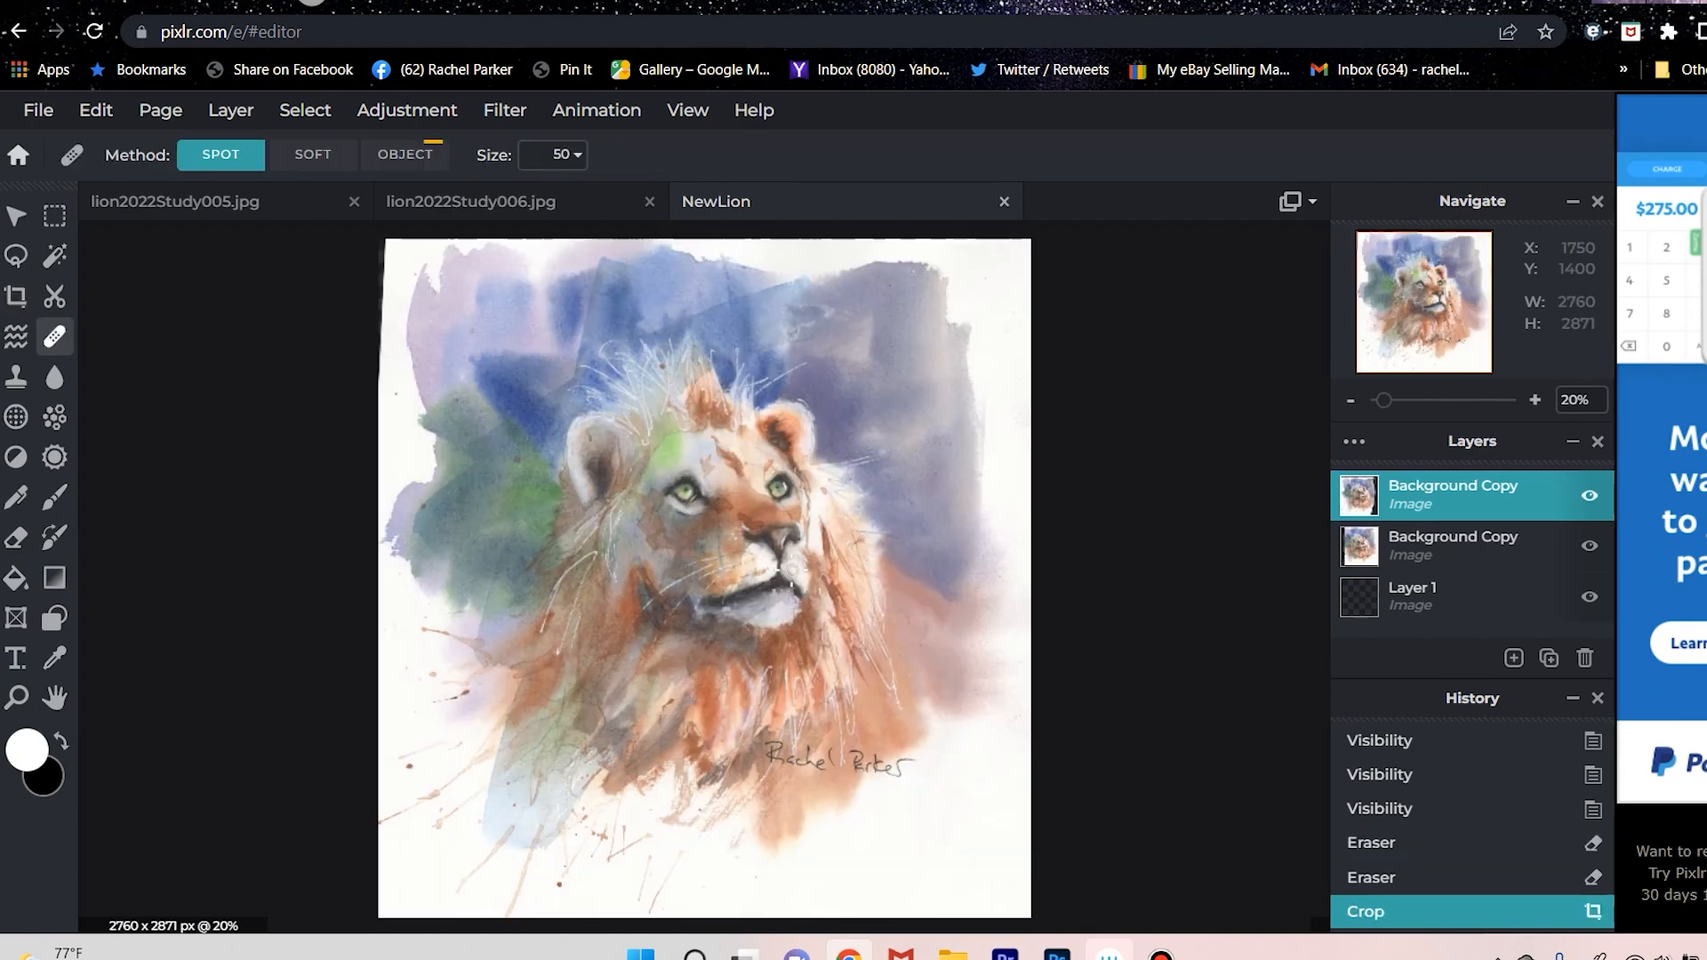
{"action": "scroll", "coordinate": [662, 447], "scroll_direction": "down", "scroll_amount": 2}
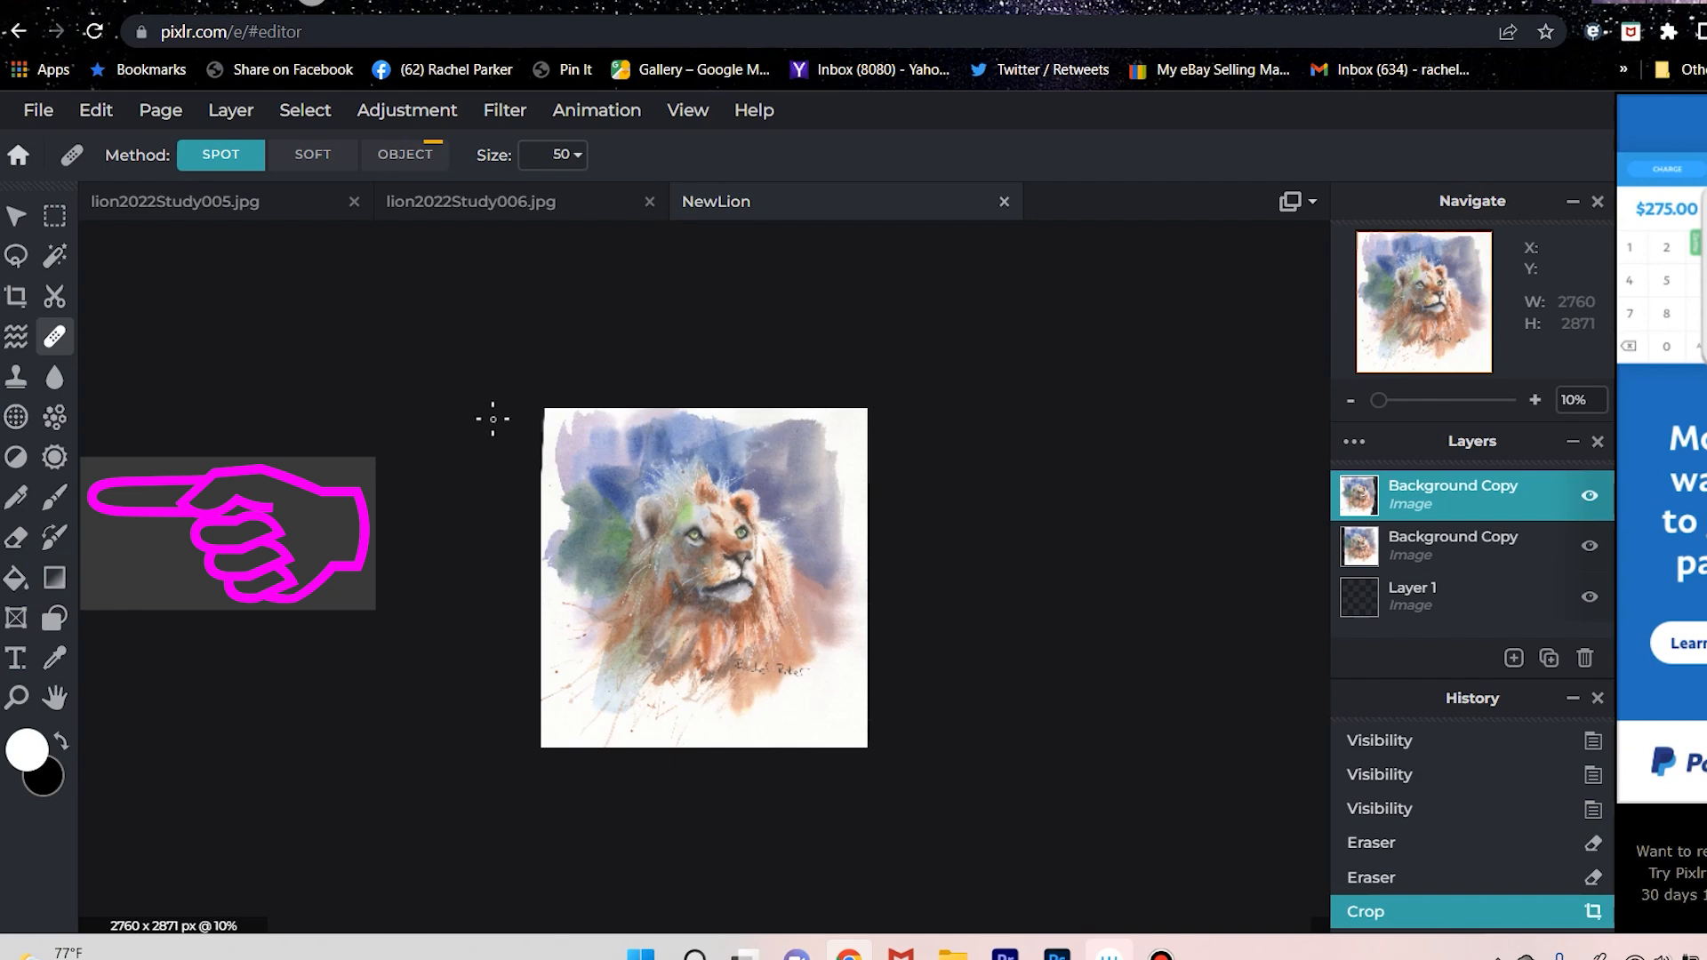
{"action": "scroll", "coordinate": [492, 418], "scroll_direction": "up", "scroll_amount": 2}
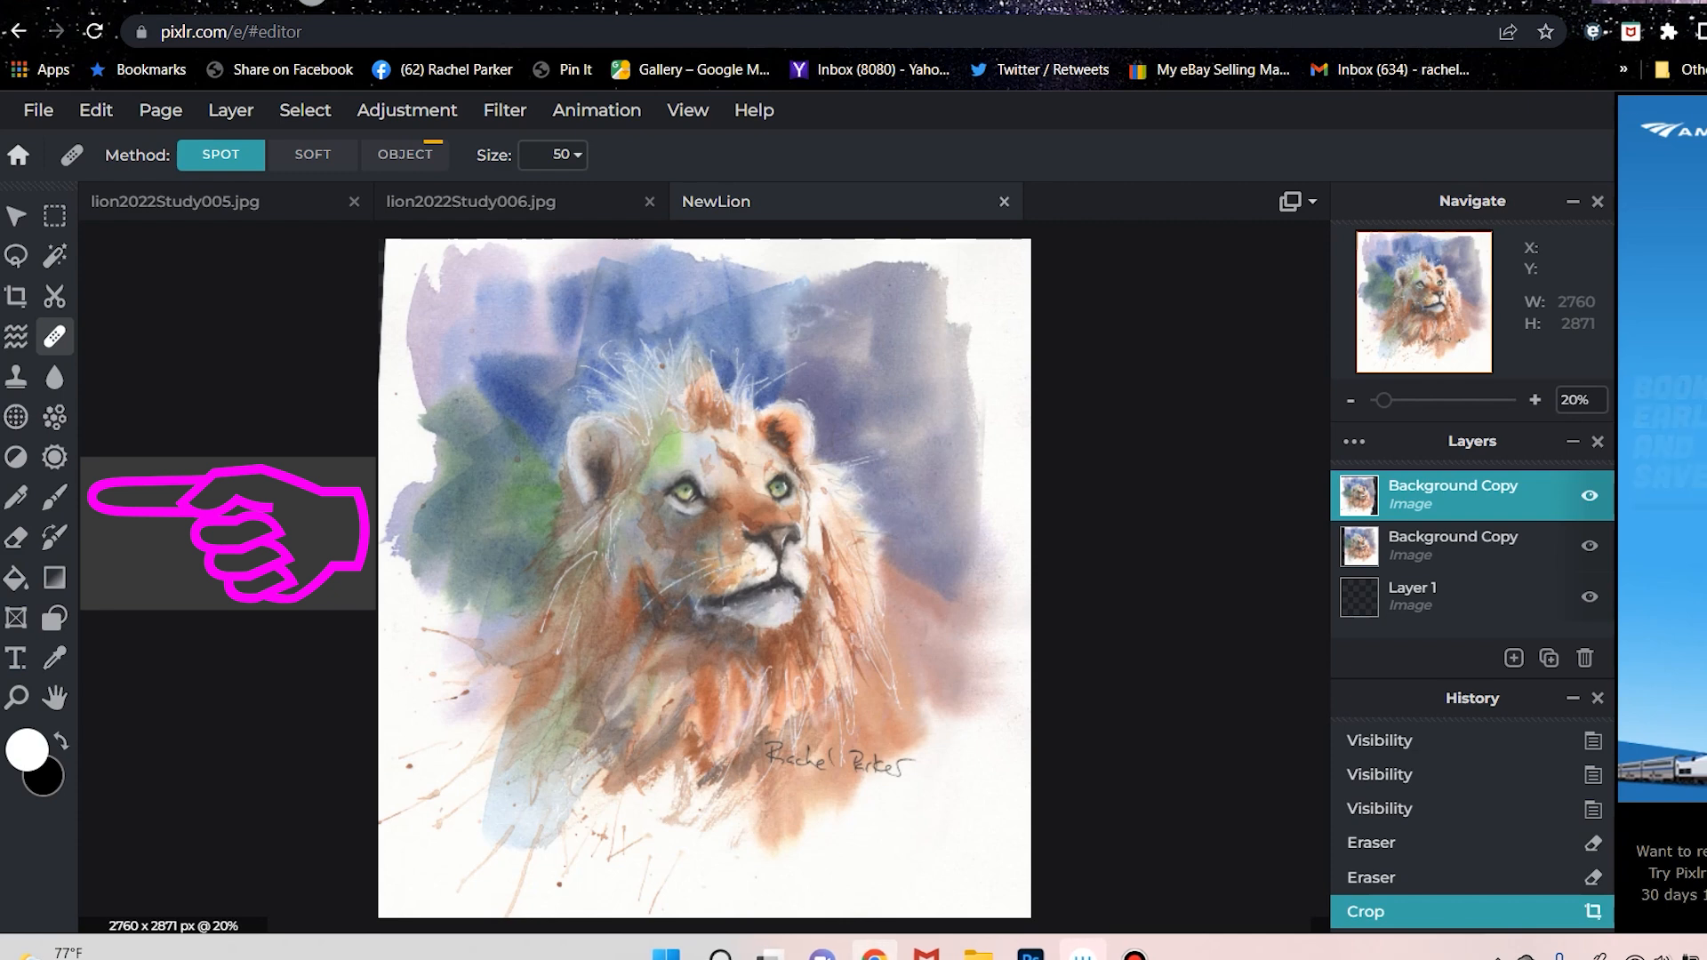
{"action": "left_click", "coordinate": [1134, 955]}
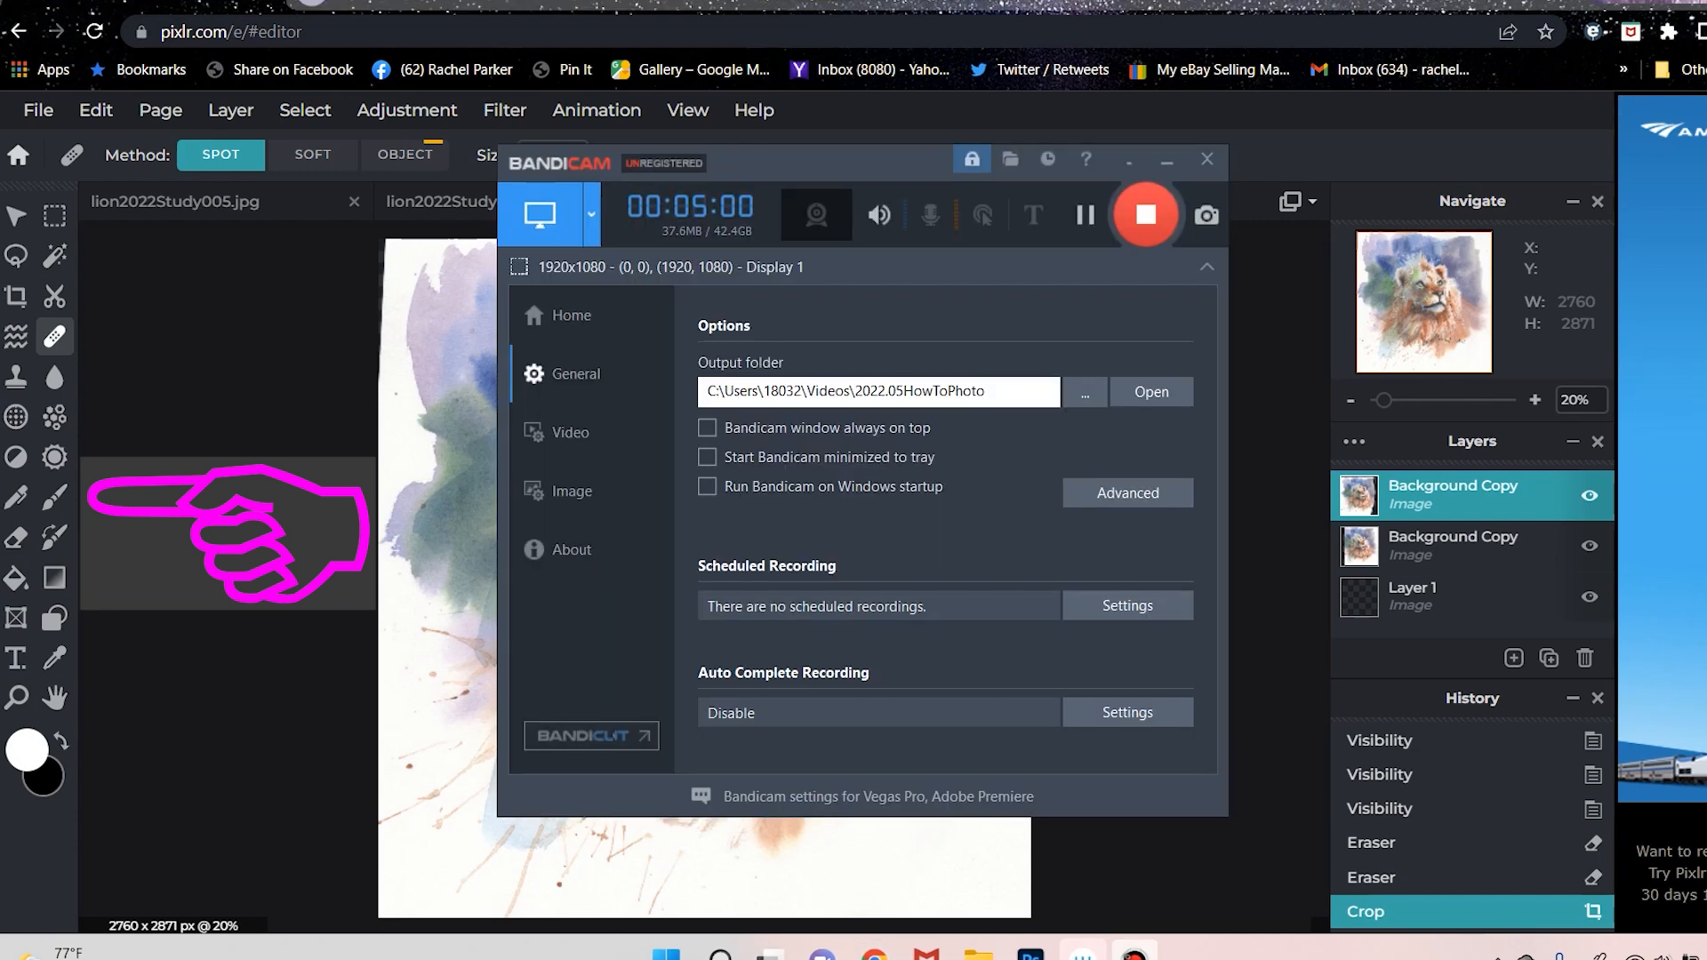
{"action": "left_click", "coordinate": [1135, 955]}
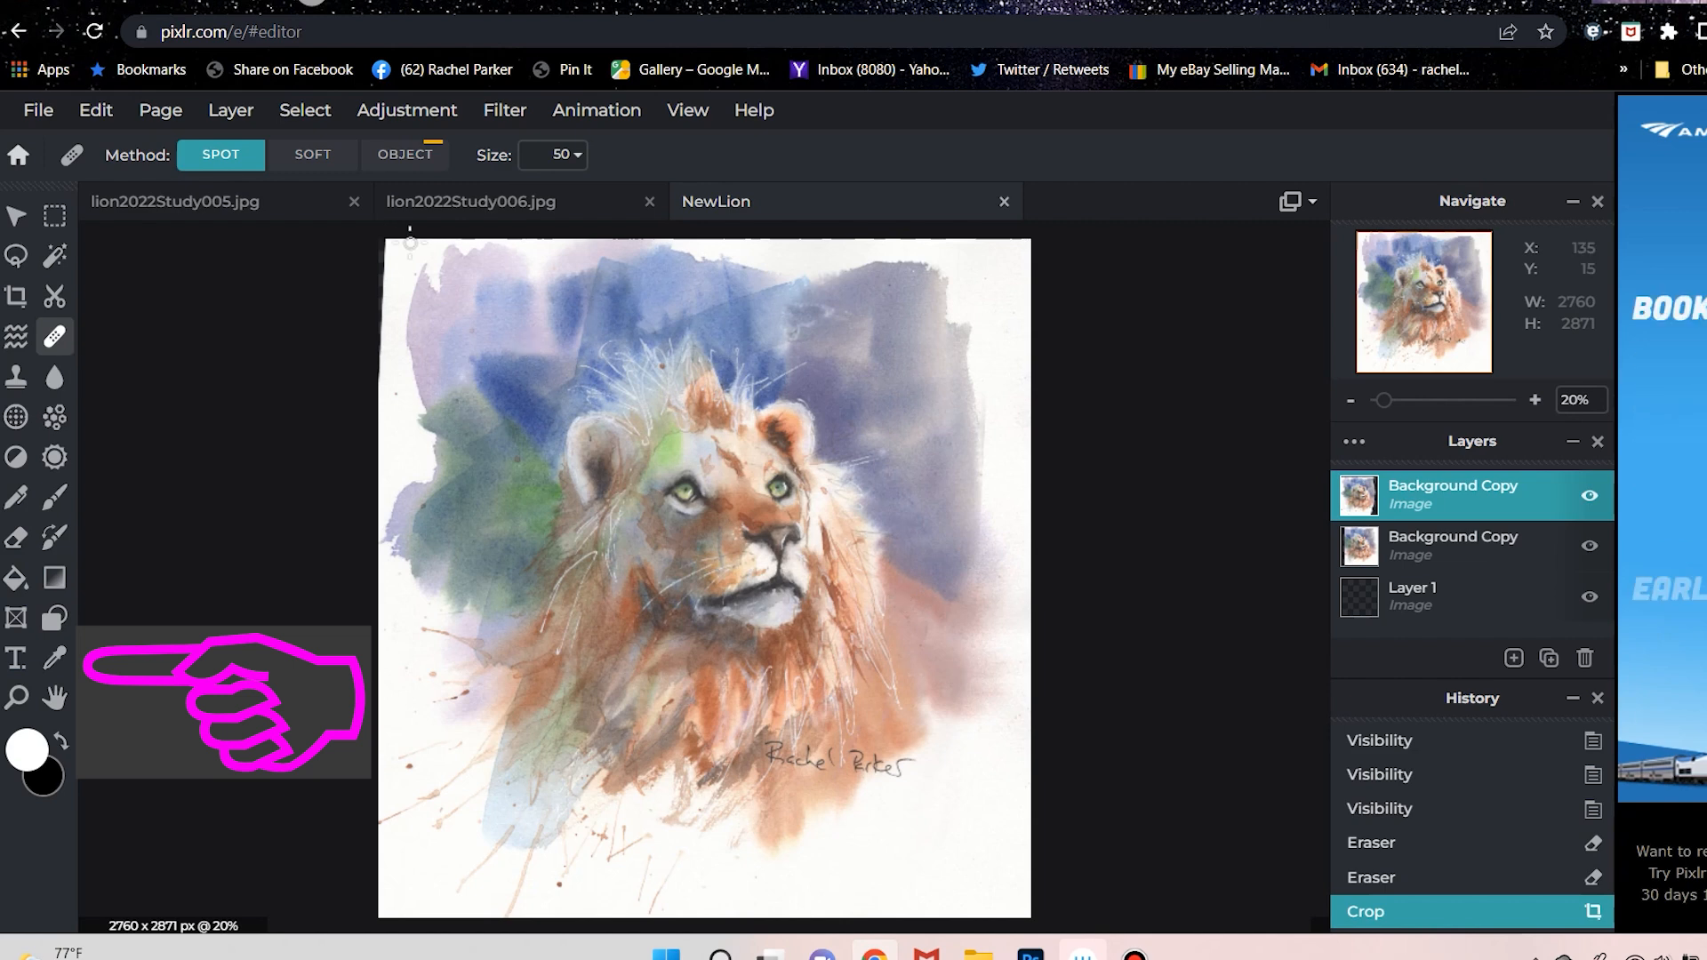
Spot-heal the dark upper-left edge of the painting and cover what remains with a 40 px brush in sampled paper white.
{"action": "left_click", "coordinate": [382, 256]}
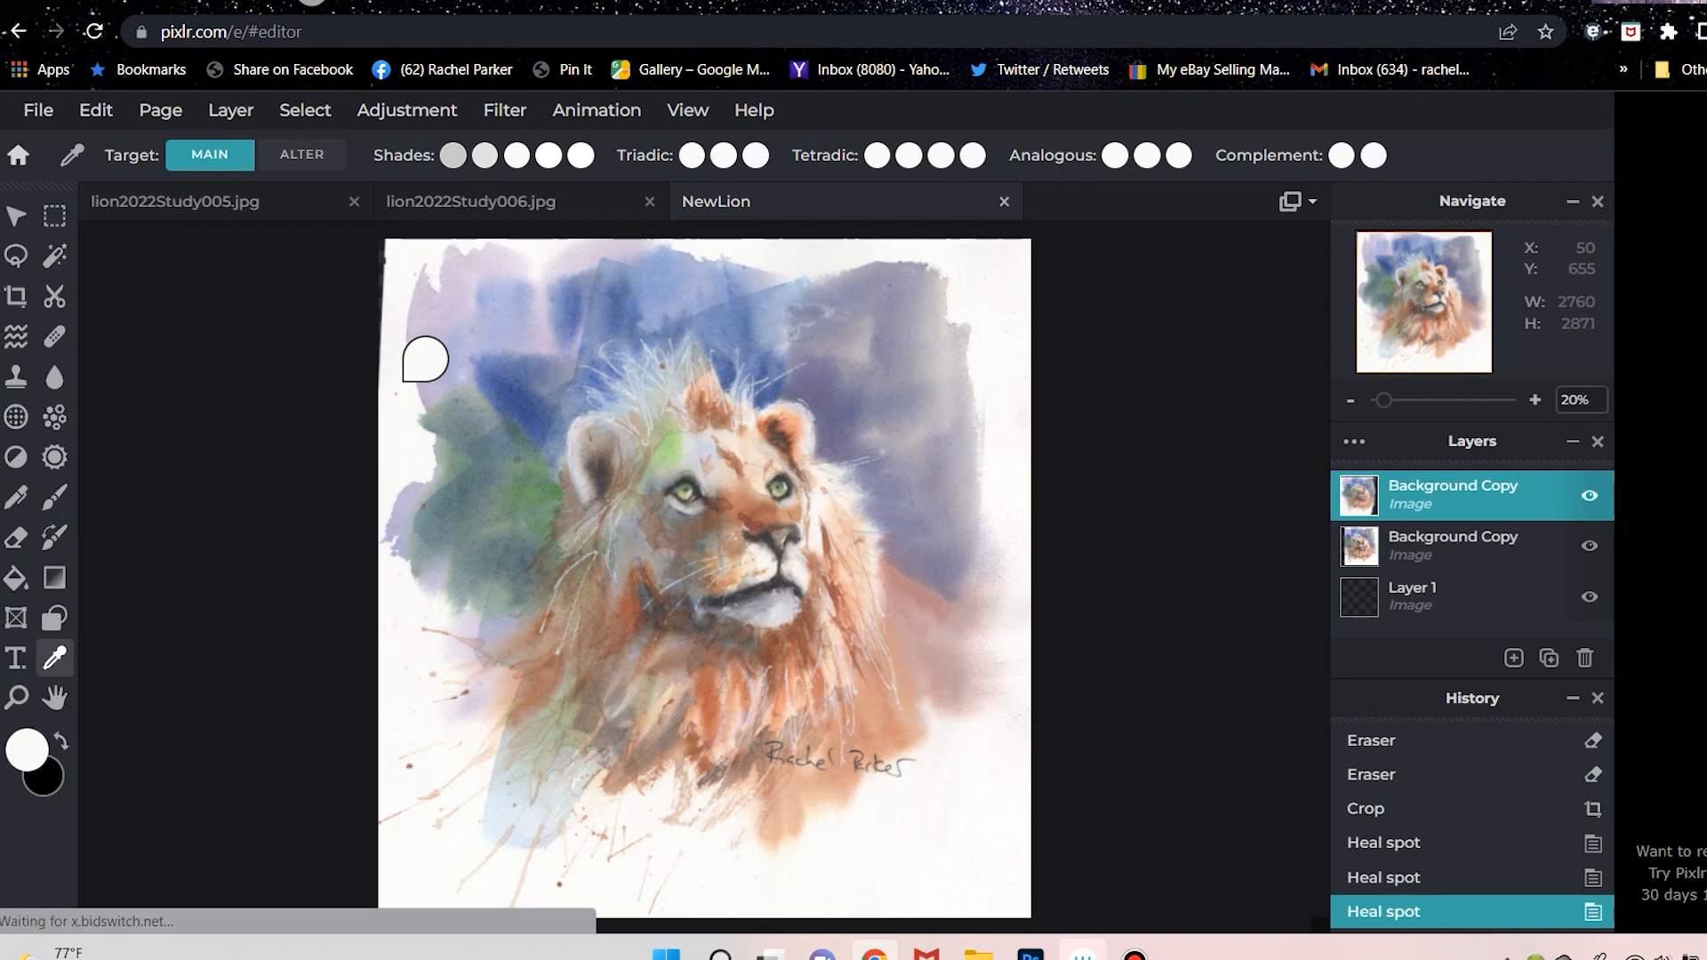
{"action": "key", "text": "b"}
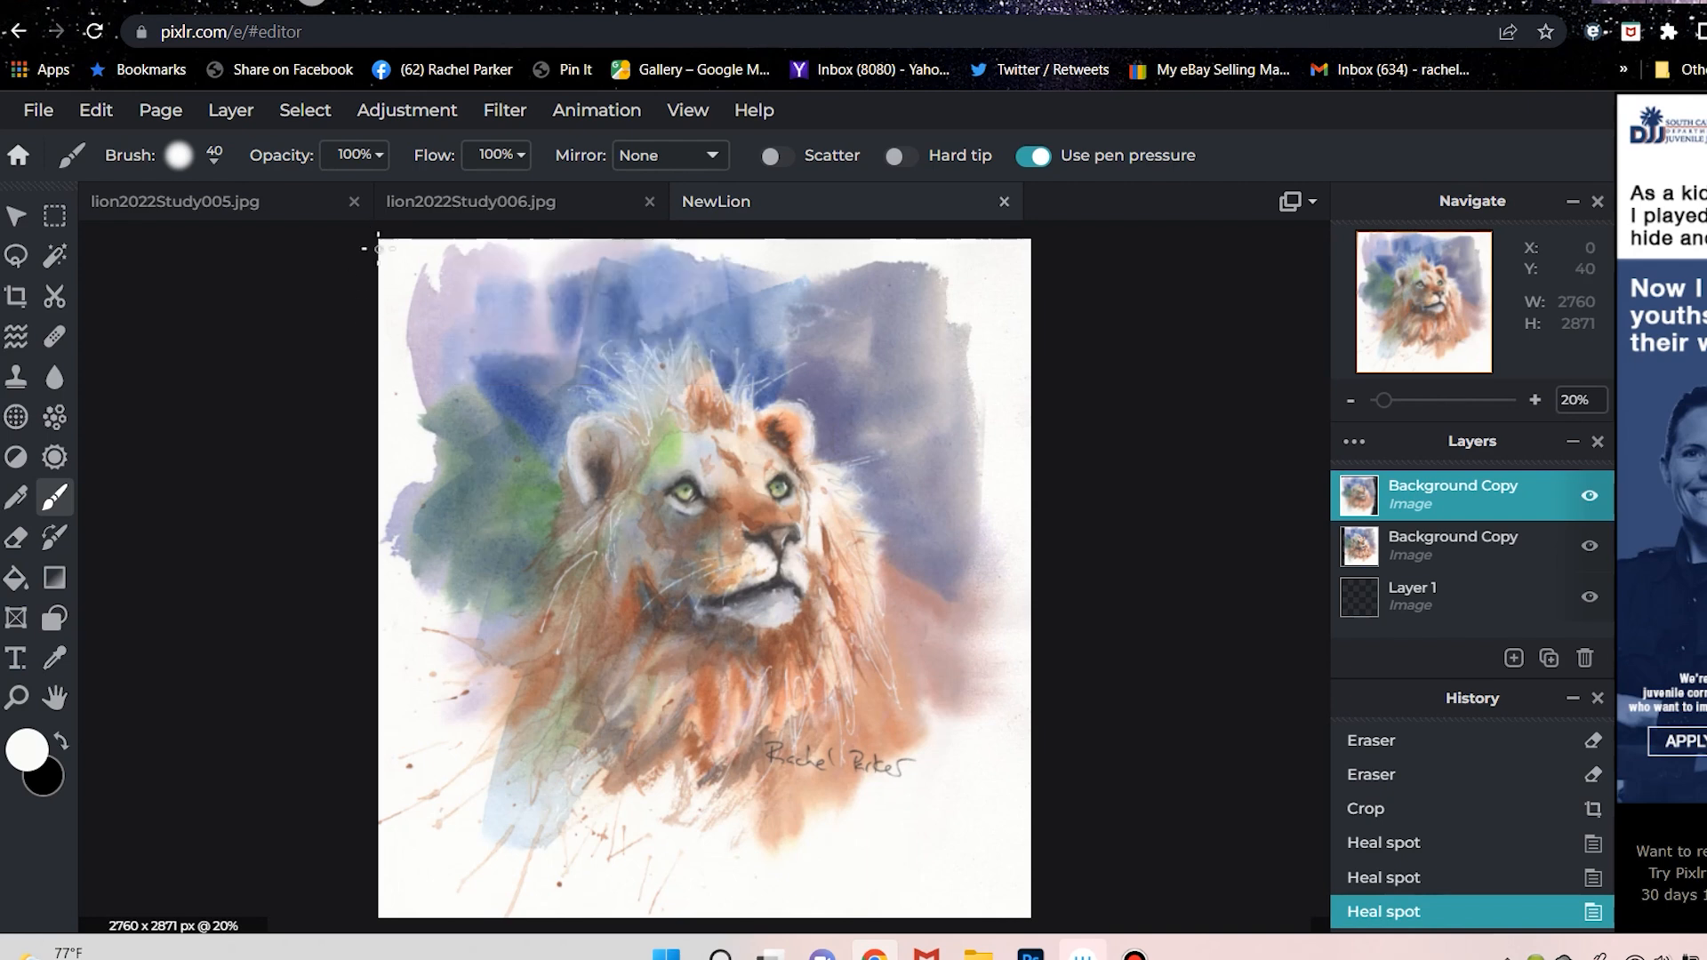
{"action": "left_click_drag", "start_coordinate": [366, 264], "coordinate": [187, 373]}
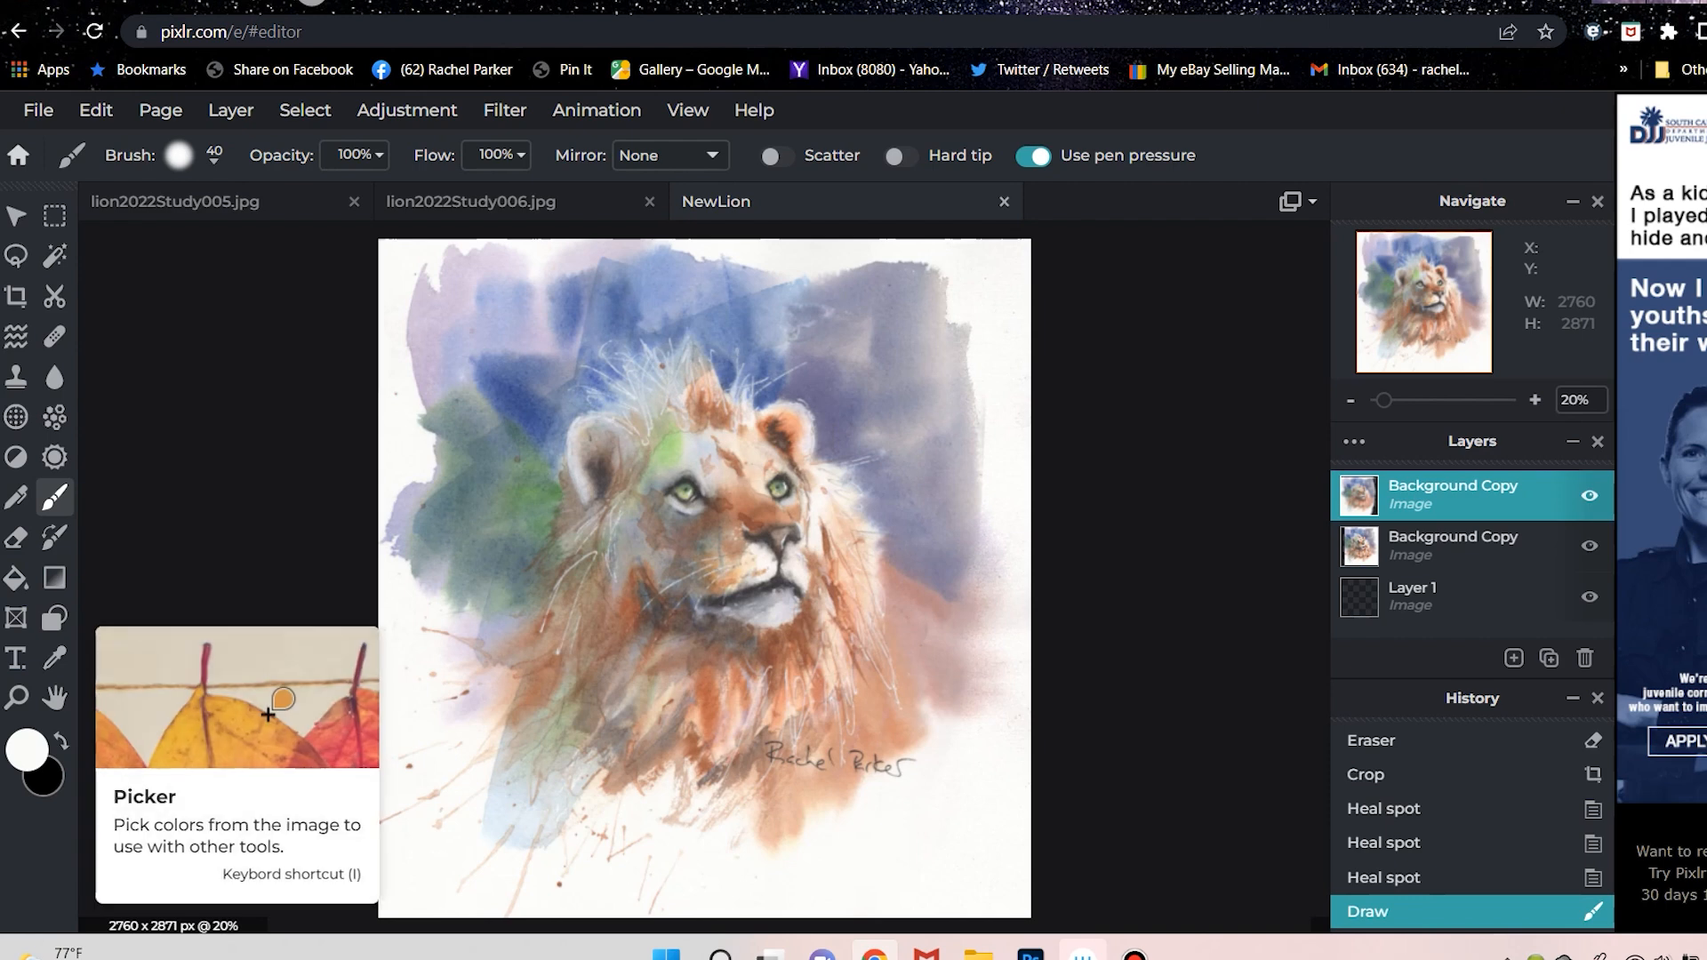
Sample the paper white, background blue and lion's face tones with the Picker, leaving orange-brown as the main colour.
{"action": "left_click", "coordinate": [54, 658]}
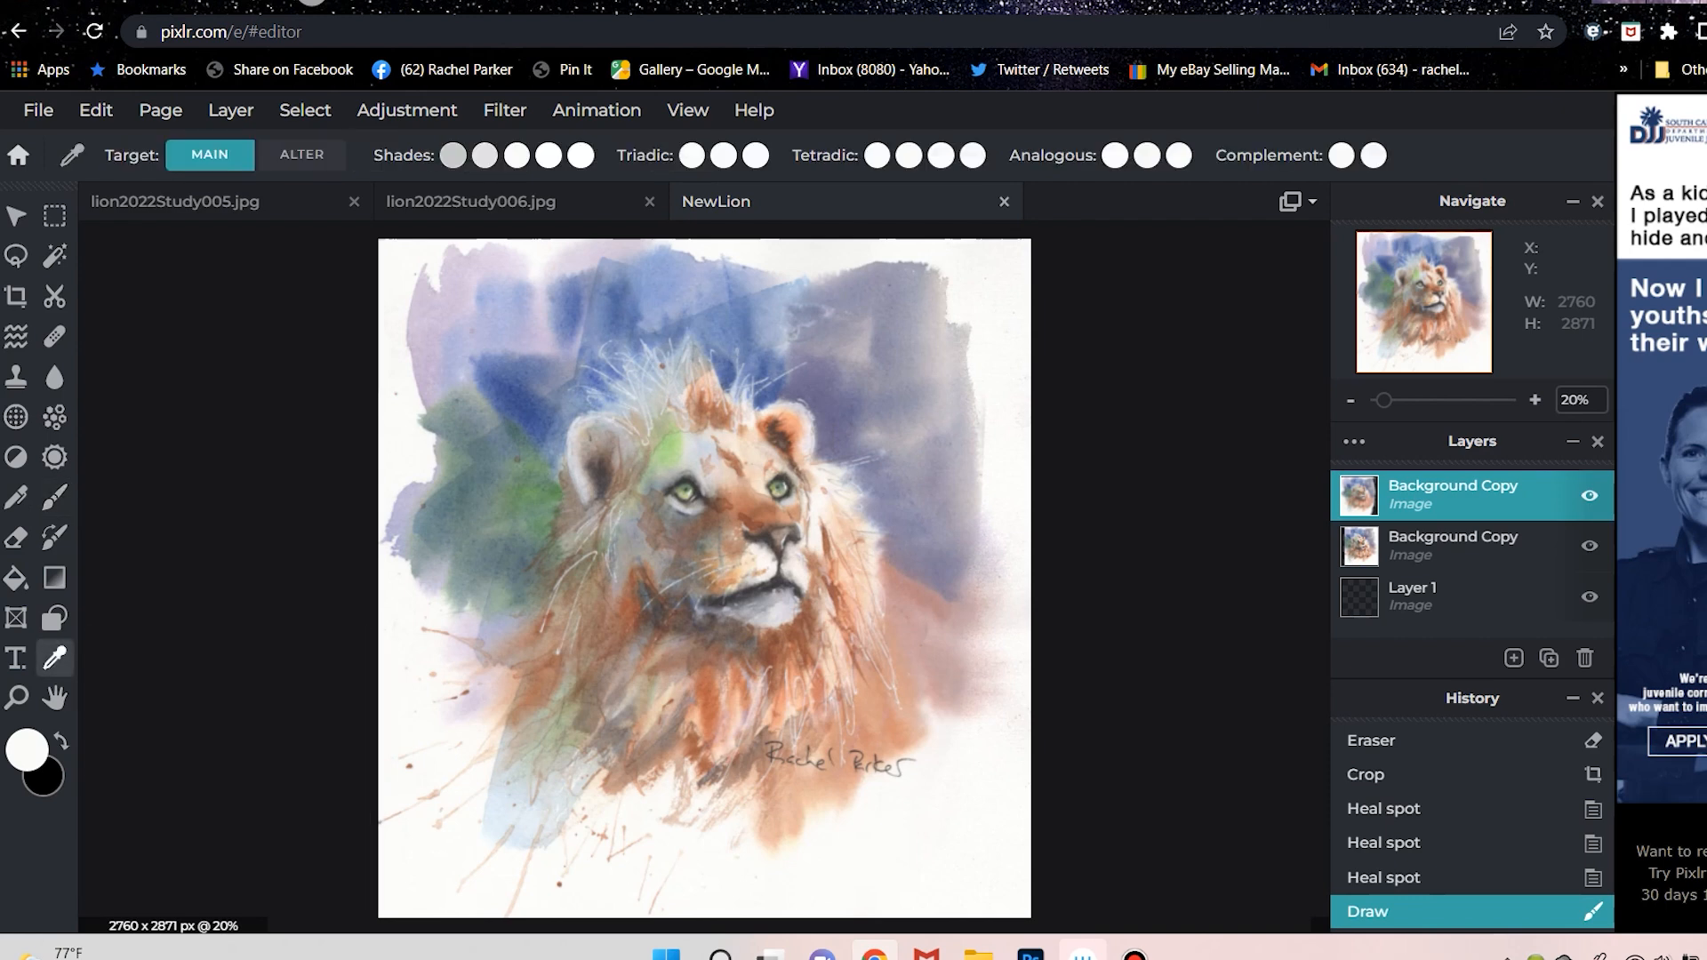
{"action": "left_click", "coordinate": [404, 246]}
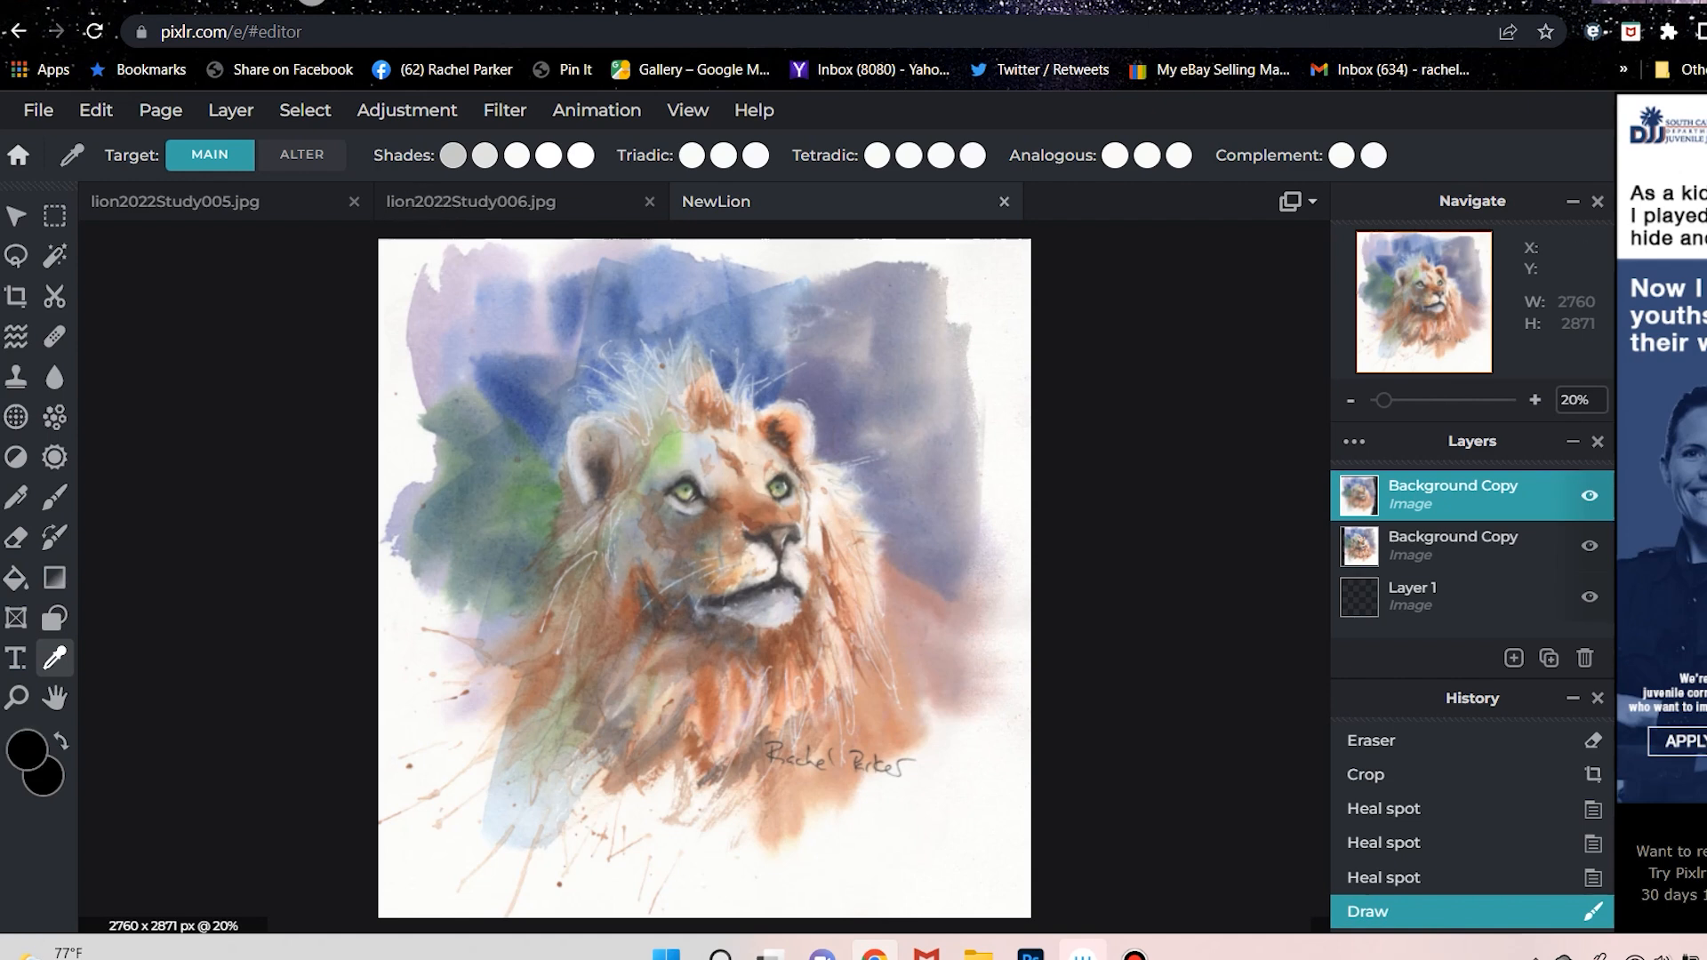
{"action": "left_click", "coordinate": [404, 245]}
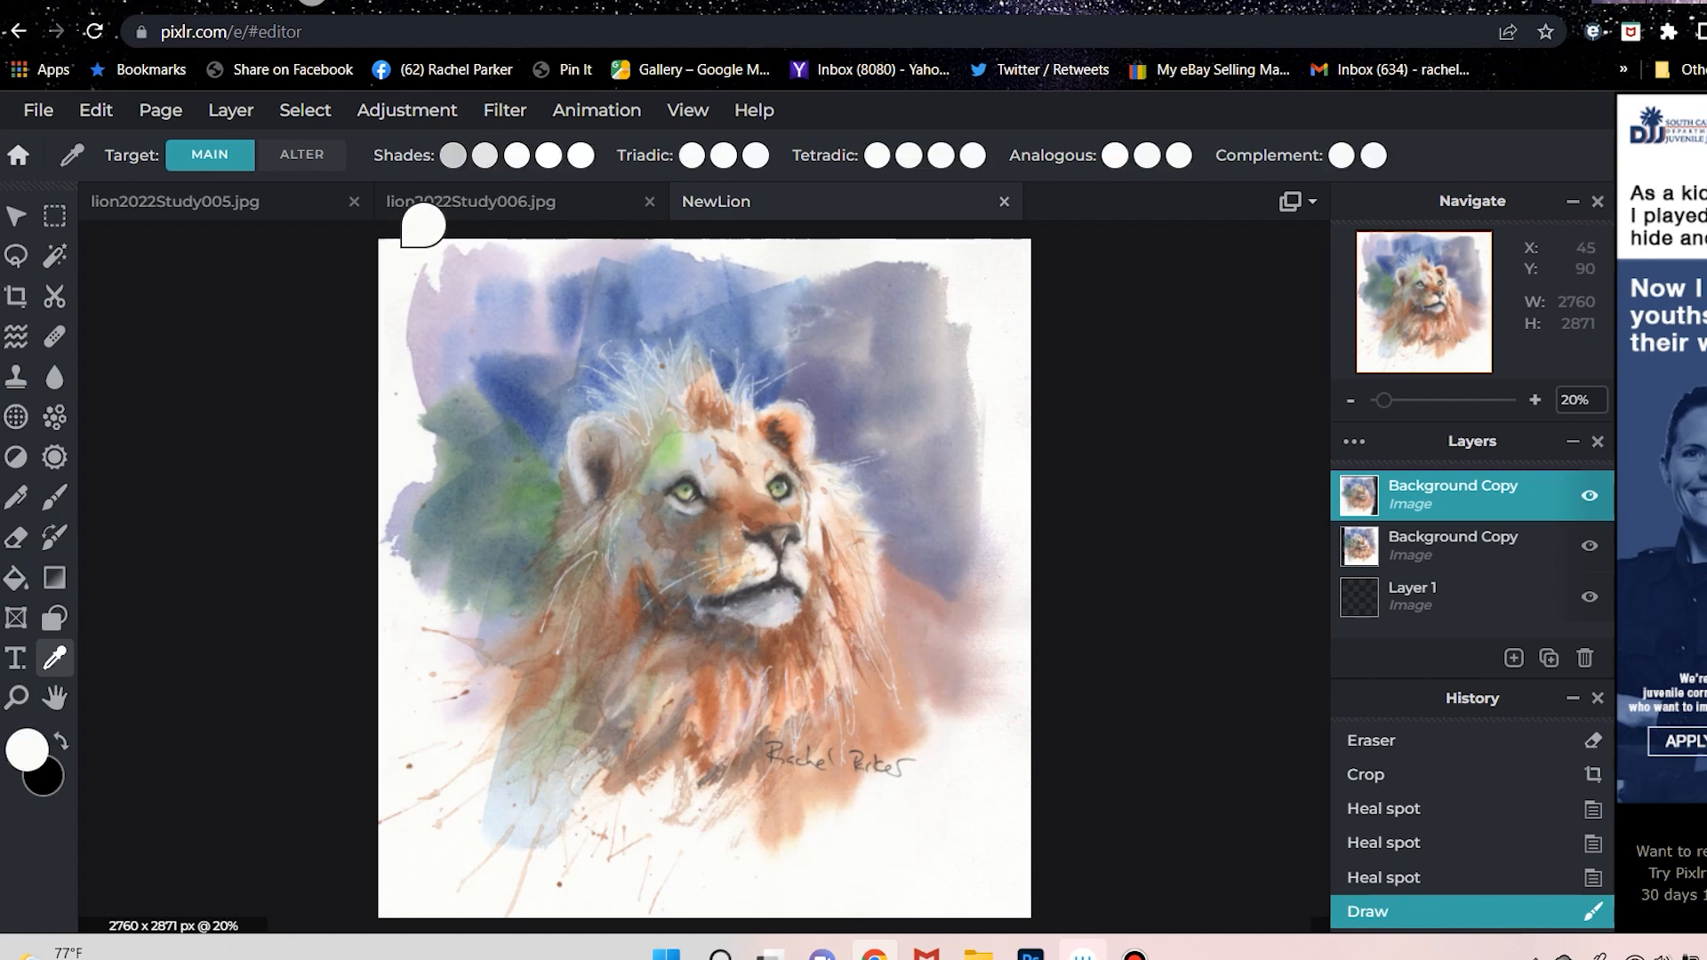
{"action": "left_click", "coordinate": [548, 389]}
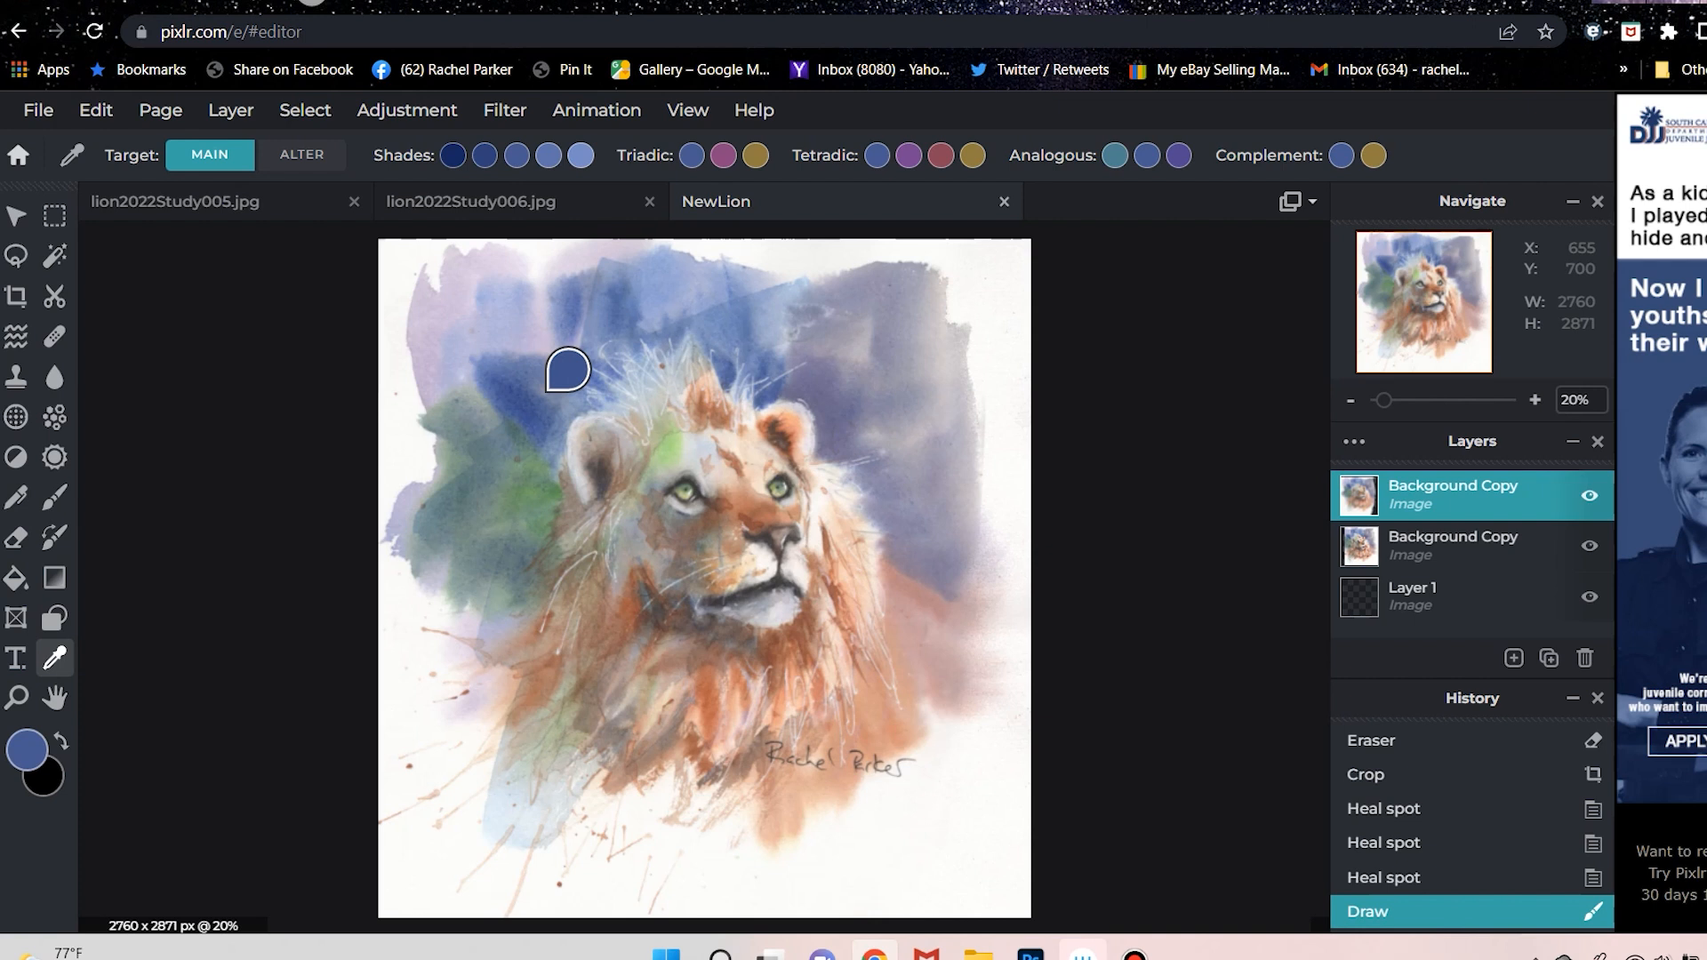
{"action": "left_click", "coordinate": [730, 484]}
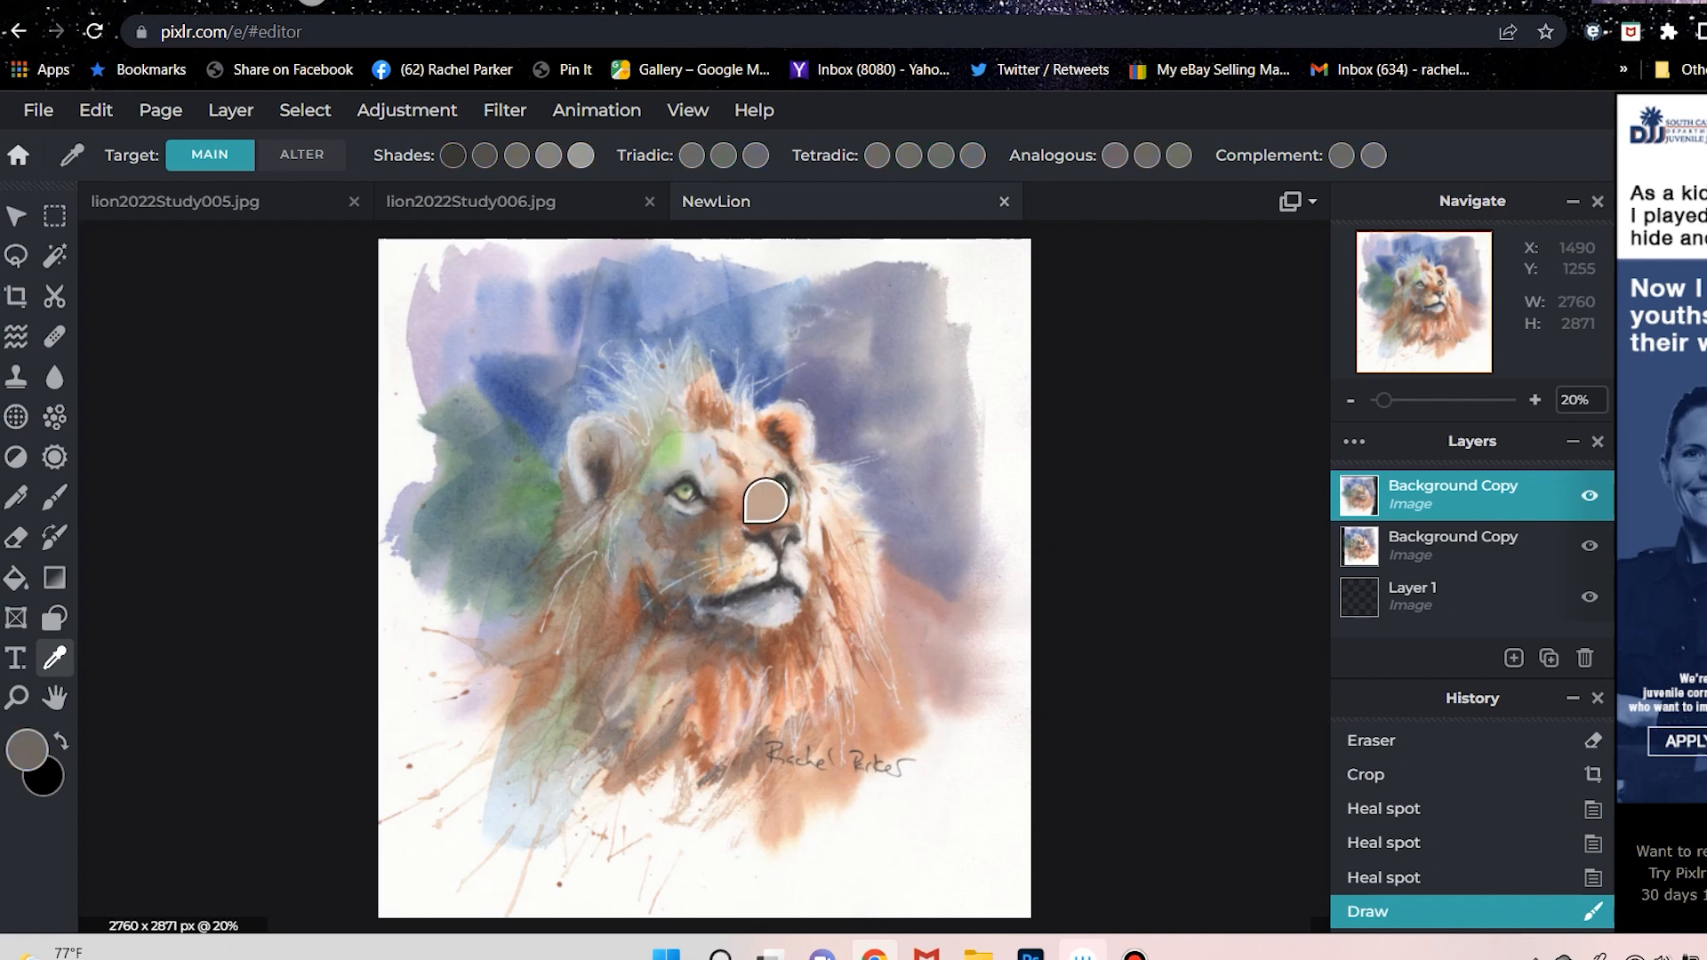
{"action": "left_click", "coordinate": [803, 474]}
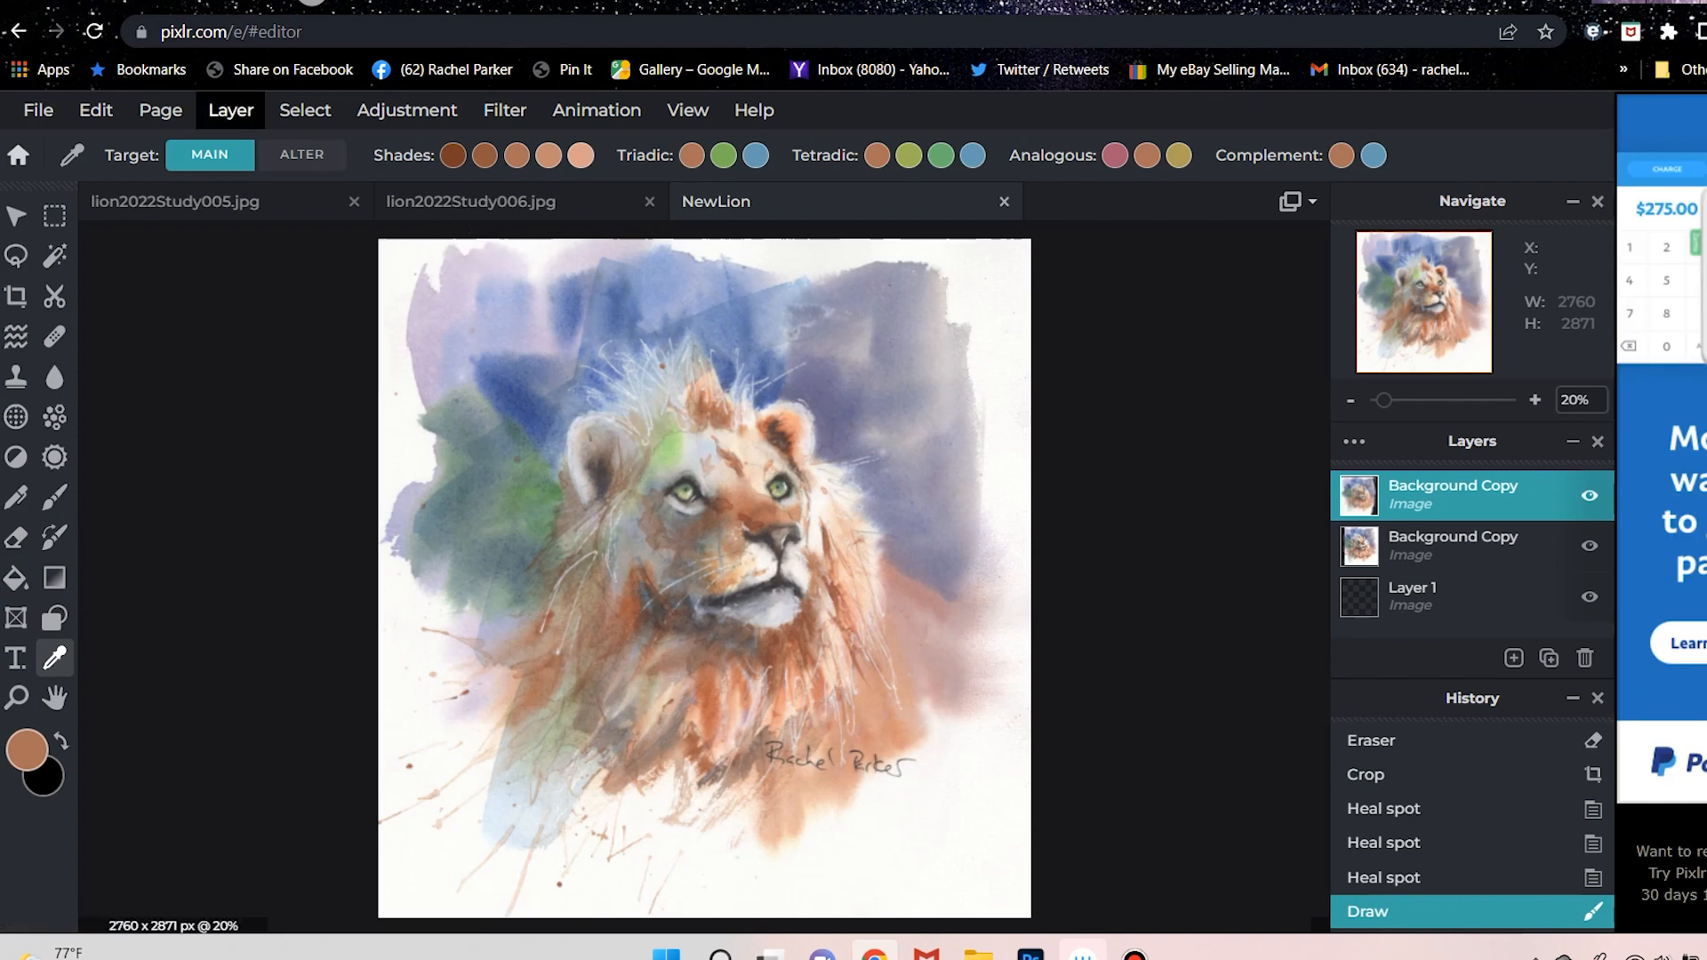
Resample the background blue and the lion's face tones, and flatten the NewLion image into one background layer.
{"action": "left_click", "coordinate": [230, 110]}
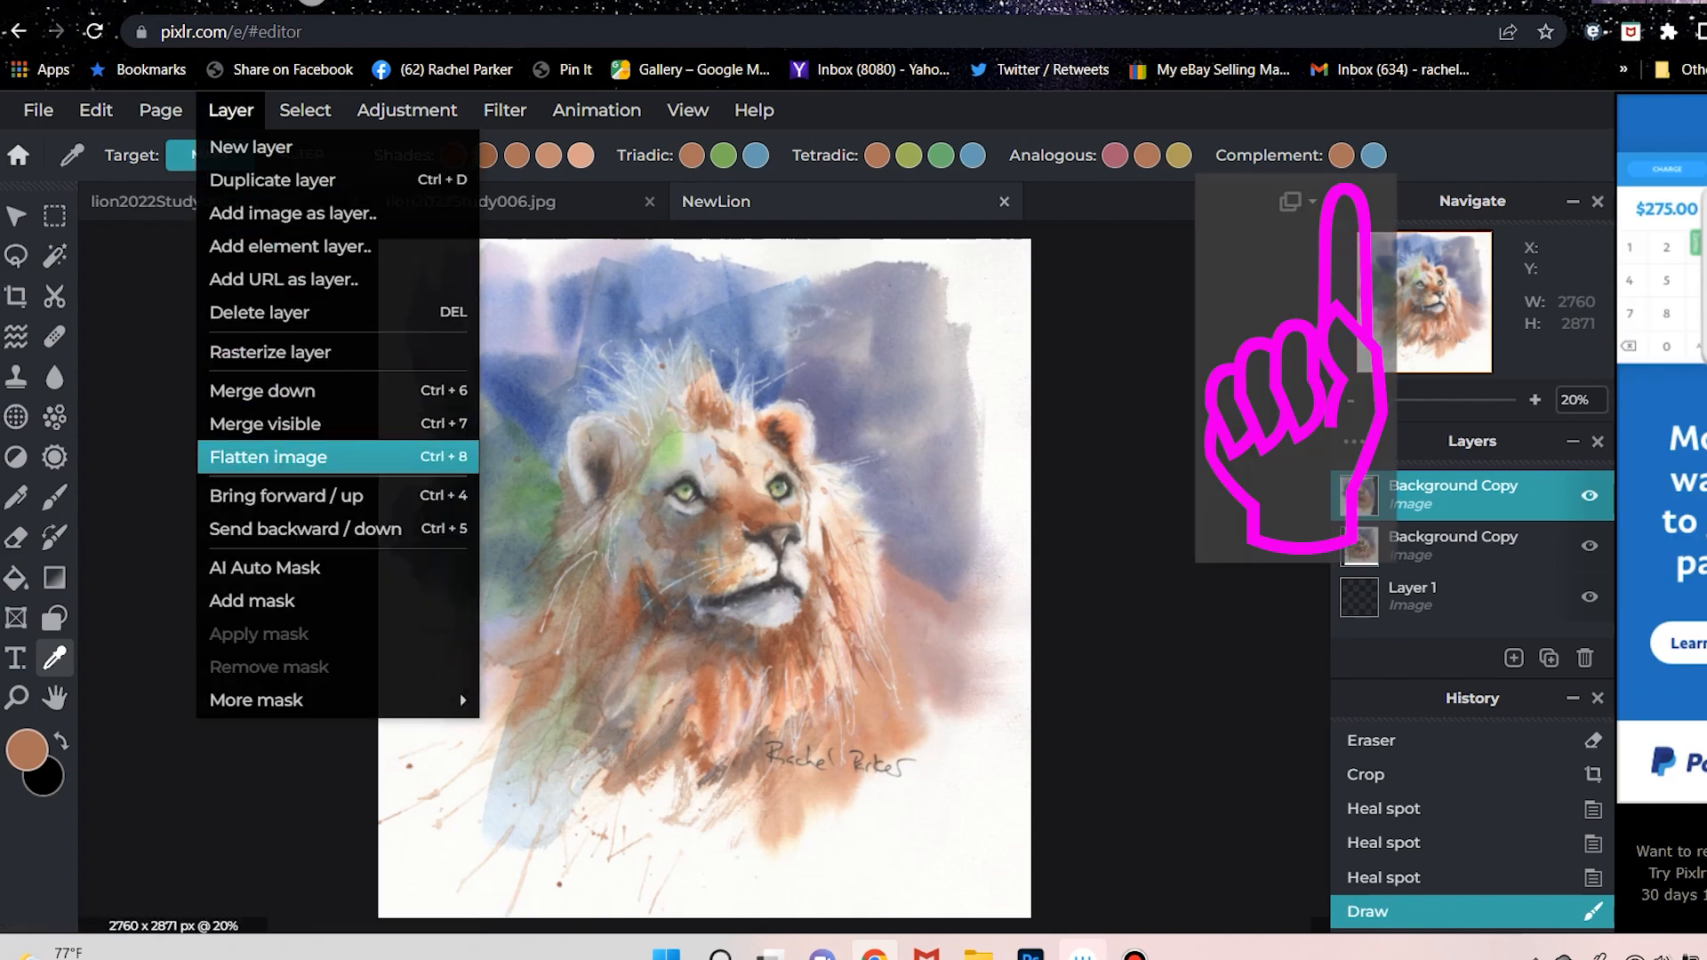
{"action": "left_click", "coordinate": [267, 457]}
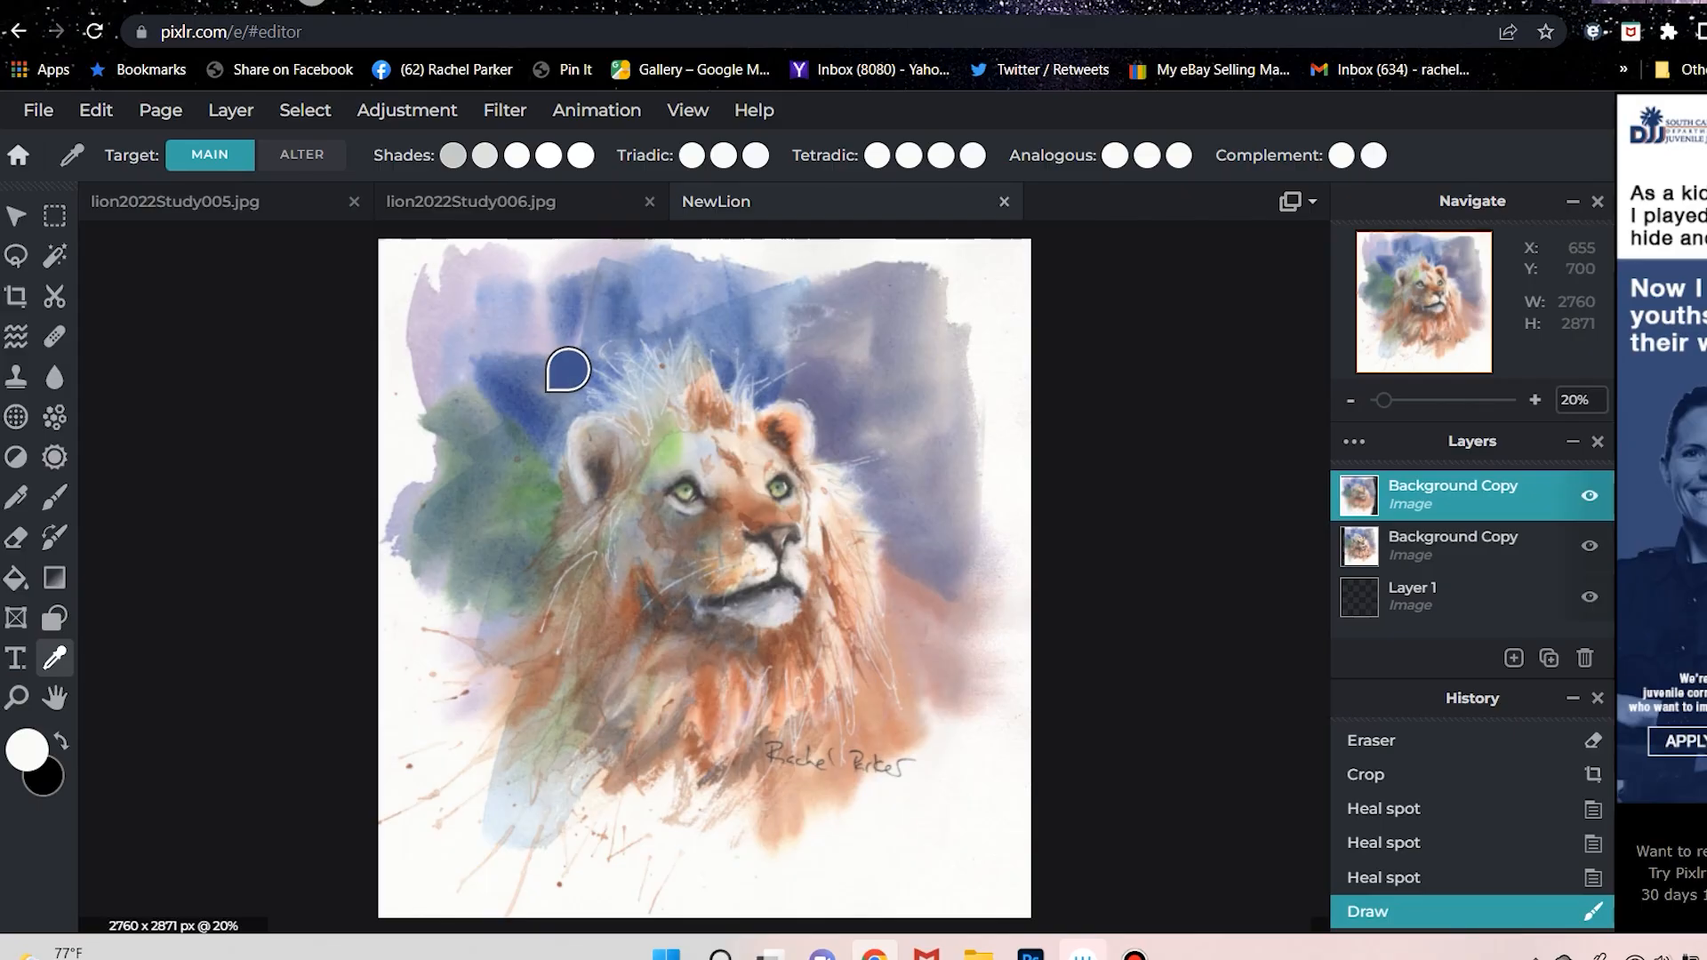
{"action": "left_click", "coordinate": [568, 369]}
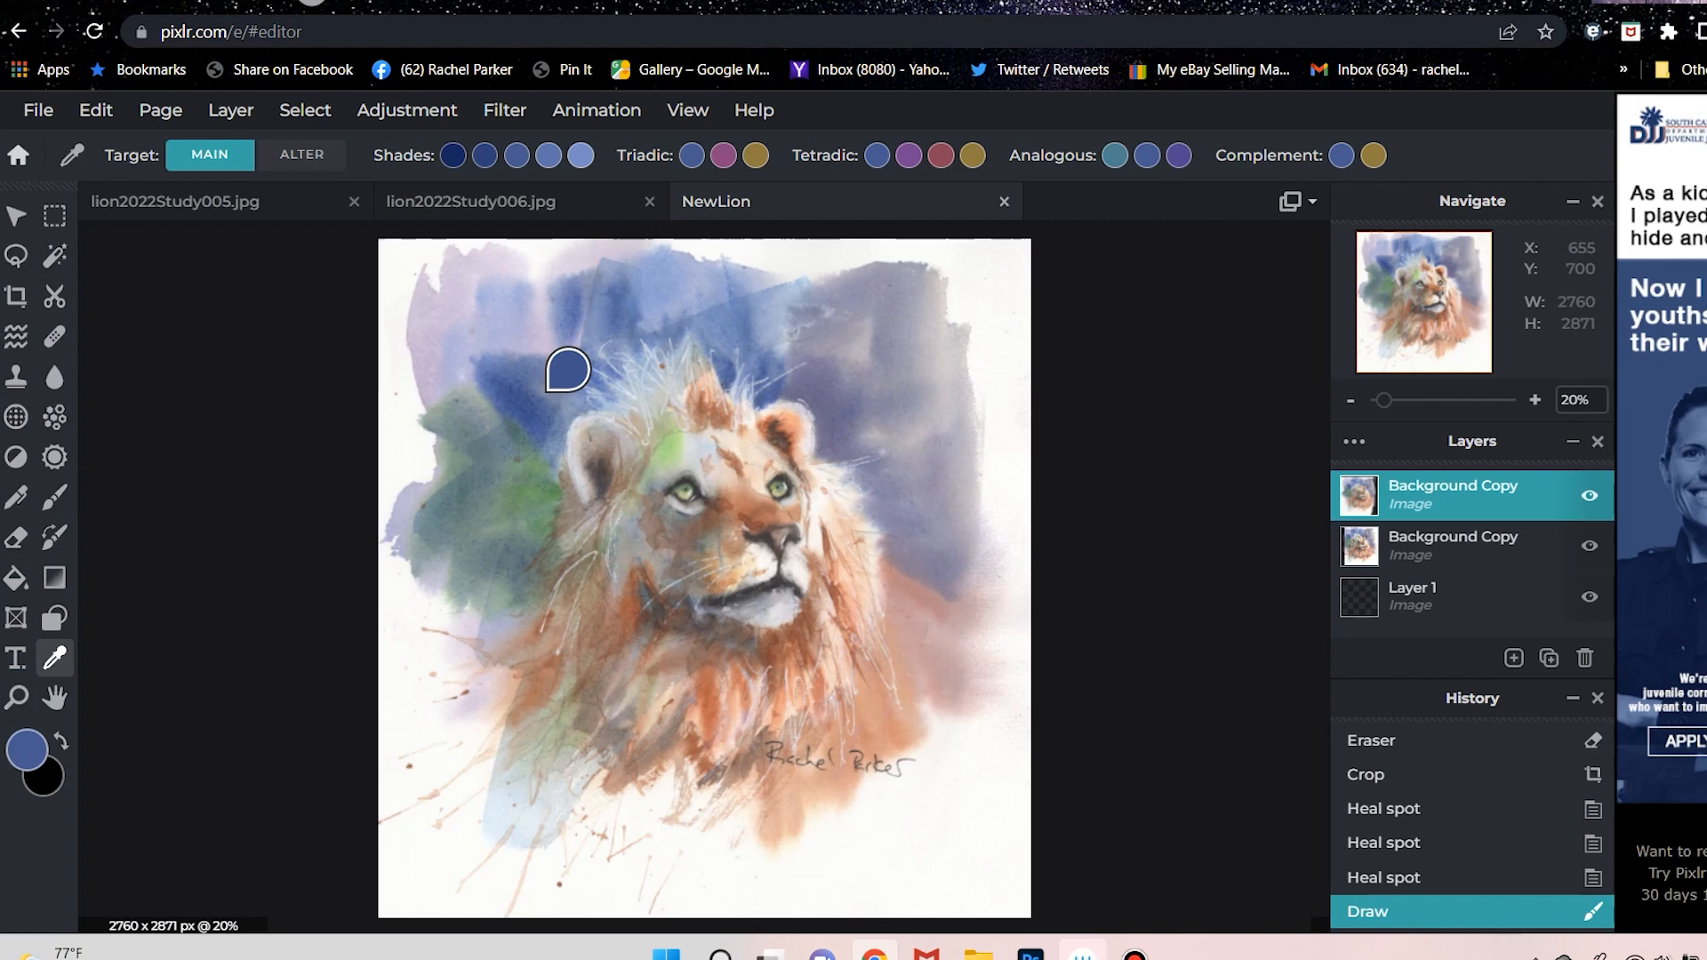
{"action": "left_click", "coordinate": [729, 510]}
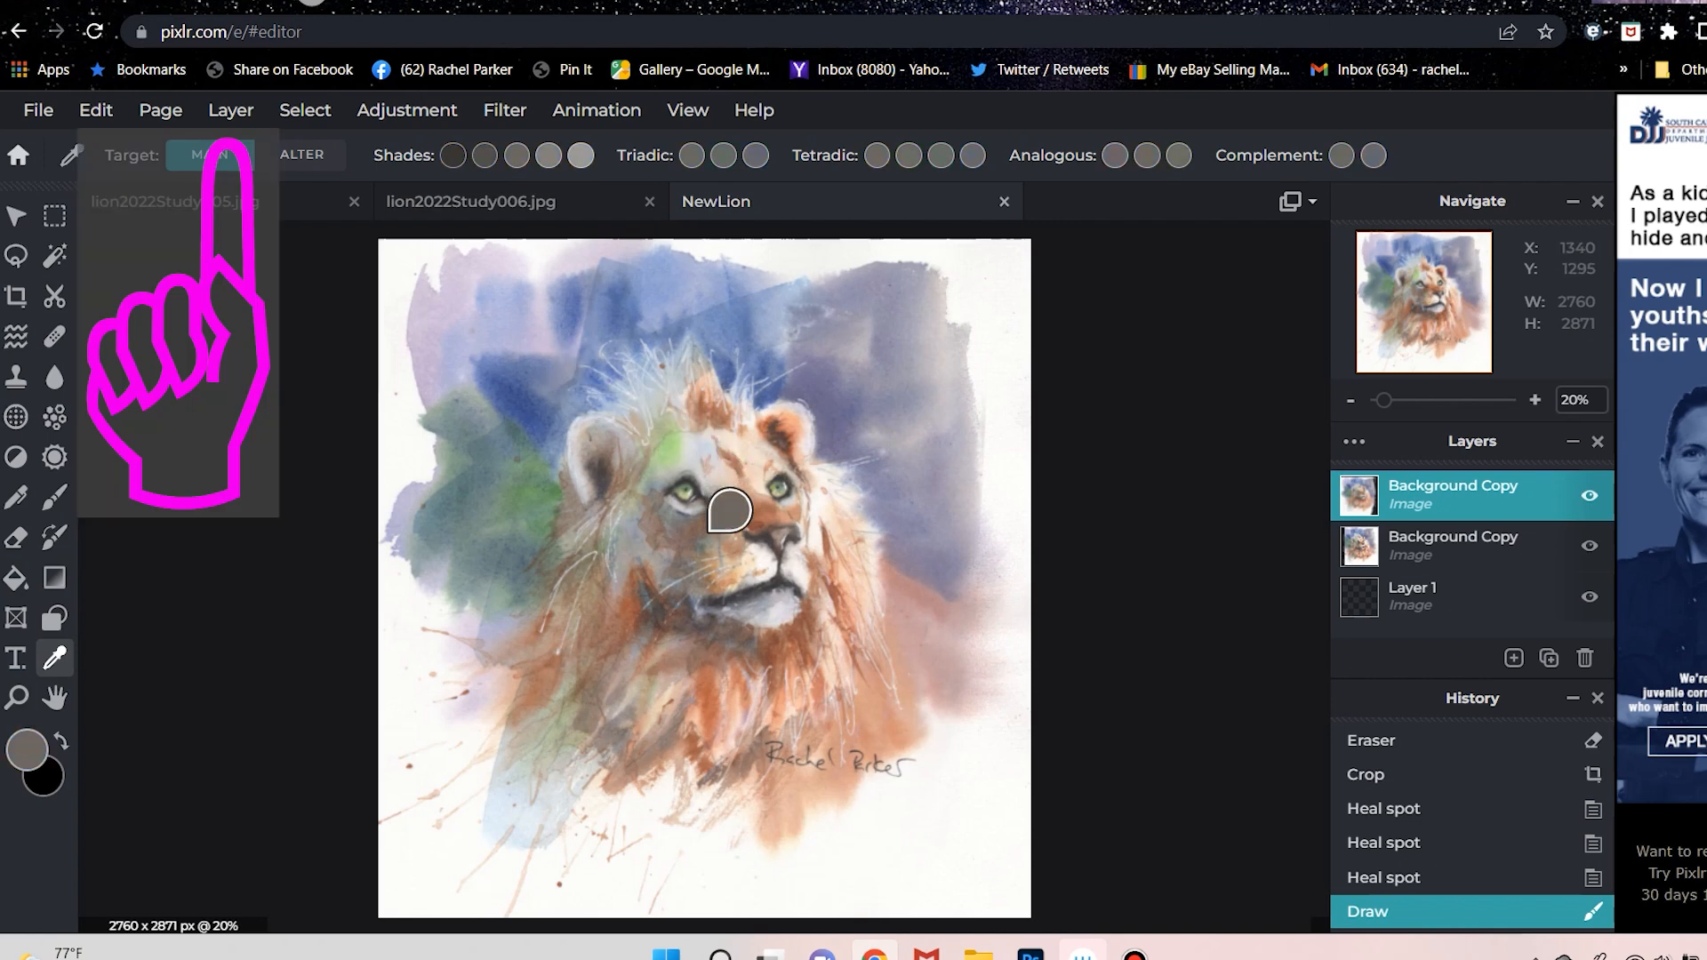
{"action": "left_click", "coordinate": [784, 492]}
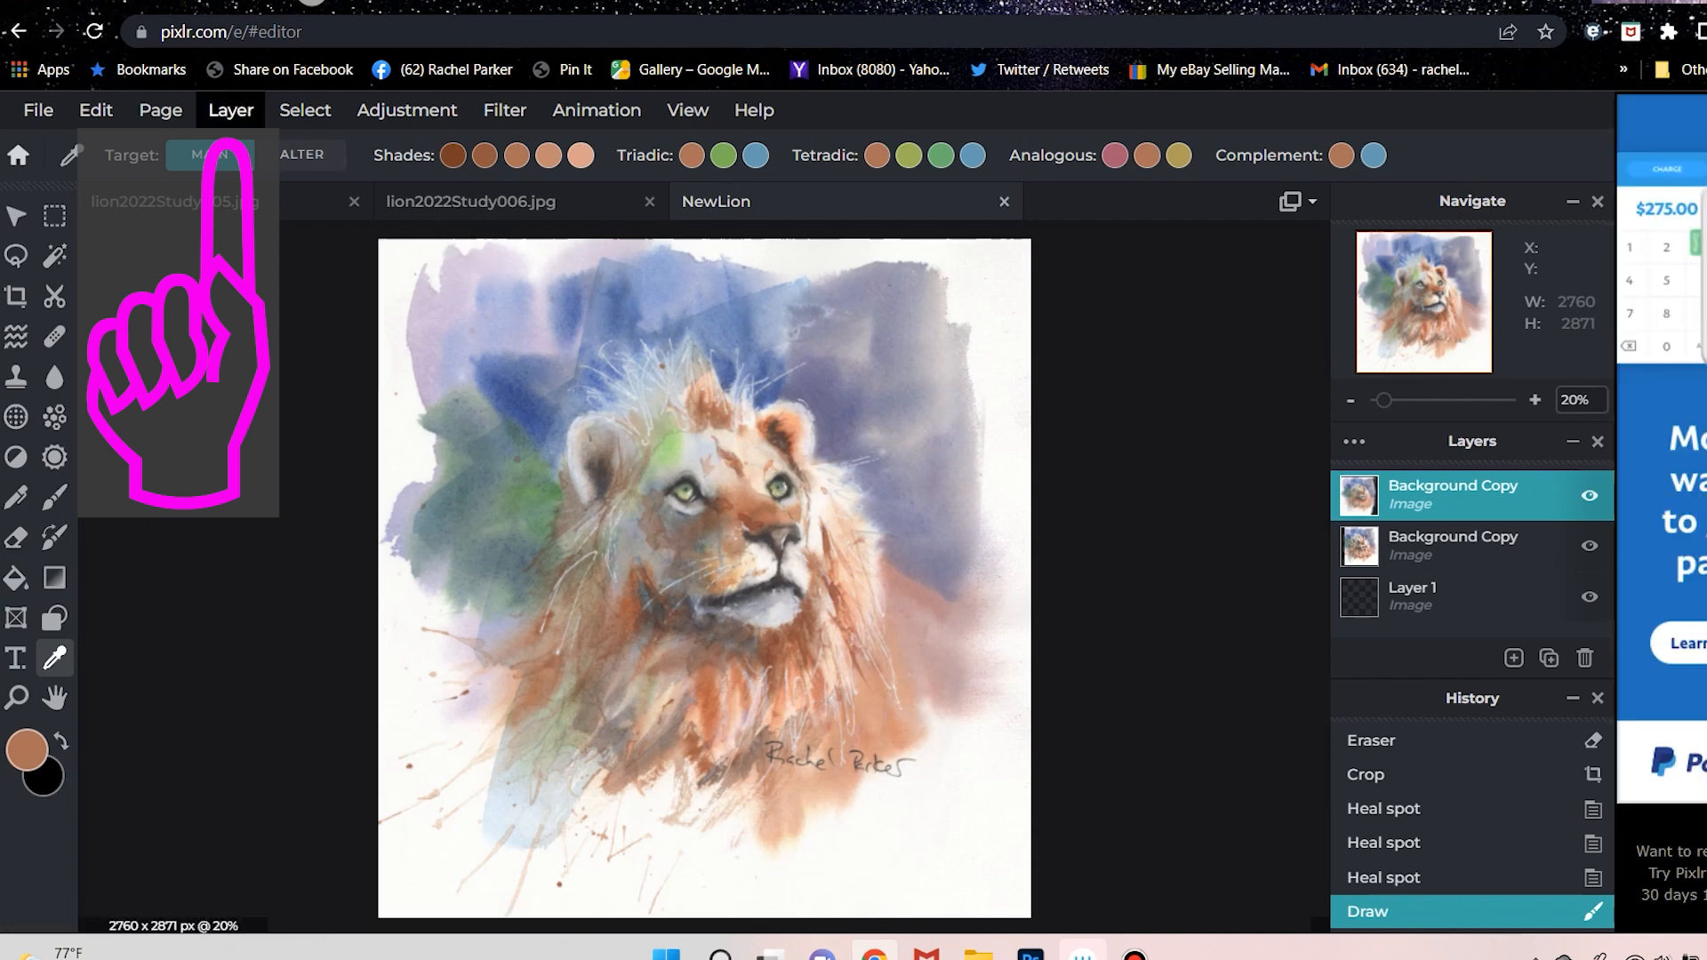
{"action": "left_click", "coordinate": [229, 113]}
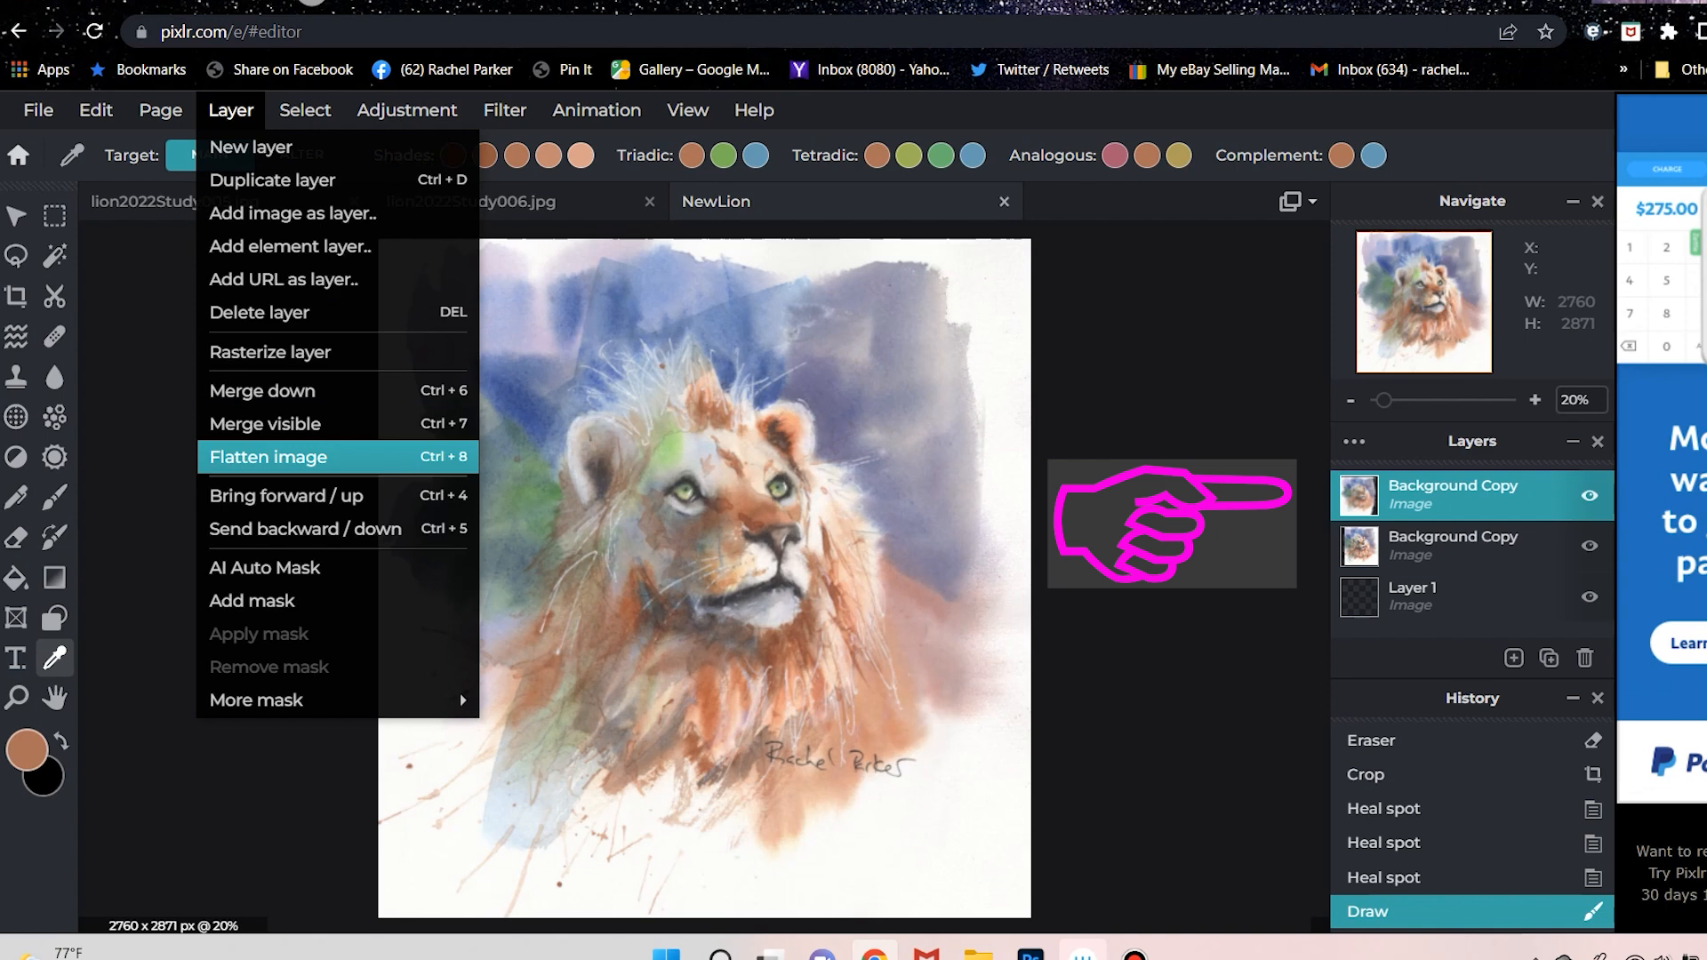
{"action": "left_click", "coordinate": [338, 456]}
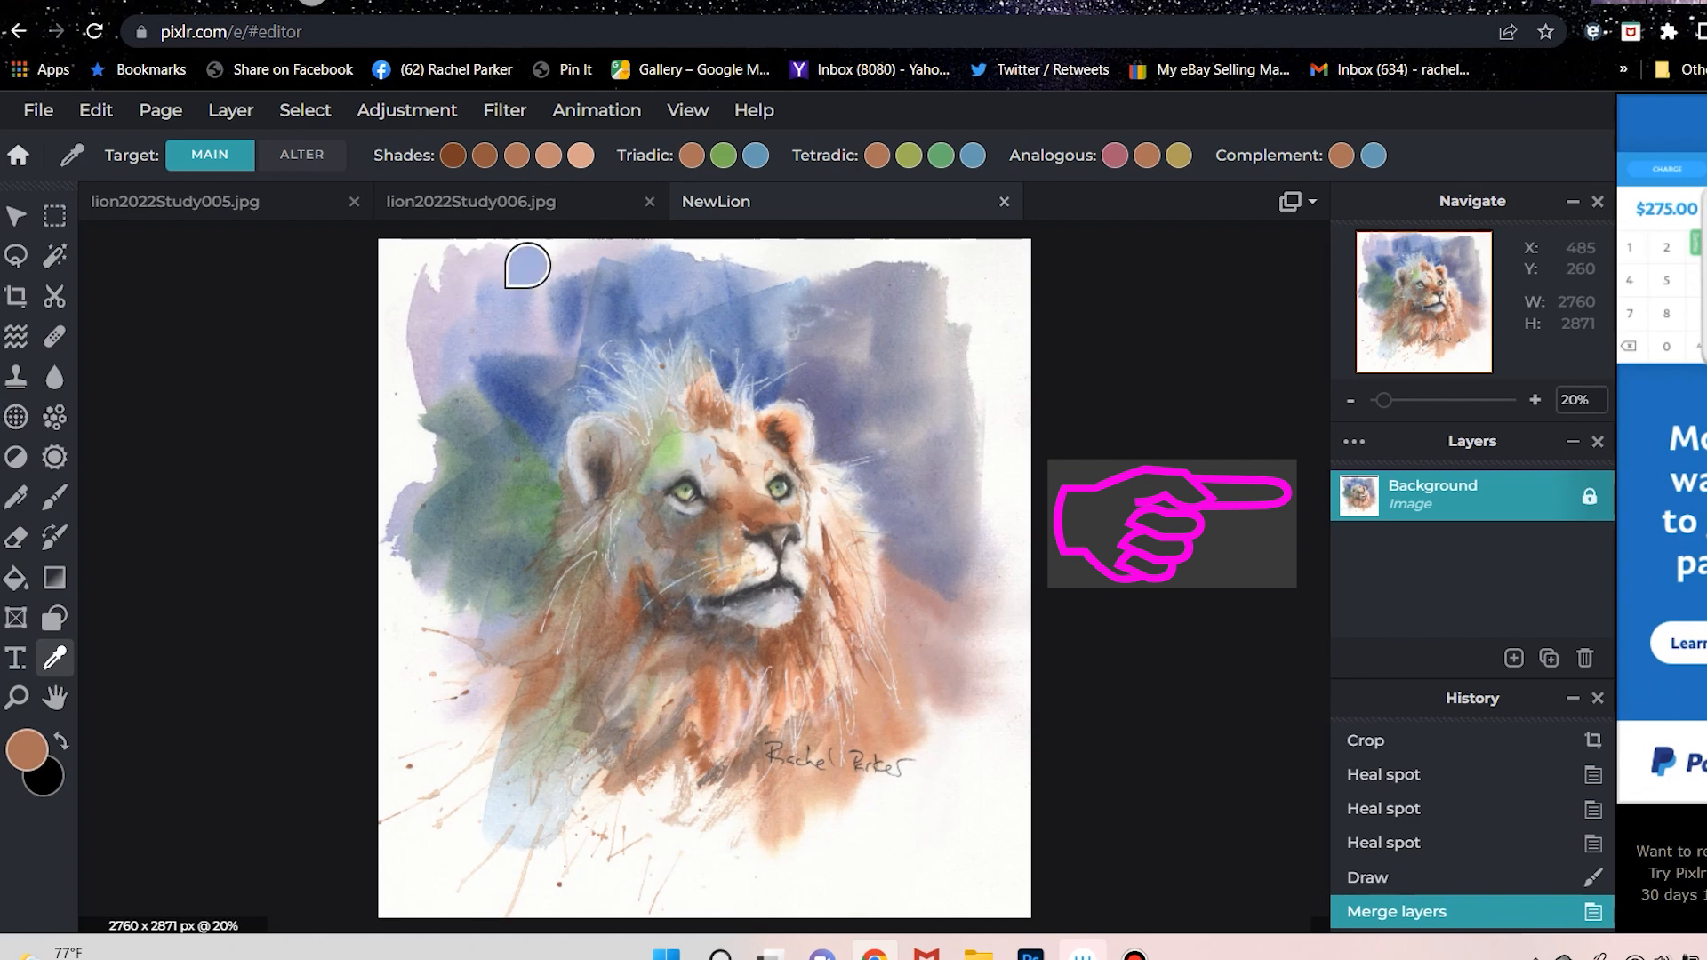
Apply a Brightness & contrast adjustment to the flattened painting with brightness 2 and contrast 28.
{"action": "left_click", "coordinate": [407, 109]}
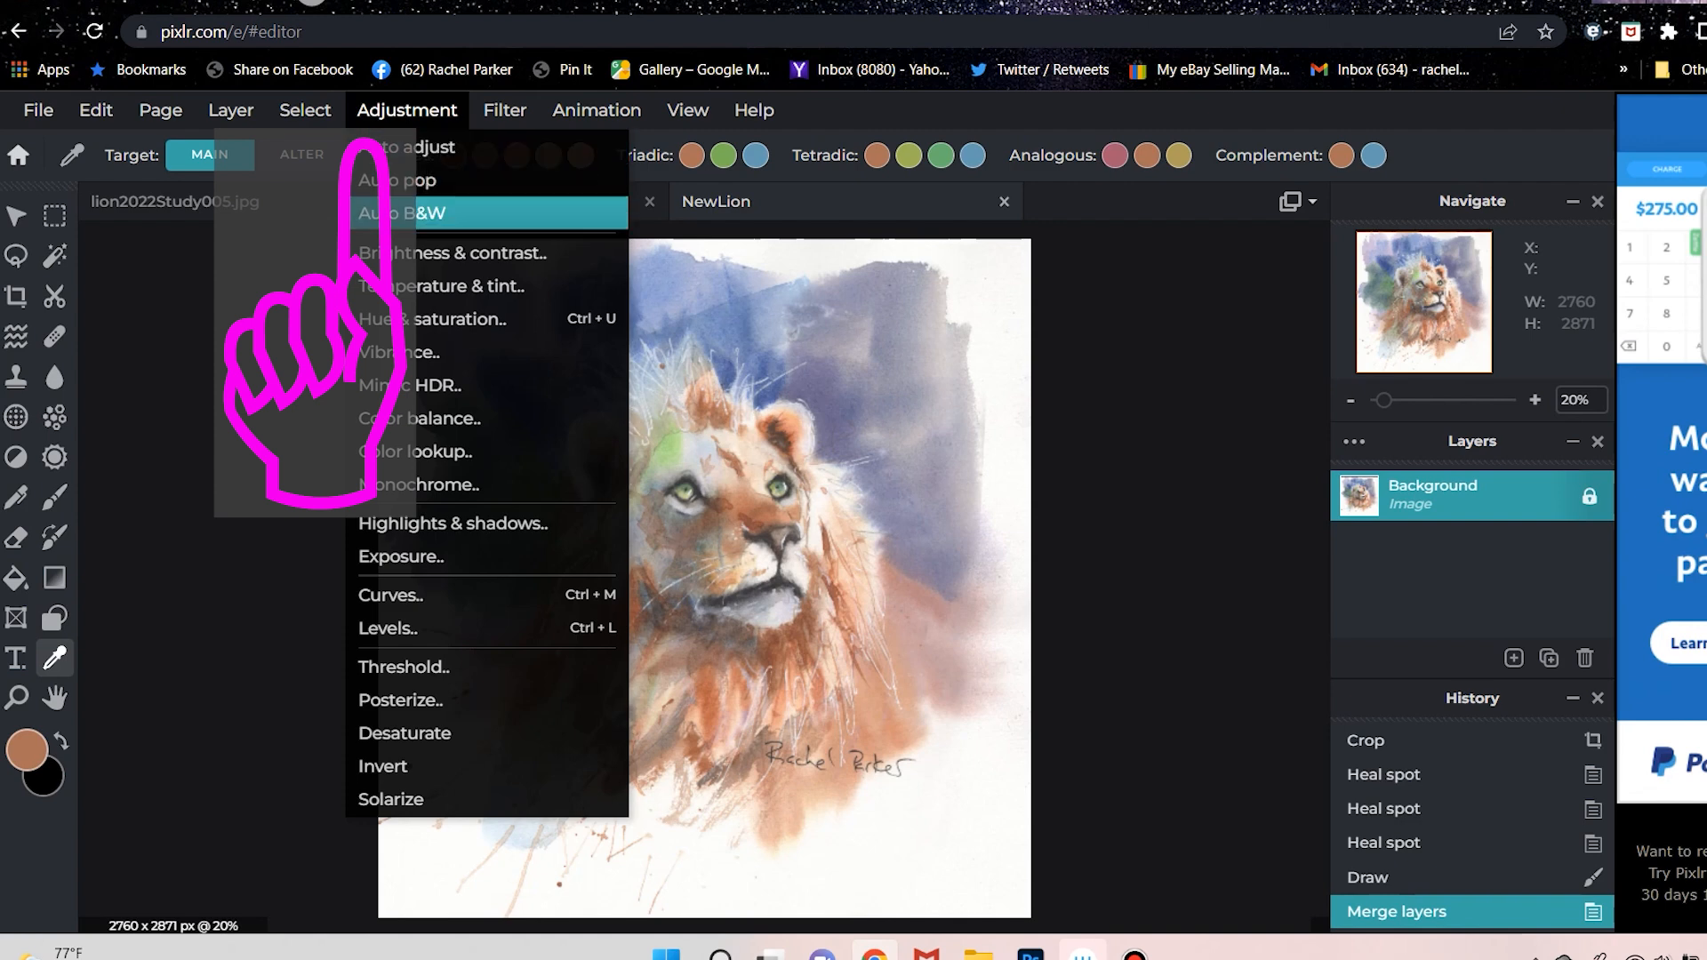
{"action": "left_click", "coordinate": [453, 252]}
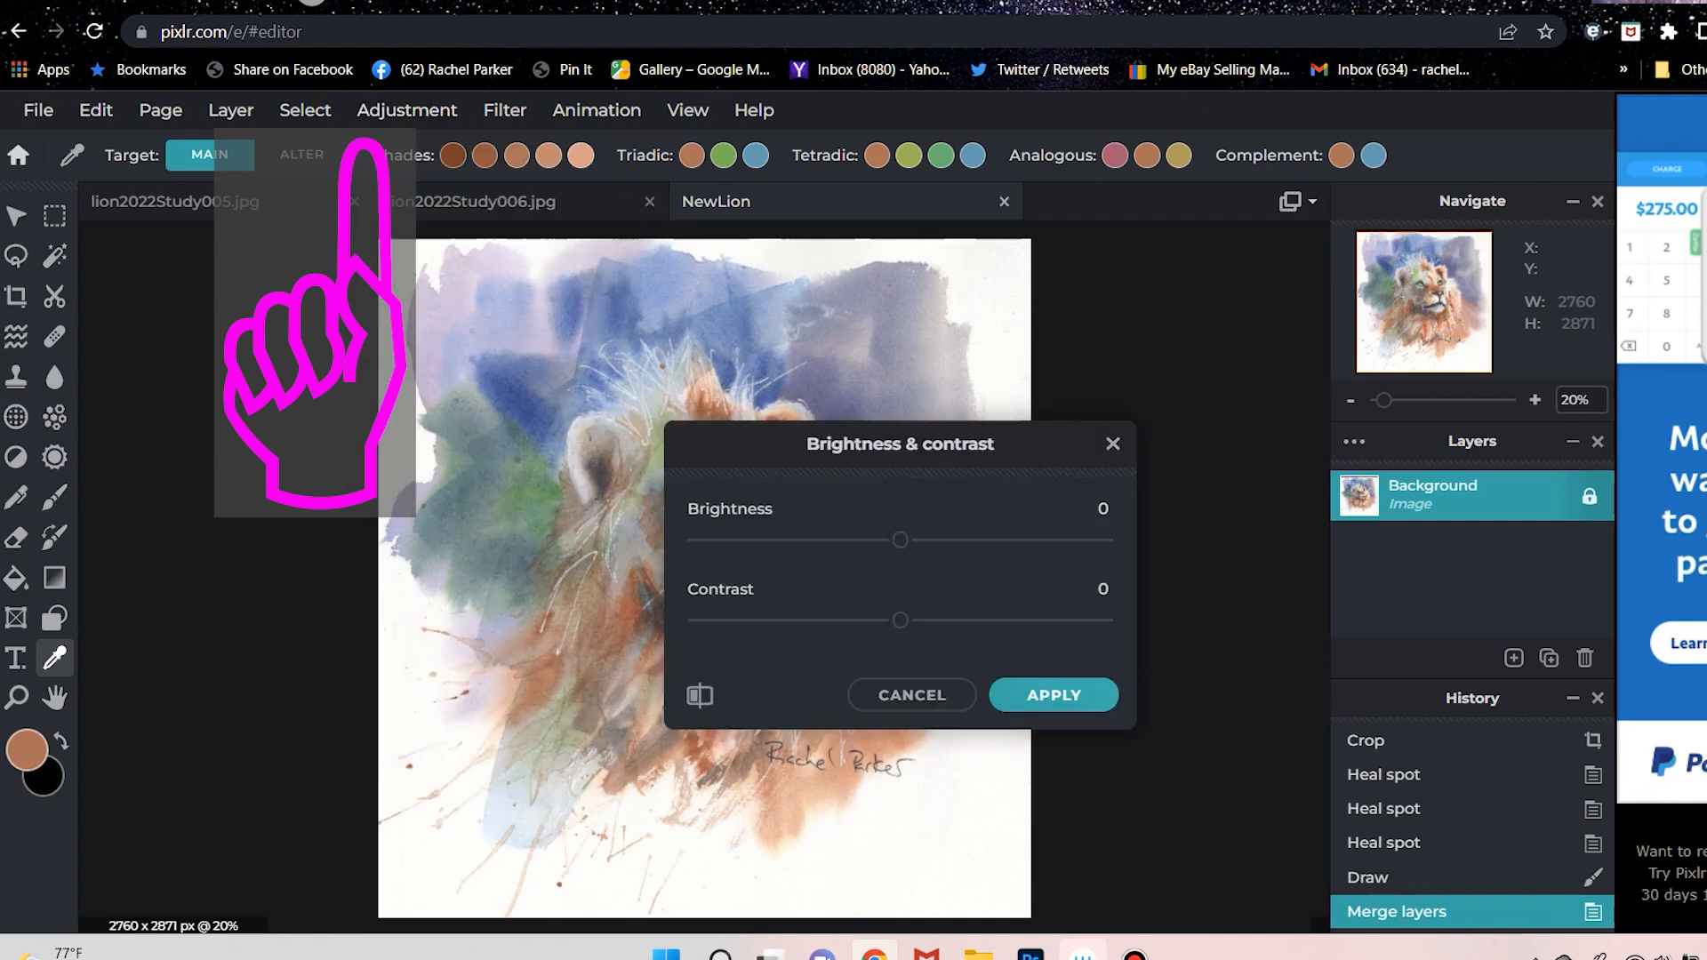
{"action": "left_click_drag", "start_coordinate": [900, 443], "coordinate": [1258, 388]}
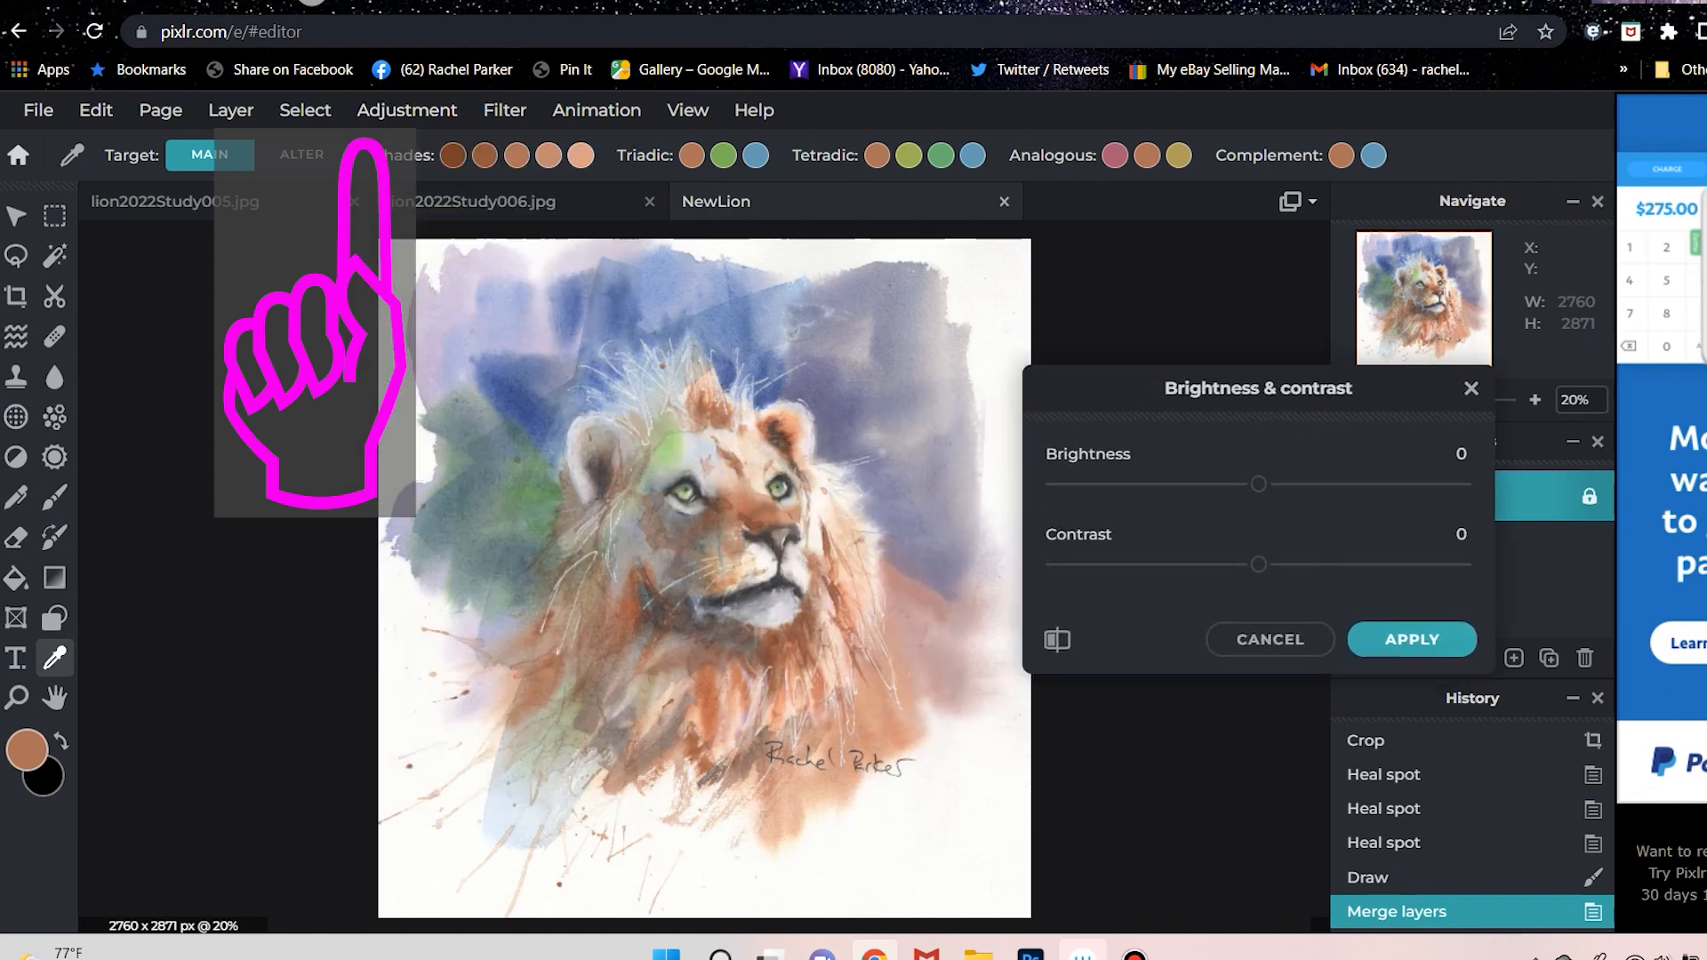
{"action": "mouse_move", "coordinate": [1258, 484]}
{"action": "left_mouse_down"}
{"action": "mouse_move", "coordinate": [1289, 483]}
{"action": "mouse_move", "coordinate": [1264, 484]}
{"action": "left_mouse_up"}
{"action": "left_click_drag", "start_coordinate": [1257, 565], "coordinate": [1315, 565]}
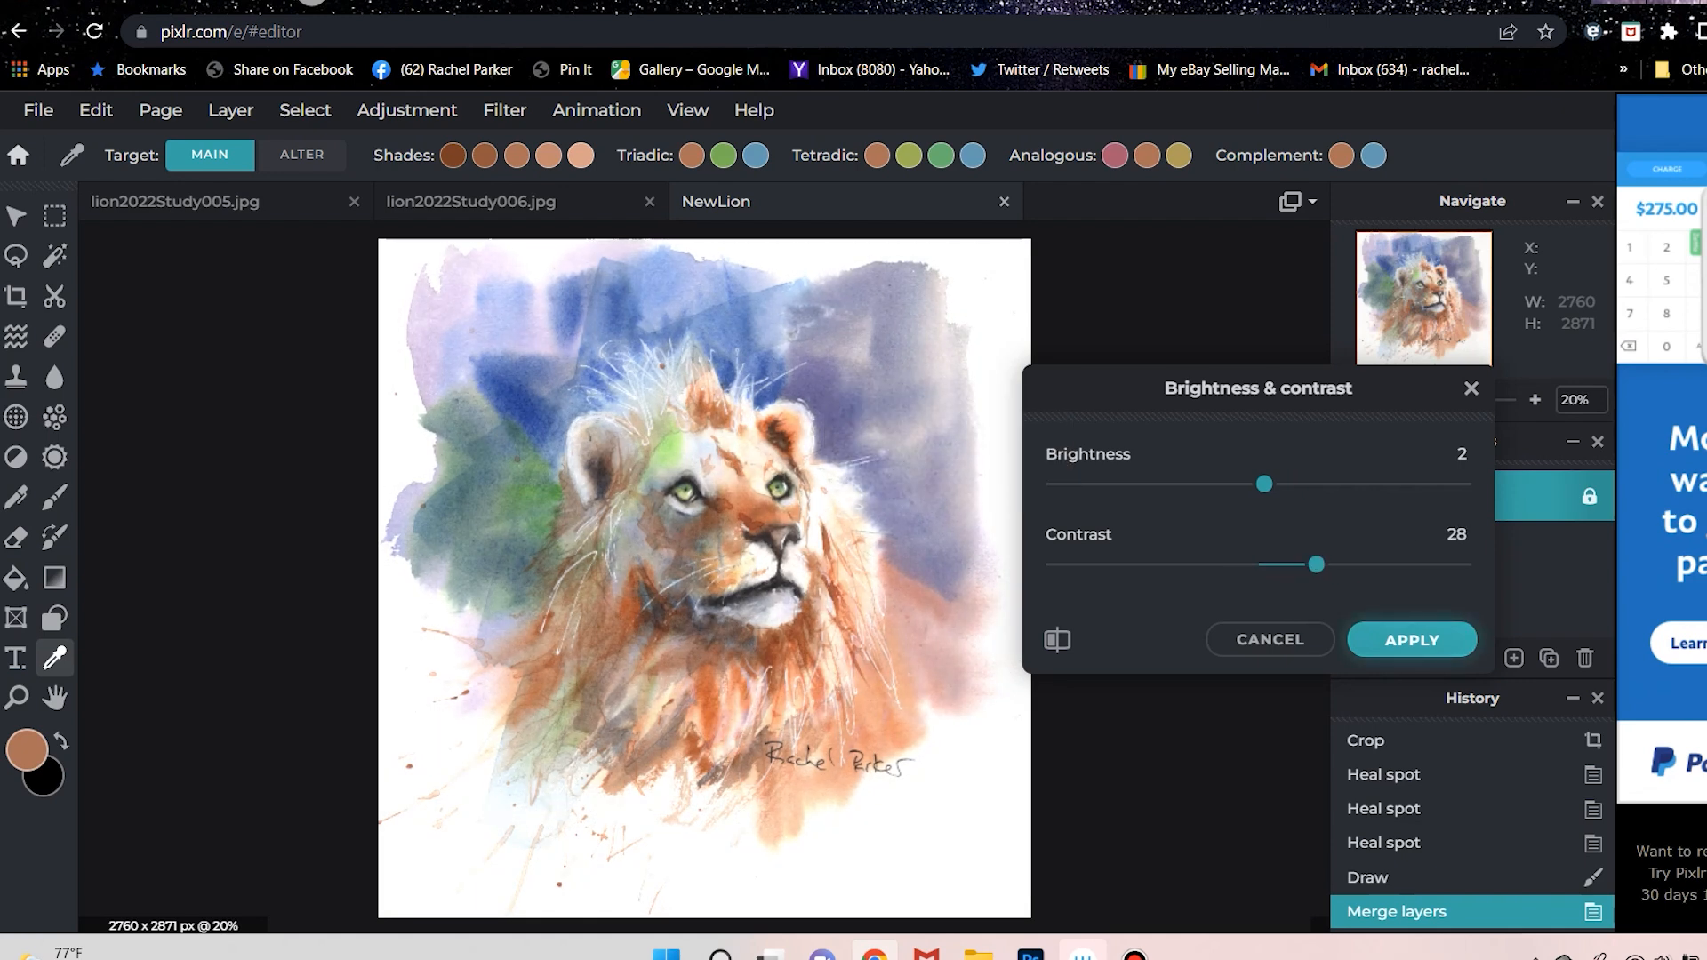
{"action": "left_click", "coordinate": [1411, 639]}
Save the image as a high-quality JPG at 90% named NewLionPixlrLayers in the 2022.05 folder.
{"action": "left_click", "coordinate": [38, 109]}
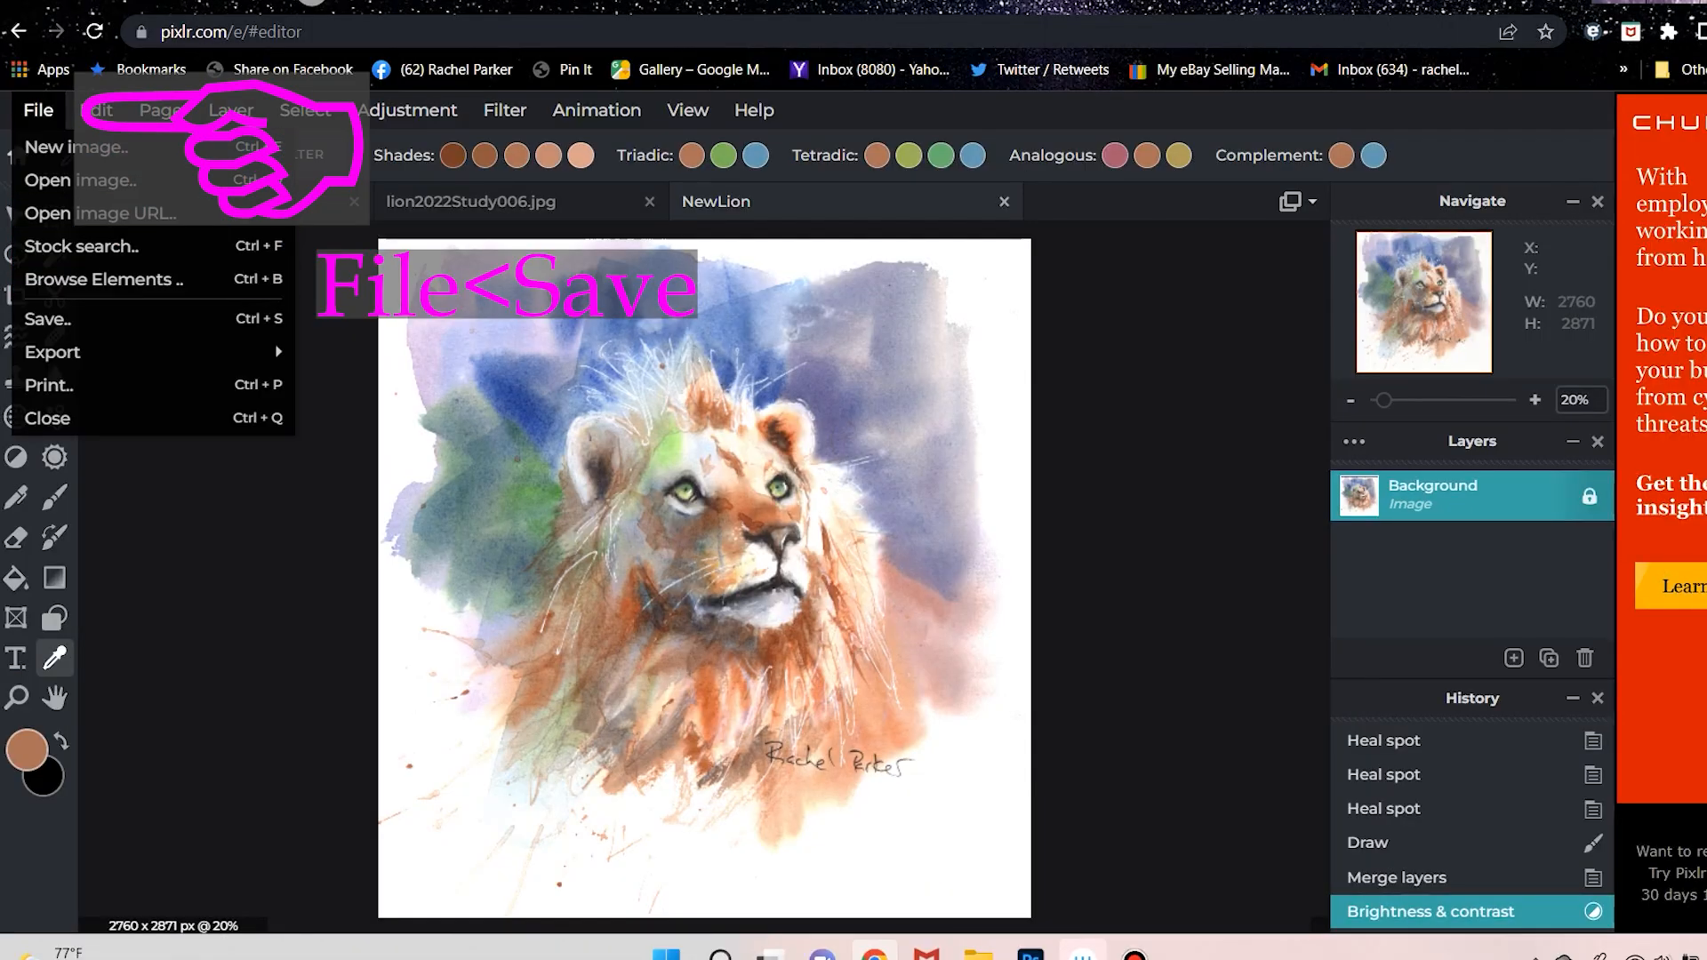
{"action": "mouse_move", "coordinate": [134, 352]}
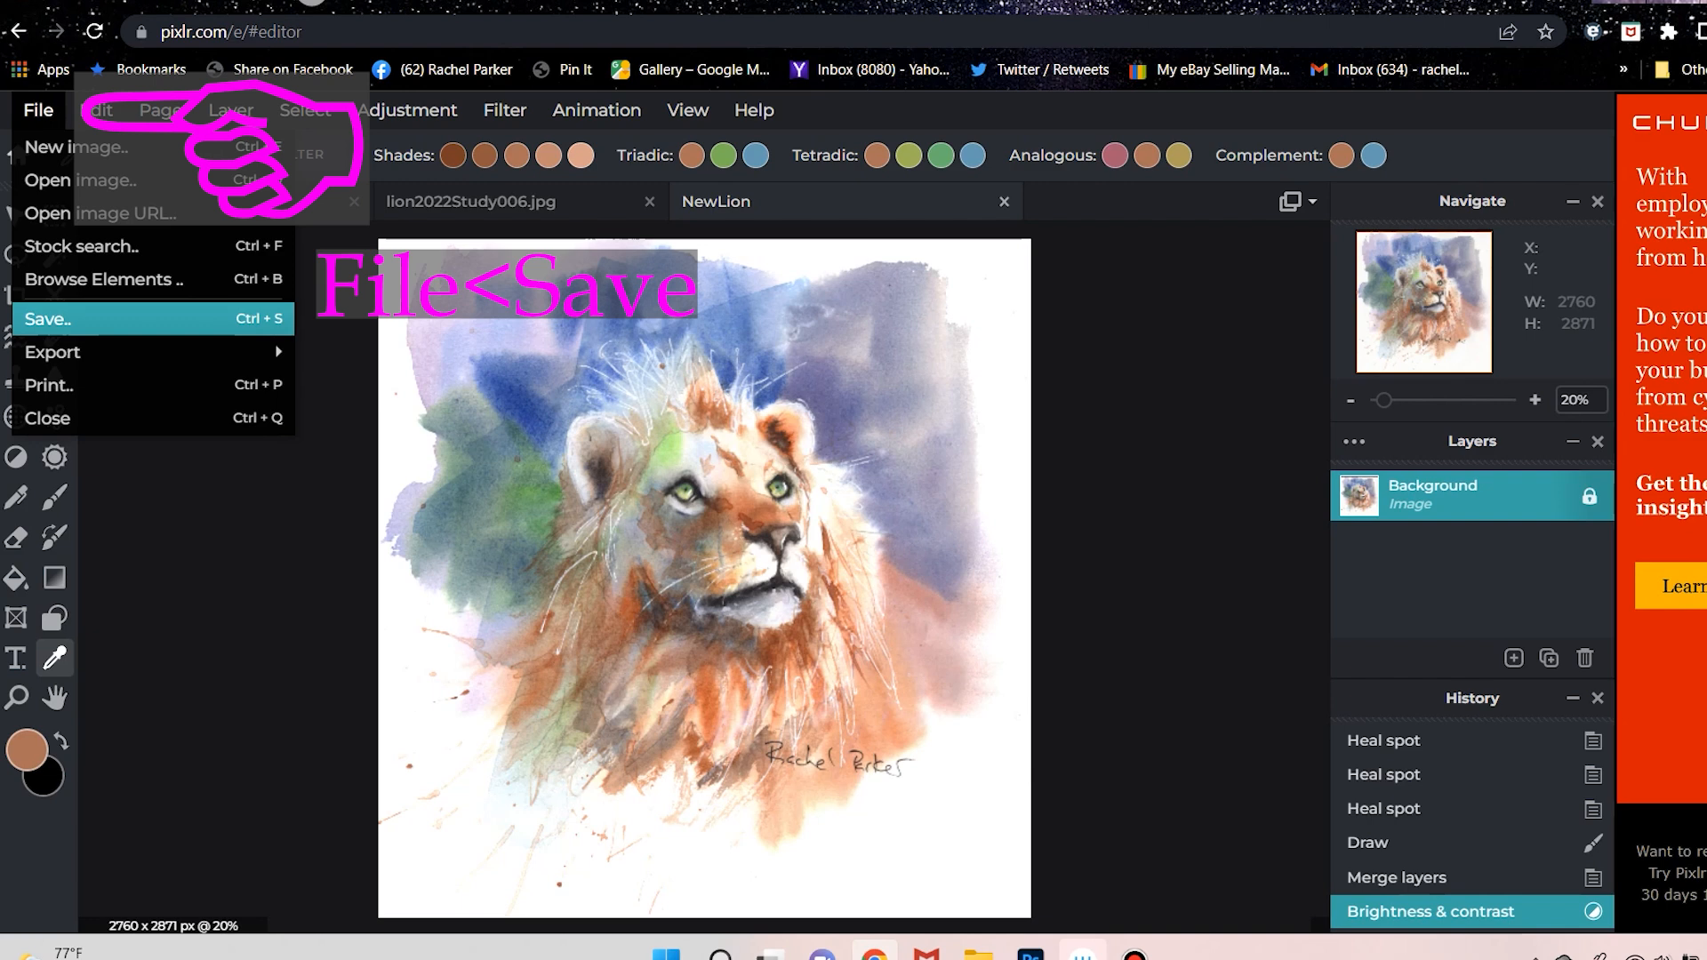
{"action": "left_click", "coordinate": [54, 318]}
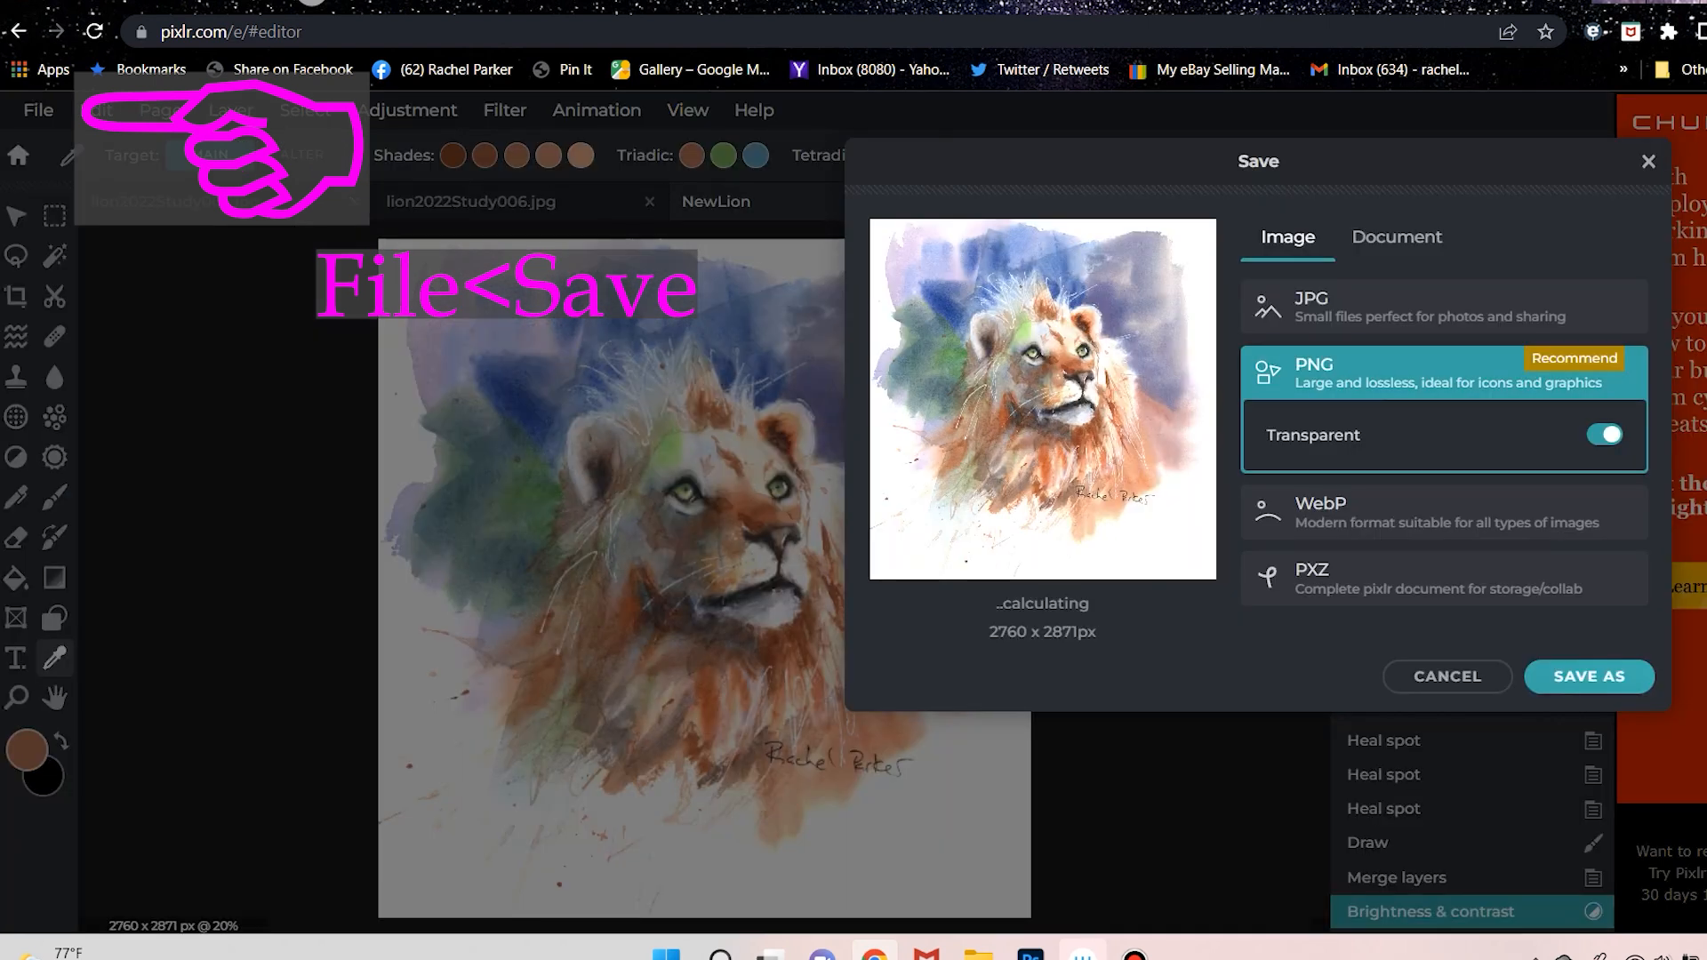
{"action": "left_click", "coordinate": [1443, 308]}
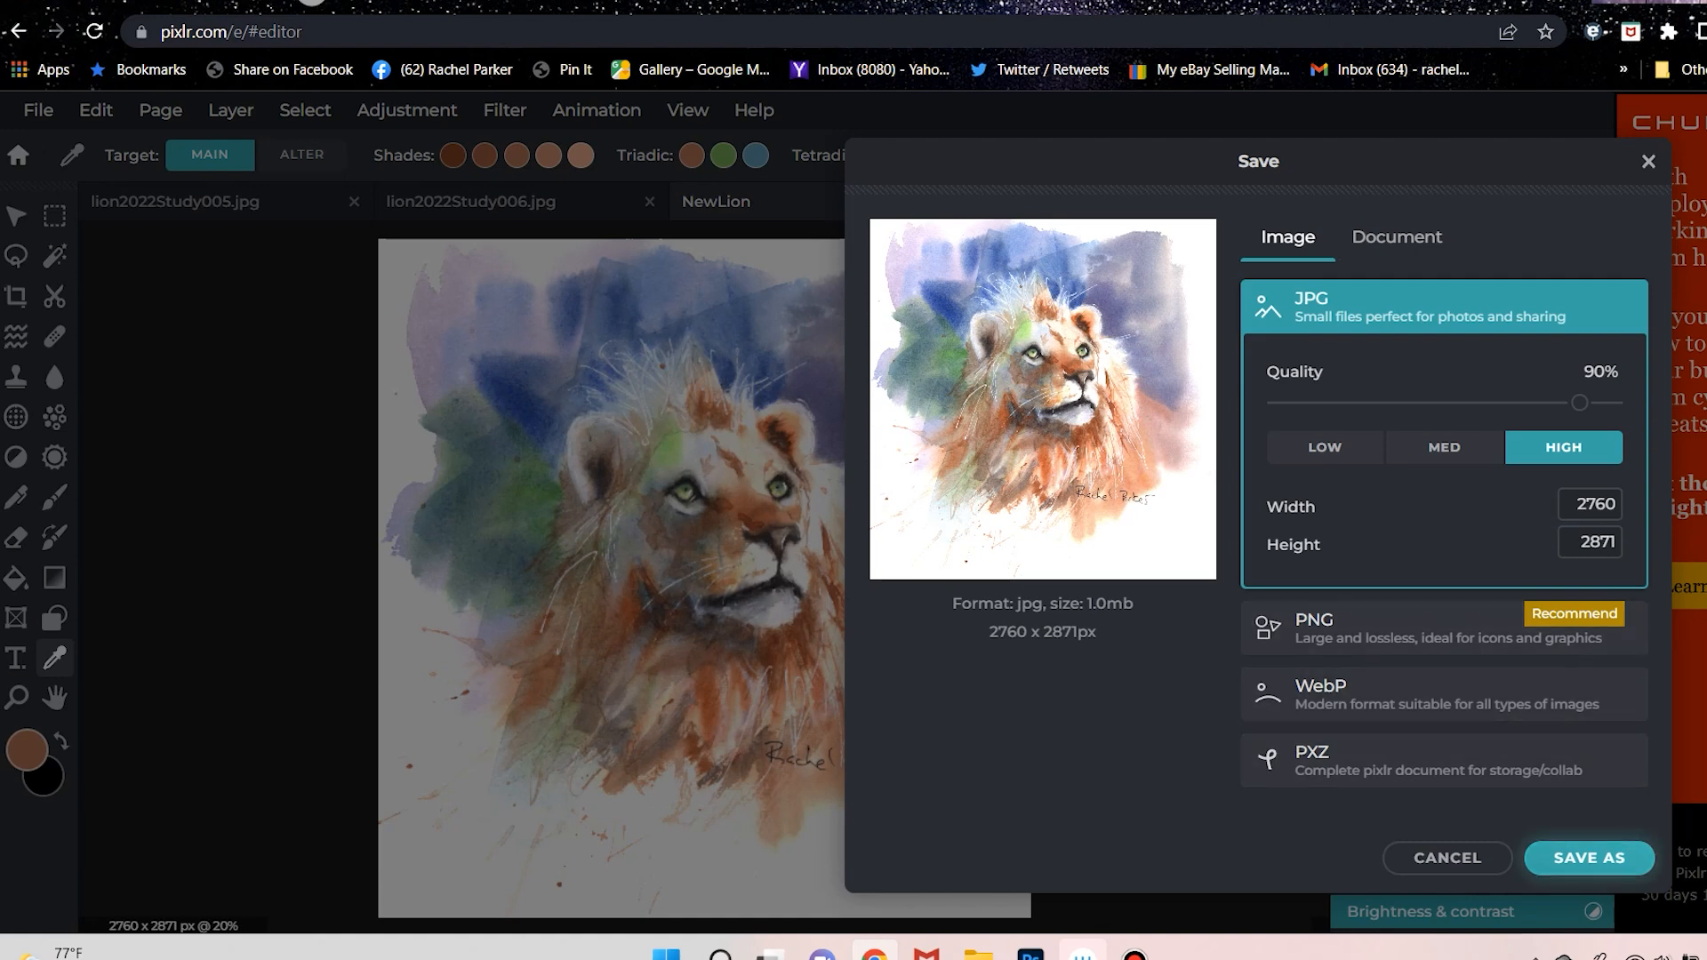
{"action": "left_click", "coordinate": [1589, 858]}
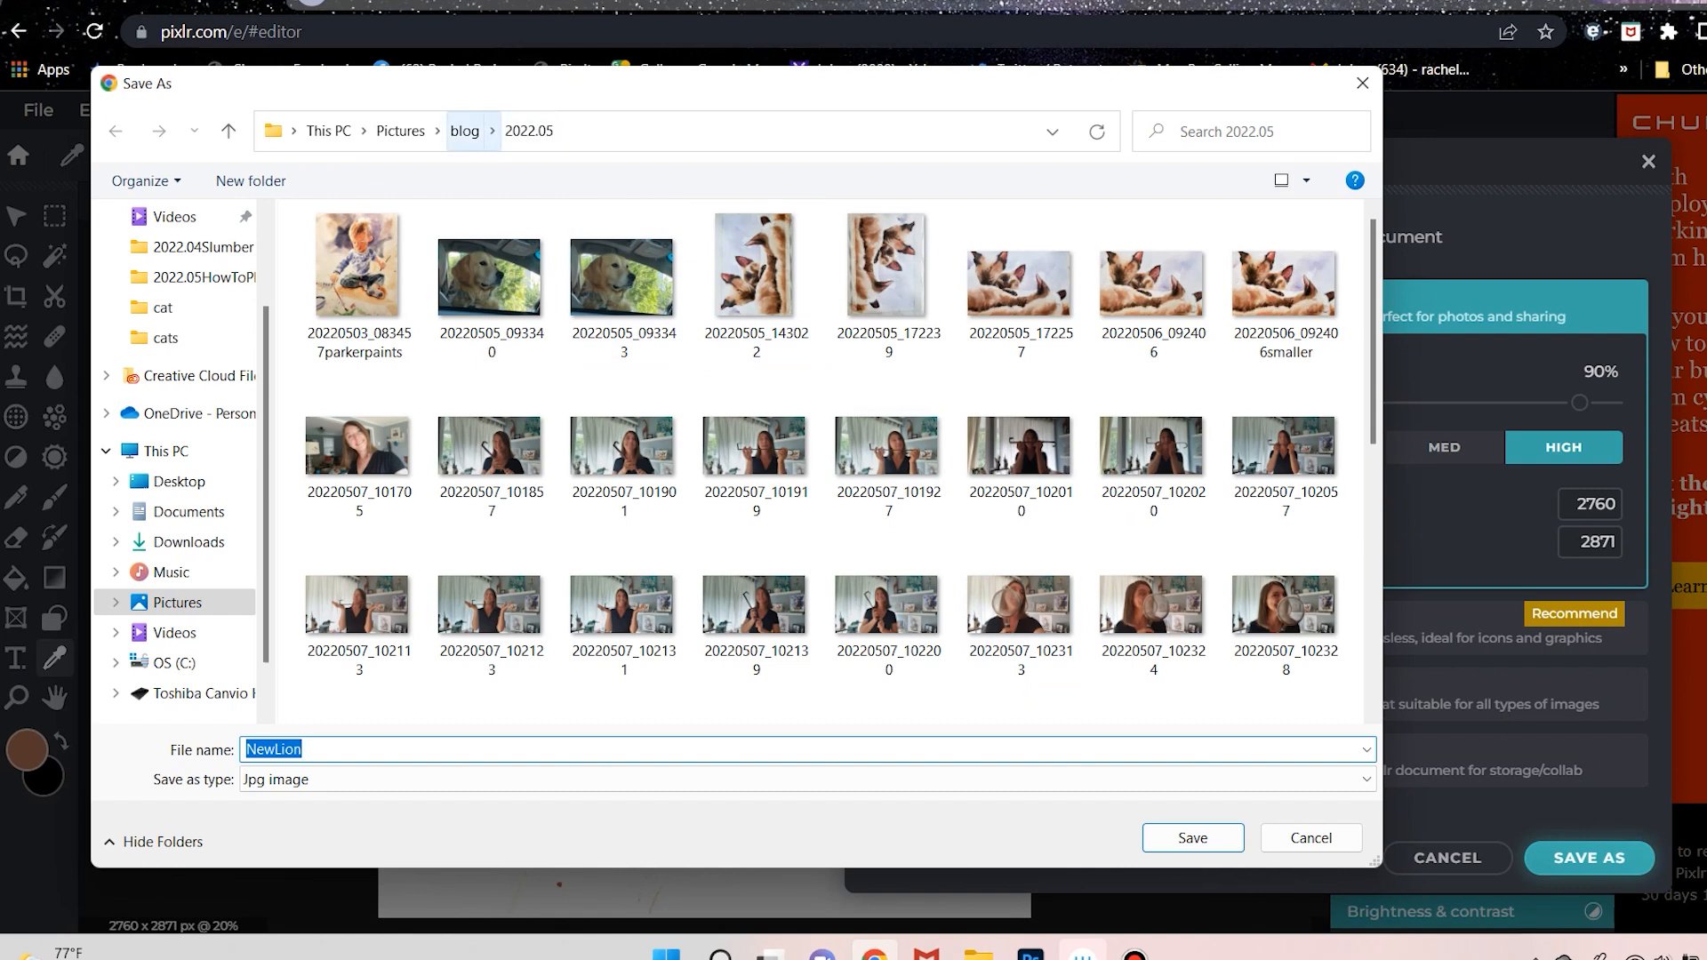
{"action": "left_click", "coordinate": [305, 750]}
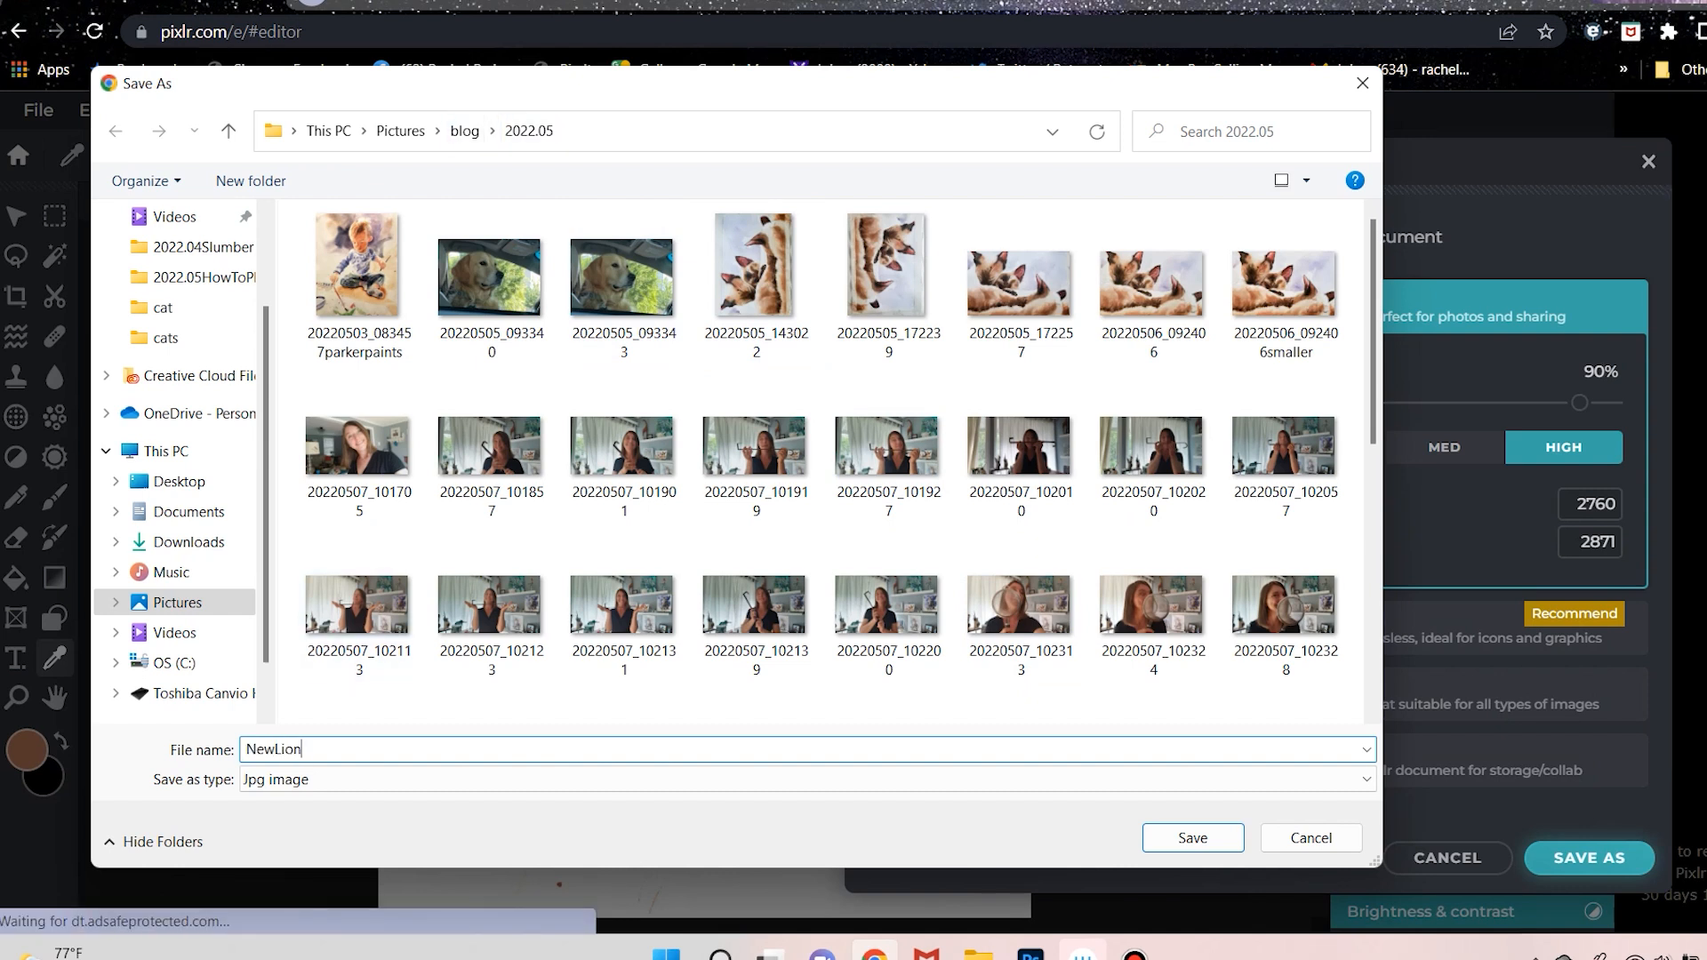
{"action": "type", "text": "PixlrLayers"}
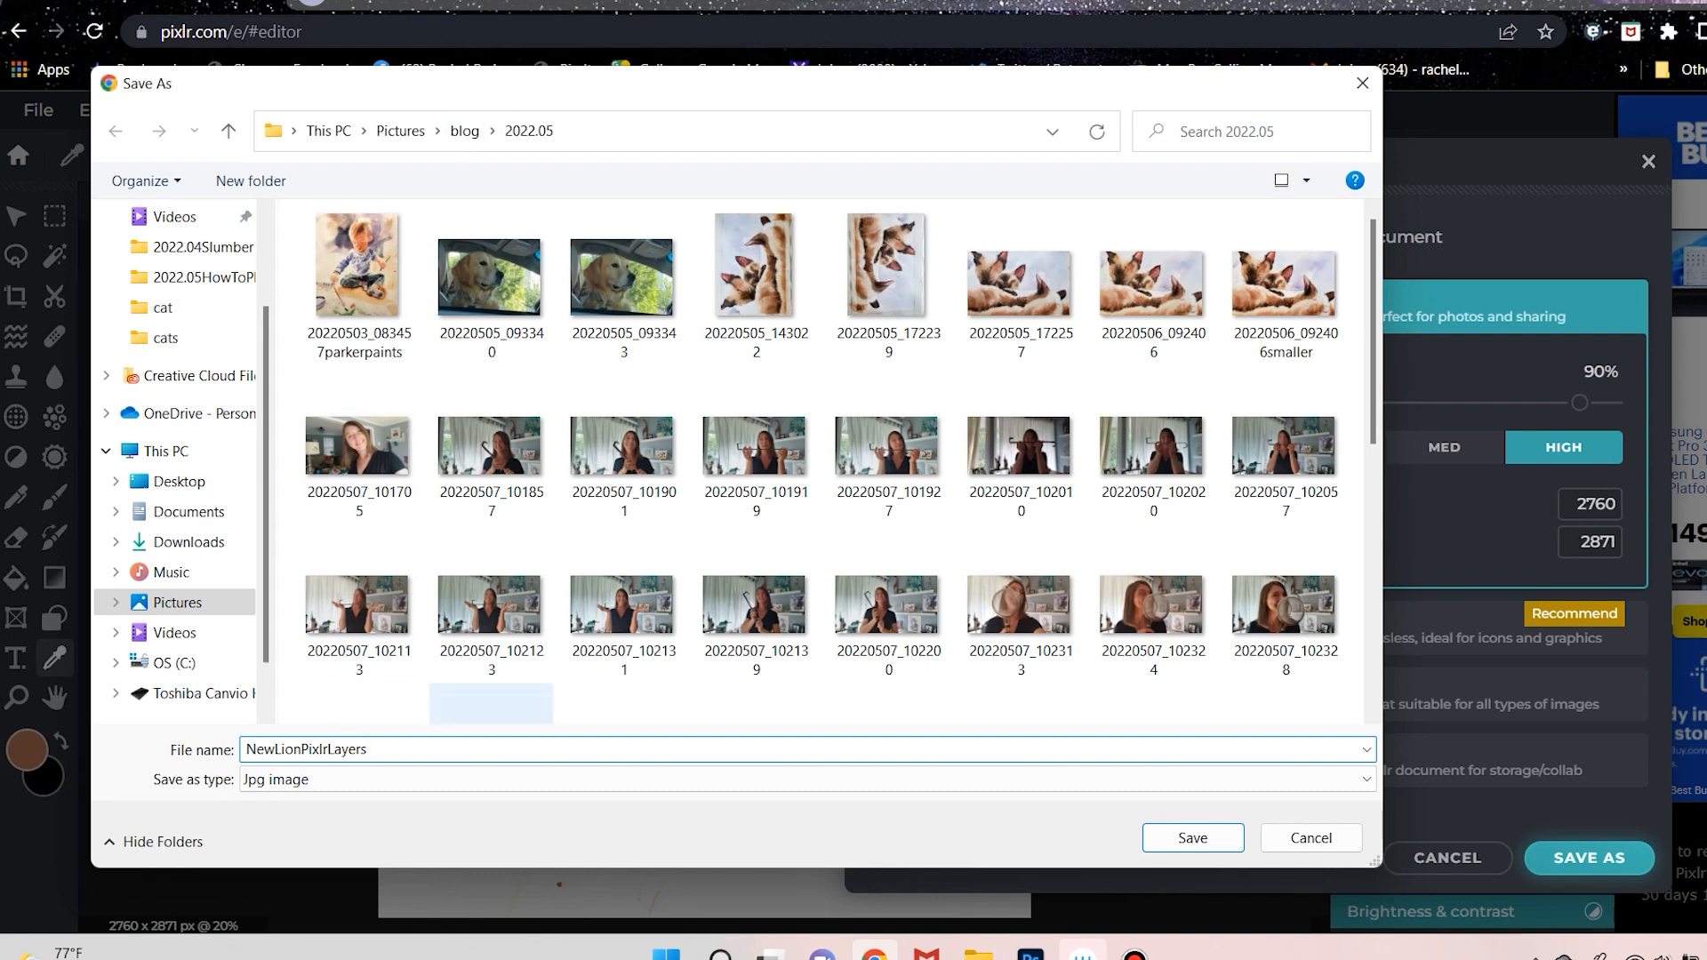
{"action": "key", "text": "Return"}
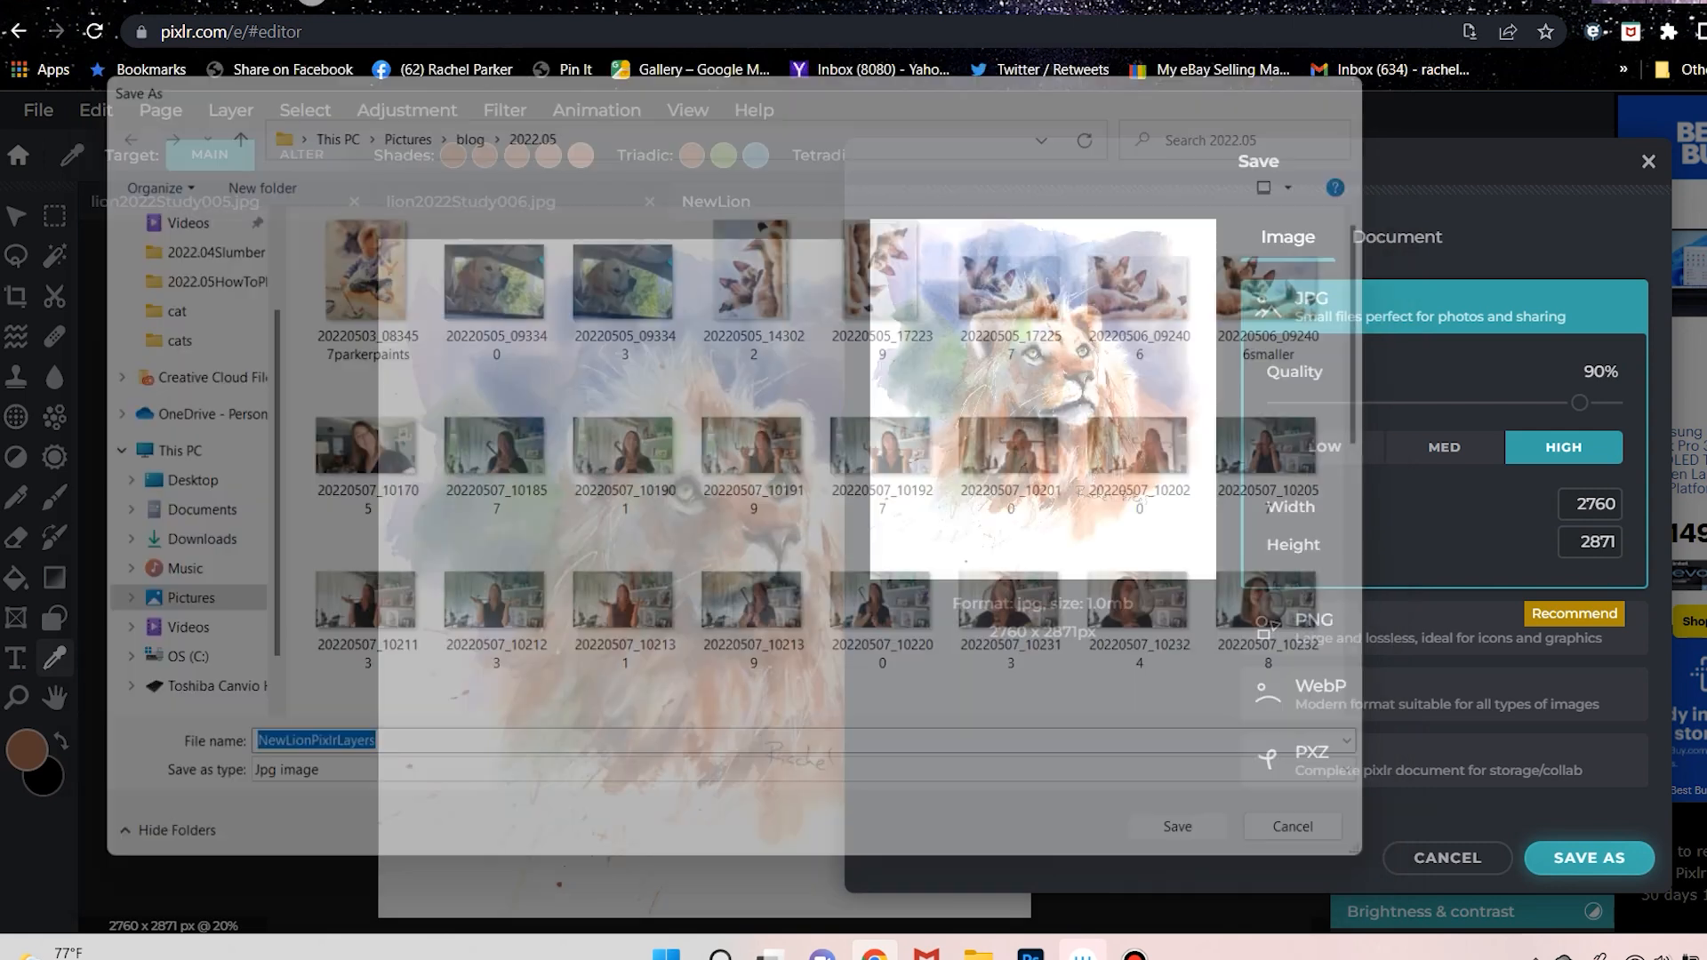
Close the NewLion image.
{"action": "left_click", "coordinate": [38, 110]}
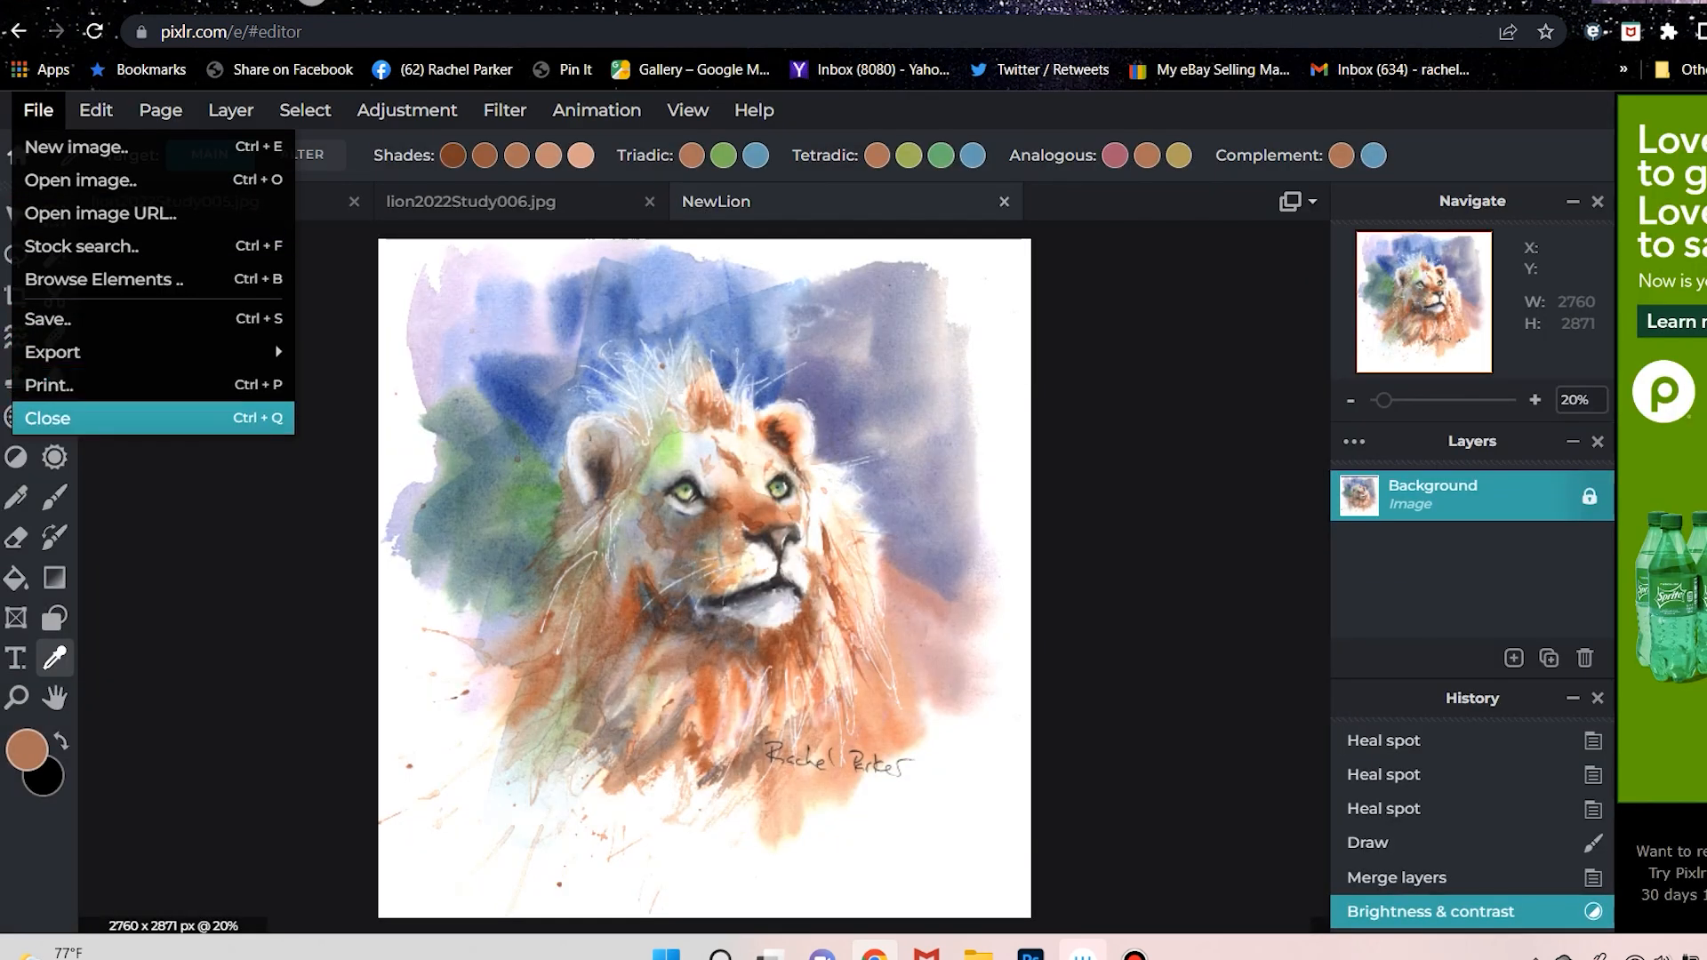
{"action": "left_click", "coordinate": [49, 418]}
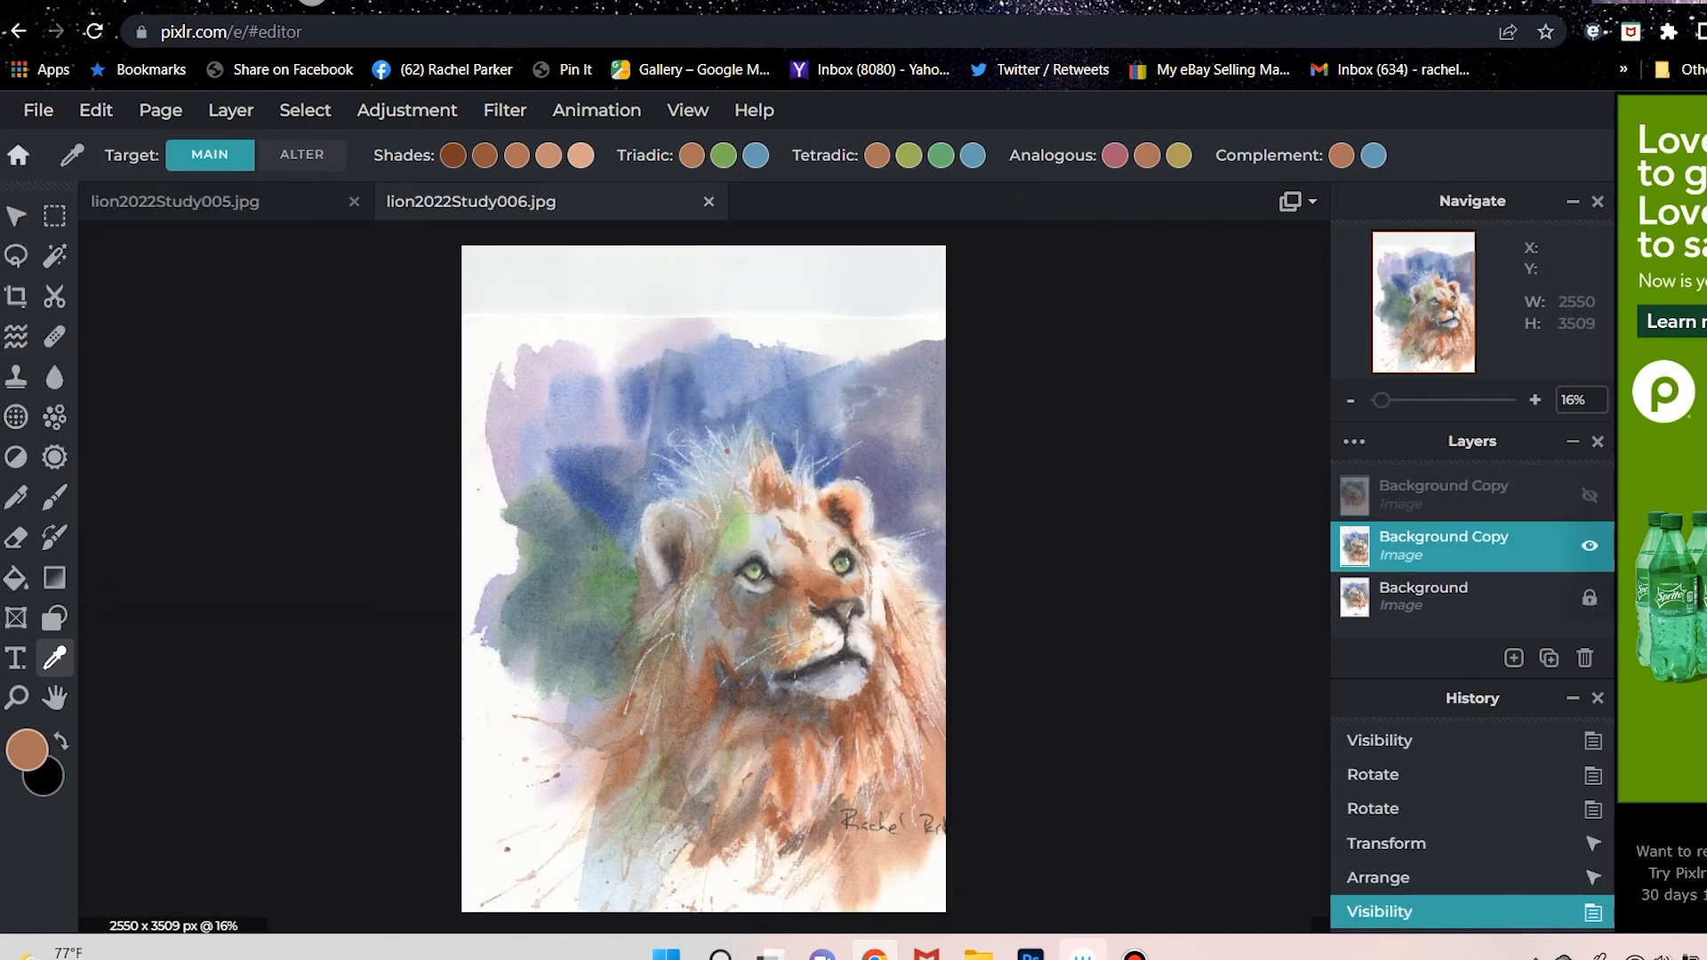
{"action": "left_click", "coordinate": [39, 110]}
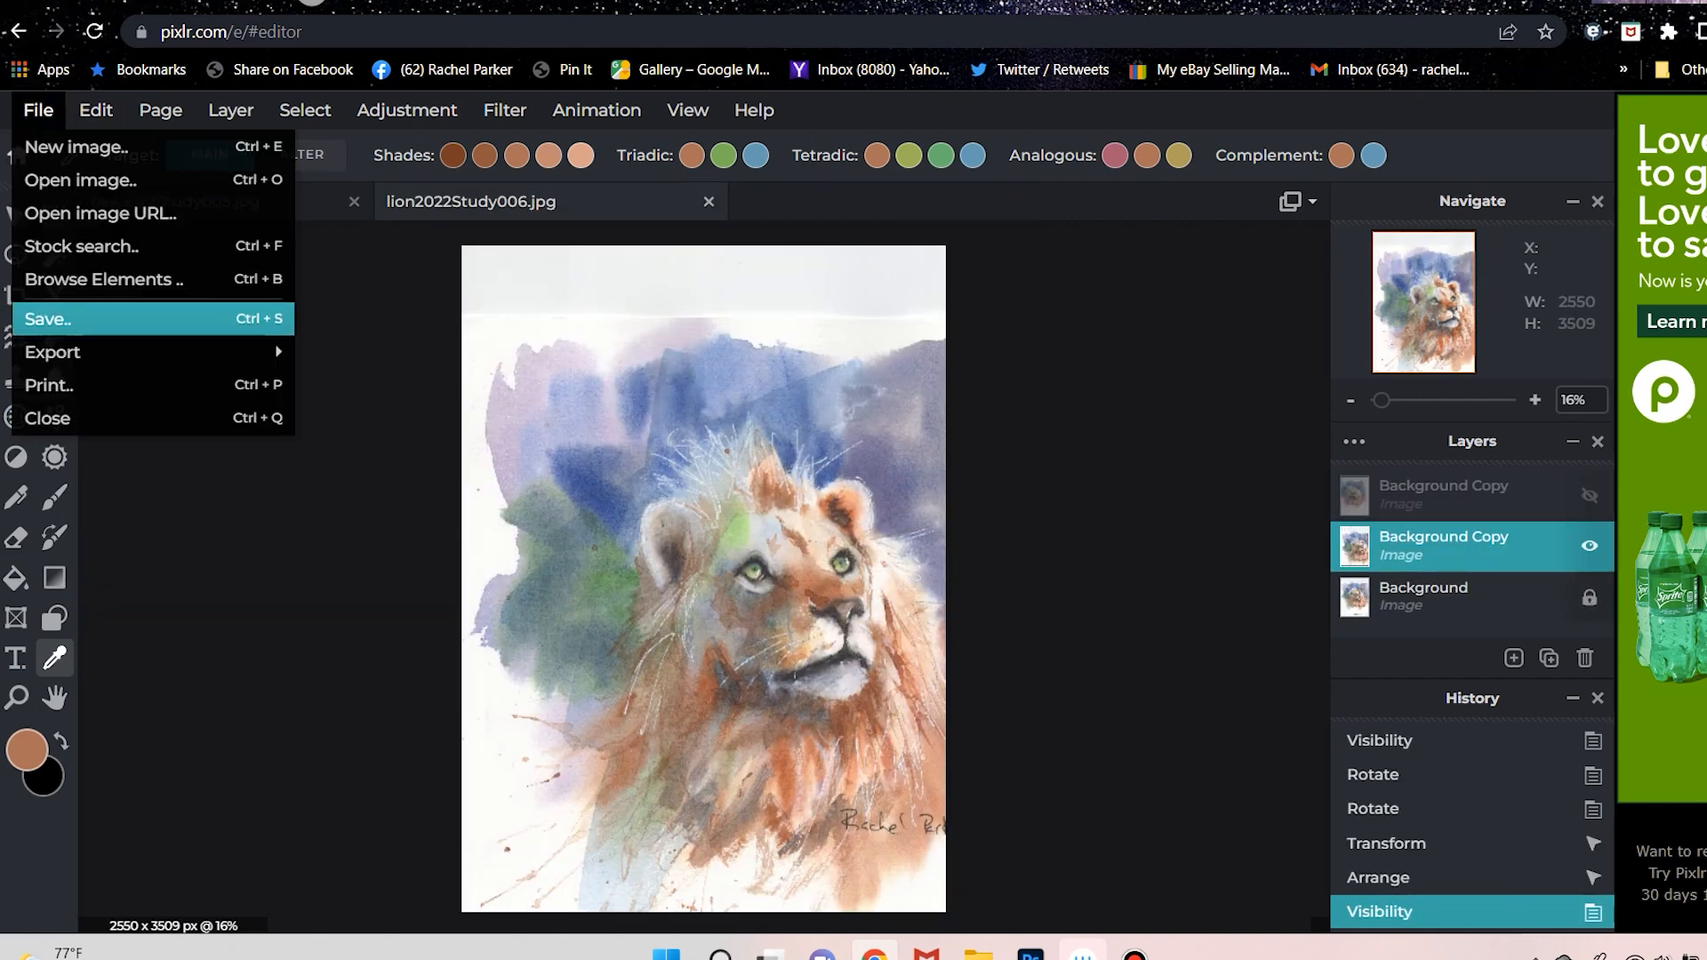